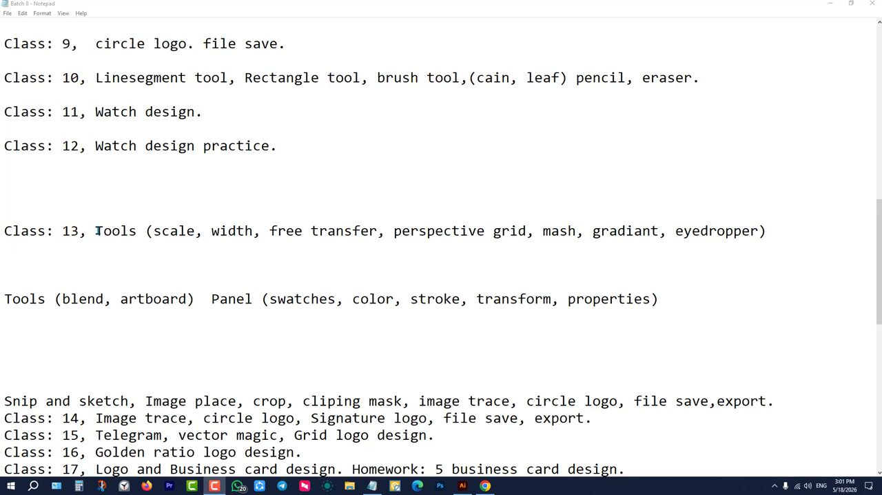
Highlight the Class 13 tool list, from scale to eyedropper, in the Notepad lesson plan and switch back to Illustrator.
{"action": "left_click_drag", "start_coordinate": [96, 231], "coordinate": [145, 231]}
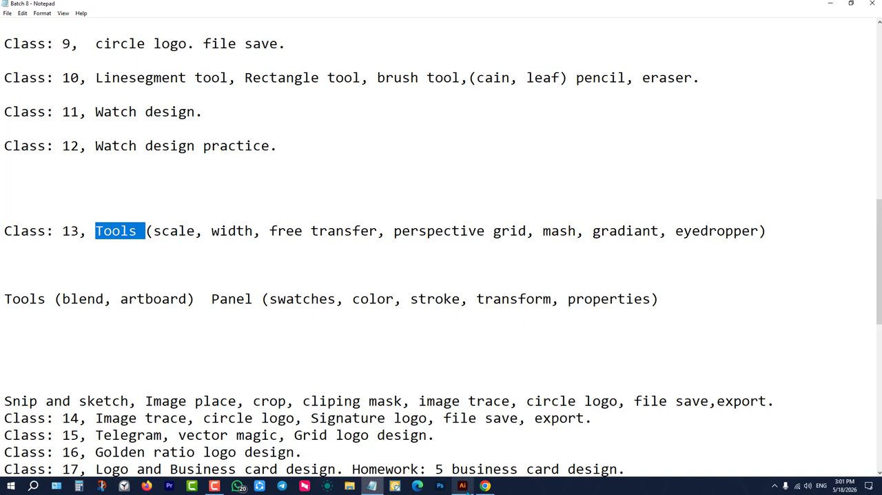
{"action": "left_click", "coordinate": [462, 485]}
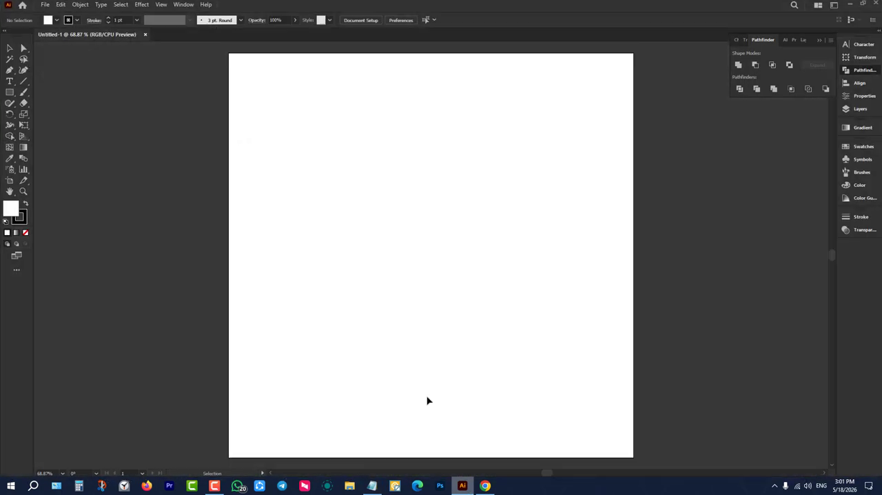
{"action": "left_click", "coordinate": [24, 115]}
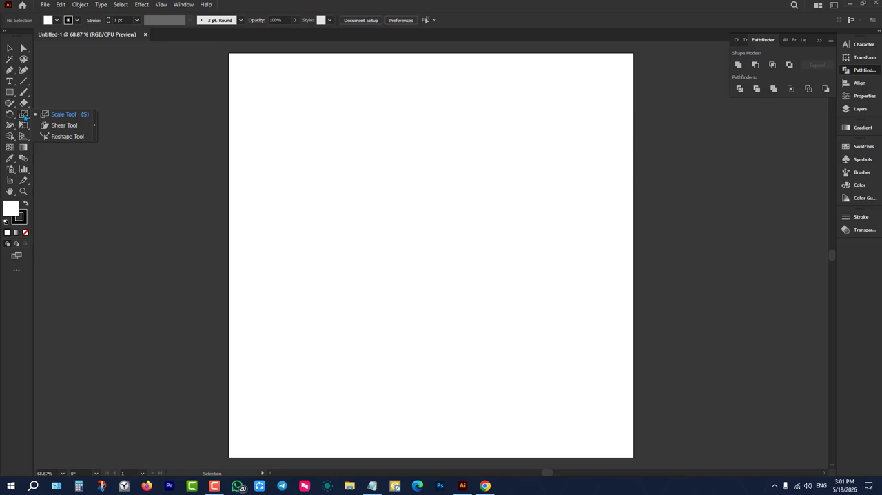
{"action": "left_click", "coordinate": [170, 269]}
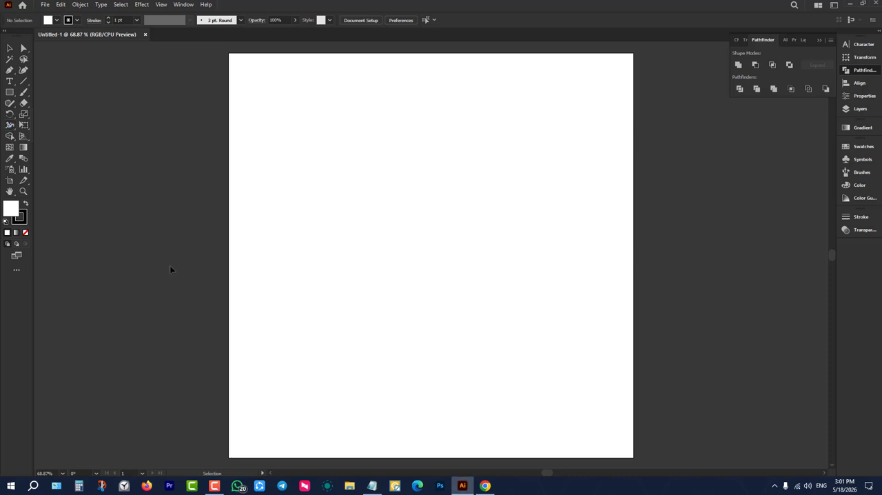
{"action": "left_click", "coordinate": [372, 485]}
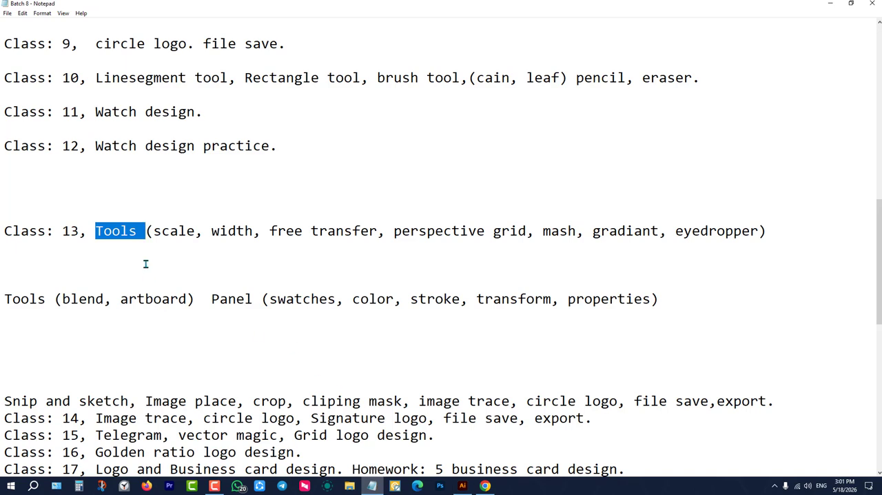
{"action": "left_click", "coordinate": [160, 234]}
{"action": "left_click_drag", "start_coordinate": [154, 231], "coordinate": [759, 234]}
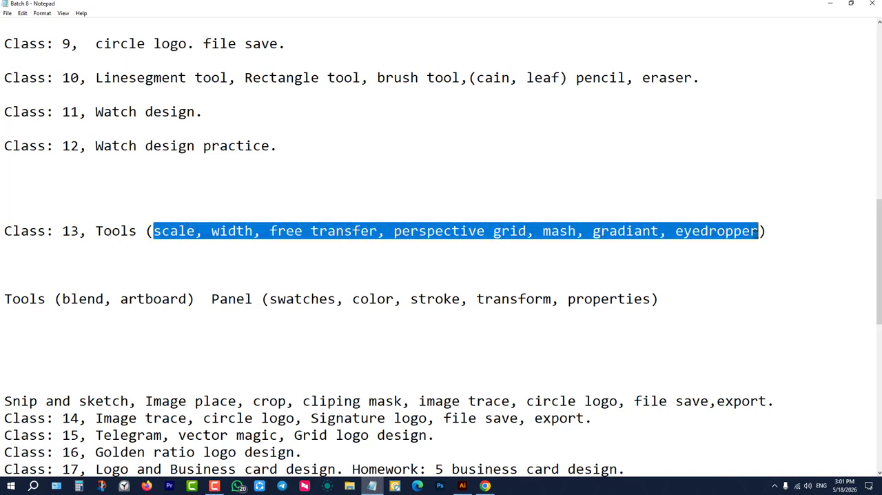
{"action": "left_click", "coordinate": [832, 4]}
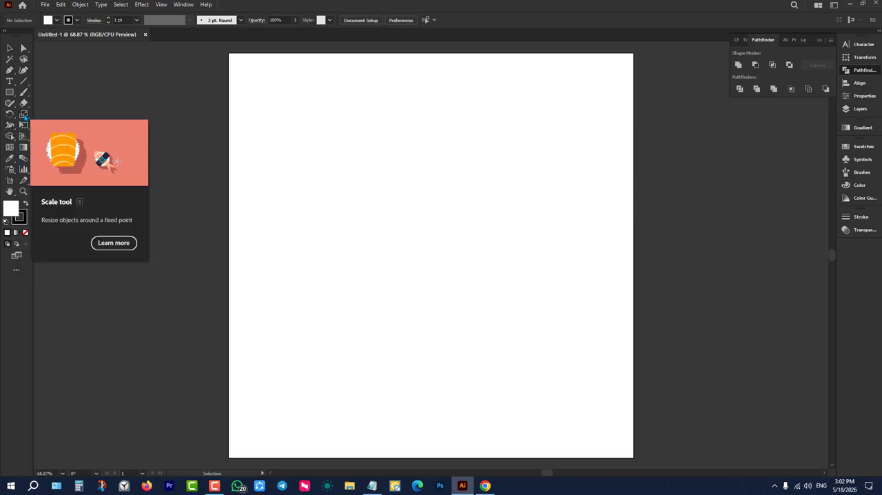
Draw a rectangle about 339 × 236 px in the upper part of the artboard and set its stroke to none.
{"action": "left_click", "coordinate": [10, 92]}
{"action": "left_click_drag", "start_coordinate": [340, 151], "coordinate": [479, 248]}
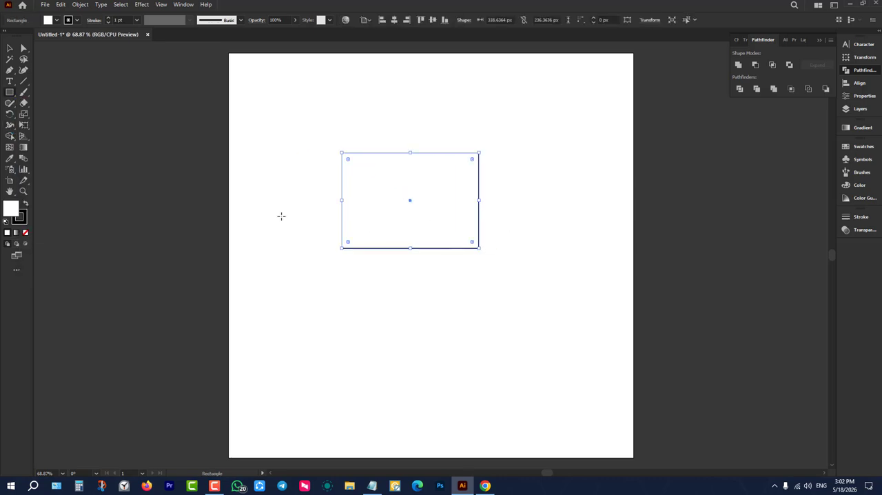
{"action": "left_click", "coordinate": [10, 48]}
{"action": "left_click", "coordinate": [57, 20]}
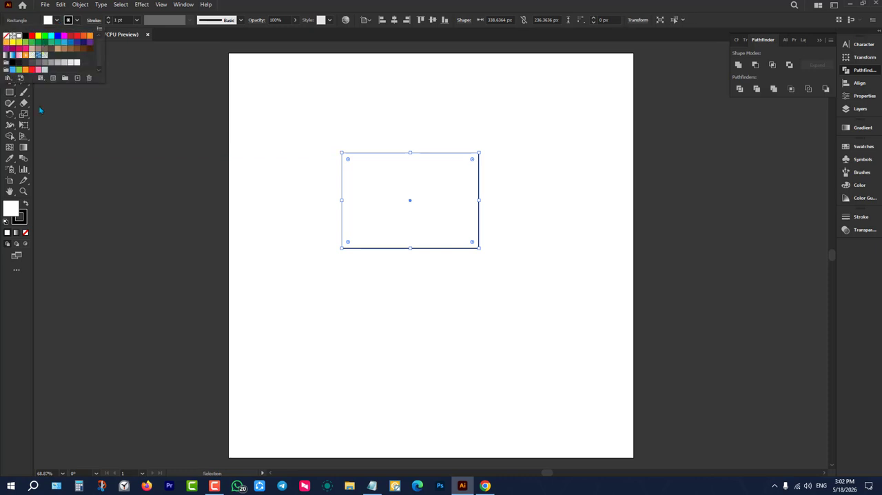
{"action": "left_click", "coordinate": [26, 205]}
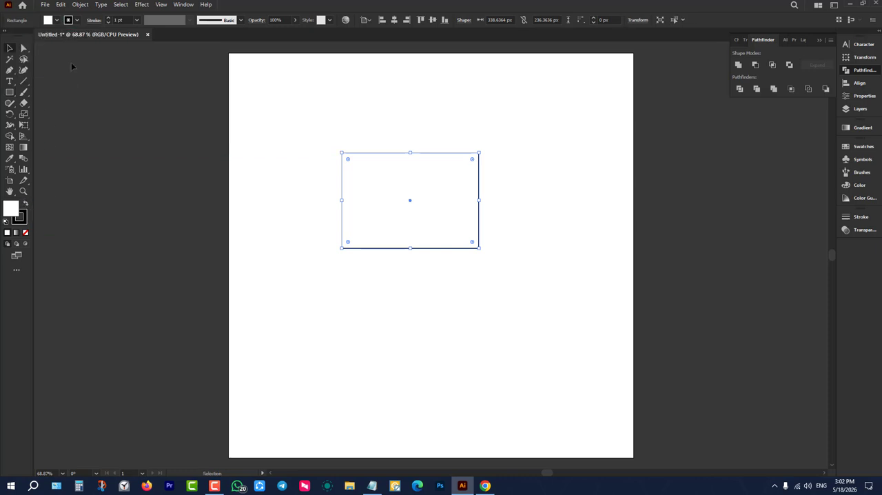
{"action": "left_click", "coordinate": [77, 20]}
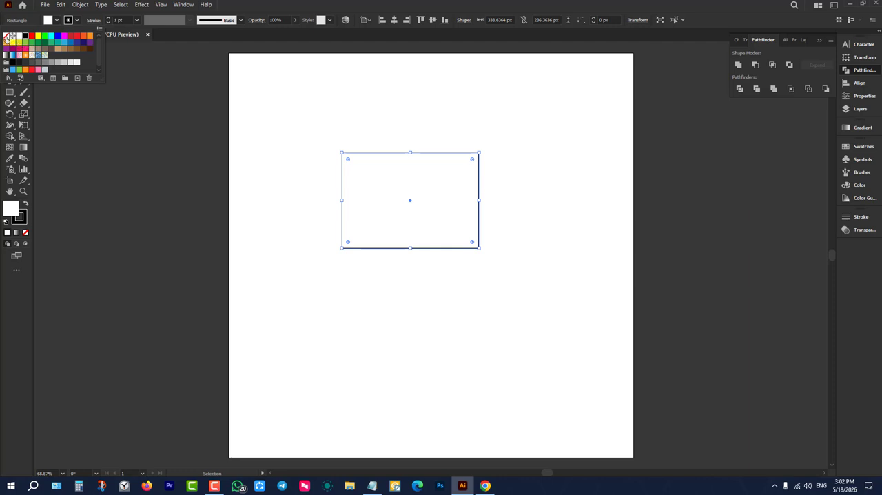
{"action": "left_click", "coordinate": [6, 35]}
{"action": "left_click", "coordinate": [308, 199]}
{"action": "left_click", "coordinate": [308, 199]}
{"action": "left_click", "coordinate": [417, 187]}
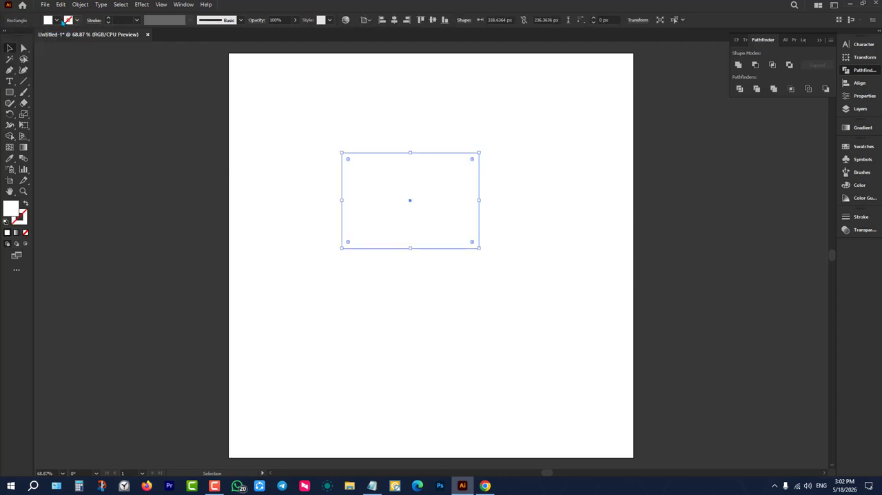
Fill the rectangle with a medium green swatch.
{"action": "left_click", "coordinate": [57, 20]}
{"action": "left_click", "coordinate": [52, 50]}
{"action": "left_click", "coordinate": [56, 49]}
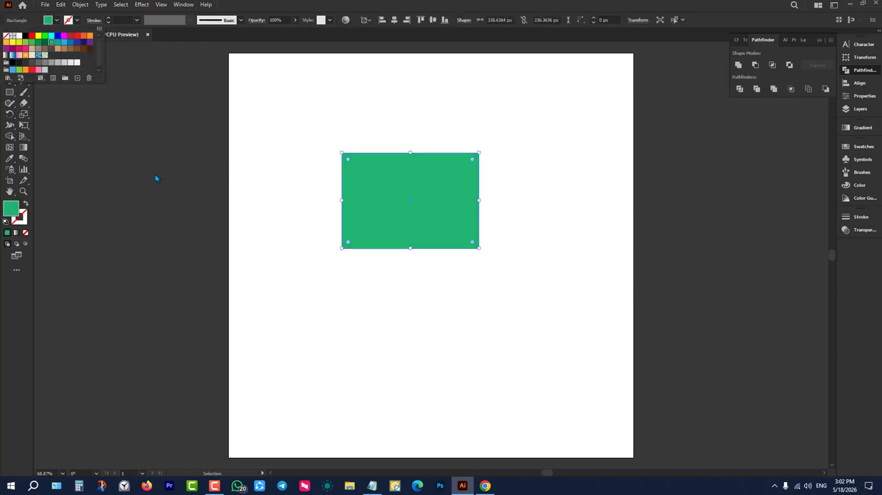
Enlarge the green rectangle to about 497 × 347 px and centre it horizontally and vertically on the artboard.
{"action": "left_click_drag", "start_coordinate": [478, 248], "coordinate": [543, 326]}
{"action": "mouse_move", "coordinate": [484, 227]}
{"action": "left_mouse_down"}
{"action": "mouse_move", "coordinate": [464, 227]}
{"action": "mouse_move", "coordinate": [472, 230]}
{"action": "left_mouse_up"}
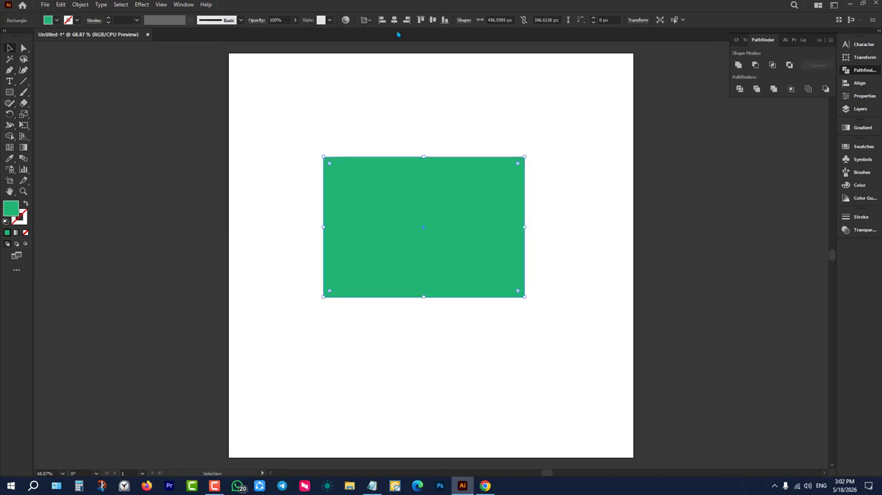
{"action": "left_click", "coordinate": [432, 19]}
{"action": "left_click", "coordinate": [453, 163]}
{"action": "scroll", "coordinate": [572, 258], "scroll_direction": "up", "scroll_amount": 2}
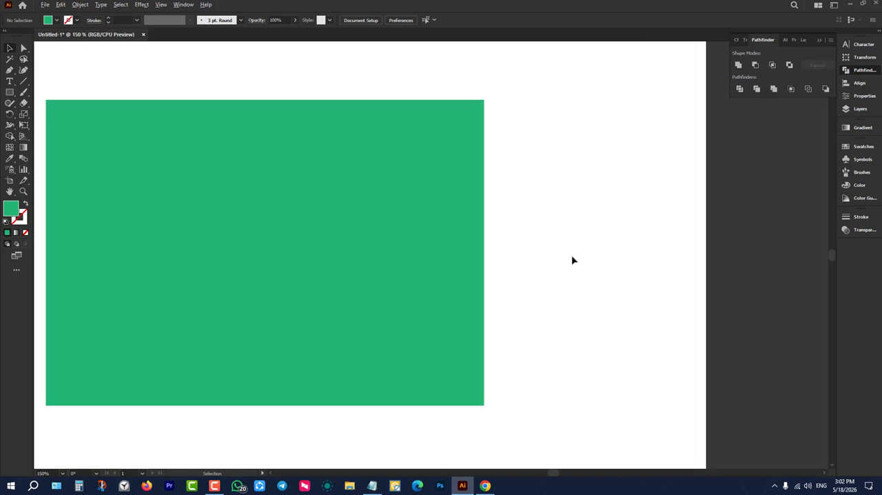
{"action": "scroll", "coordinate": [567, 251], "scroll_direction": "down", "scroll_amount": 1}
Rescale the rectangle around its centre with the Scale tool to about 613 × 265 px.
{"action": "left_click", "coordinate": [372, 252]}
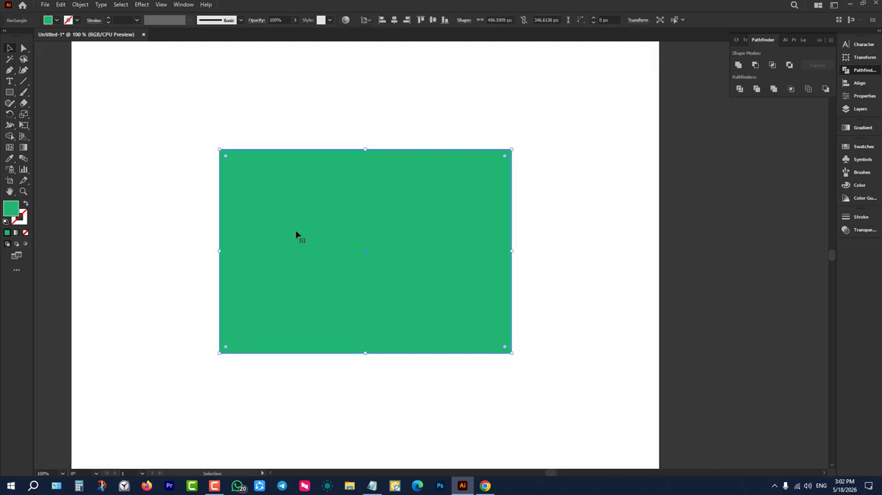
{"action": "left_click", "coordinate": [26, 117]}
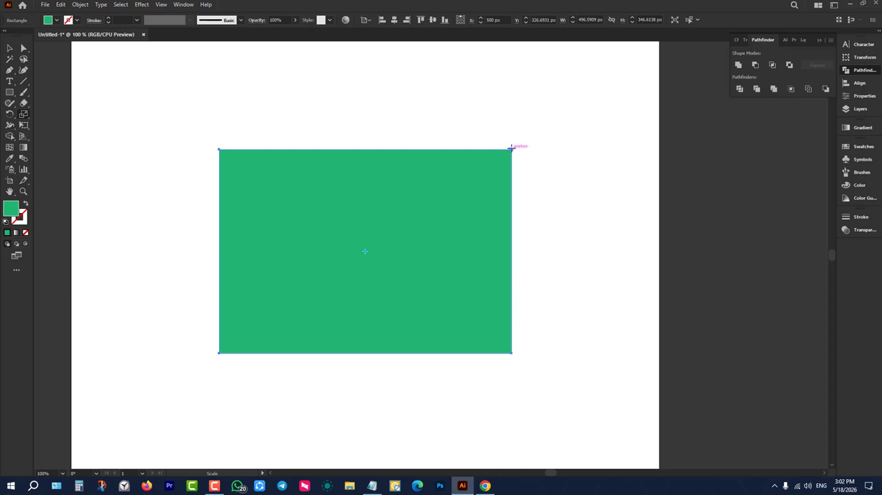
{"action": "left_click_drag", "start_coordinate": [510, 147], "coordinate": [487, 128]}
{"action": "left_click_drag", "start_coordinate": [489, 194], "coordinate": [546, 215]}
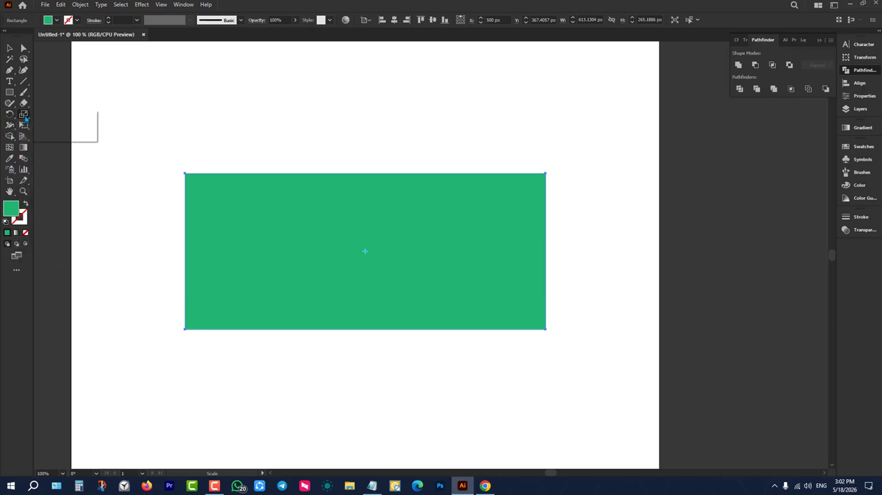
Try slanting the rectangle horizontally and then vertically with the Shear tool, and undo both shears.
{"action": "left_click", "coordinate": [23, 114]}
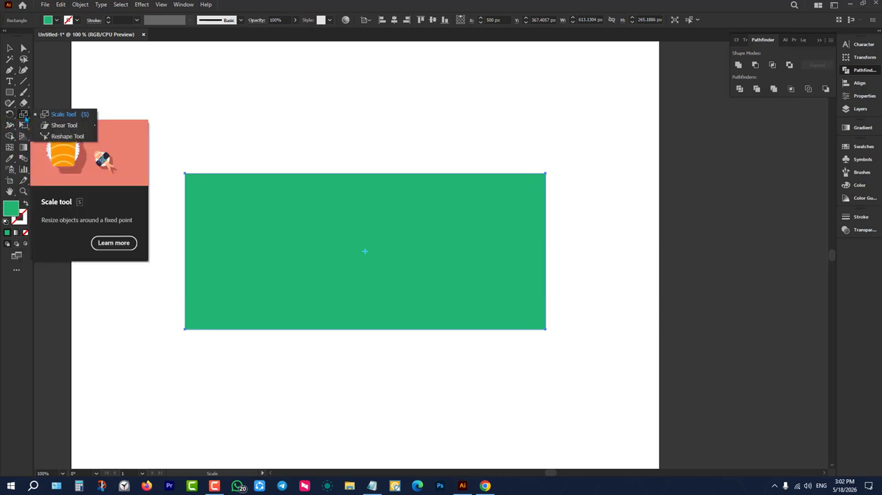
{"action": "left_click", "coordinate": [61, 125]}
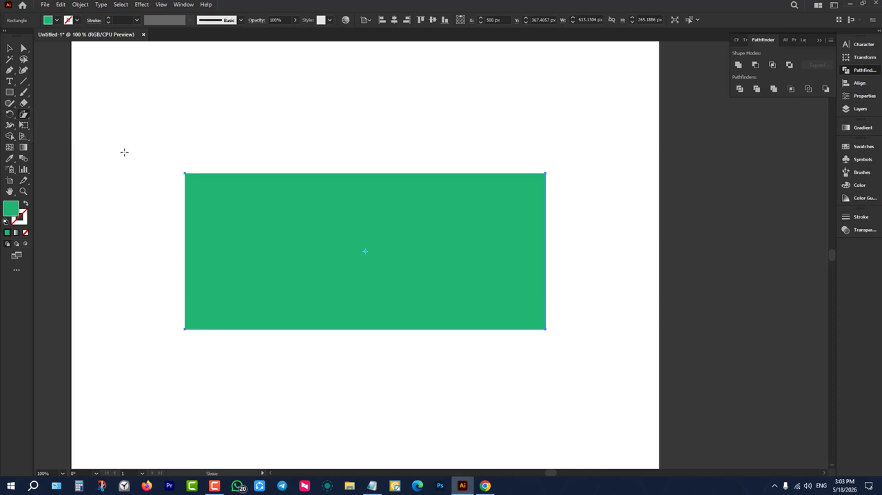
{"action": "left_click_drag", "start_coordinate": [547, 171], "coordinate": [505, 174]}
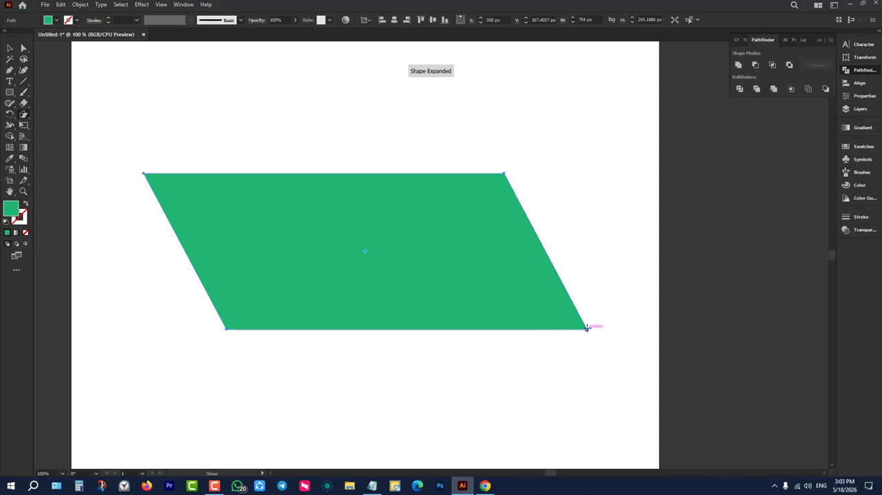
{"action": "left_click_drag", "start_coordinate": [586, 327], "coordinate": [456, 391]}
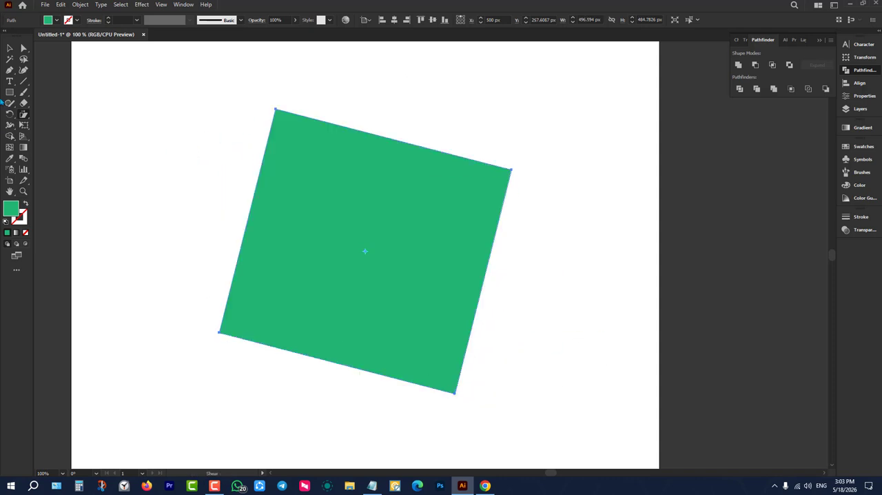
{"action": "key", "text": "ctrl+z"}
{"action": "key", "text": "ctrl+z"}
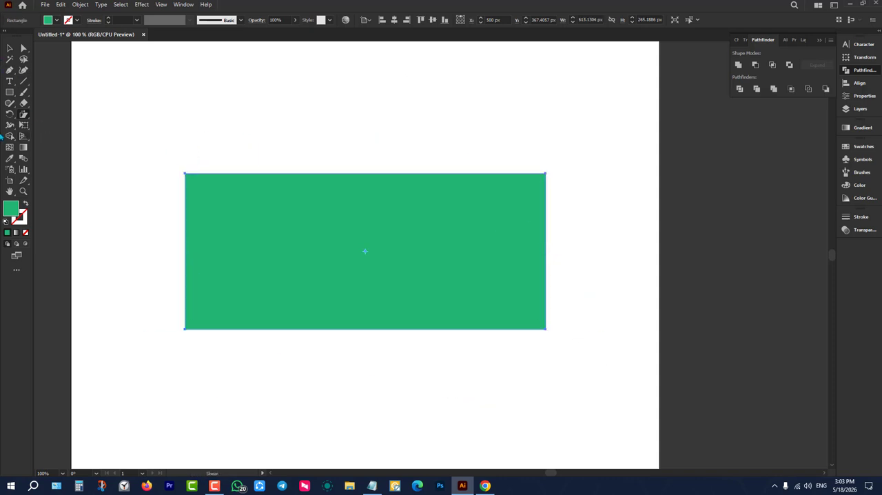
Use the Reshape tool on the rectangle's upper-left anchor to move the shape up and to the right, then deselect it.
{"action": "left_click", "coordinate": [28, 118]}
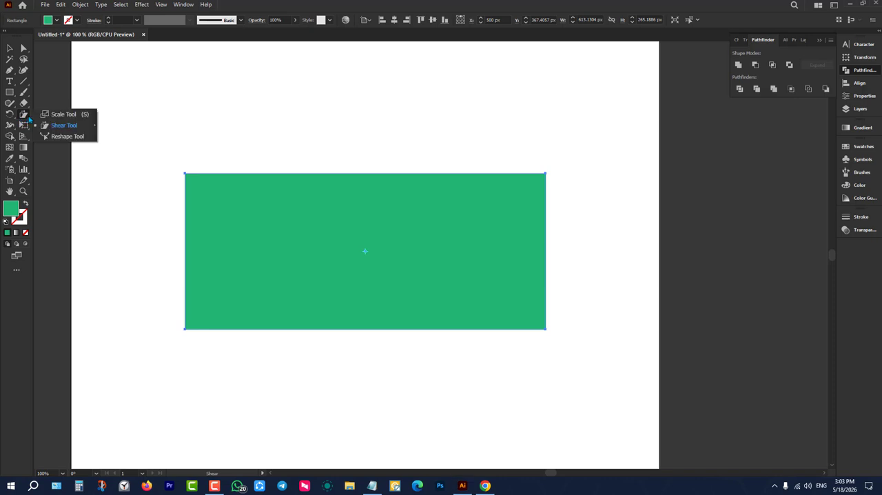
{"action": "left_click", "coordinate": [64, 136]}
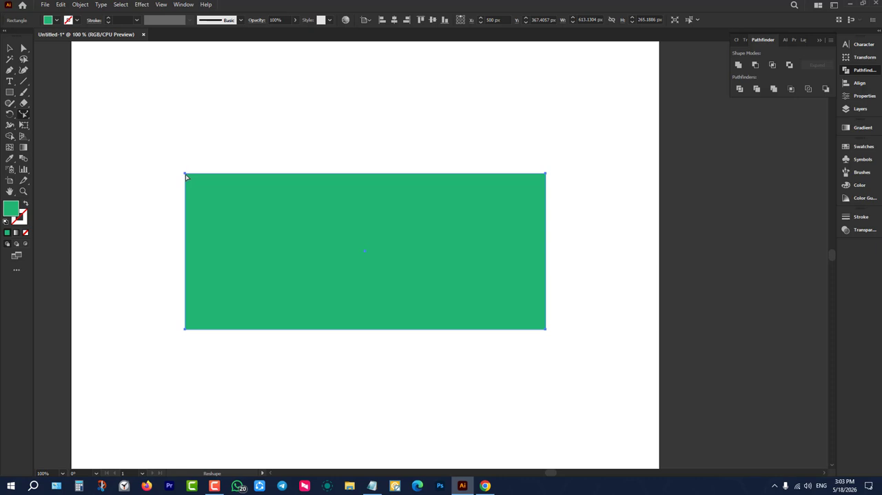
{"action": "left_click_drag", "start_coordinate": [185, 173], "coordinate": [218, 89]}
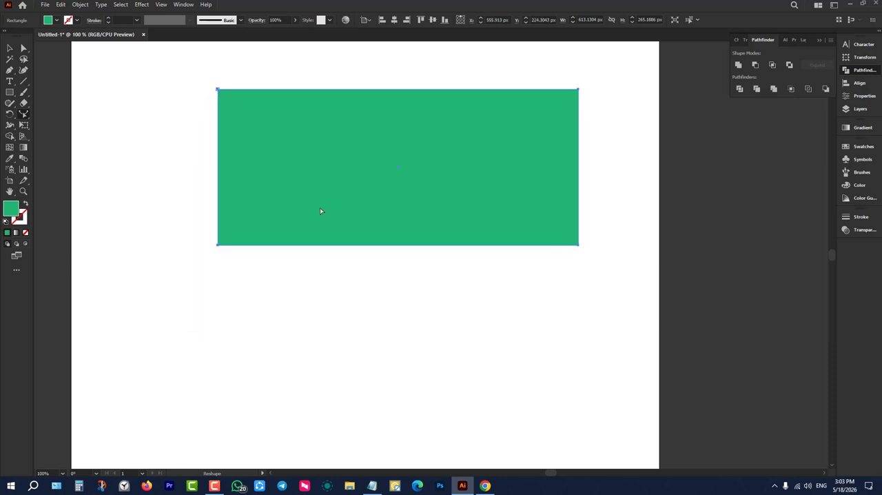
{"action": "left_click_drag", "start_coordinate": [403, 214], "coordinate": [388, 339]}
{"action": "left_click_drag", "start_coordinate": [379, 175], "coordinate": [449, 268]}
{"action": "left_click", "coordinate": [10, 46]}
{"action": "left_click", "coordinate": [40, 117]}
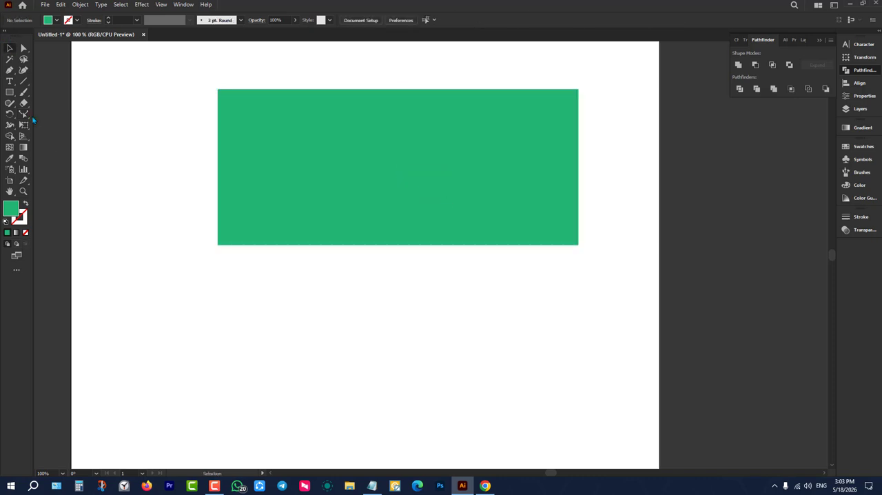
Delete the green rectangle and make the Scale tool the displayed tool of its group again.
{"action": "left_click", "coordinate": [260, 142]}
{"action": "key", "text": "Delete"}
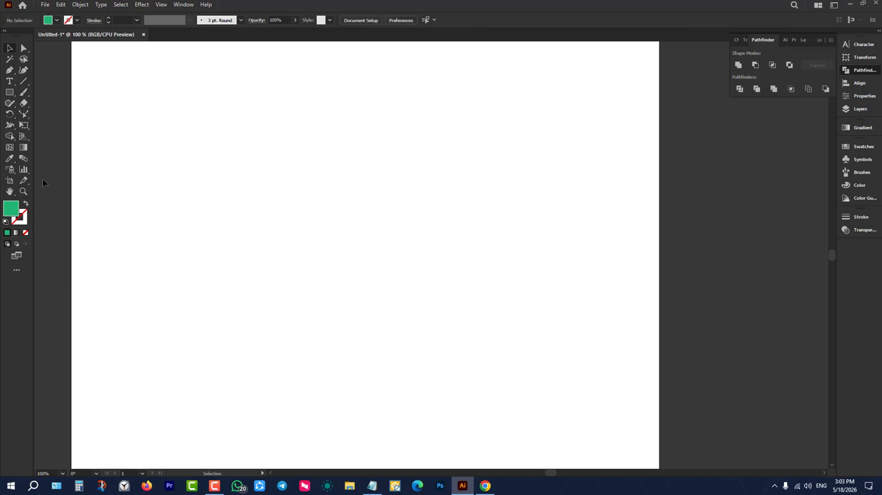
{"action": "left_click_drag", "start_coordinate": [24, 114], "coordinate": [55, 119]}
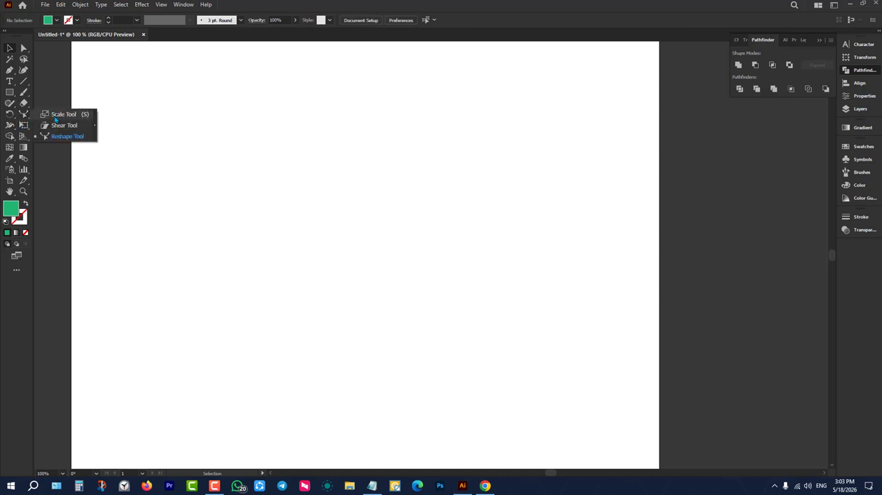
{"action": "left_click", "coordinate": [55, 119]}
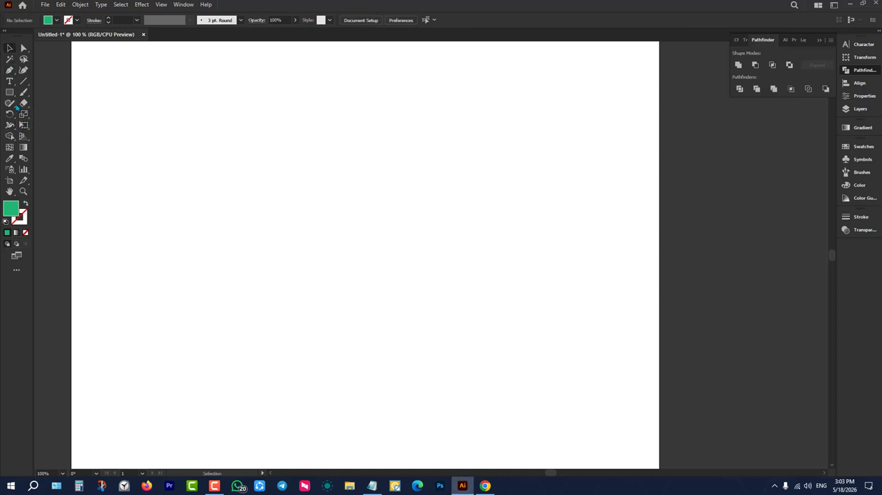
Draw a horizontal Pen tool line about 668 px long across the artboard and give it a green stroke with no fill.
{"action": "left_click", "coordinate": [11, 129]}
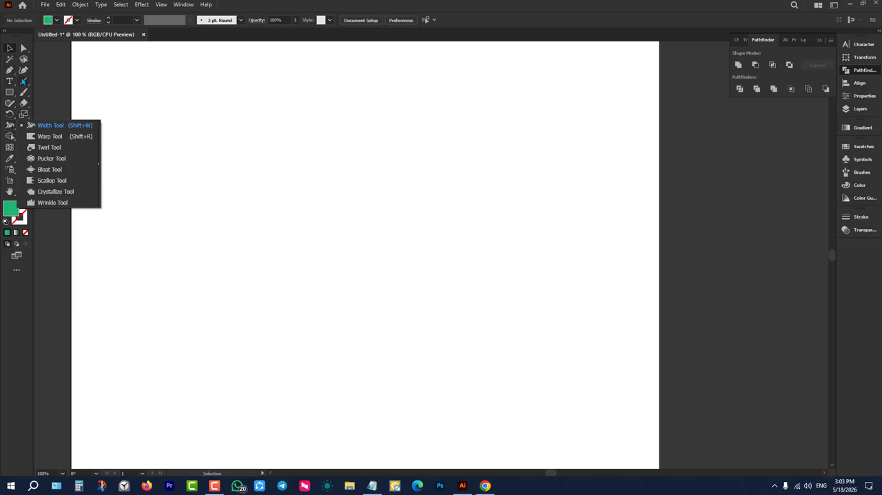
{"action": "left_click", "coordinate": [10, 71]}
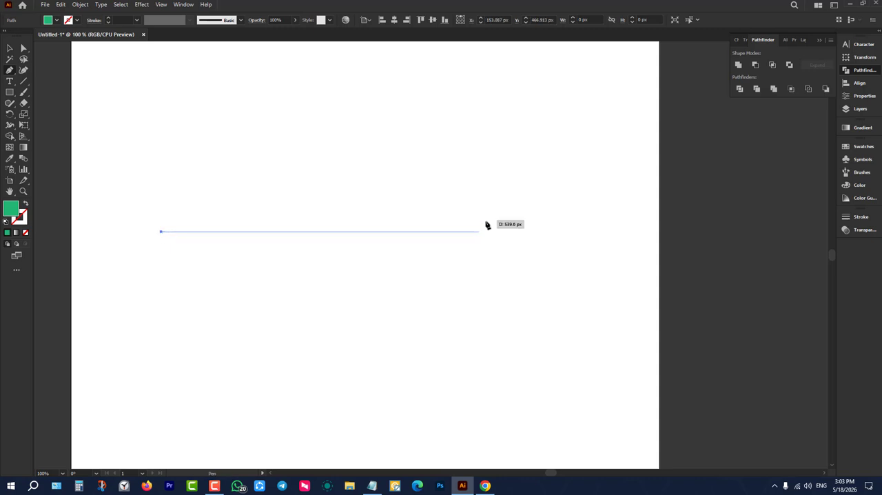
{"action": "left_click", "coordinate": [553, 233]}
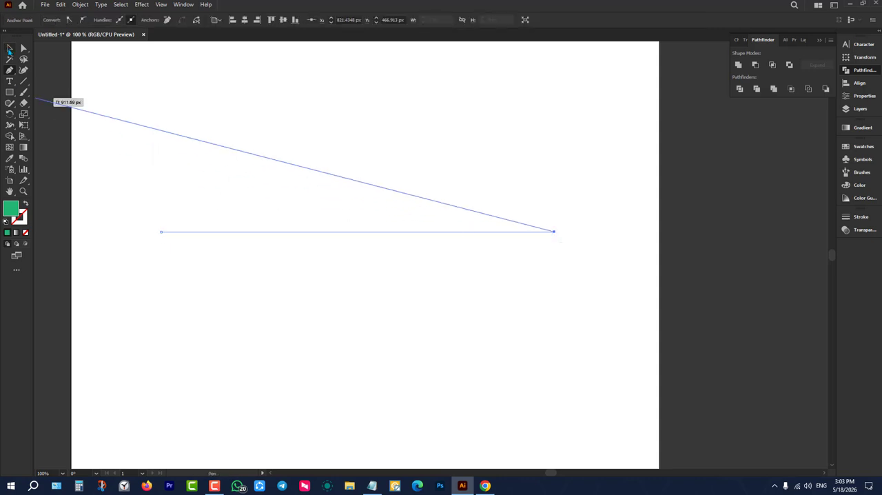
{"action": "left_click", "coordinate": [9, 49]}
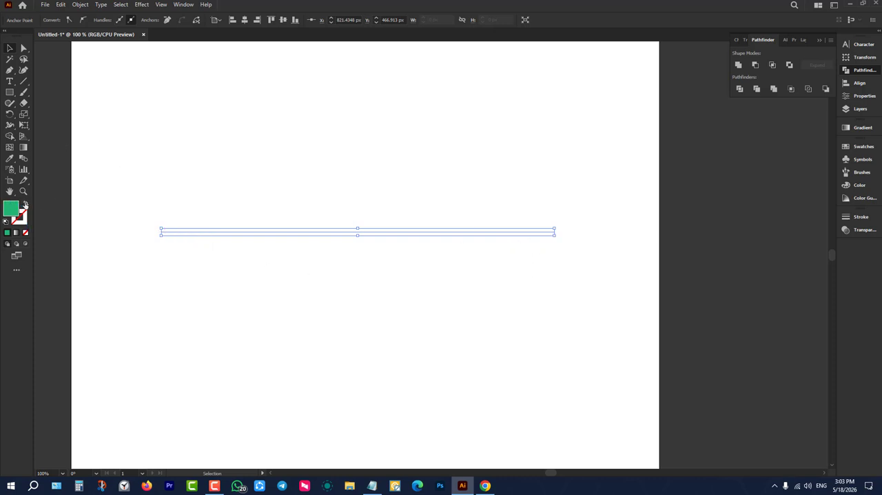
{"action": "left_click", "coordinate": [26, 204]}
{"action": "left_click_drag", "start_coordinate": [207, 193], "coordinate": [264, 284]}
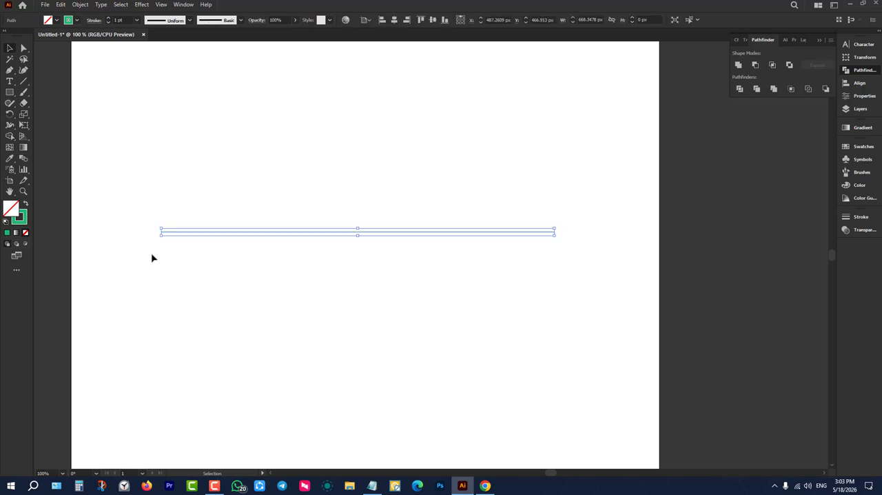
Use the Width tool to widen the horizontal line at both ends and at four points between them into a bulging shape.
{"action": "left_click", "coordinate": [10, 126]}
{"action": "left_click_drag", "start_coordinate": [160, 232], "coordinate": [163, 277]}
{"action": "left_click_drag", "start_coordinate": [279, 237], "coordinate": [286, 321]}
{"action": "mouse_move", "coordinate": [400, 240]}
{"action": "left_mouse_down"}
{"action": "mouse_move", "coordinate": [400, 264]}
{"action": "mouse_move", "coordinate": [398, 254]}
{"action": "left_mouse_up"}
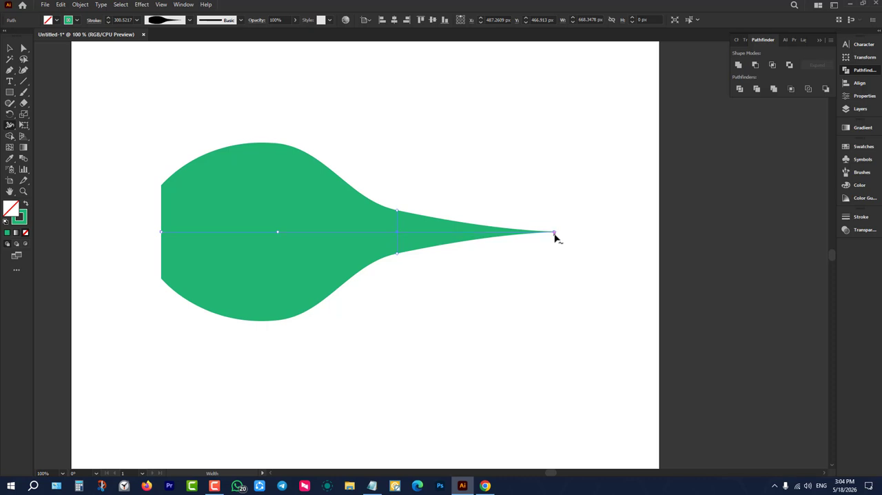
{"action": "left_click_drag", "start_coordinate": [555, 235], "coordinate": [529, 252]}
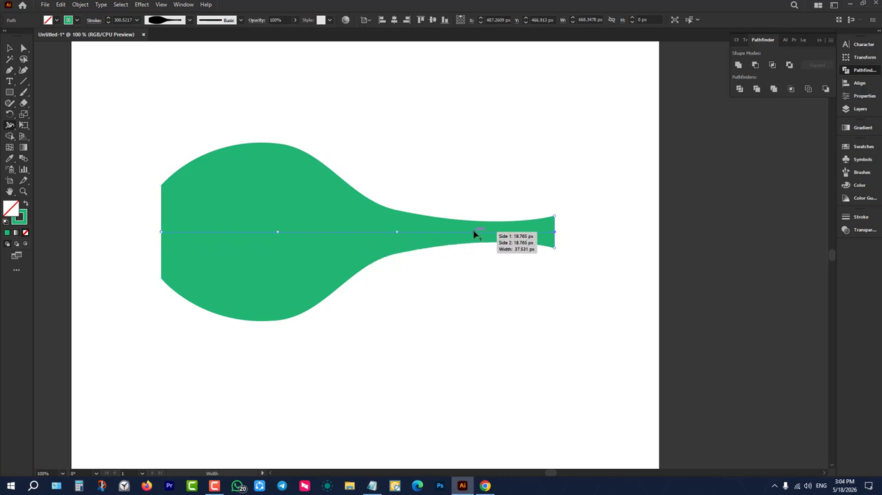
{"action": "left_click_drag", "start_coordinate": [474, 235], "coordinate": [494, 369]}
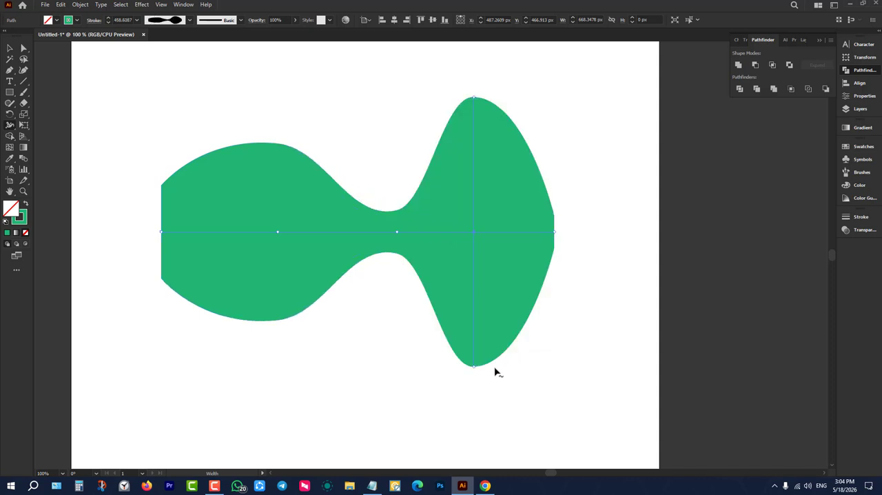
{"action": "left_click_drag", "start_coordinate": [360, 237], "coordinate": [370, 366]}
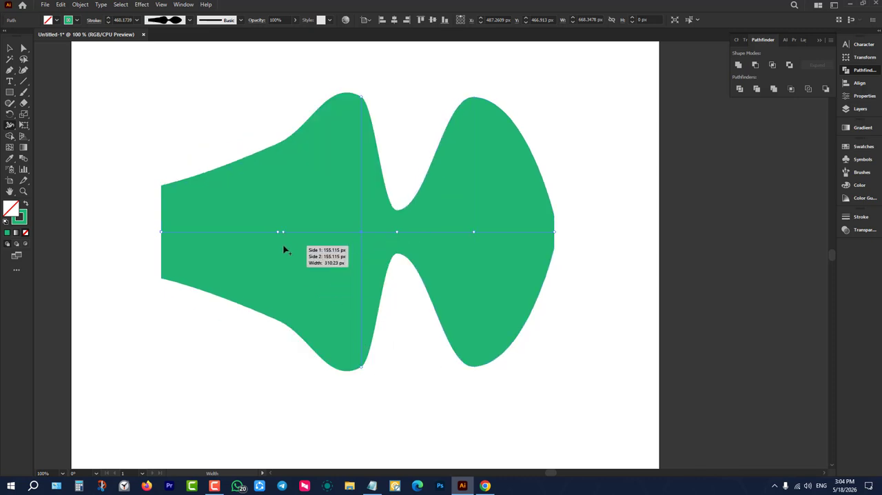
Select the widened green line shape and delete it from the artboard.
{"action": "left_click", "coordinate": [10, 47]}
{"action": "left_click_drag", "start_coordinate": [203, 123], "coordinate": [474, 338]}
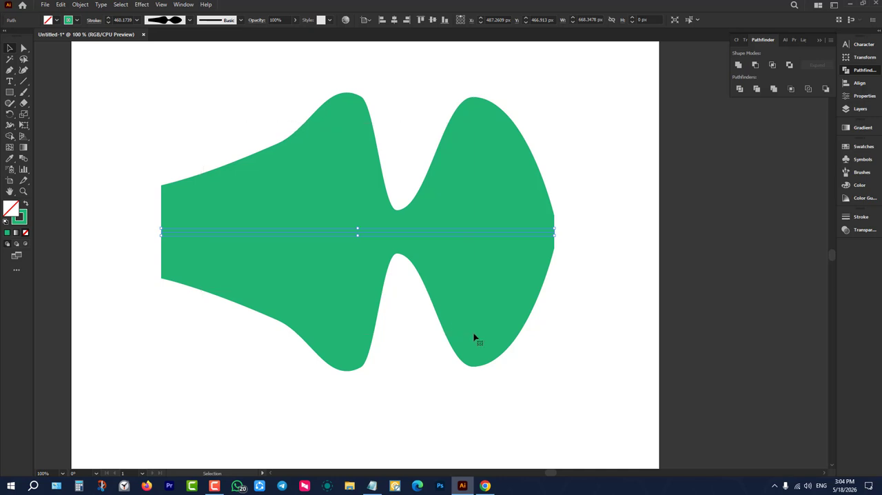
{"action": "key", "text": "Delete"}
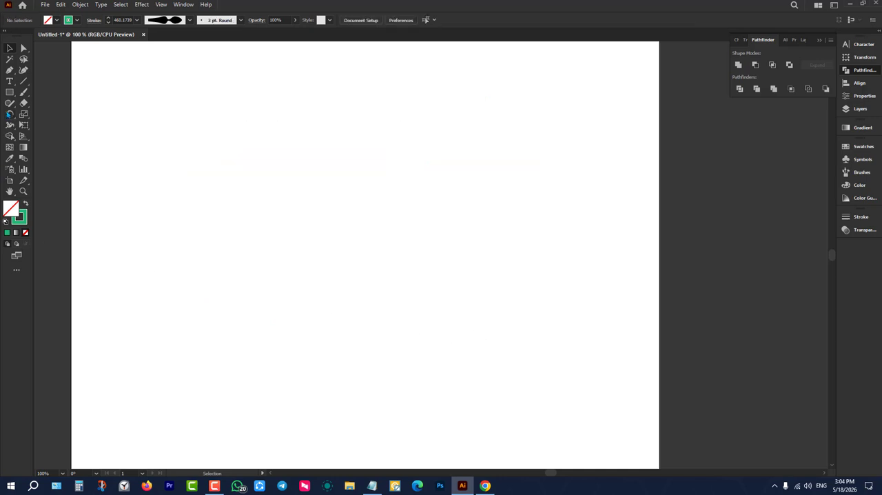
Draw a rectangle about 427 by 337 px on the artboard and give it a green fill with no stroke.
{"action": "left_click", "coordinate": [12, 127]}
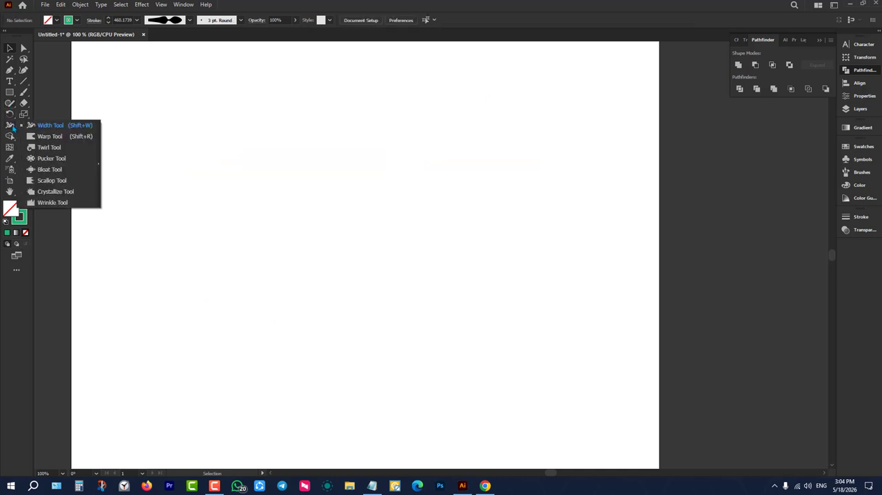
{"action": "left_click", "coordinate": [9, 92]}
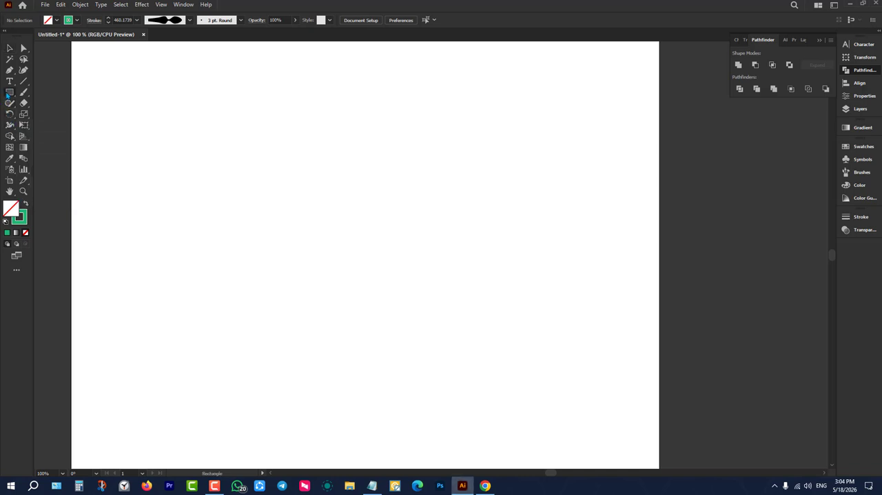
{"action": "left_click_drag", "start_coordinate": [230, 114], "coordinate": [482, 313]}
{"action": "key", "text": "v"}
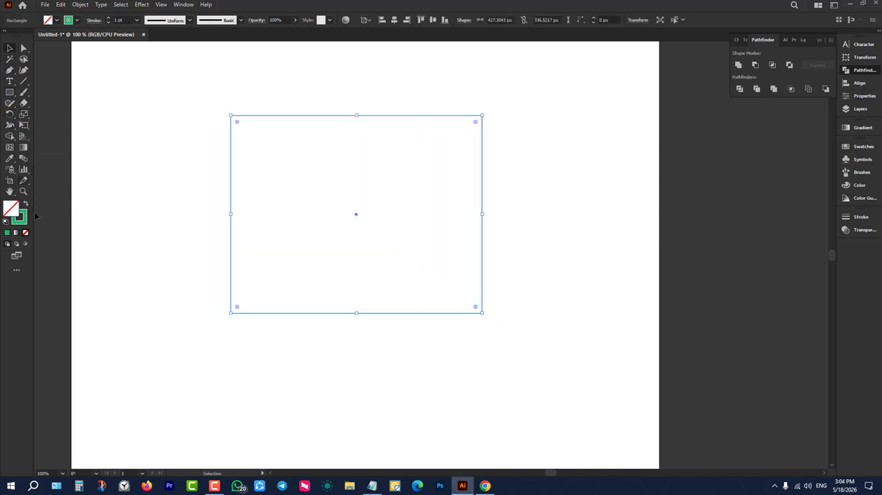
{"action": "left_click", "coordinate": [26, 203]}
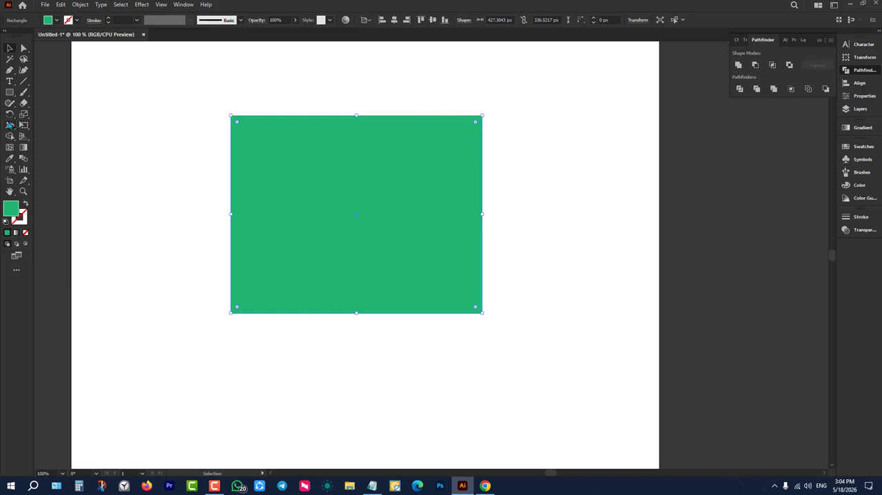
Use the Warp tool to push two dents each into the rectangle's left, top and bottom edges and one into its right edge.
{"action": "left_click", "coordinate": [15, 124]}
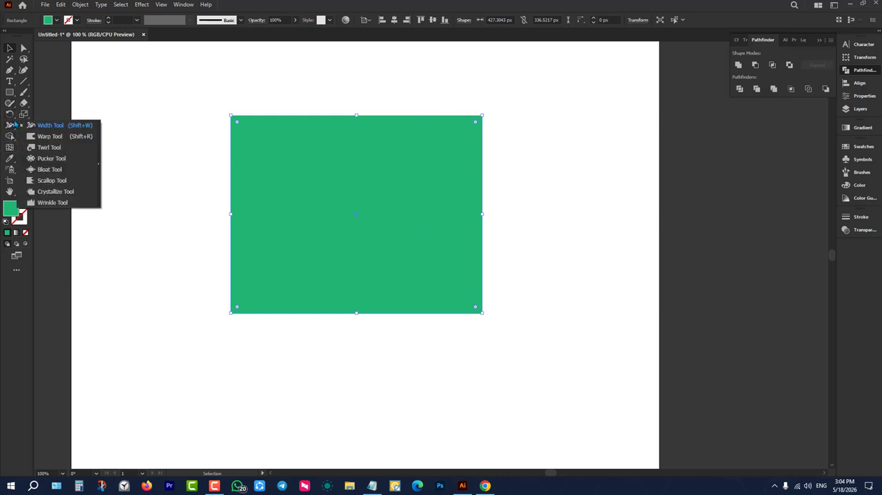
{"action": "left_click", "coordinate": [49, 135]}
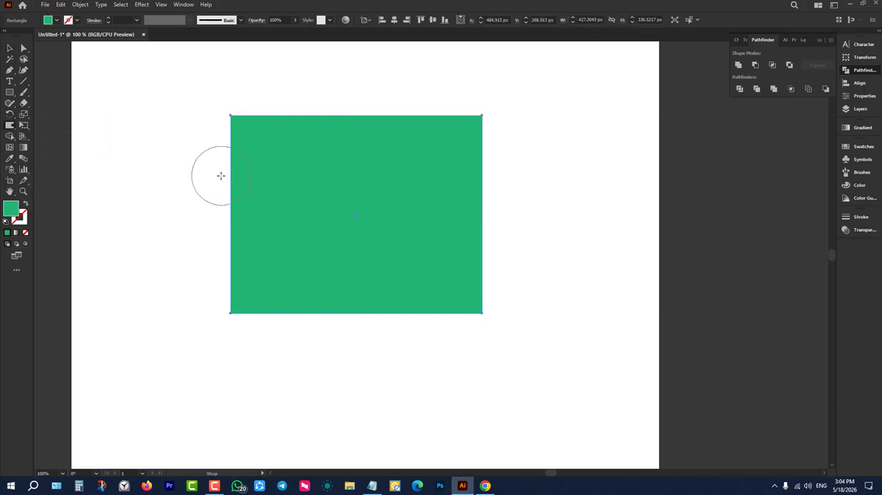
{"action": "left_click_drag", "start_coordinate": [218, 173], "coordinate": [250, 180]}
{"action": "left_click_drag", "start_coordinate": [344, 380], "coordinate": [360, 226]}
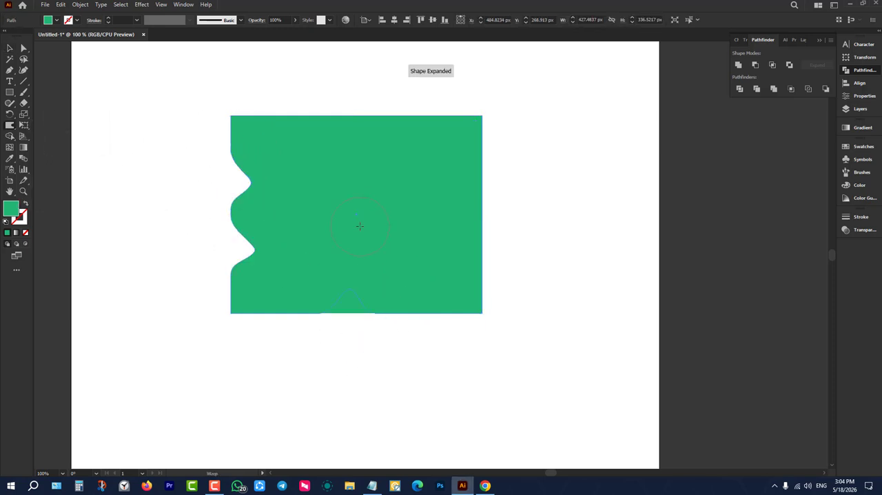
{"action": "left_click_drag", "start_coordinate": [572, 201], "coordinate": [482, 205]}
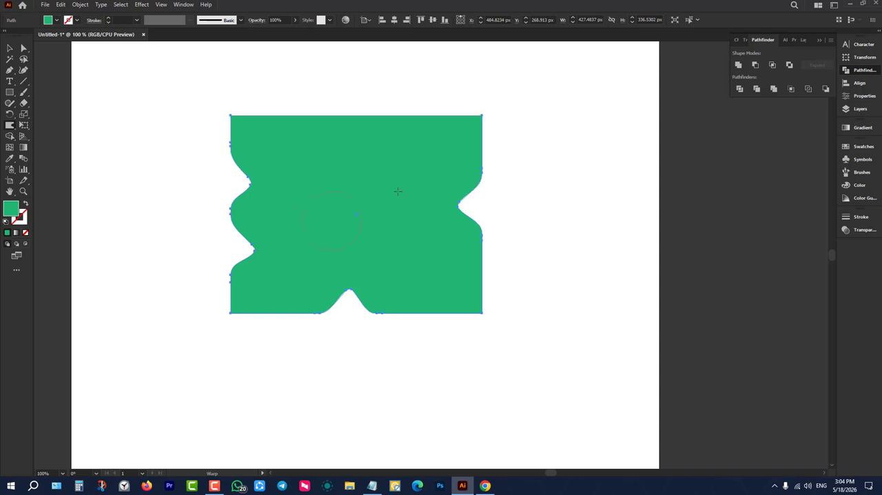
{"action": "left_click_drag", "start_coordinate": [412, 99], "coordinate": [413, 128]}
{"action": "left_click_drag", "start_coordinate": [321, 100], "coordinate": [321, 137]}
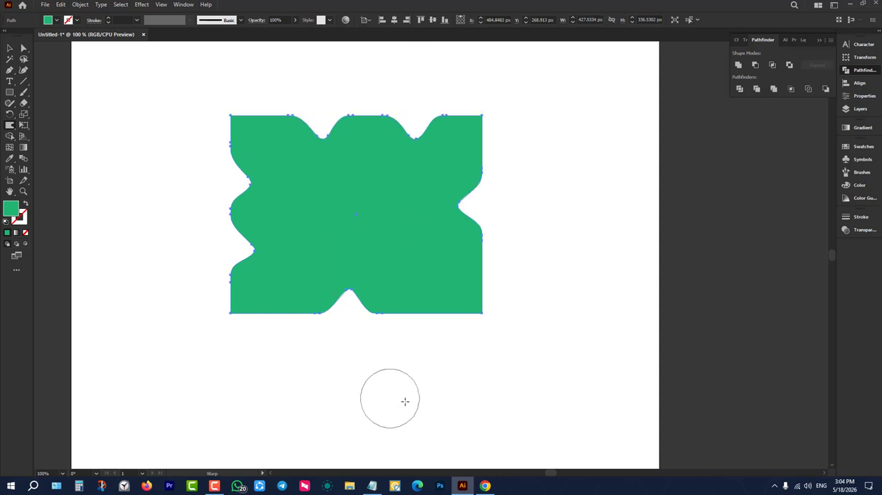
{"action": "left_click_drag", "start_coordinate": [420, 341], "coordinate": [420, 292]}
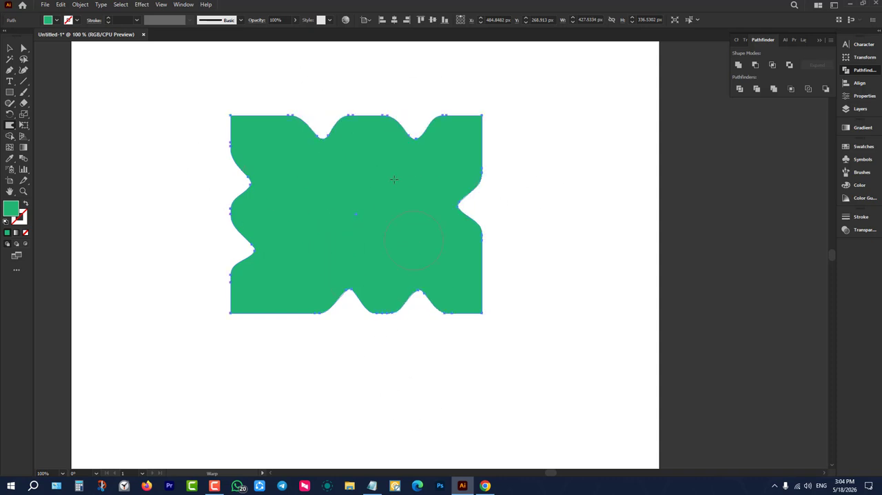
Use the Twirl tool to form spirals at the shape's upper-left corner, at two places on its right edge and on its lower-left edge.
{"action": "left_click", "coordinate": [9, 126]}
{"action": "left_click", "coordinate": [49, 147]}
{"action": "left_click_drag", "start_coordinate": [230, 114], "coordinate": [231, 113]}
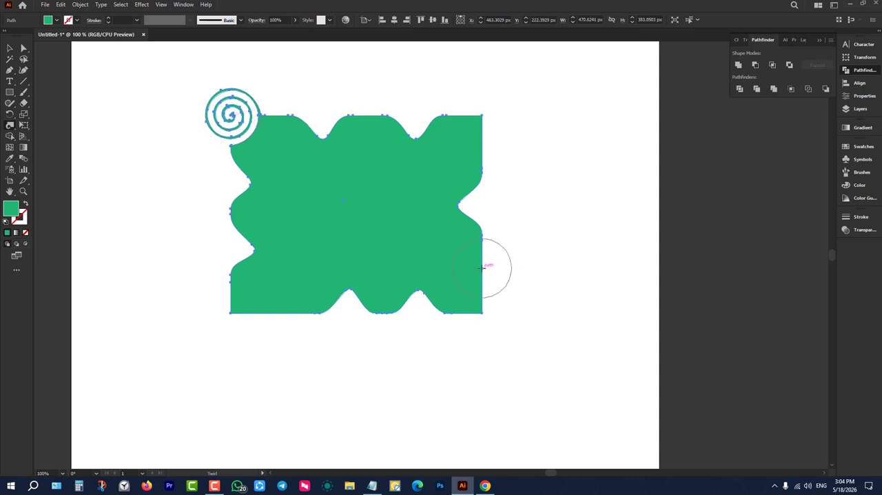
{"action": "left_click_drag", "start_coordinate": [483, 268], "coordinate": [482, 268]}
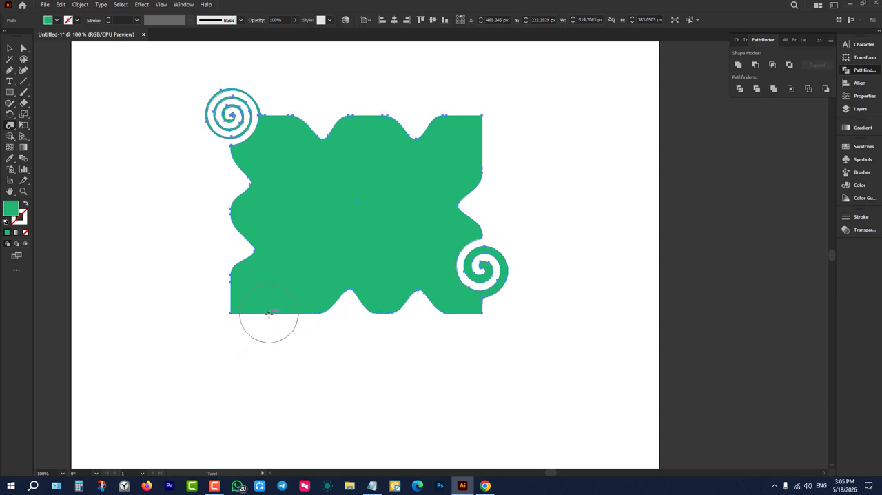
{"action": "left_click_drag", "start_coordinate": [268, 317], "coordinate": [270, 318]}
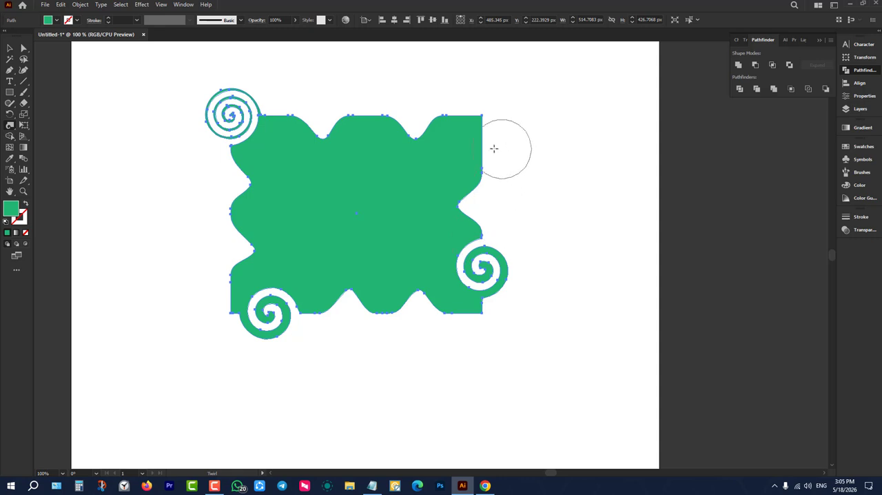
{"action": "left_click_drag", "start_coordinate": [484, 138], "coordinate": [484, 138]}
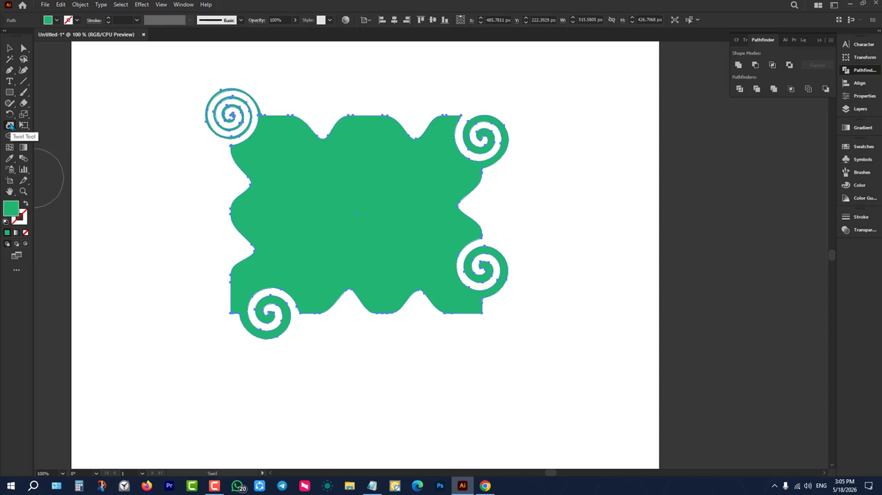
Use the Pucker tool to pinch sharp inward points into the shape's top, right, bottom and left edges.
{"action": "mouse_move", "coordinate": [10, 125]}
{"action": "left_mouse_down"}
{"action": "mouse_move", "coordinate": [62, 158]}
{"action": "mouse_move", "coordinate": [42, 159]}
{"action": "left_mouse_up"}
{"action": "left_click_drag", "start_coordinate": [372, 127], "coordinate": [374, 138]}
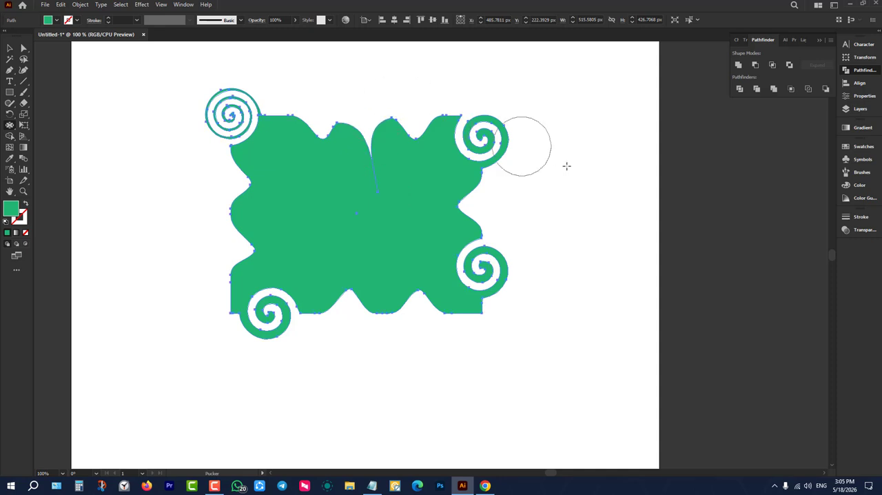
{"action": "left_click_drag", "start_coordinate": [478, 187], "coordinate": [415, 189]}
{"action": "left_click_drag", "start_coordinate": [414, 321], "coordinate": [406, 239]}
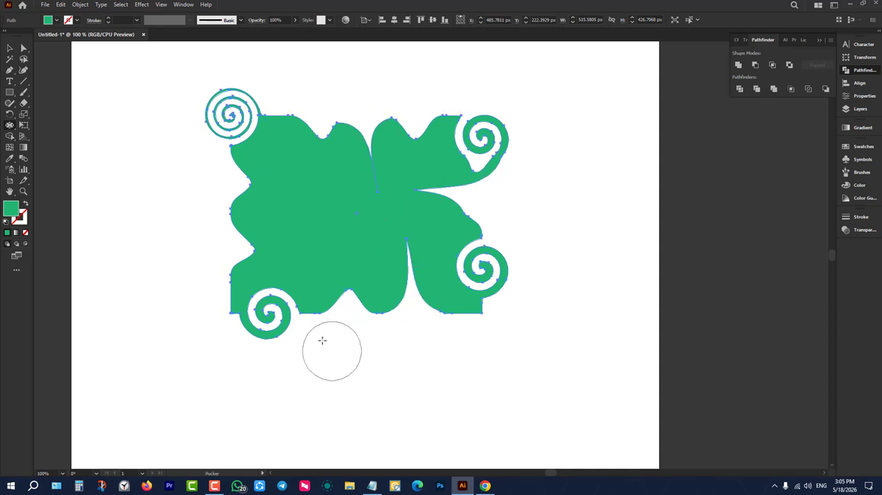
{"action": "left_click_drag", "start_coordinate": [321, 323], "coordinate": [318, 230]}
{"action": "left_click_drag", "start_coordinate": [225, 224], "coordinate": [285, 218]}
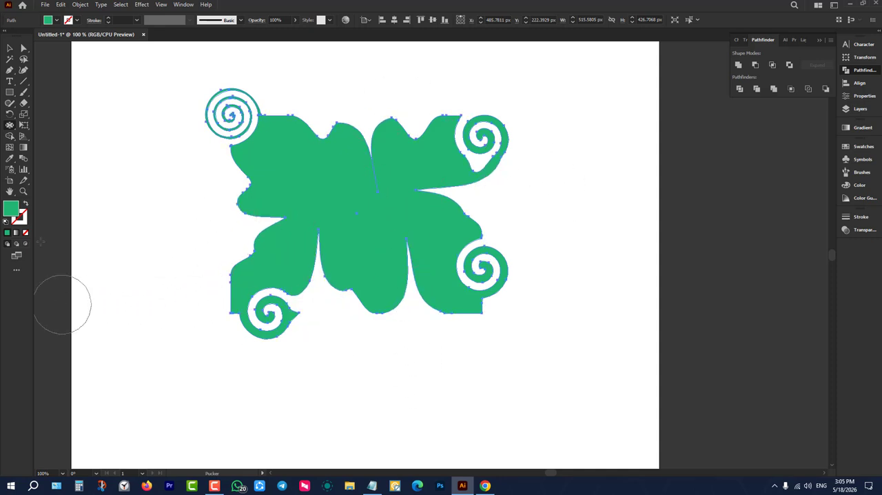
Use the Bloat tool to push a round notch into the shape's top edge beside the upper-left spiral.
{"action": "left_click_drag", "start_coordinate": [10, 125], "coordinate": [54, 174]}
{"action": "left_click", "coordinate": [289, 142]}
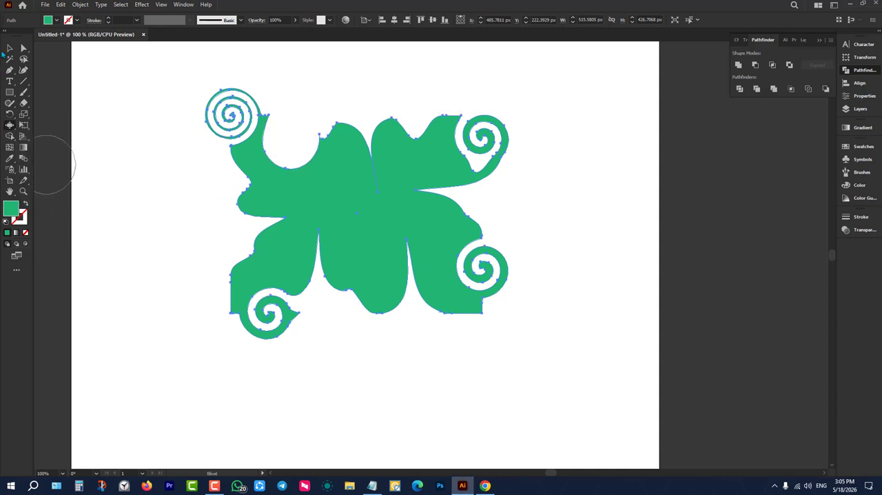
{"action": "left_click", "coordinate": [10, 48]}
Make the Width tool the displayed tool of its group again and return to the Selection tool.
{"action": "left_click", "coordinate": [13, 127]}
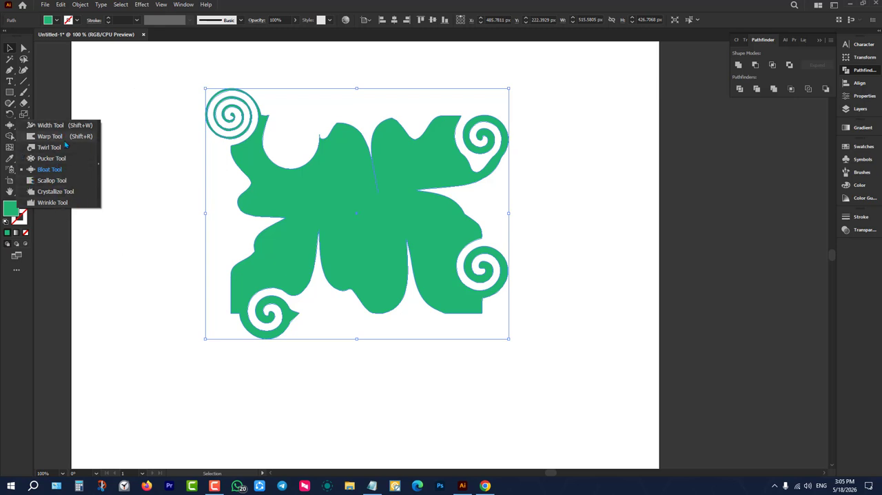
{"action": "left_click", "coordinate": [7, 51]}
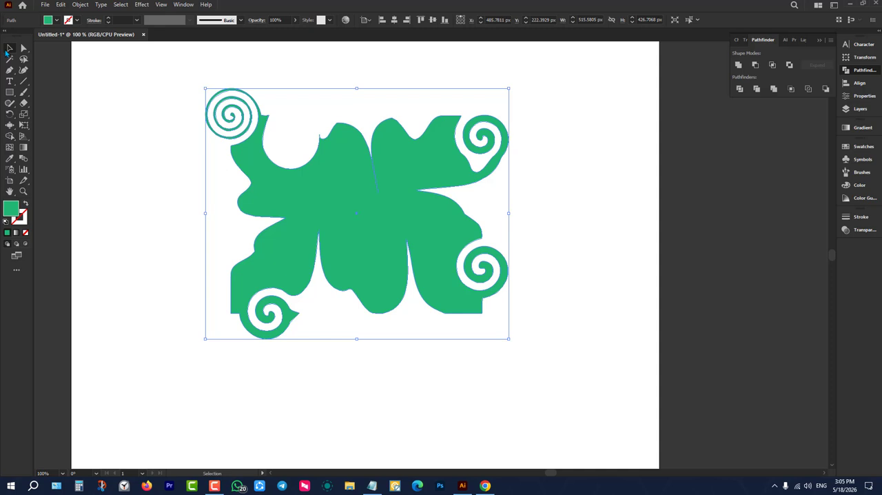
{"action": "left_click", "coordinate": [142, 150]}
{"action": "mouse_move", "coordinate": [124, 92]}
{"action": "left_mouse_down"}
{"action": "mouse_move", "coordinate": [307, 219]}
{"action": "mouse_move", "coordinate": [587, 360]}
{"action": "left_mouse_up"}
{"action": "left_click_drag", "start_coordinate": [15, 128], "coordinate": [52, 125]}
{"action": "left_click", "coordinate": [9, 51]}
Delete the distorted green shape, undo the deletion, and deselect the shape.
{"action": "left_click_drag", "start_coordinate": [168, 105], "coordinate": [593, 346]}
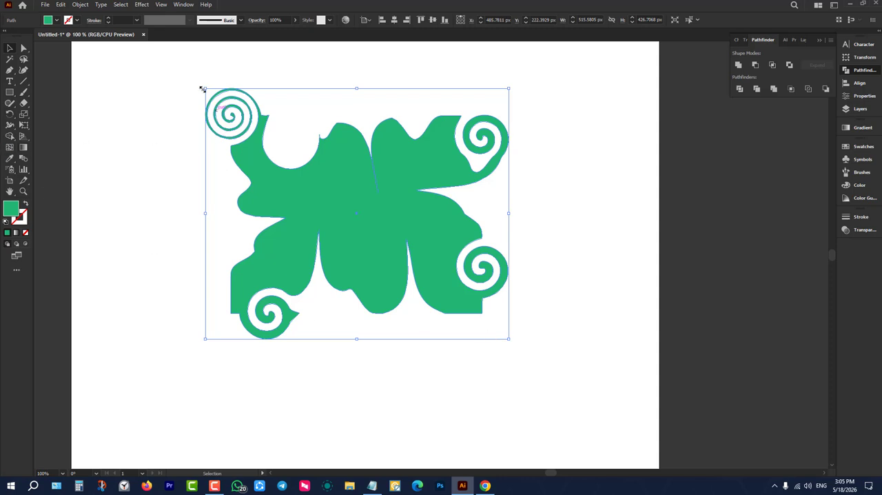
{"action": "left_click_drag", "start_coordinate": [196, 79], "coordinate": [672, 400]}
{"action": "key", "text": "Delete"}
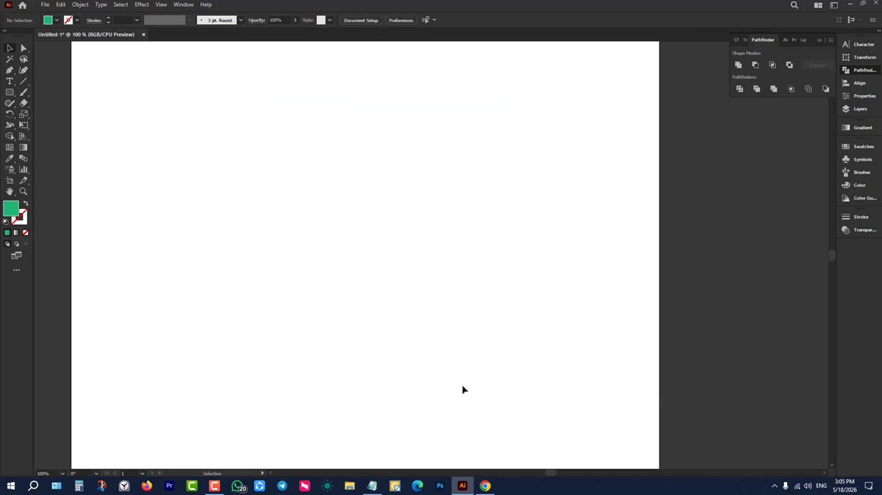
{"action": "key", "text": "ctrl+z"}
{"action": "left_click", "coordinate": [155, 238]}
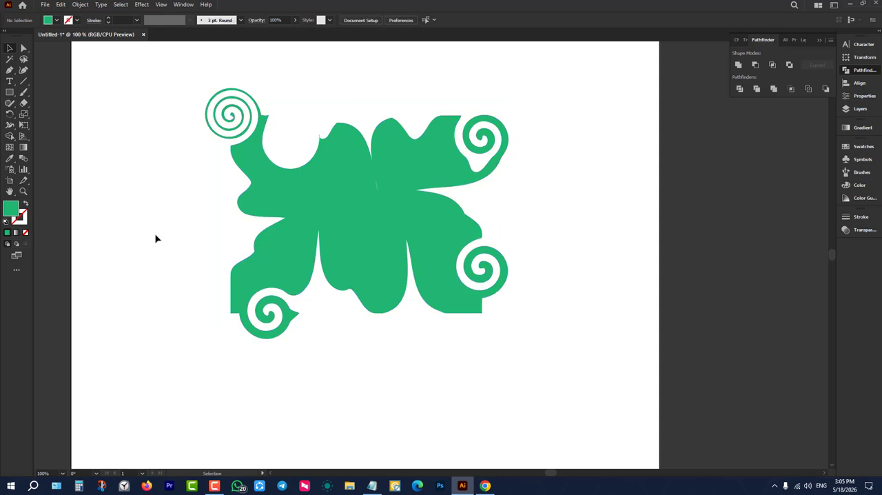
Draw a horizontal line about 668 px long across the artboard with the Line Segment tool.
{"action": "scroll", "coordinate": [155, 238], "scroll_direction": "up", "scroll_amount": 1}
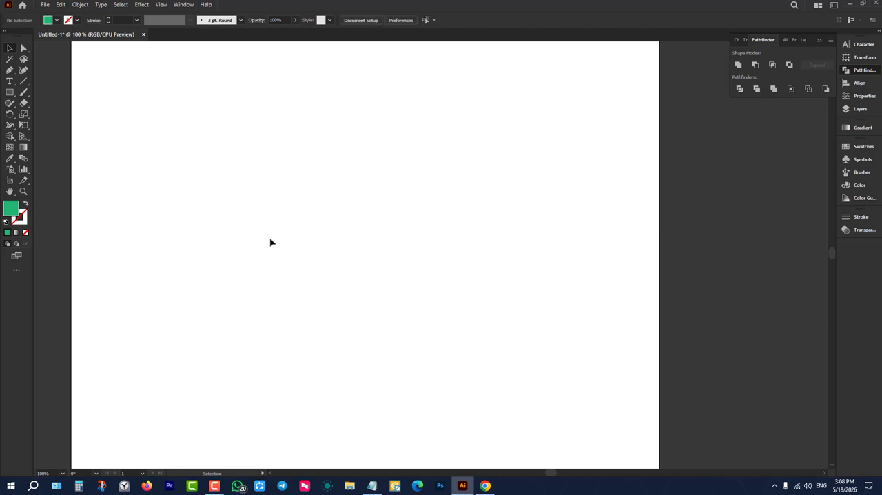
{"action": "left_click_drag", "start_coordinate": [23, 81], "coordinate": [40, 84]}
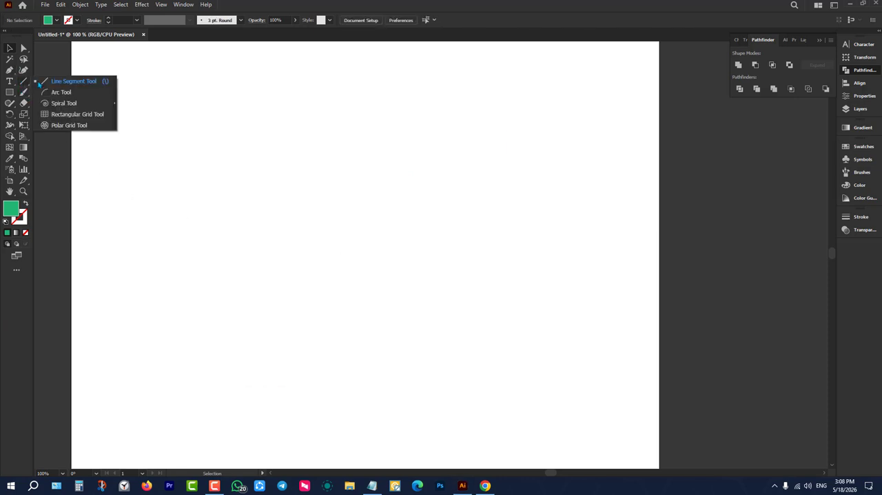
{"action": "left_click", "coordinate": [40, 84]}
{"action": "left_click_drag", "start_coordinate": [181, 203], "coordinate": [573, 213]}
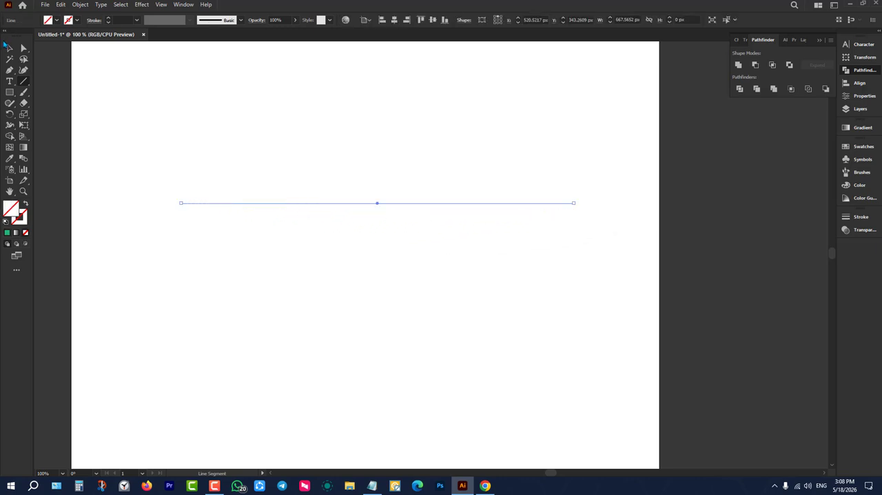
Give the horizontal line a dark blue stroke with no fill and deselect it.
{"action": "left_click", "coordinate": [9, 47]}
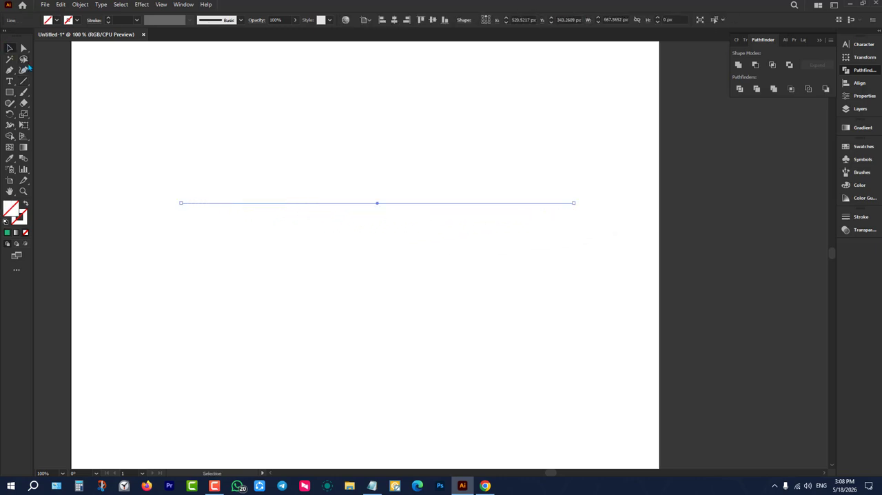
{"action": "left_click", "coordinate": [77, 20]}
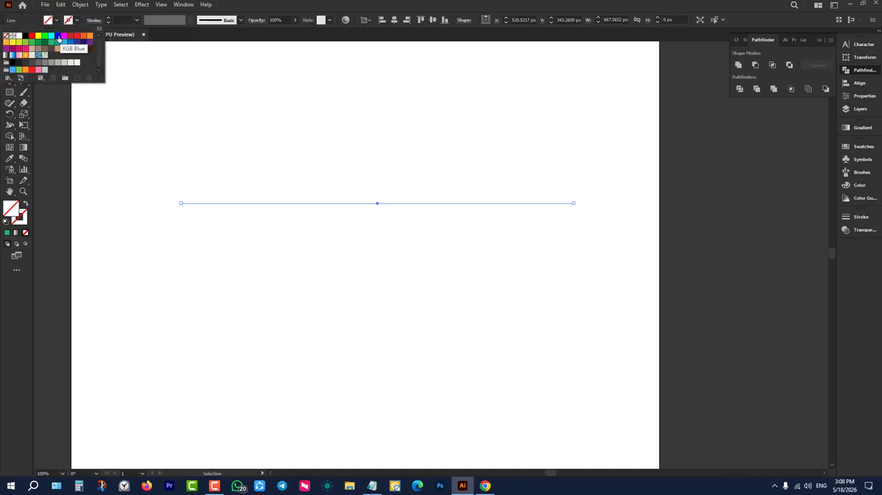
{"action": "left_click", "coordinate": [79, 45]}
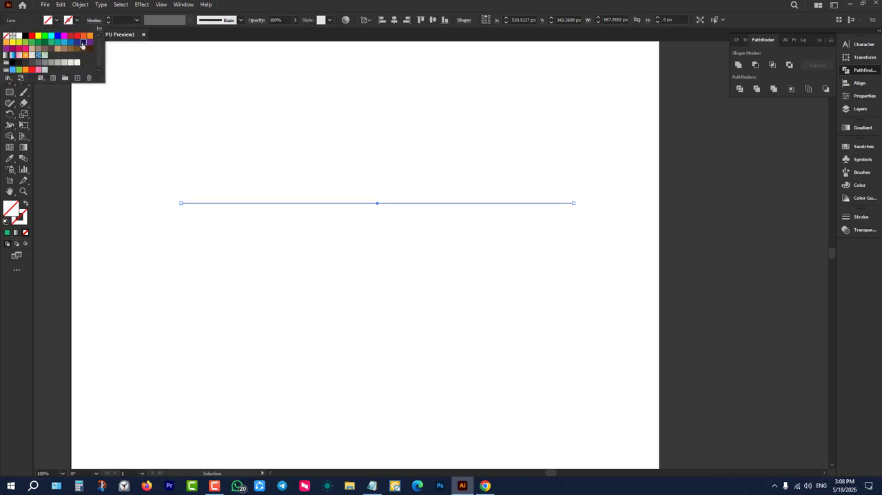
{"action": "left_click", "coordinate": [148, 82]}
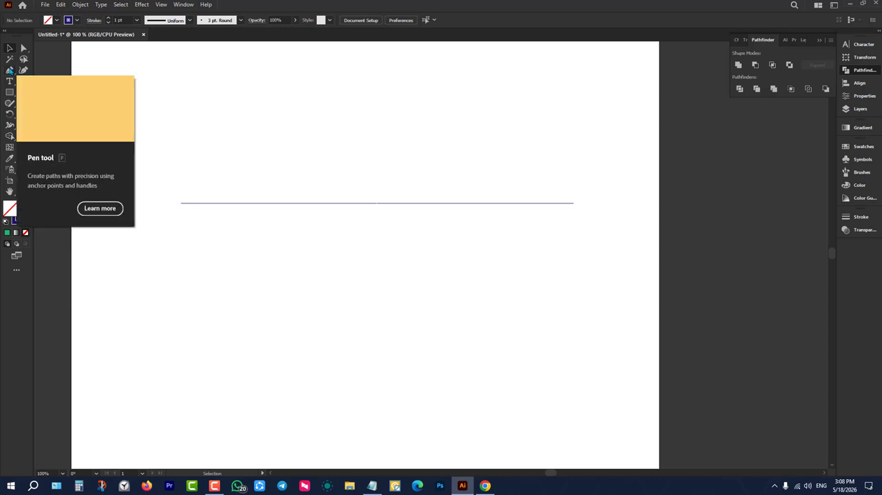
Draw a nearly horizontal line about 640 px long below the existing one with the Pen tool and deselect it.
{"action": "key", "text": "p"}
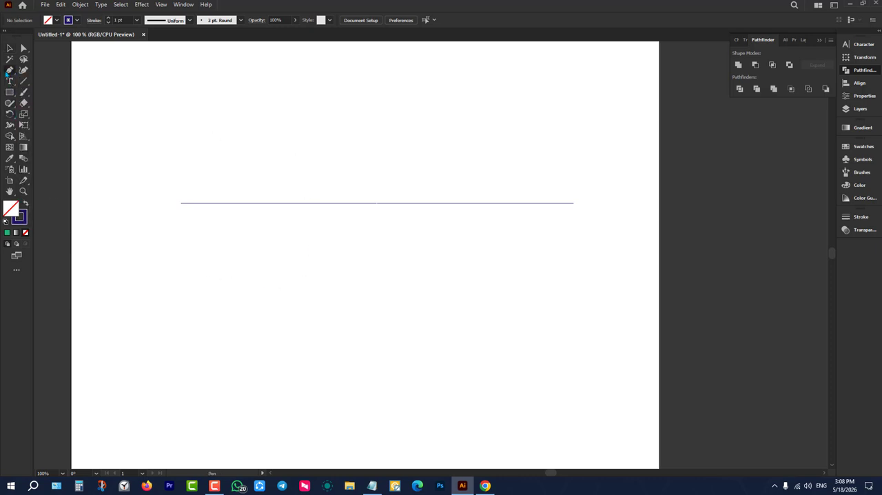
{"action": "left_click", "coordinate": [173, 323]}
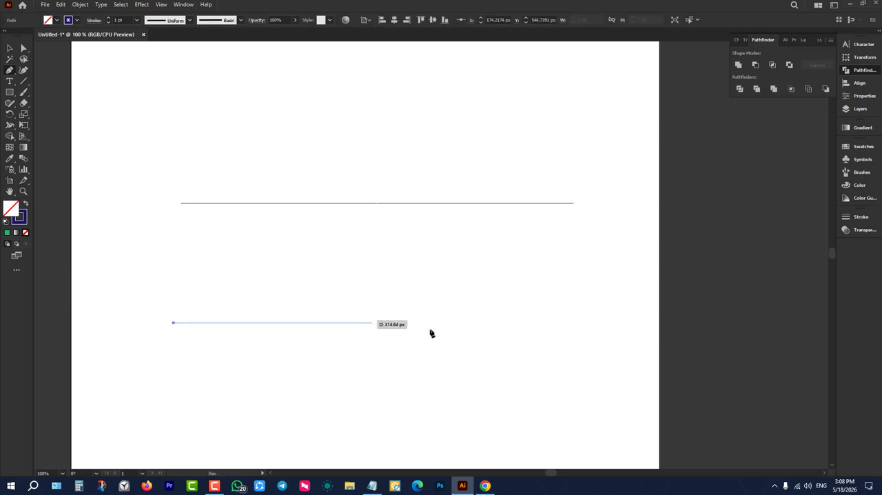
{"action": "left_click", "coordinate": [549, 318]}
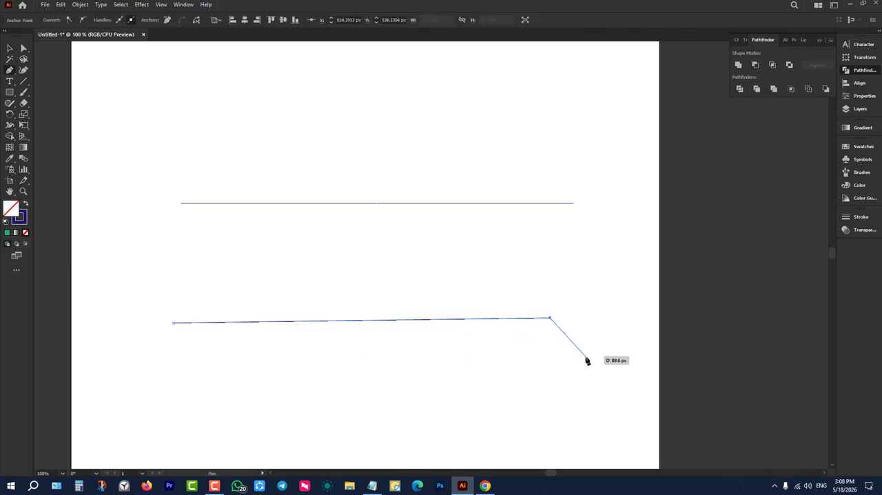
{"action": "key", "text": "Escape"}
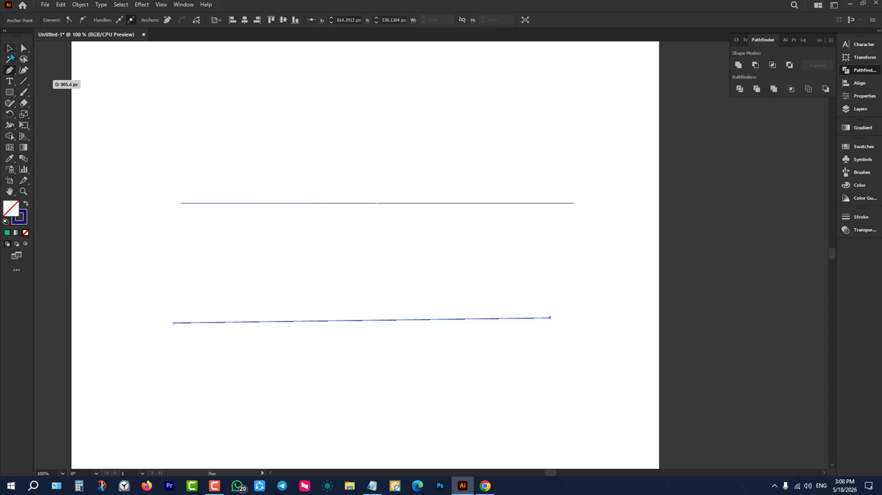
{"action": "key", "text": "v"}
{"action": "left_click_drag", "start_coordinate": [285, 287], "coordinate": [404, 384]}
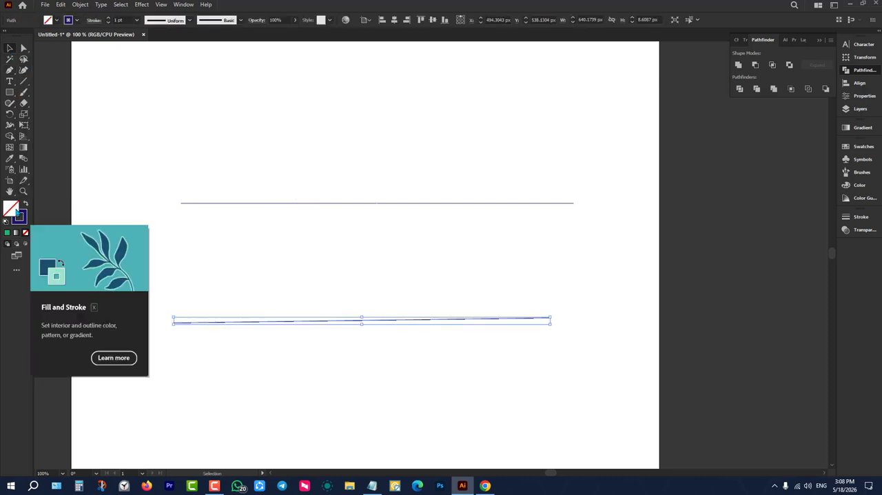
{"action": "left_click", "coordinate": [431, 284]}
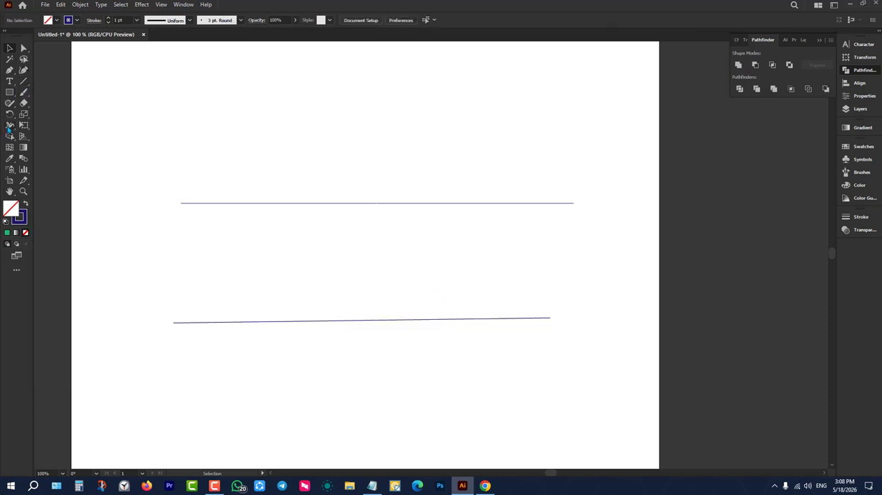
Widen the upper horizontal line at four points along its length with the Width tool.
{"action": "left_click", "coordinate": [9, 126]}
{"action": "left_click_drag", "start_coordinate": [204, 202], "coordinate": [204, 228]}
{"action": "left_click_drag", "start_coordinate": [266, 202], "coordinate": [266, 241]}
{"action": "left_click_drag", "start_coordinate": [329, 203], "coordinate": [329, 246]}
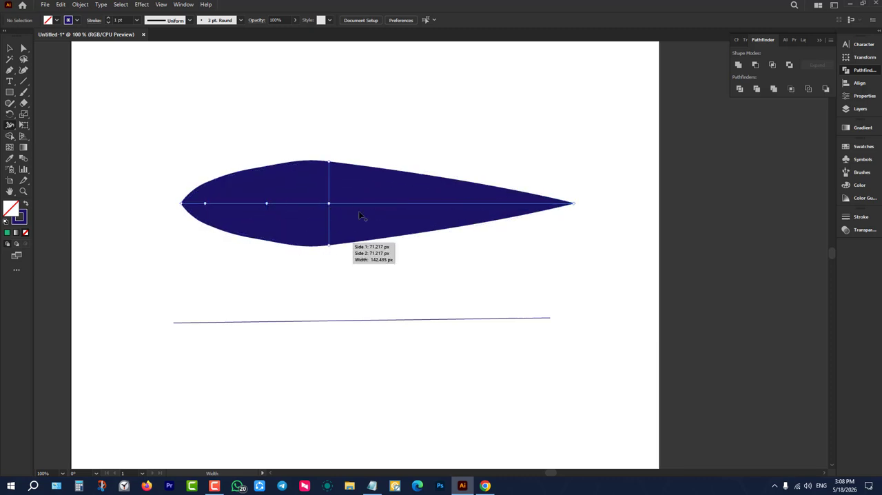
{"action": "left_click_drag", "start_coordinate": [400, 204], "coordinate": [415, 283]}
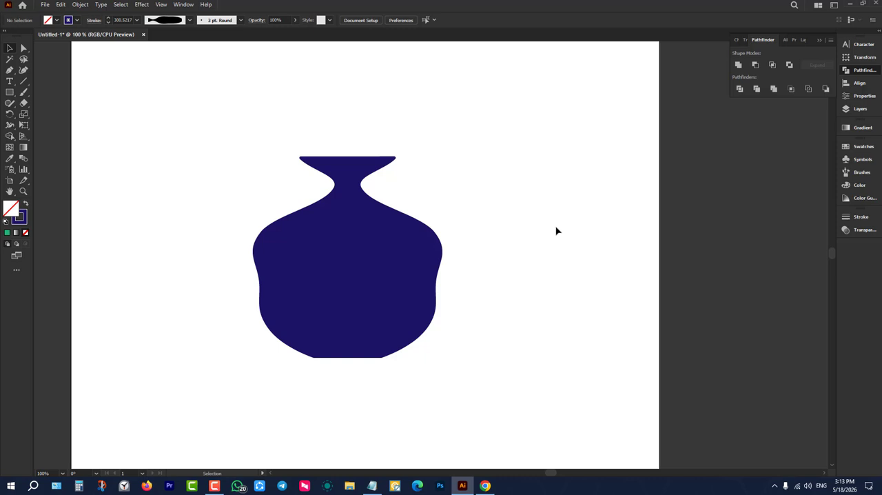
Delete the vase shape and draw a vertical line about 496 px long with the Pen tool.
{"action": "left_click_drag", "start_coordinate": [467, 129], "coordinate": [195, 414]}
{"action": "key", "text": "Delete"}
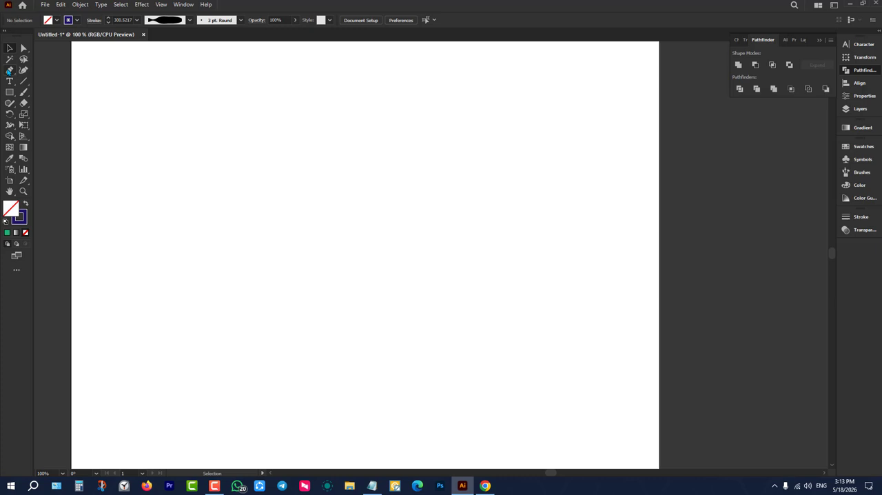
{"action": "left_click", "coordinate": [10, 70]}
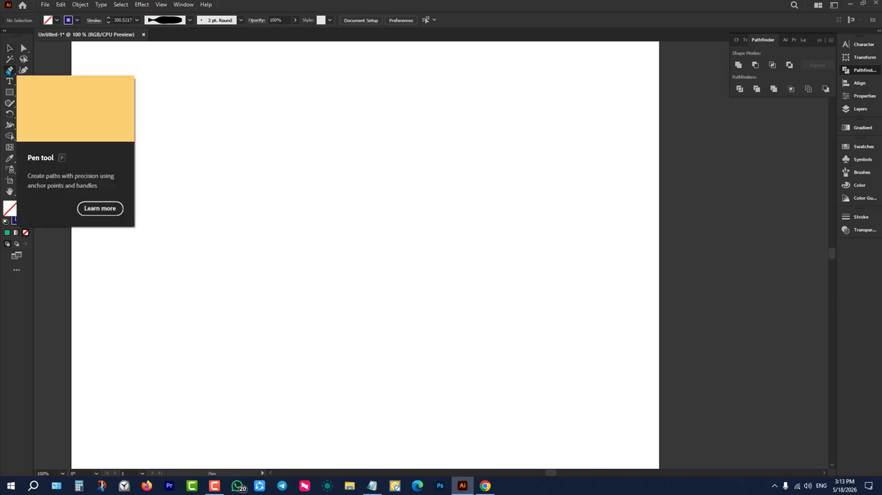
{"action": "left_click", "coordinate": [350, 78]}
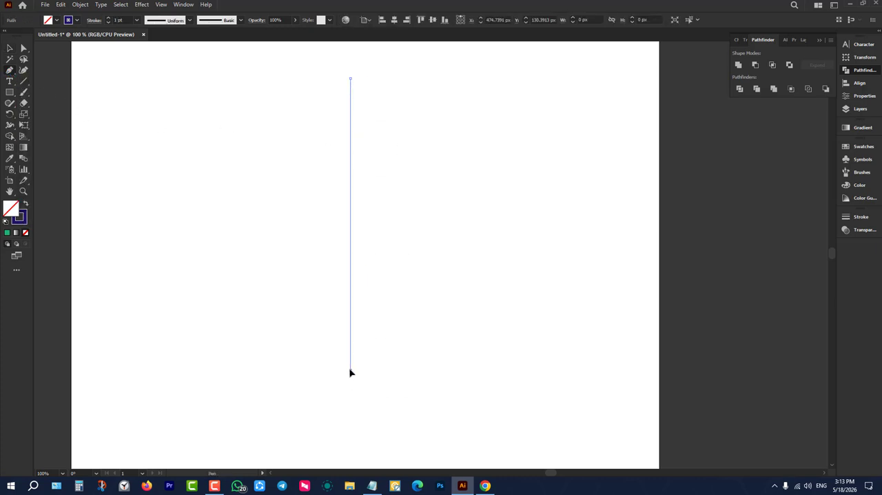
{"action": "left_click", "coordinate": [350, 372]}
{"action": "left_click", "coordinate": [10, 50]}
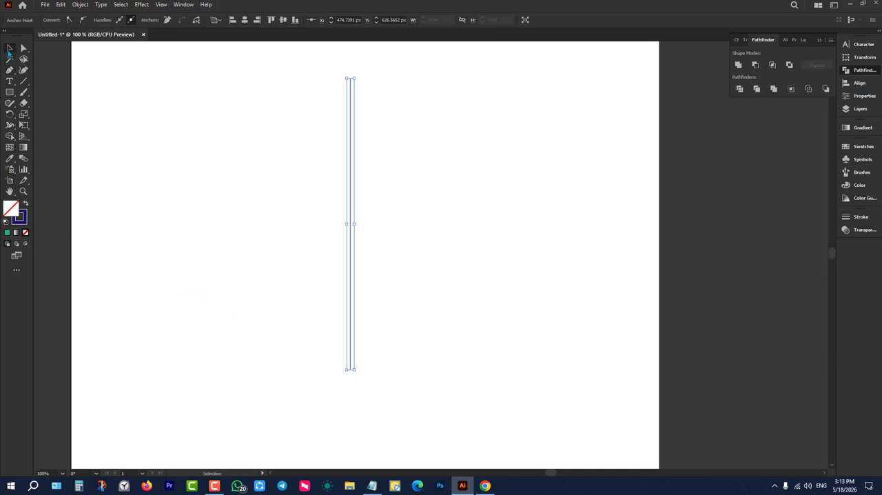
{"action": "left_click_drag", "start_coordinate": [204, 130], "coordinate": [516, 284]}
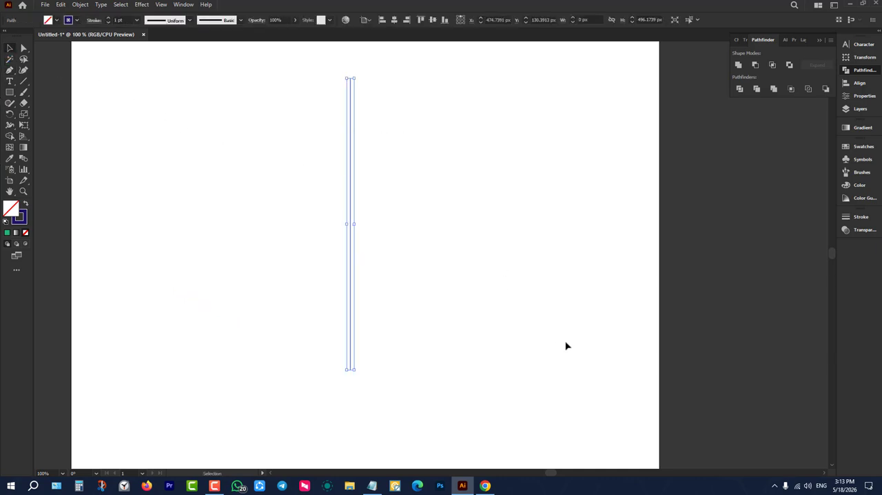
{"action": "left_click", "coordinate": [565, 342]}
Set the vertical line's stroke weight to 9 pt and deselect it.
{"action": "left_click_drag", "start_coordinate": [444, 165], "coordinate": [301, 226]}
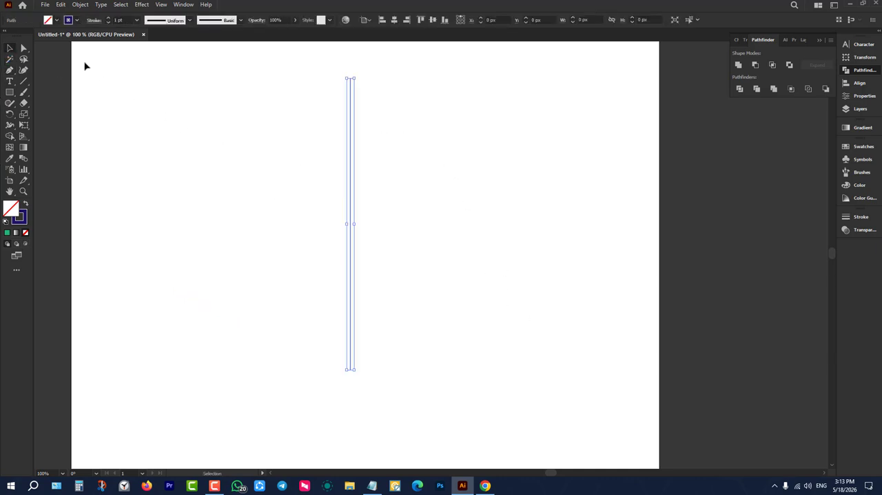
{"action": "left_click", "coordinate": [109, 18]}
{"action": "left_click_drag", "start_coordinate": [281, 155], "coordinate": [537, 275]}
{"action": "left_click", "coordinate": [502, 269]}
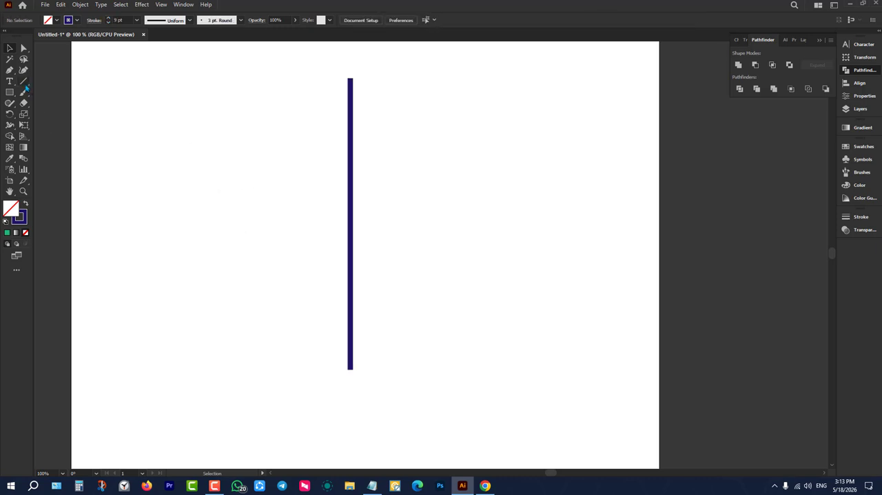
Draw two roughly vertical lines about 495 px long with the Line Segment tool, one on each side of the existing line.
{"action": "left_click", "coordinate": [25, 84]}
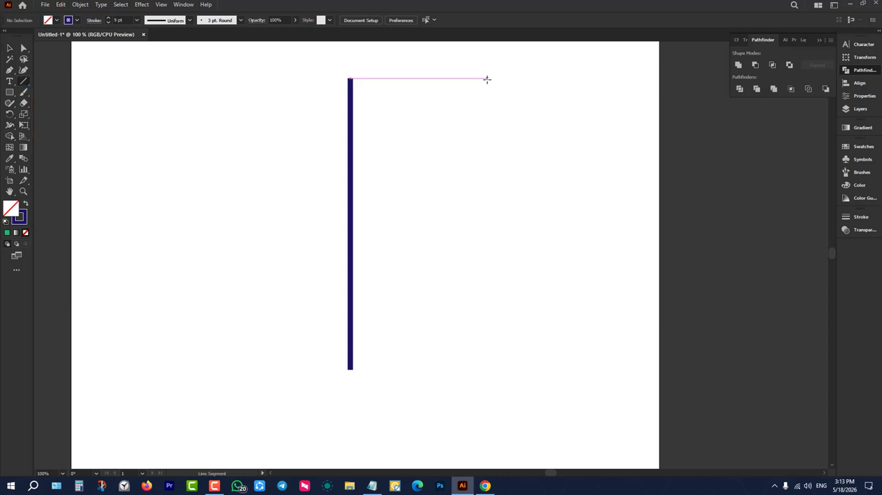
{"action": "left_click_drag", "start_coordinate": [487, 80], "coordinate": [487, 368]}
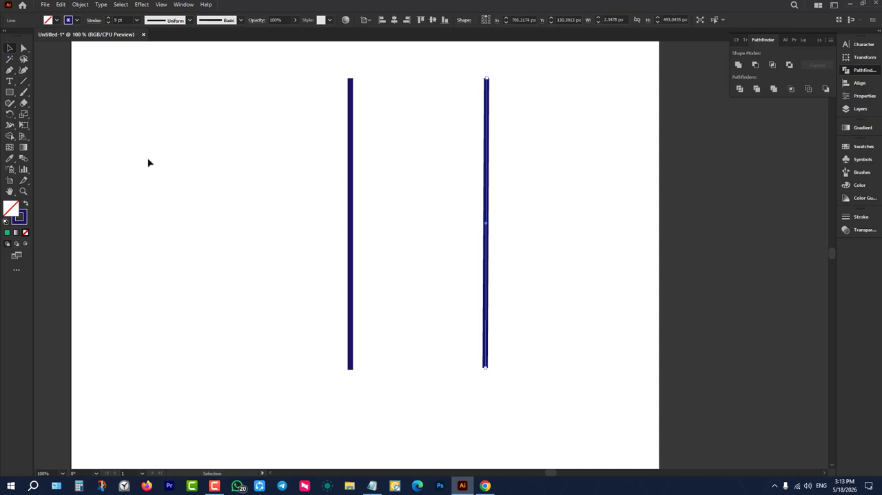
{"action": "left_click", "coordinate": [207, 155]}
{"action": "left_click", "coordinate": [26, 82]}
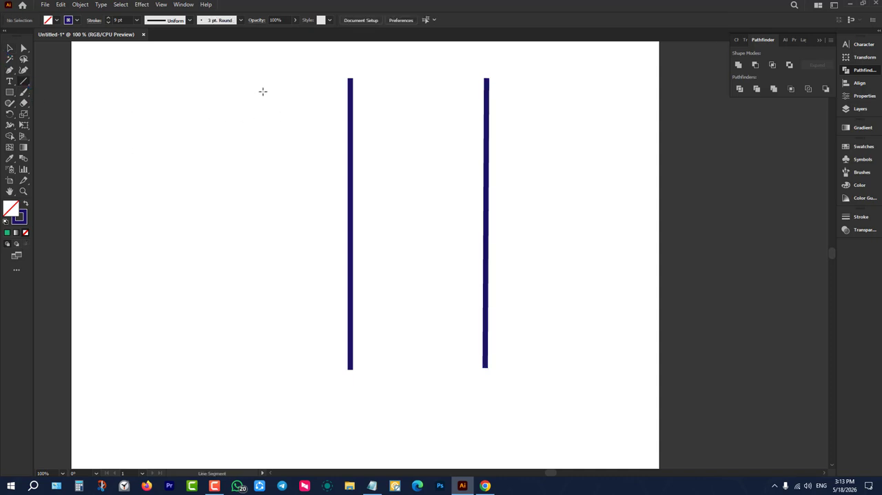
{"action": "left_click_drag", "start_coordinate": [207, 77], "coordinate": [210, 370]}
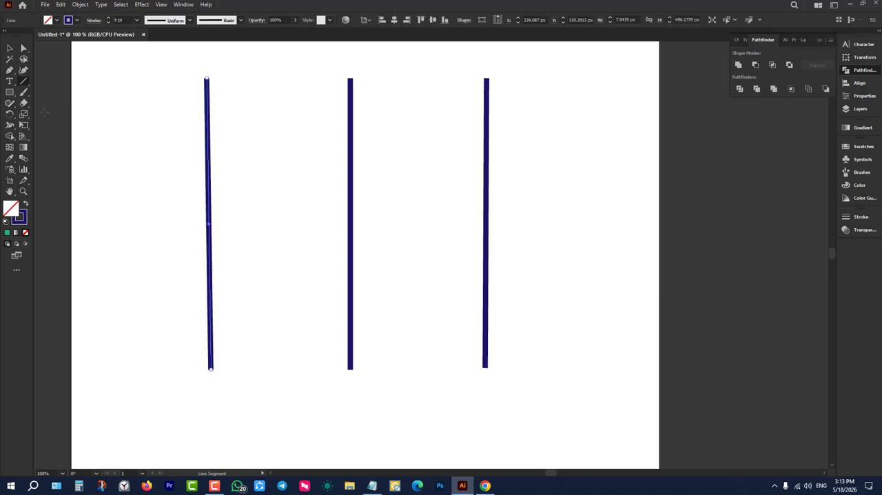
Draw a fourth near-vertical line about 496 px long between the left and middle lines with the Pen tool and deselect it.
{"action": "left_click", "coordinate": [9, 71]}
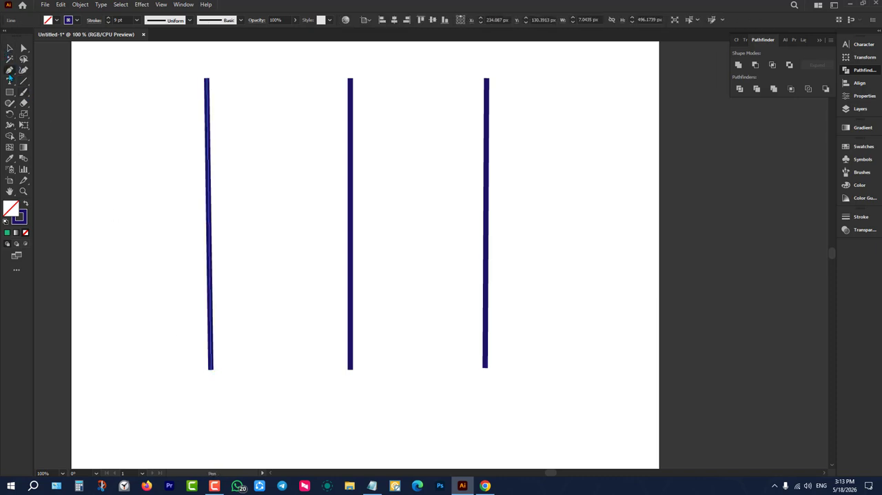
{"action": "left_click", "coordinate": [279, 76]}
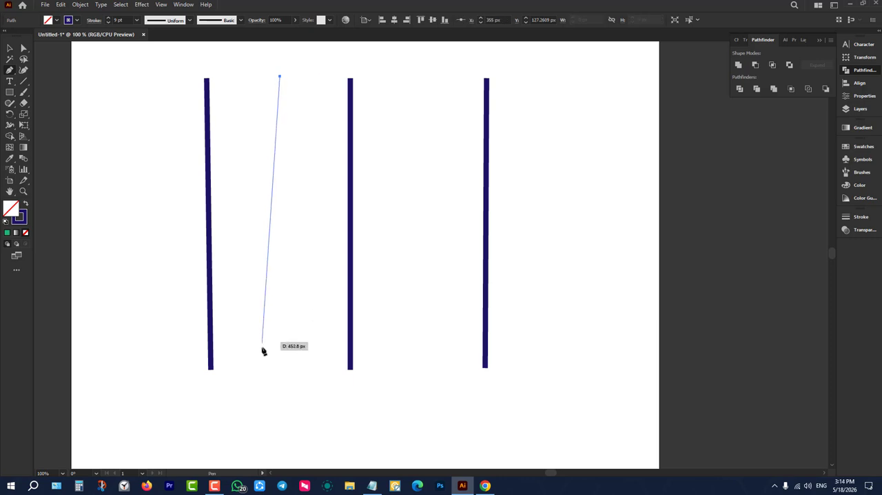
{"action": "left_click", "coordinate": [284, 367]}
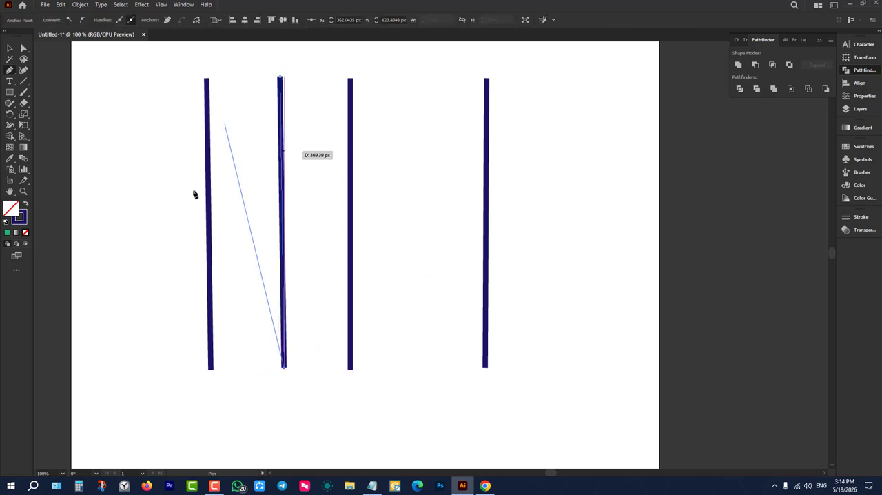
{"action": "left_click", "coordinate": [10, 48]}
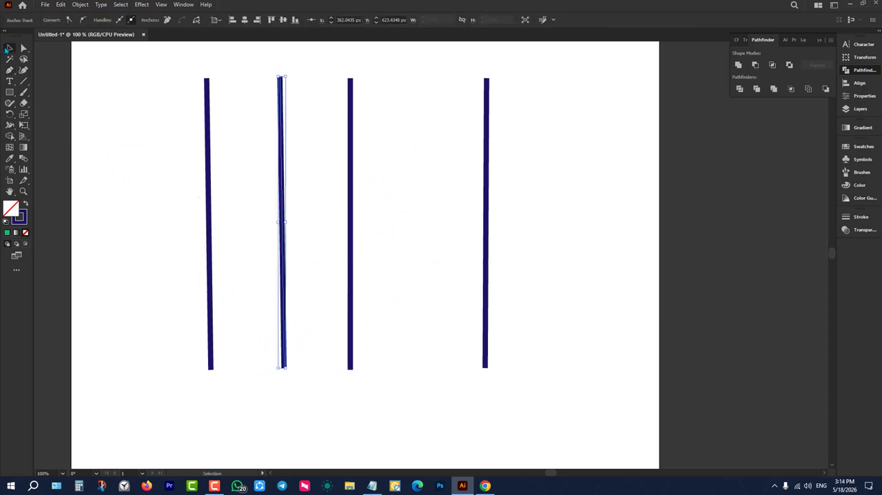
{"action": "left_click", "coordinate": [118, 155]}
Select all four vertical lines and delete them.
{"action": "left_click_drag", "start_coordinate": [118, 154], "coordinate": [611, 252]}
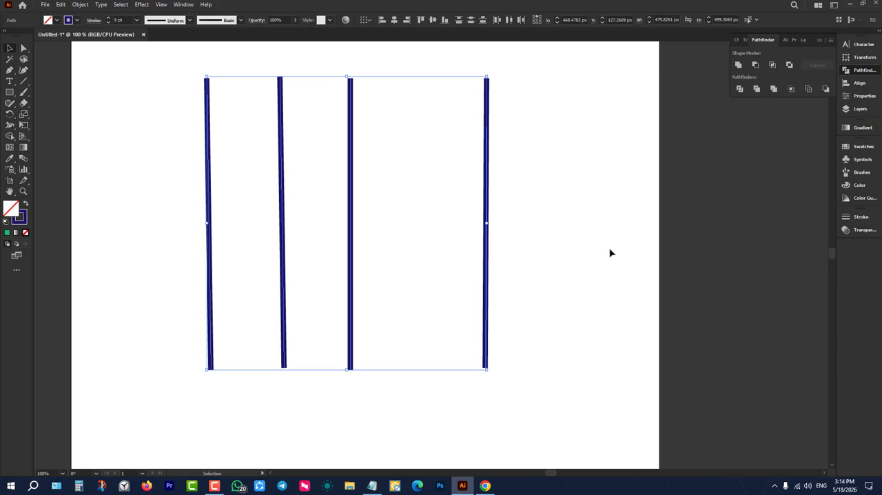
{"action": "left_click_drag", "start_coordinate": [610, 253], "coordinate": [171, 312]}
{"action": "key", "text": "Delete"}
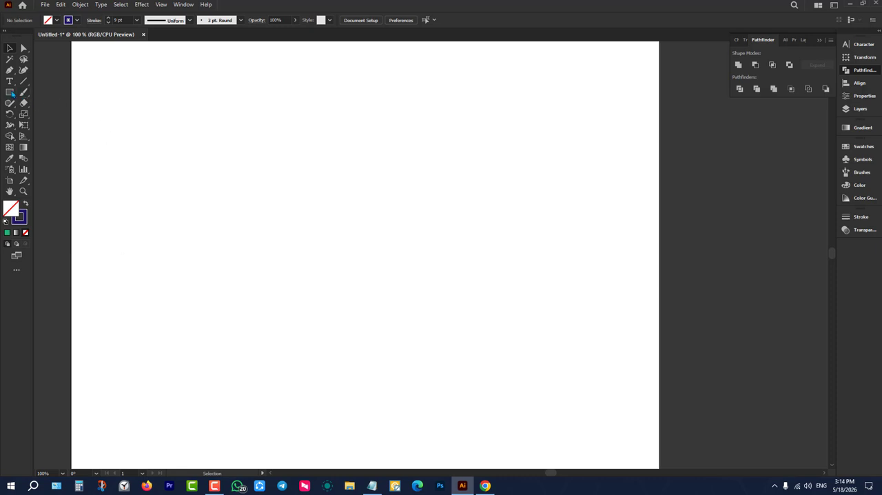
Draw a rectangle about 473 by 419 px and swap its fill and stroke for a solid dark blue fill.
{"action": "left_click", "coordinate": [15, 93]}
{"action": "left_click_drag", "start_coordinate": [193, 111], "coordinate": [473, 357]}
{"action": "key", "text": "v"}
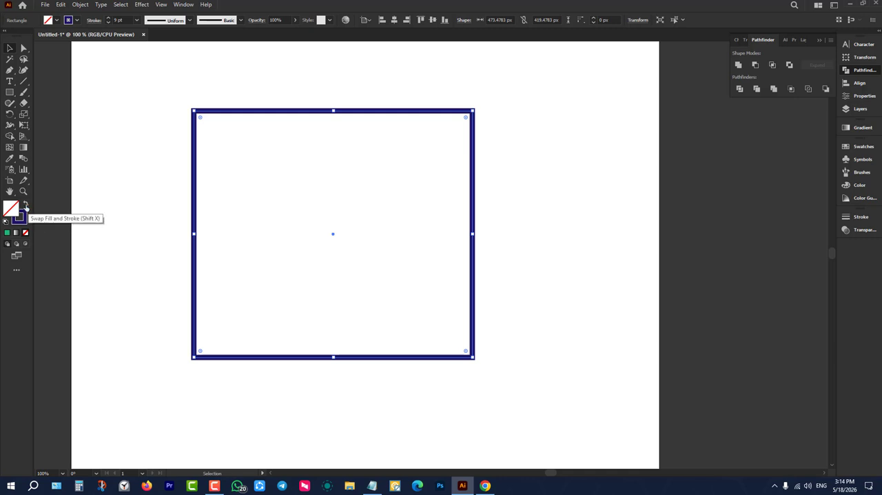
{"action": "left_click", "coordinate": [24, 204]}
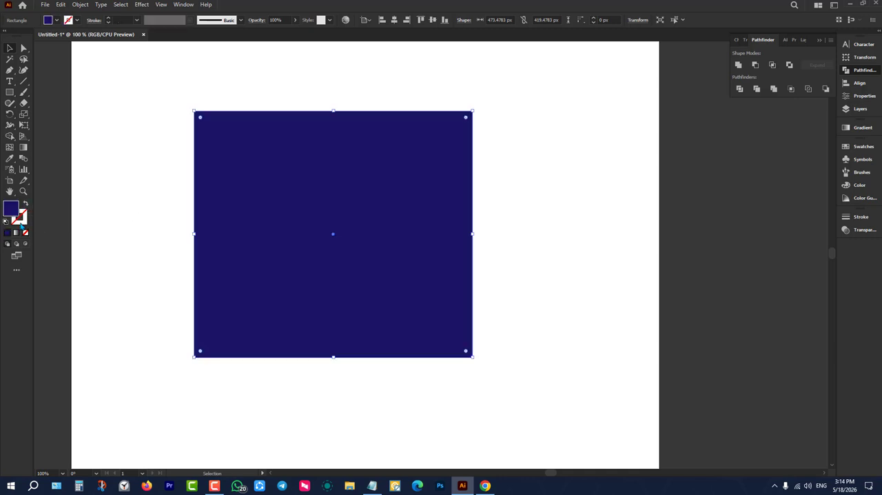
{"action": "left_click", "coordinate": [122, 196]}
Select the blue rectangle and make first its stroke, then its fill, the active colour attribute.
{"action": "left_click_drag", "start_coordinate": [140, 176], "coordinate": [266, 232]}
{"action": "left_click", "coordinate": [26, 215]}
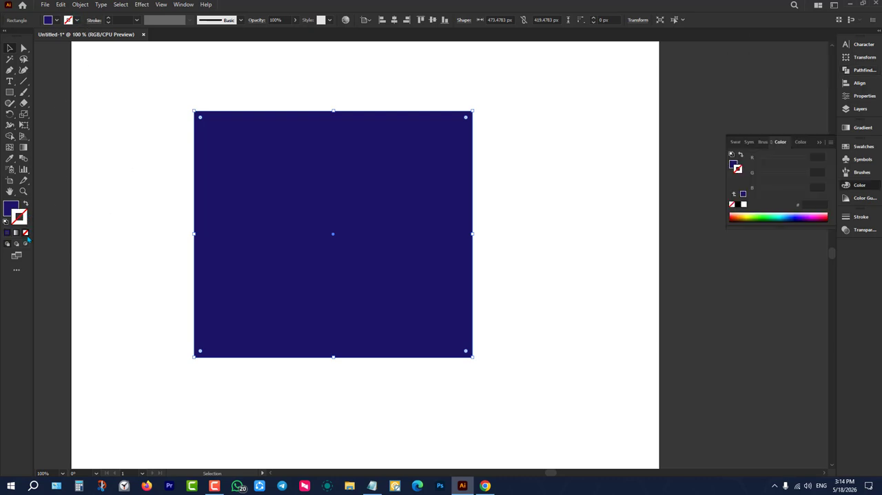
{"action": "left_click", "coordinate": [9, 208]}
{"action": "left_click_drag", "start_coordinate": [143, 96], "coordinate": [320, 208]}
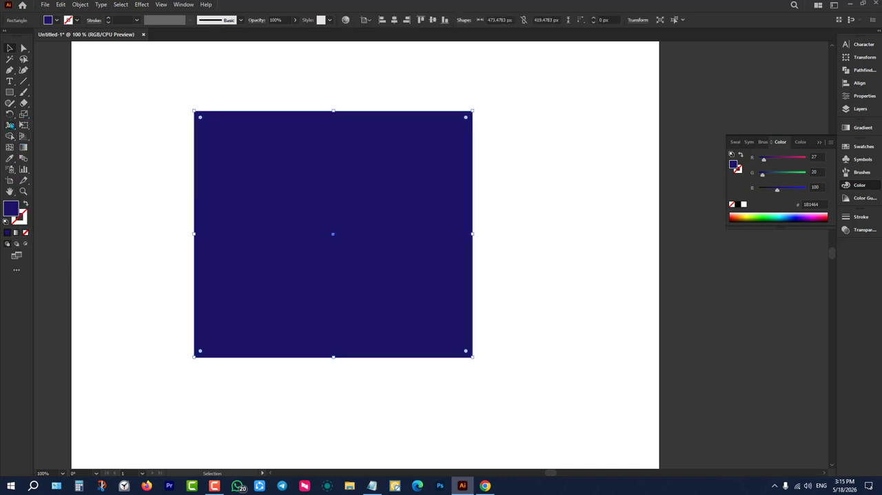
Push two dents each into the rectangle's top, right and bottom edges with the Warp tool.
{"action": "left_click", "coordinate": [10, 125]}
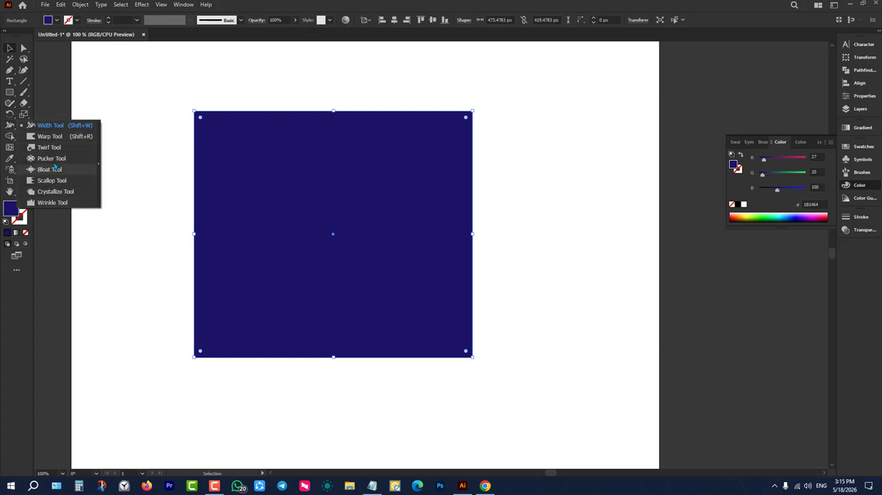
{"action": "left_click", "coordinate": [49, 140]}
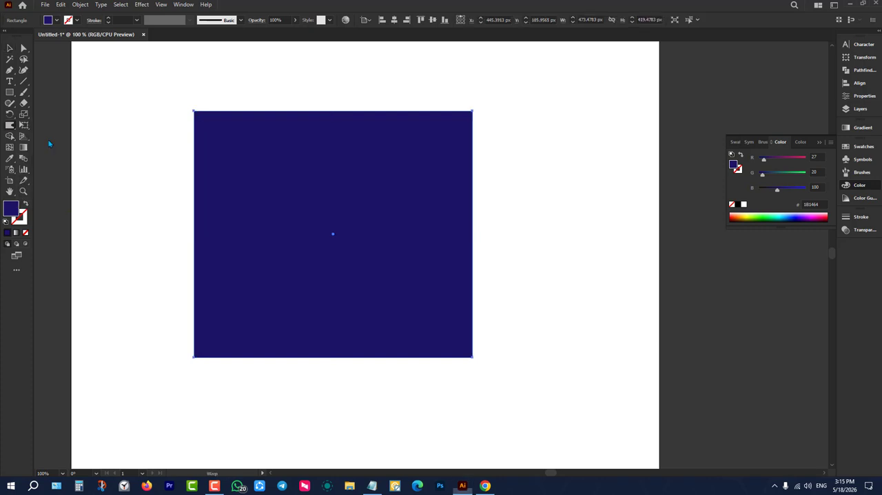
{"action": "left_click_drag", "start_coordinate": [274, 103], "coordinate": [285, 160]}
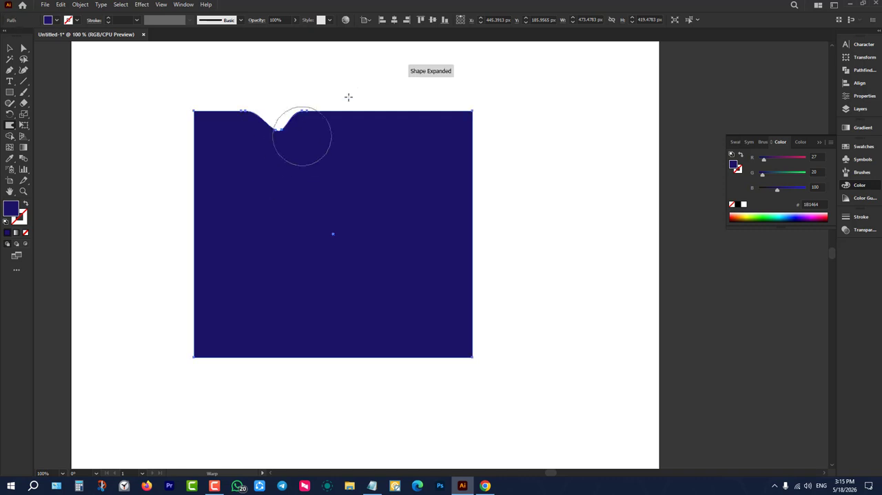
{"action": "left_click_drag", "start_coordinate": [367, 100], "coordinate": [389, 160]}
{"action": "left_click_drag", "start_coordinate": [500, 160], "coordinate": [348, 230]}
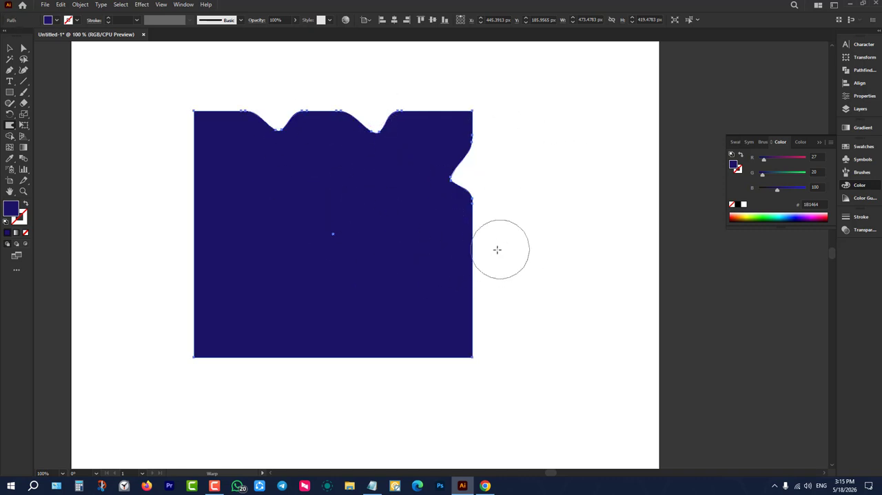
{"action": "left_click_drag", "start_coordinate": [496, 248], "coordinate": [366, 299]}
{"action": "left_click_drag", "start_coordinate": [376, 393], "coordinate": [388, 279]}
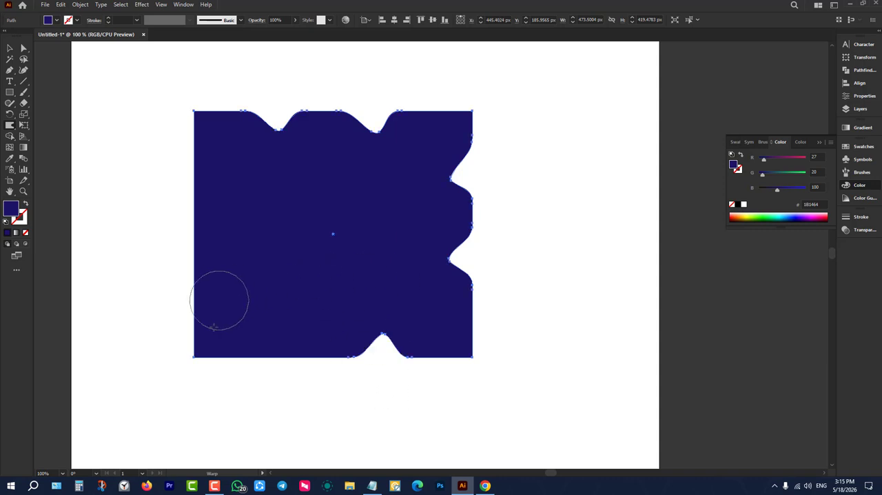
{"action": "left_click_drag", "start_coordinate": [263, 405], "coordinate": [264, 293]}
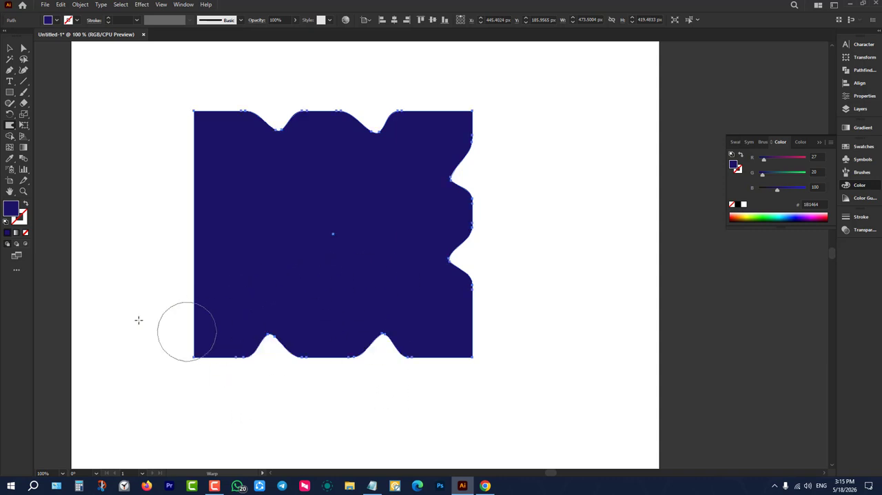
Twist a spiral into the middle of the shape's left edge with the Twirl tool.
{"action": "left_click", "coordinate": [9, 125]}
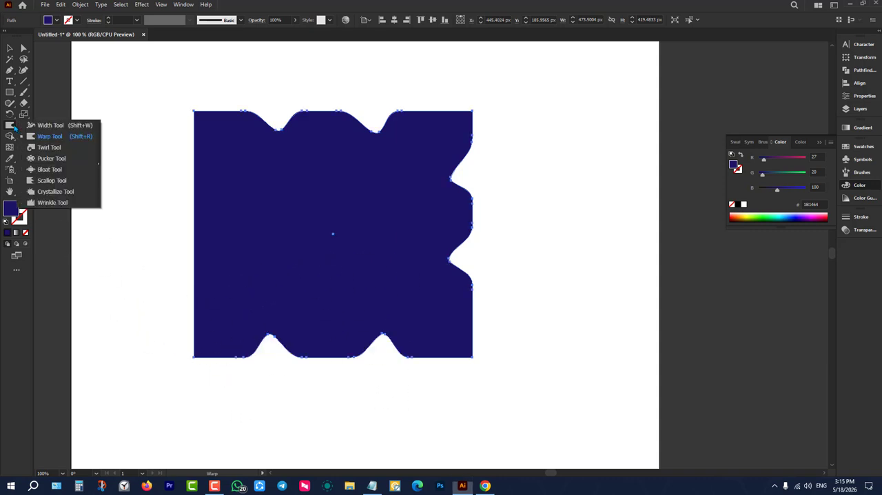
{"action": "left_click", "coordinate": [50, 154]}
{"action": "left_click_drag", "start_coordinate": [193, 211], "coordinate": [193, 213]}
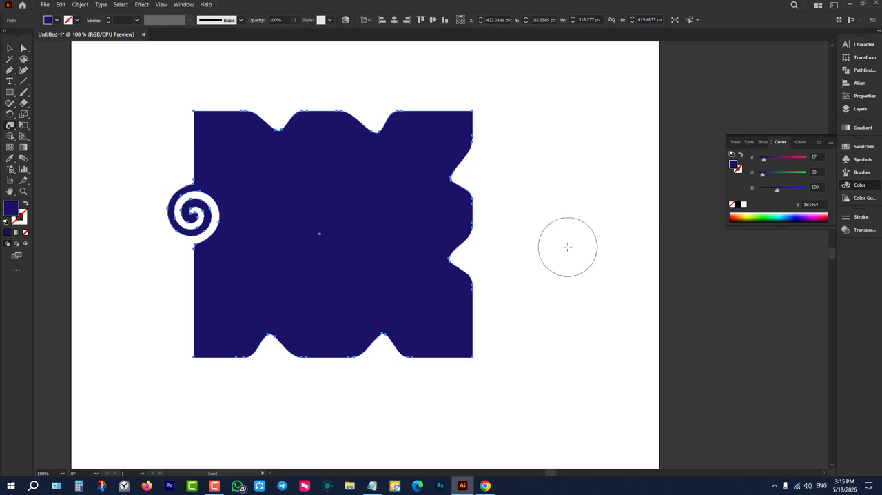
Set the Twirl tool's brush width and height to 200 px each.
{"action": "double_click", "coordinate": [9, 126]}
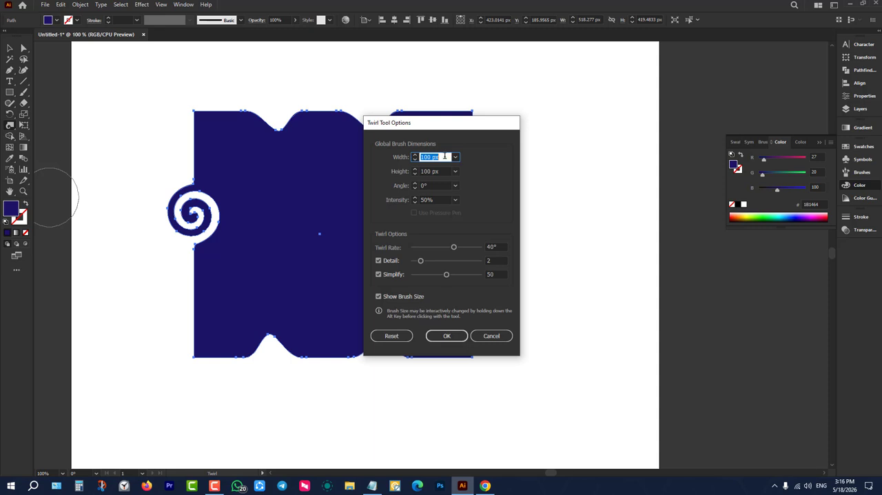
{"action": "left_click", "coordinate": [445, 157]}
{"action": "key", "text": "ctrl+a"}
{"action": "type", "text": "200"}
{"action": "key", "text": "Tab"}
{"action": "type", "text": "20"}
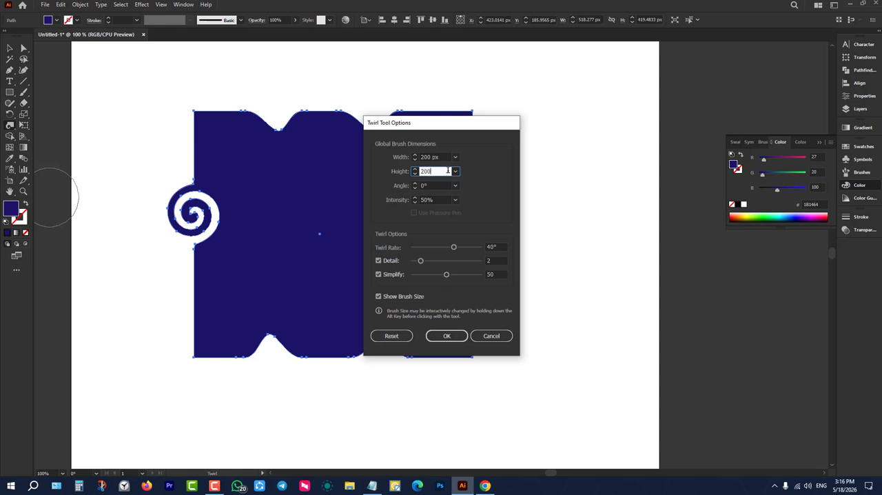
{"action": "left_click", "coordinate": [446, 336]}
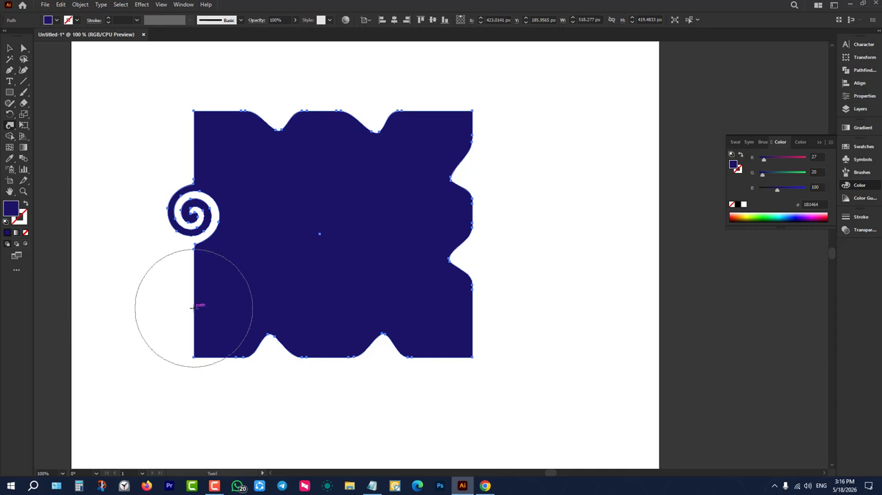
Twirl large spirals into the lower part of the shape's left edge and its upper-right corner, and deselect the shape.
{"action": "left_click_drag", "start_coordinate": [193, 306], "coordinate": [193, 305]}
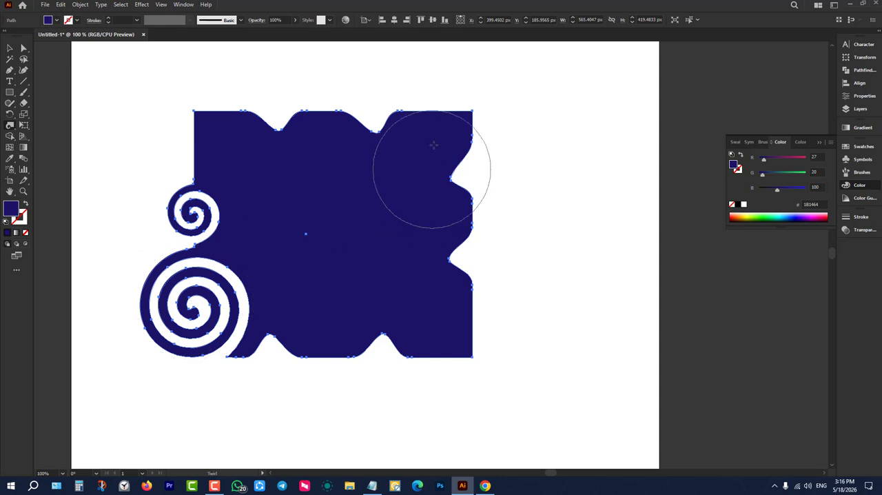
{"action": "left_click_drag", "start_coordinate": [472, 108], "coordinate": [472, 108]}
{"action": "left_click", "coordinate": [9, 48]}
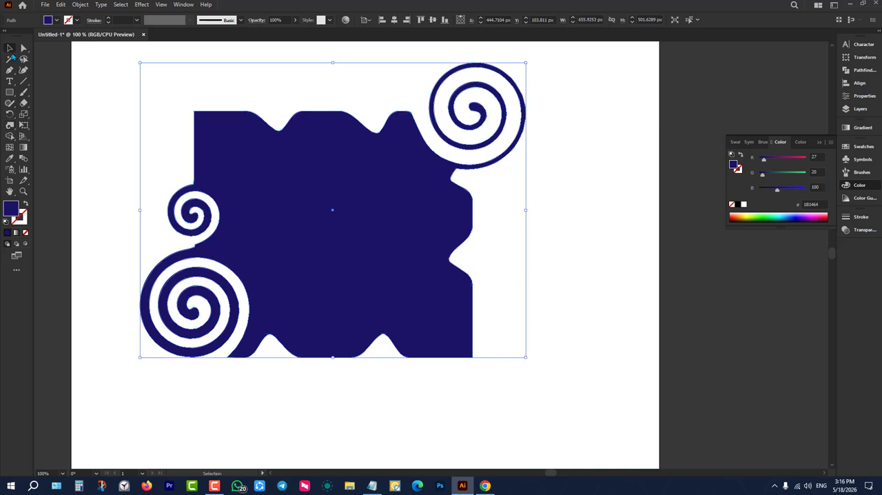
{"action": "left_click", "coordinate": [103, 117]}
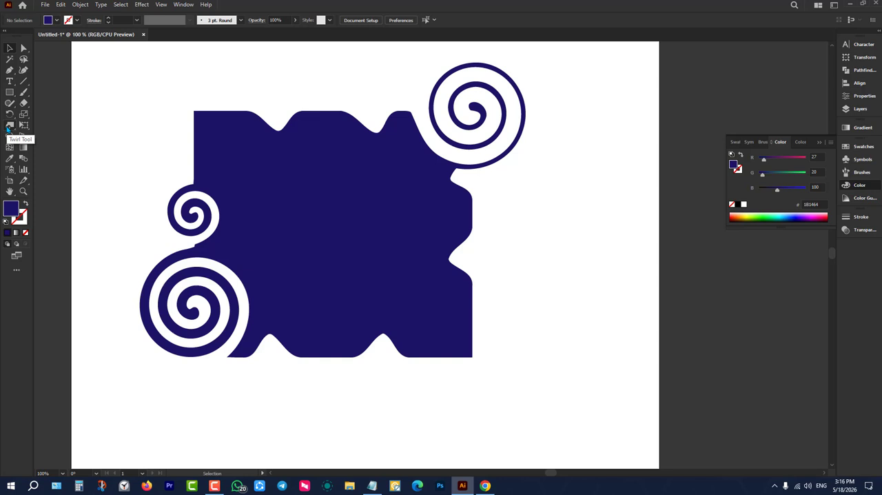
{"action": "double_click", "coordinate": [10, 125]}
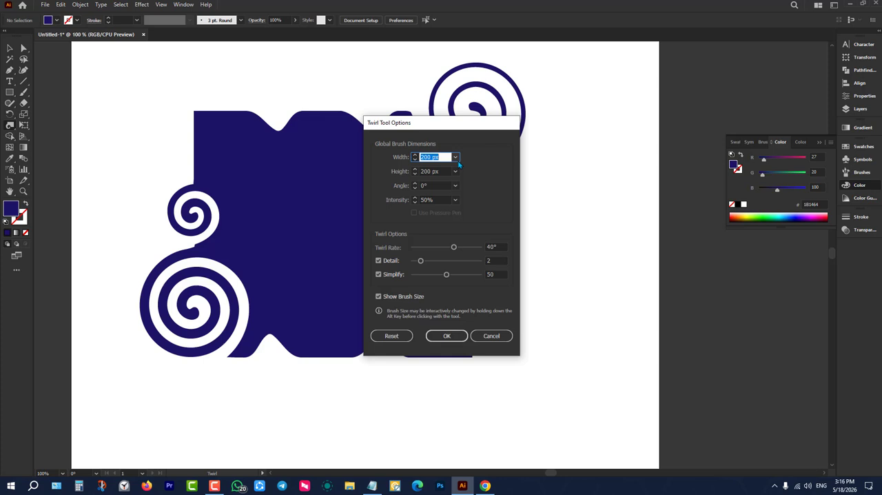
{"action": "left_click", "coordinate": [493, 336]}
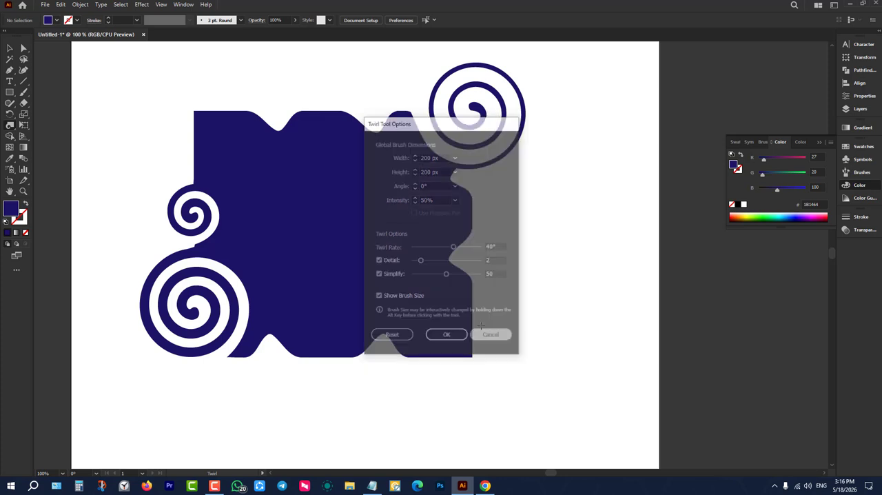
Distort the shape's upper-left corner and lower-right area into jagged spikes with the Crystallize tool.
{"action": "left_click", "coordinate": [11, 124]}
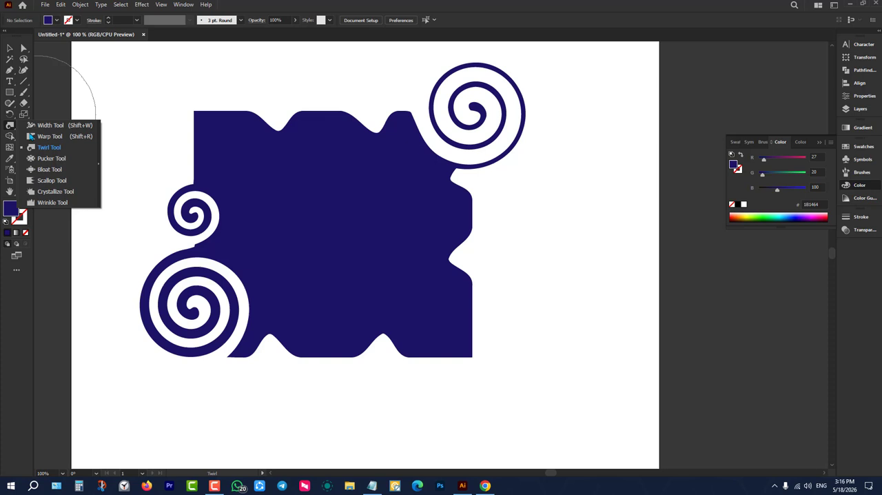
{"action": "left_click", "coordinate": [55, 191]}
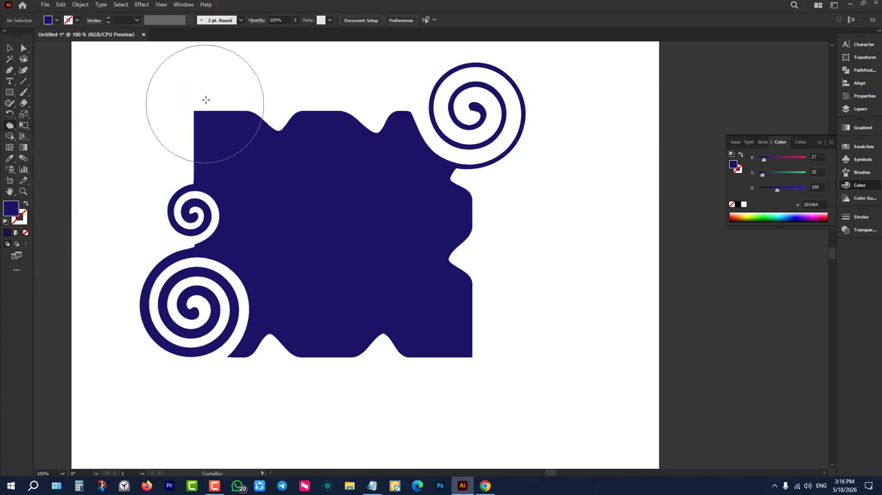
{"action": "left_click_drag", "start_coordinate": [204, 98], "coordinate": [236, 148]}
{"action": "left_click_drag", "start_coordinate": [350, 356], "coordinate": [352, 355]}
{"action": "mouse_move", "coordinate": [472, 357]}
{"action": "left_mouse_down"}
{"action": "mouse_move", "coordinate": [503, 389]}
{"action": "mouse_move", "coordinate": [472, 332]}
{"action": "mouse_move", "coordinate": [470, 308]}
{"action": "mouse_move", "coordinate": [413, 315]}
{"action": "left_mouse_up"}
{"action": "left_click", "coordinate": [9, 124]}
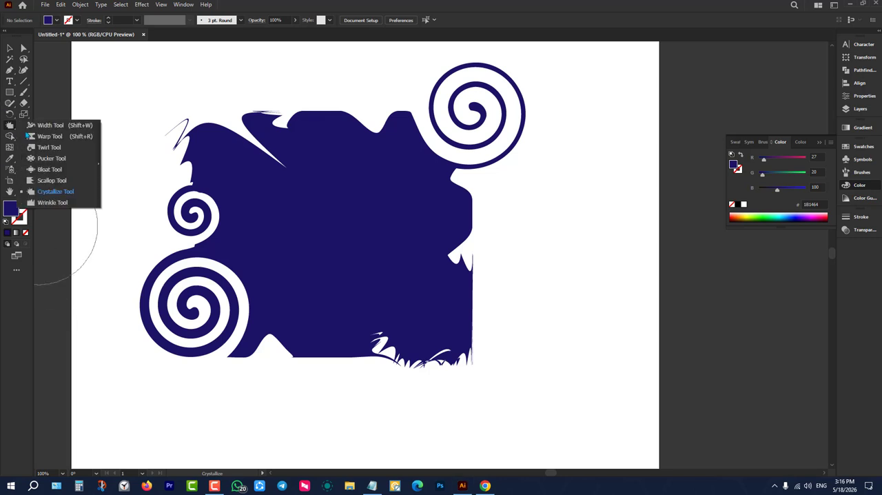
Select the whole distorted blue shape and delete it from the artboard.
{"action": "left_click", "coordinate": [9, 48]}
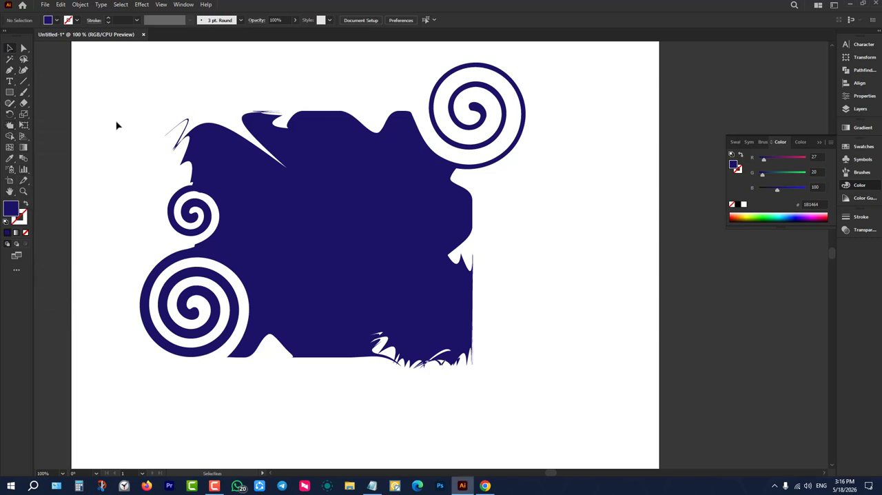
{"action": "left_click_drag", "start_coordinate": [112, 91], "coordinate": [610, 276]}
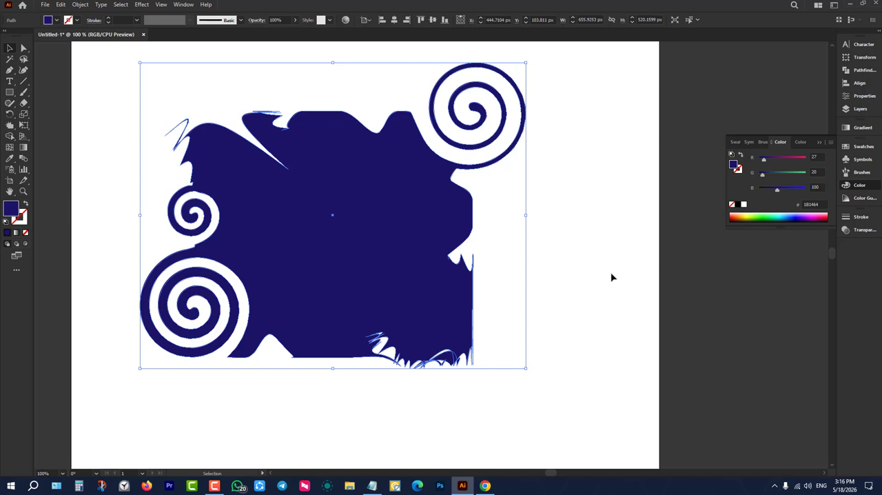
{"action": "key", "text": "Delete"}
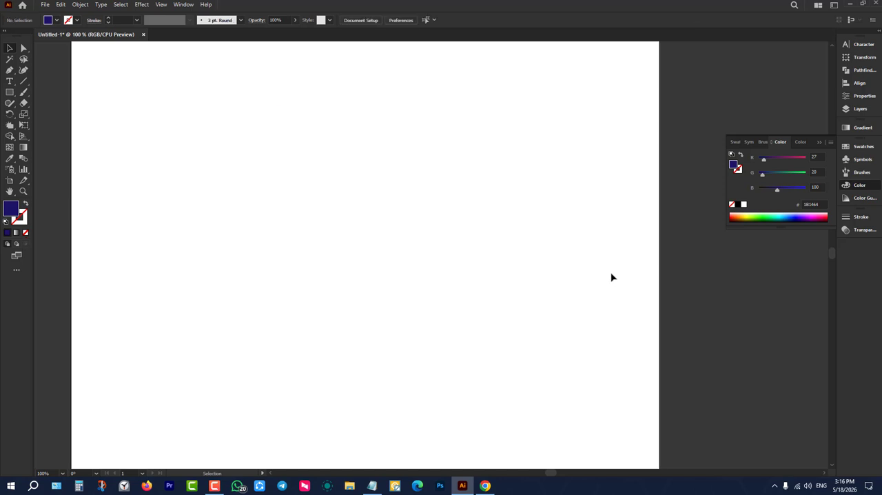
{"action": "key", "text": "ctrl+z"}
{"action": "left_click", "coordinate": [610, 277]}
{"action": "left_click", "coordinate": [9, 126]}
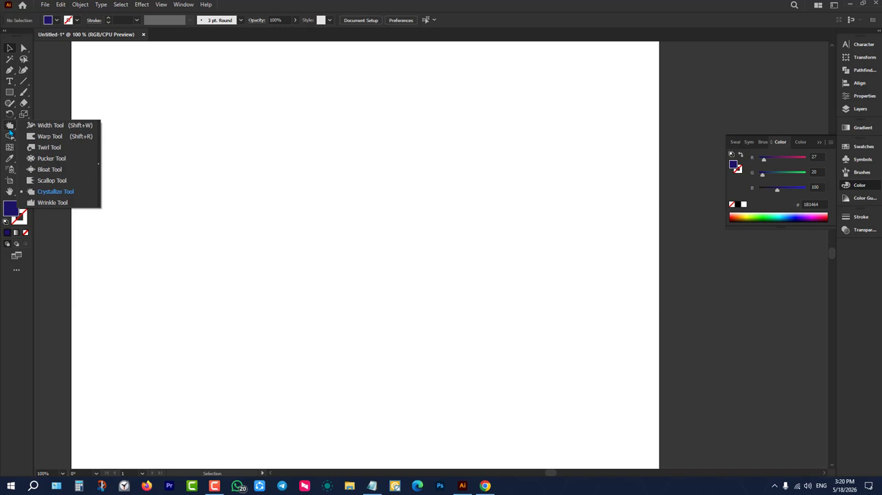
{"action": "left_click", "coordinate": [161, 126]}
{"action": "left_click", "coordinate": [24, 126]}
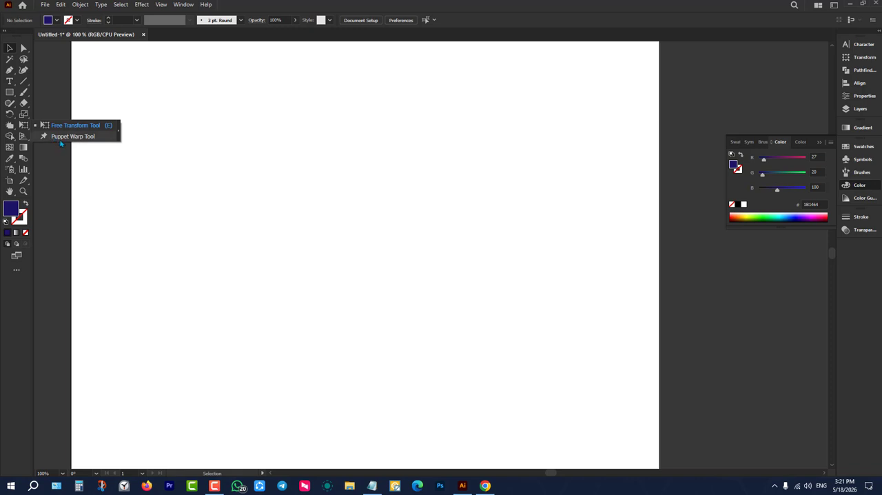
Draw a dark blue rectangle about 396 by 247 px and activate Free Transform on it.
{"action": "left_click", "coordinate": [10, 93]}
{"action": "left_click_drag", "start_coordinate": [223, 128], "coordinate": [455, 272]}
{"action": "left_click", "coordinate": [25, 127]}
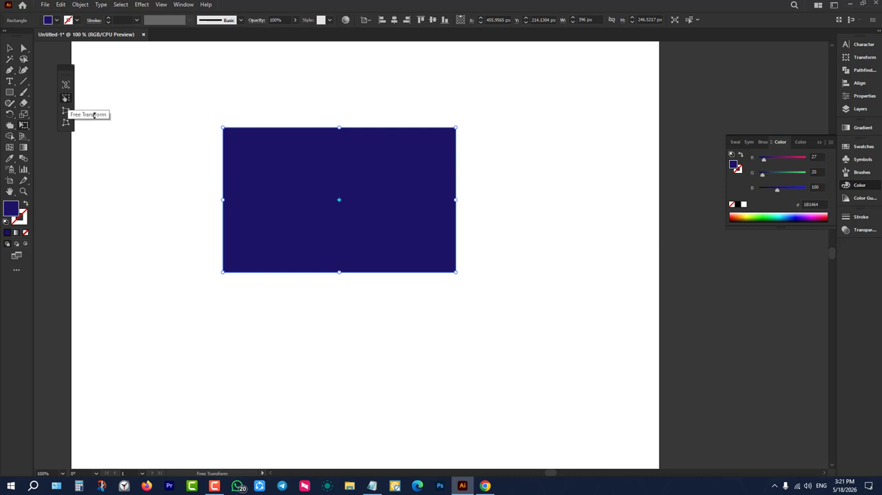
Resize the rectangle by its edges and lower-right corner with Free Transform to about 525 by 478 px.
{"action": "left_click_drag", "start_coordinate": [339, 126], "coordinate": [338, 92]}
{"action": "left_click_drag", "start_coordinate": [455, 184], "coordinate": [384, 182]}
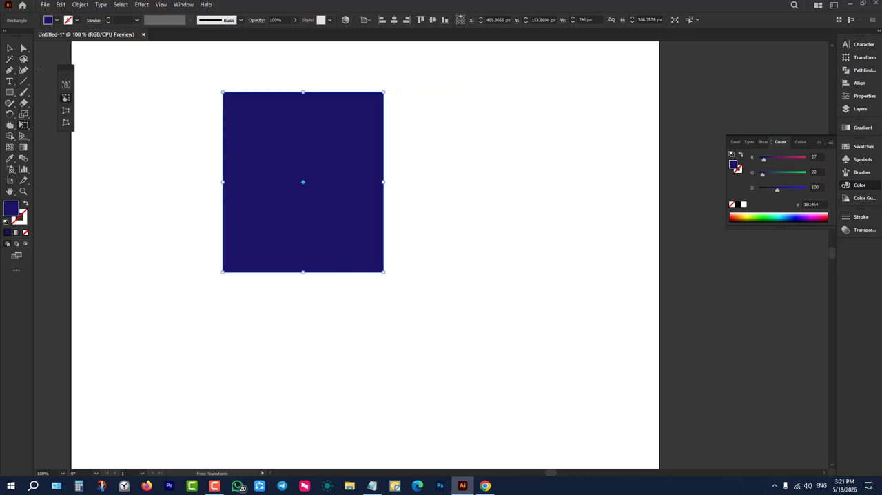
{"action": "key", "text": "v"}
{"action": "left_click_drag", "start_coordinate": [383, 181], "coordinate": [525, 182]}
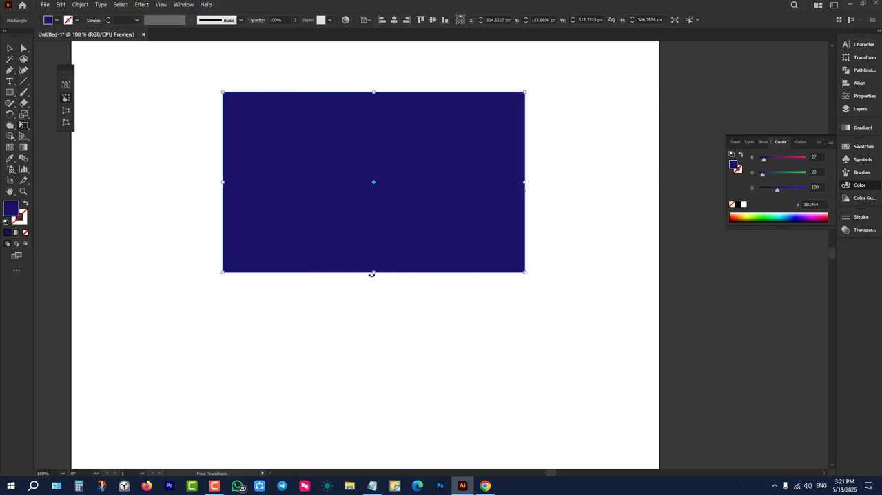
{"action": "left_click_drag", "start_coordinate": [374, 273], "coordinate": [376, 348]}
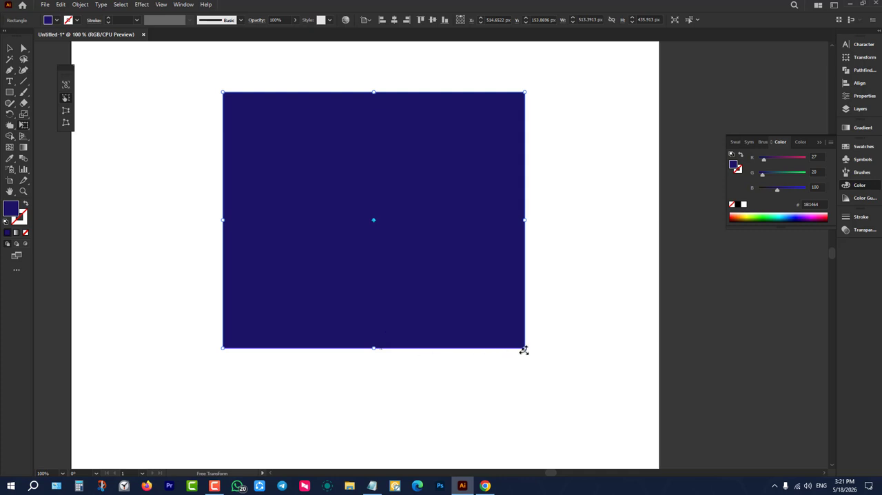
{"action": "left_click_drag", "start_coordinate": [524, 348], "coordinate": [531, 372]}
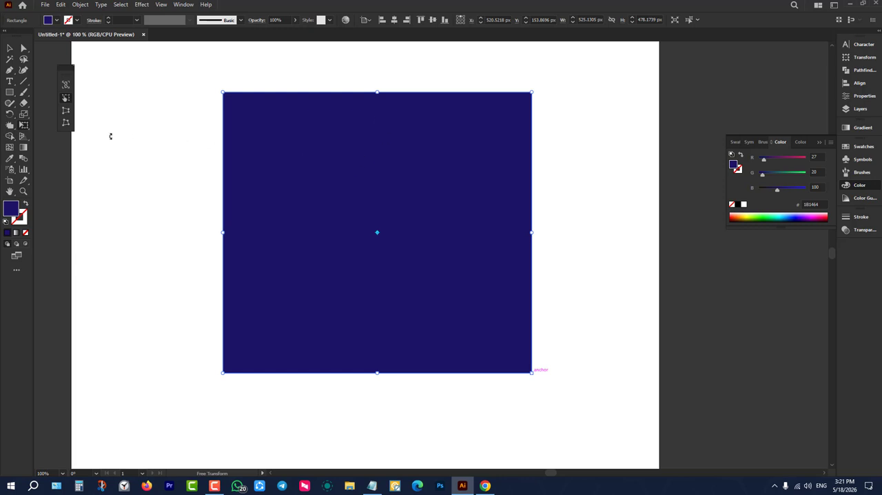
Use Perspective Distort to shorten the rectangle's right edge, narrow and re-widen its bottom edge, and narrow its top edge.
{"action": "left_click", "coordinate": [65, 112]}
{"action": "left_click_drag", "start_coordinate": [531, 93], "coordinate": [532, 117]}
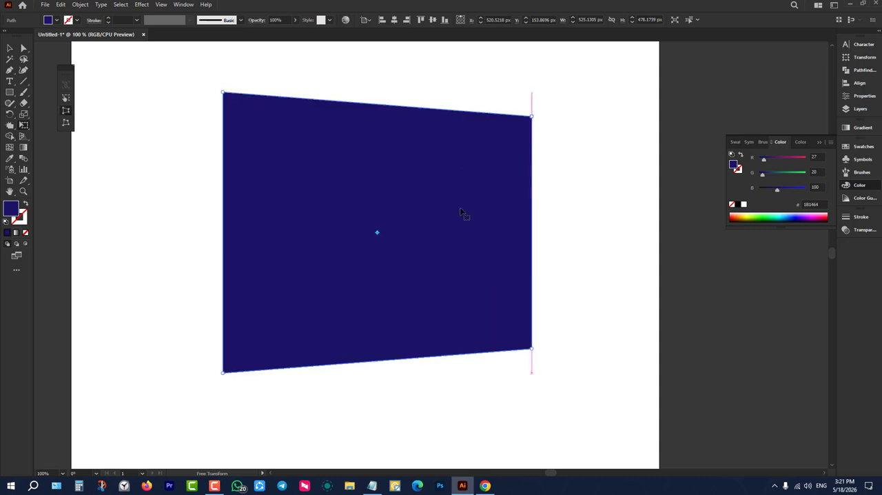
{"action": "left_click_drag", "start_coordinate": [223, 375], "coordinate": [310, 367]}
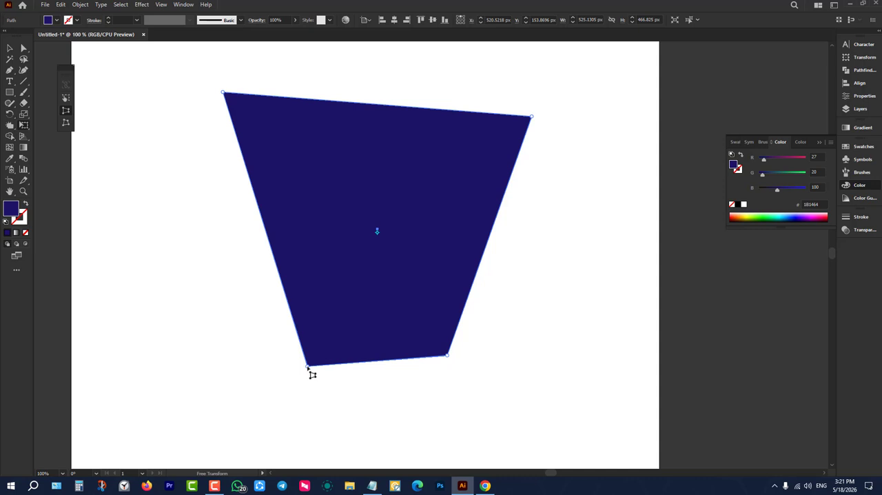
{"action": "left_click_drag", "start_coordinate": [309, 370], "coordinate": [228, 381]}
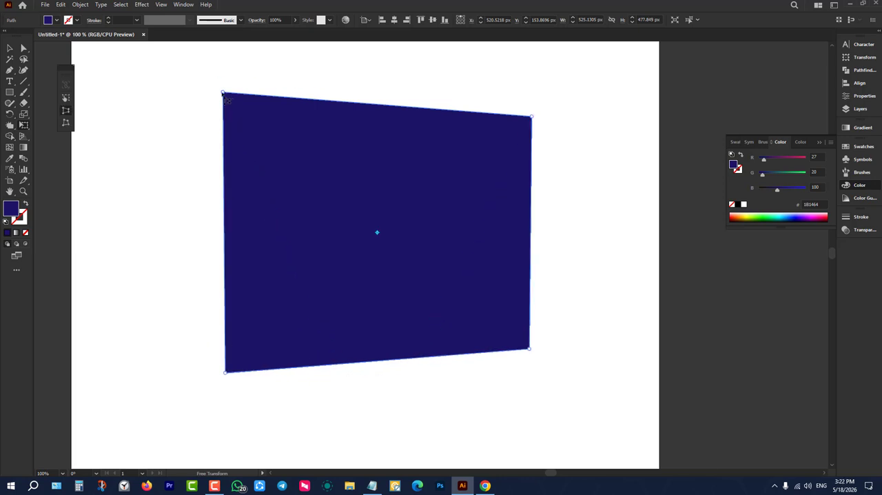
{"action": "left_click_drag", "start_coordinate": [224, 93], "coordinate": [258, 95]}
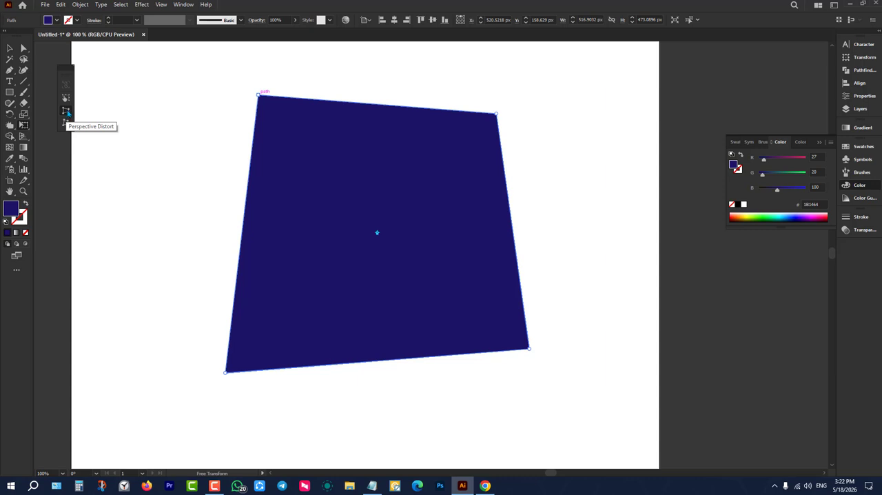
{"action": "left_click", "coordinate": [66, 111]}
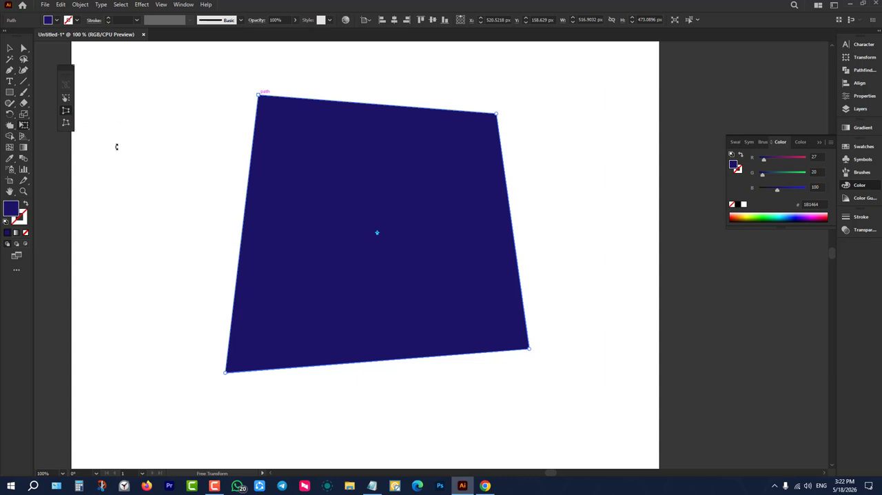
Move the shape's upper-right, lower-right and upper-left corners independently with Free Distort.
{"action": "left_click", "coordinate": [65, 125]}
{"action": "left_click_drag", "start_coordinate": [496, 111], "coordinate": [493, 75]}
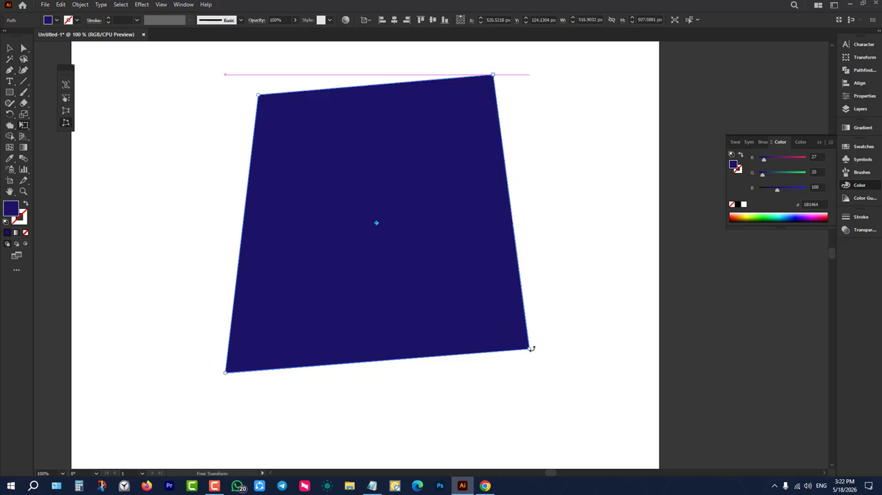
{"action": "left_click_drag", "start_coordinate": [531, 348], "coordinate": [395, 336]}
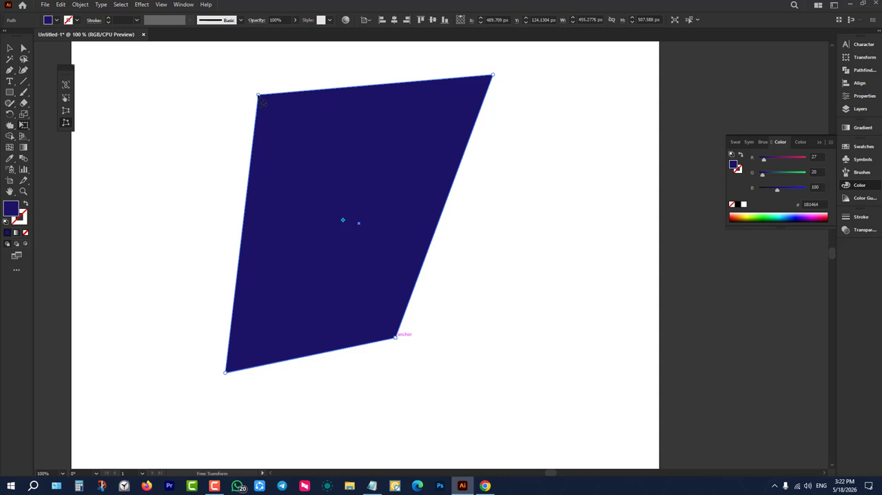
{"action": "left_click_drag", "start_coordinate": [259, 96], "coordinate": [232, 106]}
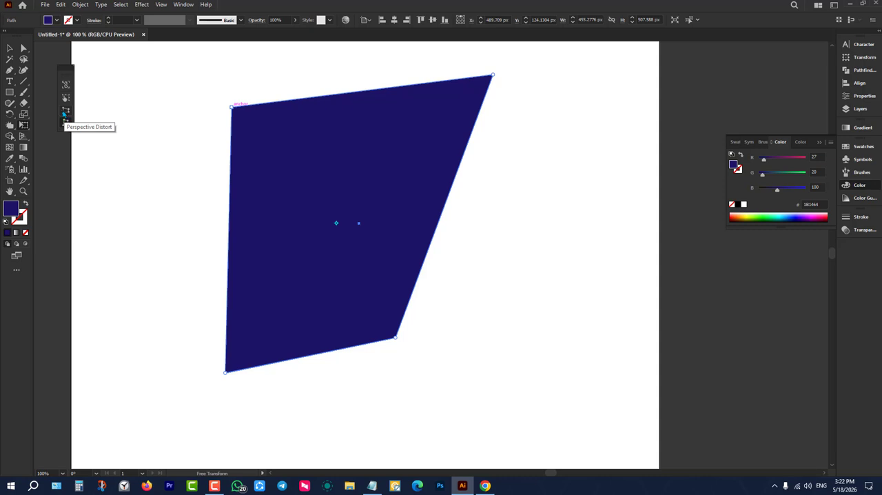
Select the distorted quadrilateral and delete it.
{"action": "key", "text": "v"}
{"action": "left_click_drag", "start_coordinate": [139, 153], "coordinate": [264, 237]}
{"action": "key", "text": "Delete"}
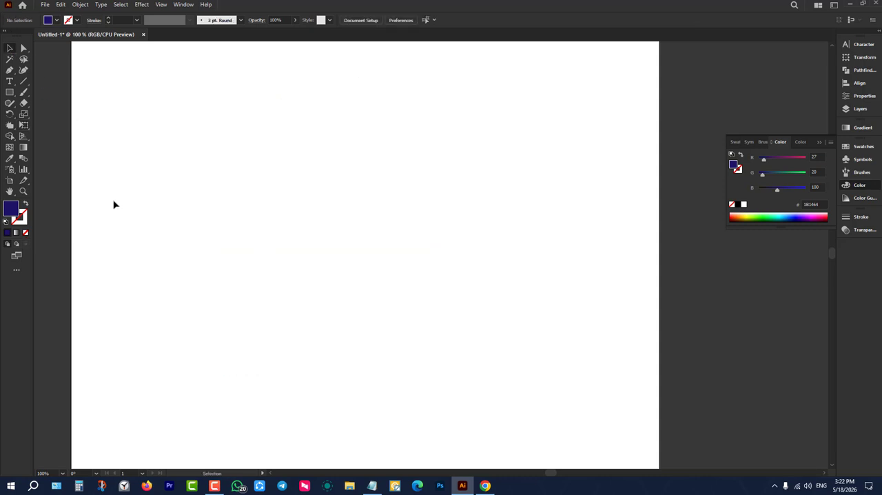
Draw a rectangle about 273 by 442 px and set Free Transform to Perspective Distort.
{"action": "left_click", "coordinate": [9, 93]}
{"action": "left_click_drag", "start_coordinate": [266, 89], "coordinate": [426, 349]}
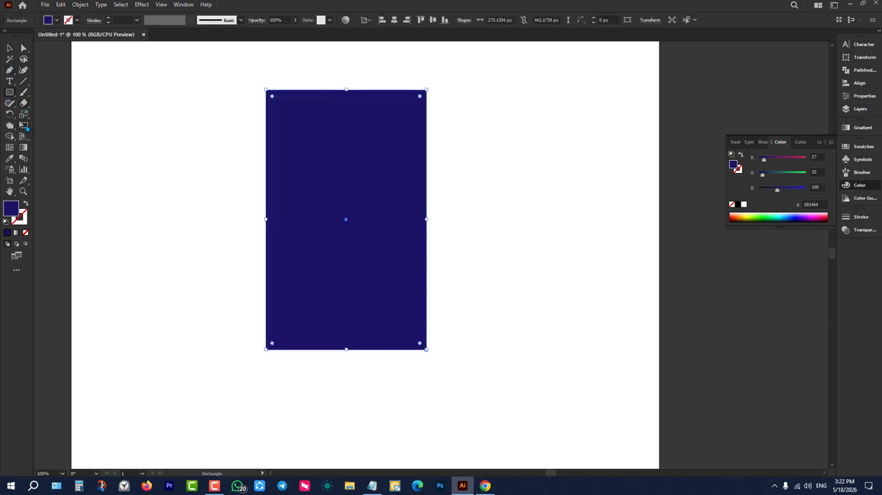
{"action": "left_click", "coordinate": [24, 126]}
{"action": "left_click", "coordinate": [67, 110]}
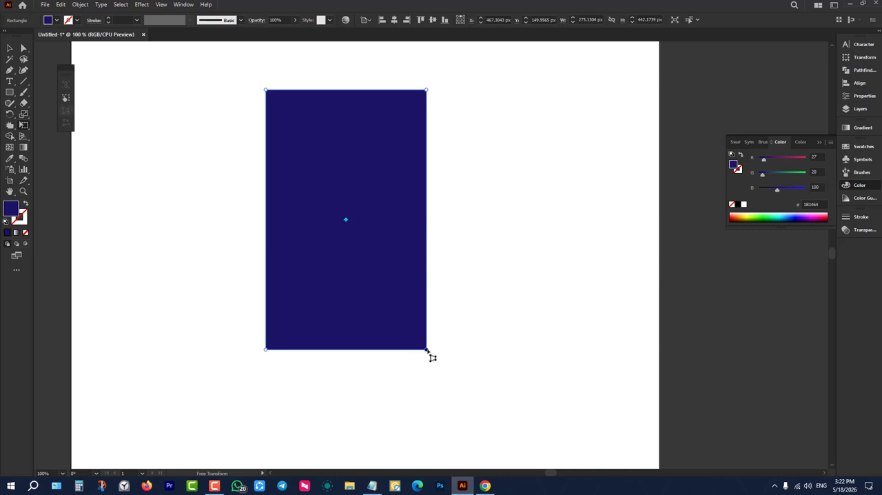
Try to widen the rectangle's bottom edge into a trapezoid with Perspective Distort, and undo the distortion.
{"action": "left_click_drag", "start_coordinate": [427, 350], "coordinate": [511, 347]}
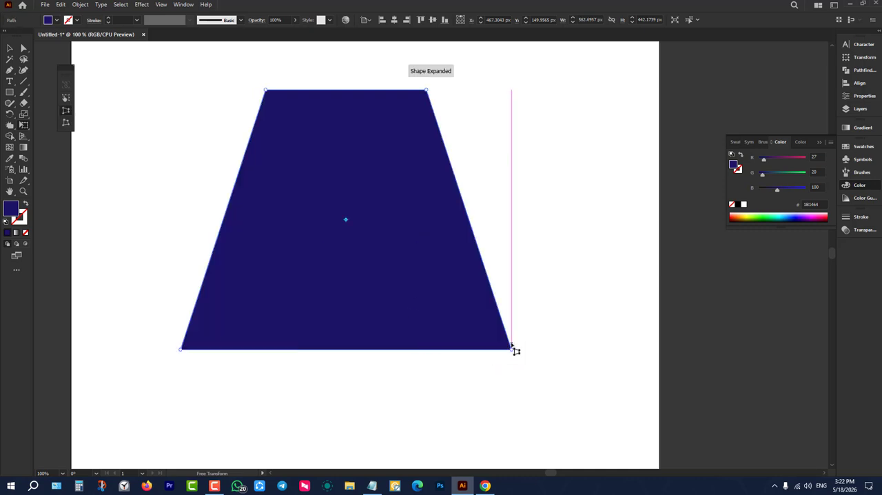
{"action": "key", "text": "ctrl+z"}
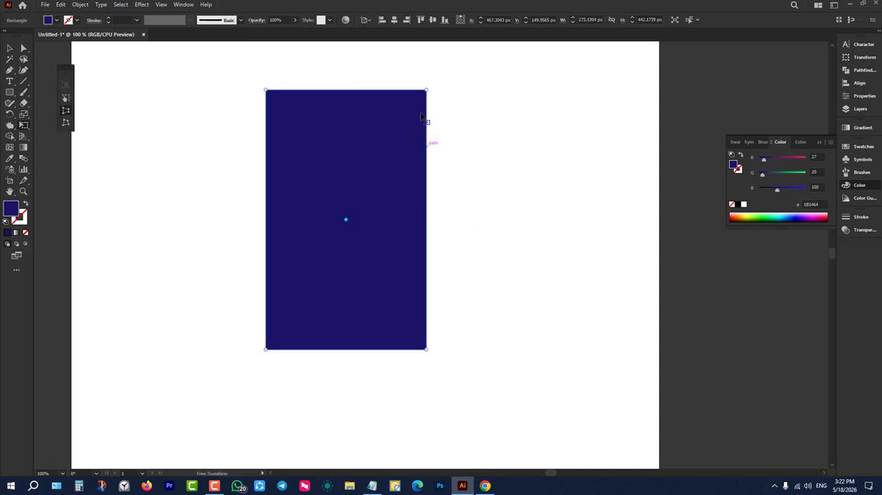
Shorten the rectangle's right edge symmetrically with Perspective Distort, and delete the resulting trapezoid.
{"action": "left_click_drag", "start_coordinate": [427, 90], "coordinate": [441, 165]}
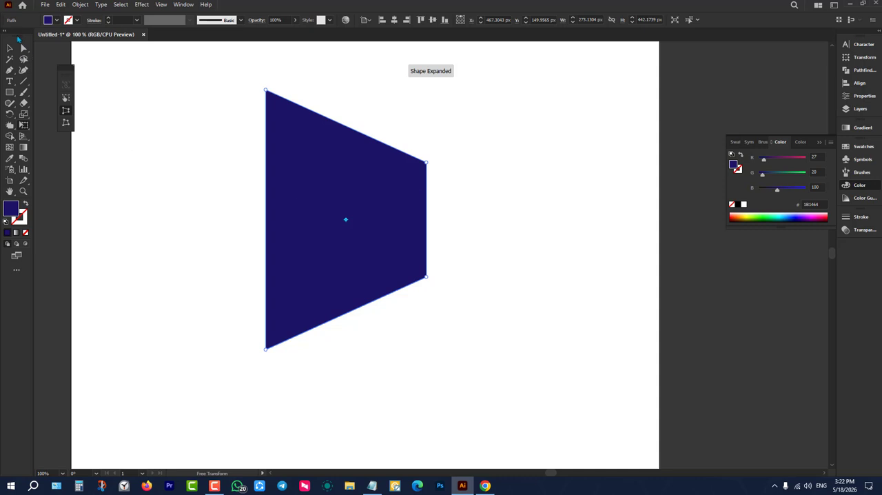
{"action": "key", "text": "v"}
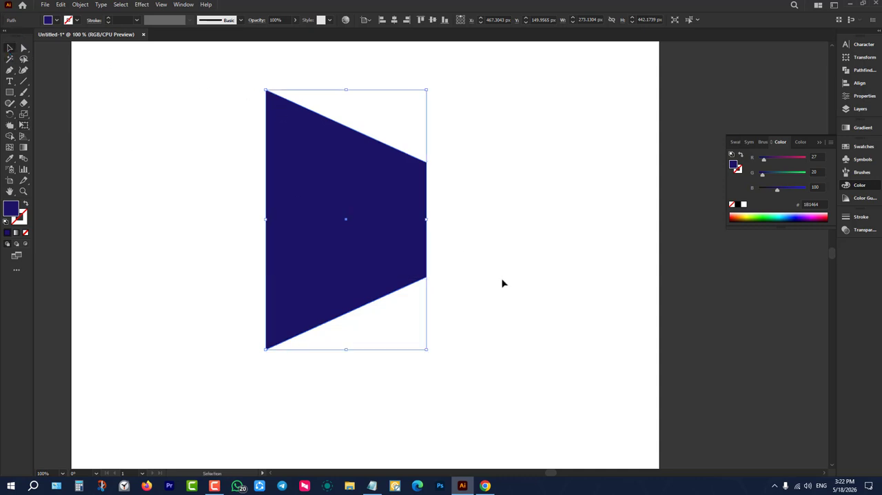
{"action": "key", "text": "Delete"}
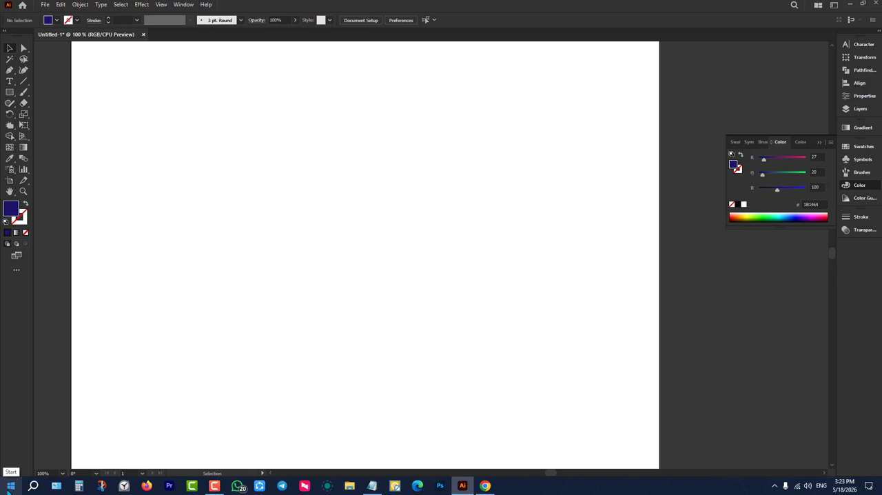
Draw a rectangle about 357 by 279 px in the upper middle of the artboard.
{"action": "left_click", "coordinate": [8, 94]}
{"action": "left_click_drag", "start_coordinate": [259, 128], "coordinate": [469, 290]}
{"action": "left_click", "coordinate": [8, 47]}
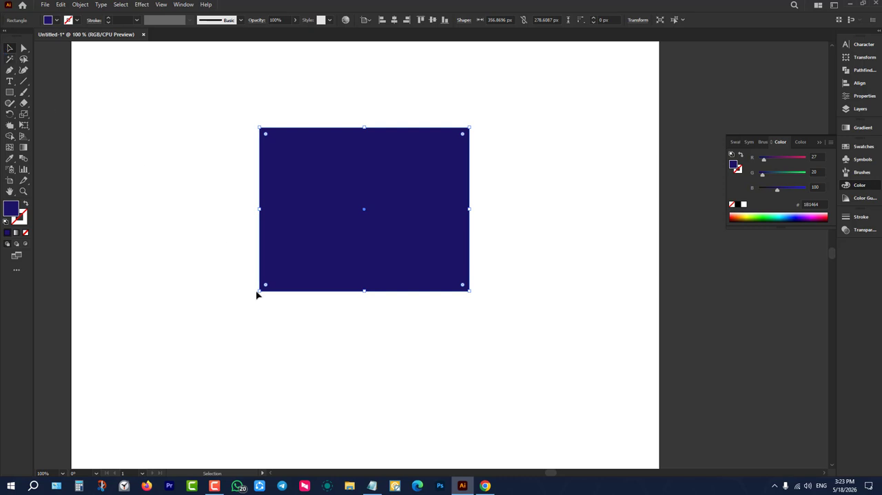
Lengthen the rectangle's right edge symmetrically to about 318 px with Free Transform's Perspective Distort, and deselect the shape.
{"action": "left_click", "coordinate": [24, 125]}
{"action": "left_click", "coordinate": [66, 111]}
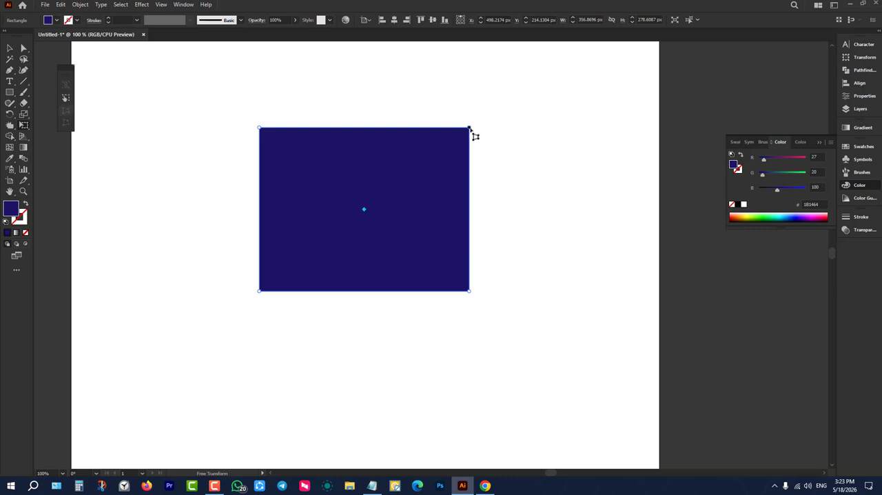
{"action": "left_click_drag", "start_coordinate": [469, 129], "coordinate": [469, 117]}
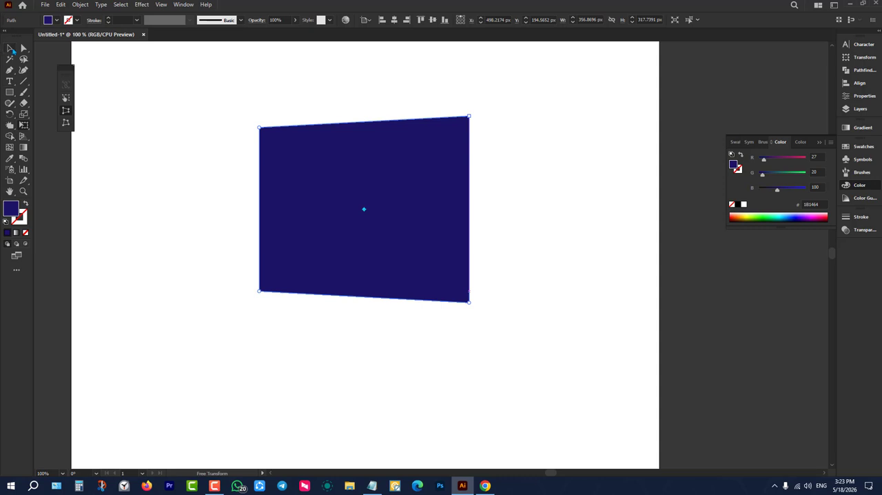
{"action": "left_click", "coordinate": [10, 48]}
{"action": "left_click", "coordinate": [95, 204]}
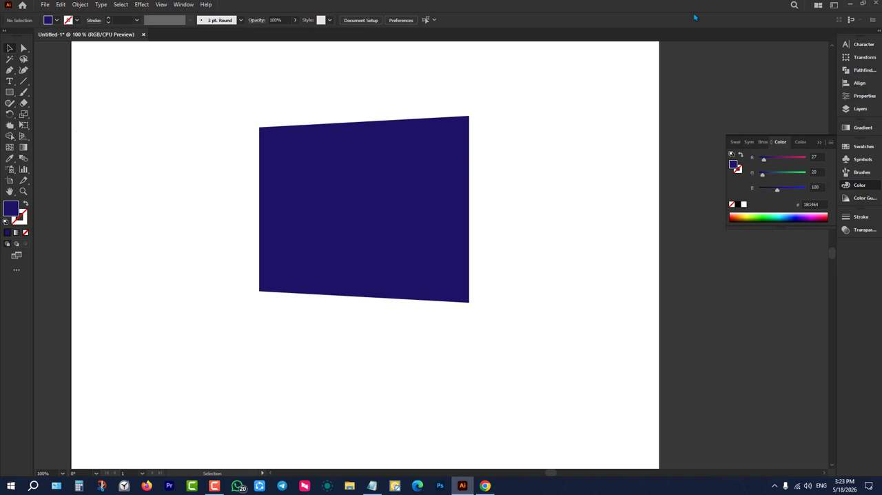
Show the Pathfinder options and center the distorted shape horizontally and vertically on the artboard.
{"action": "left_click", "coordinate": [875, 72]}
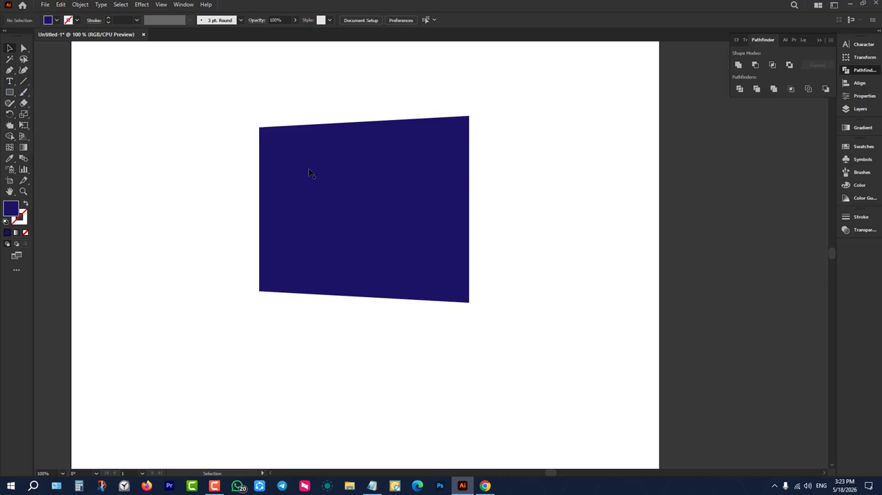
{"action": "left_click", "coordinate": [331, 172]}
{"action": "left_click", "coordinate": [433, 21]}
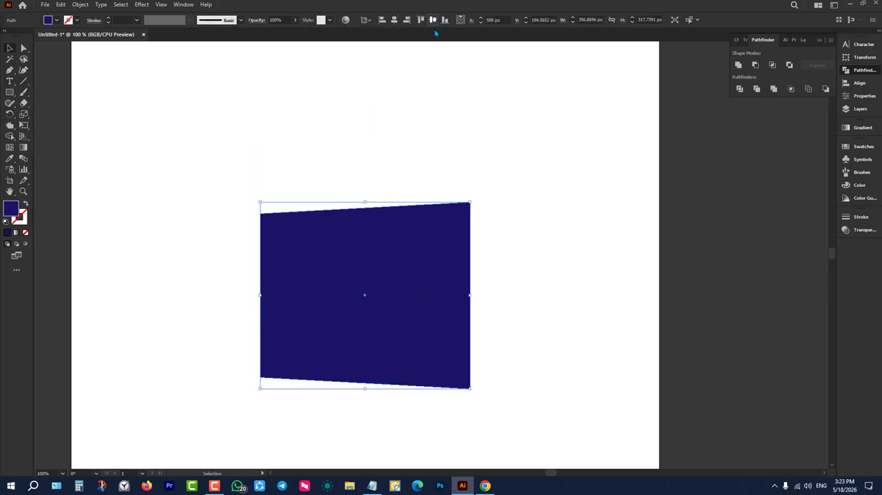
{"action": "scroll", "coordinate": [407, 198], "scroll_direction": "down", "scroll_amount": 3}
{"action": "scroll", "coordinate": [406, 223], "scroll_direction": "up", "scroll_amount": 3}
{"action": "left_click", "coordinate": [598, 187]}
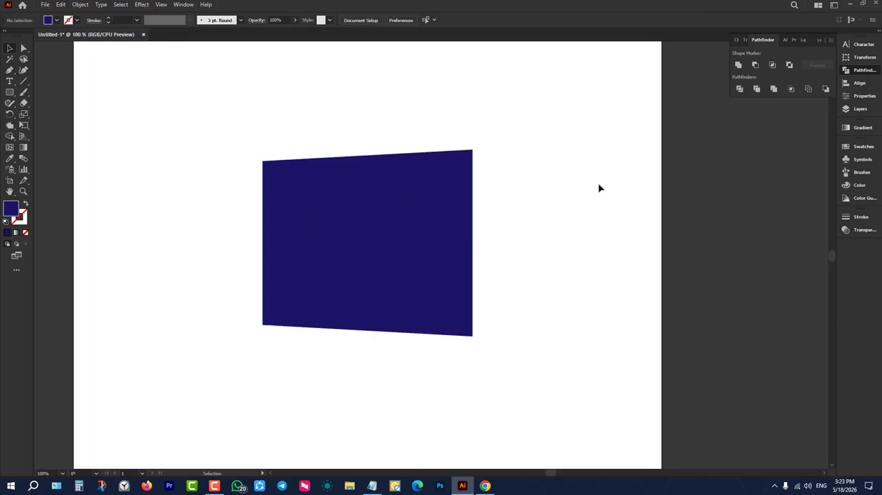
Draw a vertical line about 373 px long and a horizontal line about 509 px long crossing near the shape's center.
{"action": "scroll", "coordinate": [323, 213], "scroll_direction": "up", "scroll_amount": 1}
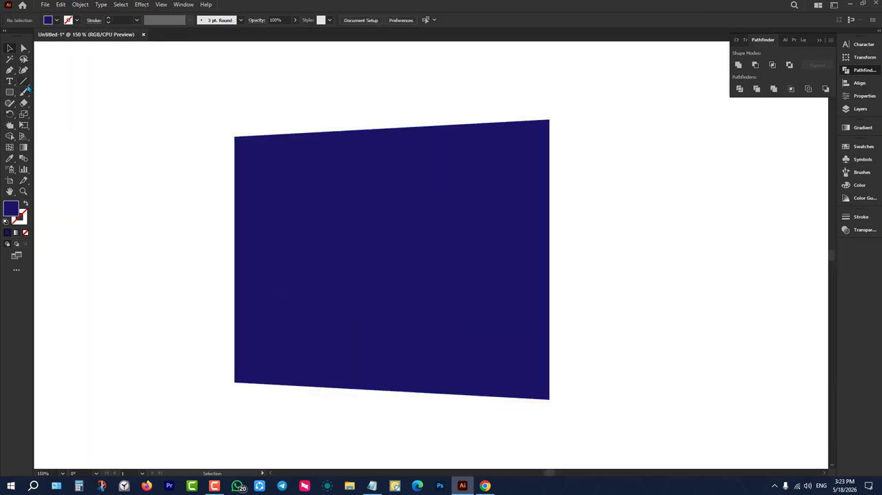
{"action": "left_click", "coordinate": [24, 81]}
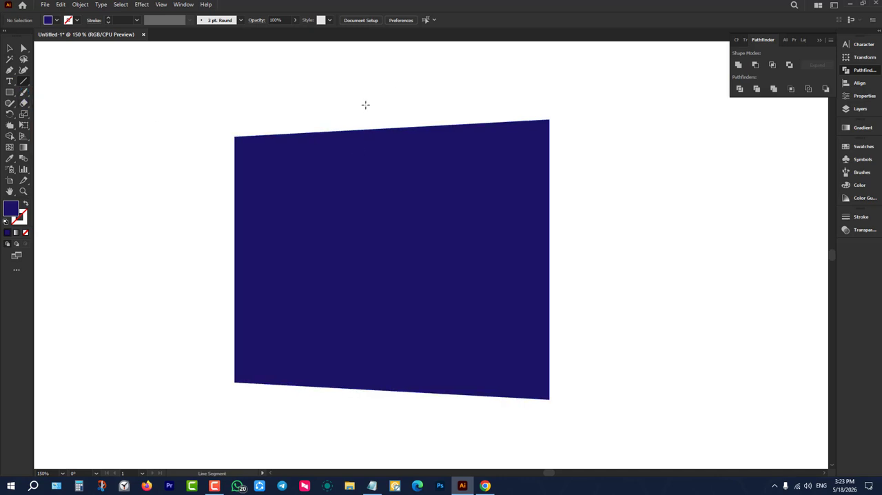
{"action": "left_click_drag", "start_coordinate": [379, 104], "coordinate": [389, 432]}
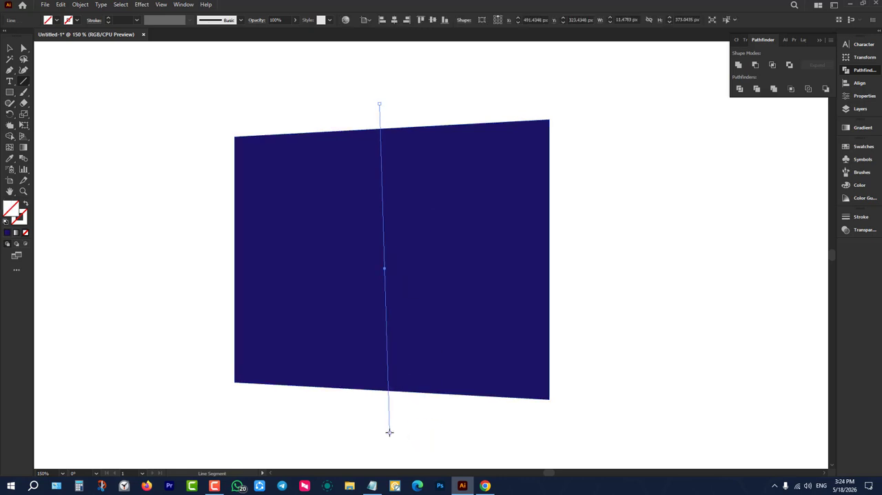
{"action": "key", "text": "ctrl+z"}
{"action": "left_click_drag", "start_coordinate": [381, 96], "coordinate": [392, 424]}
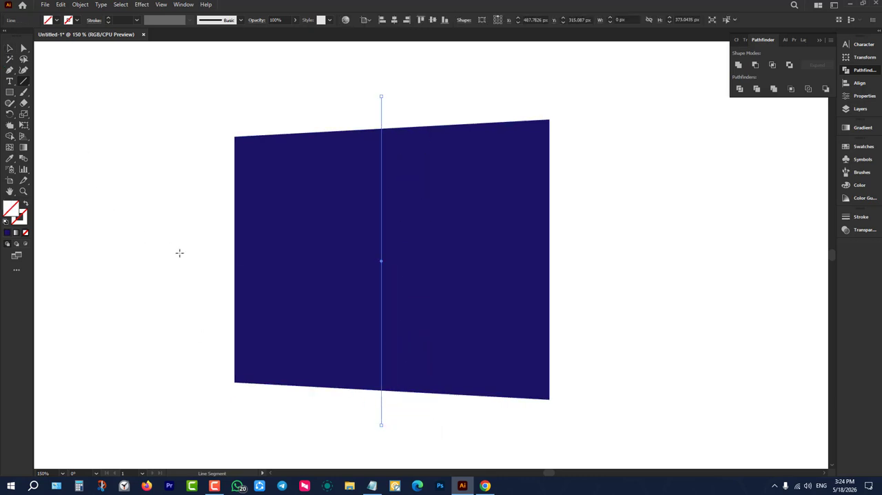
{"action": "left_click_drag", "start_coordinate": [180, 253], "coordinate": [629, 270]}
Select both crossing lines and set their stroke weight to 8 pt.
{"action": "key", "text": "v"}
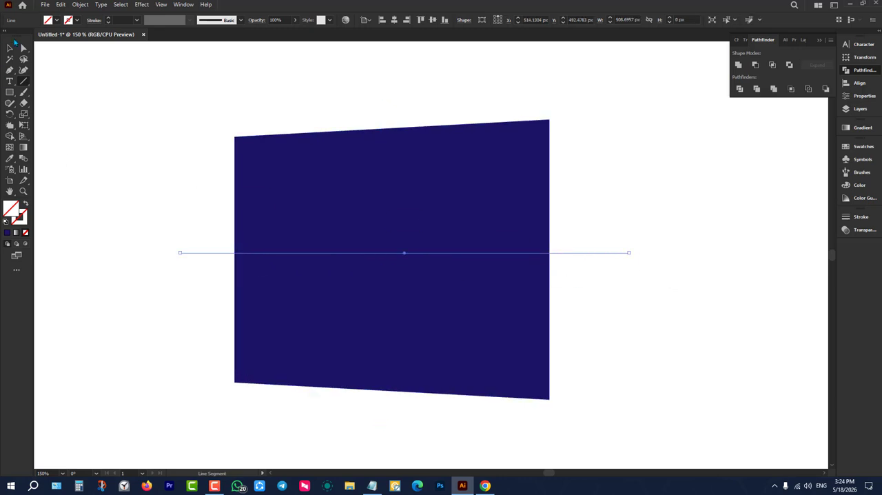
{"action": "left_click_drag", "start_coordinate": [187, 214], "coordinate": [197, 345]}
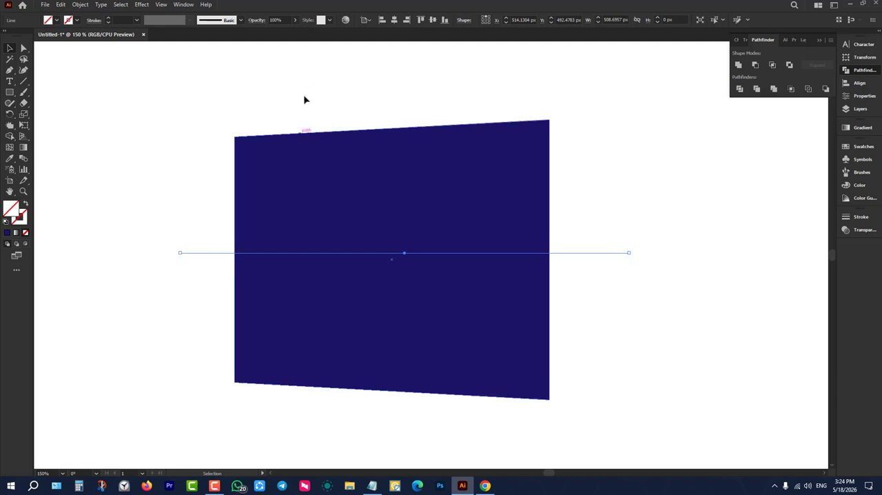
{"action": "left_click_drag", "start_coordinate": [302, 65], "coordinate": [455, 109]}
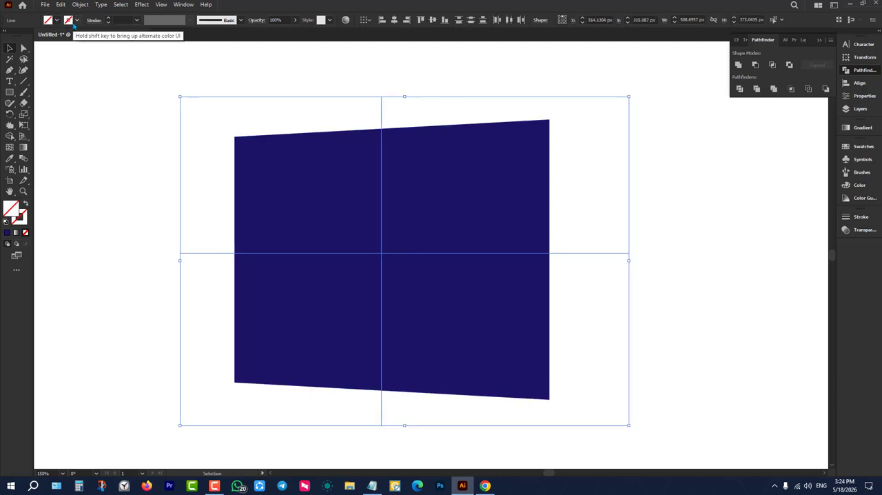
{"action": "left_click", "coordinate": [108, 19]}
{"action": "left_click", "coordinate": [108, 19]}
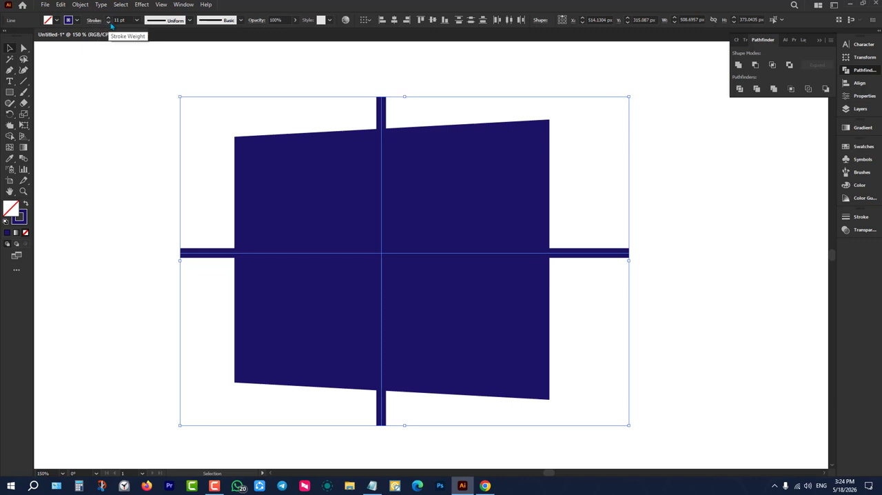
{"action": "left_click", "coordinate": [108, 22]}
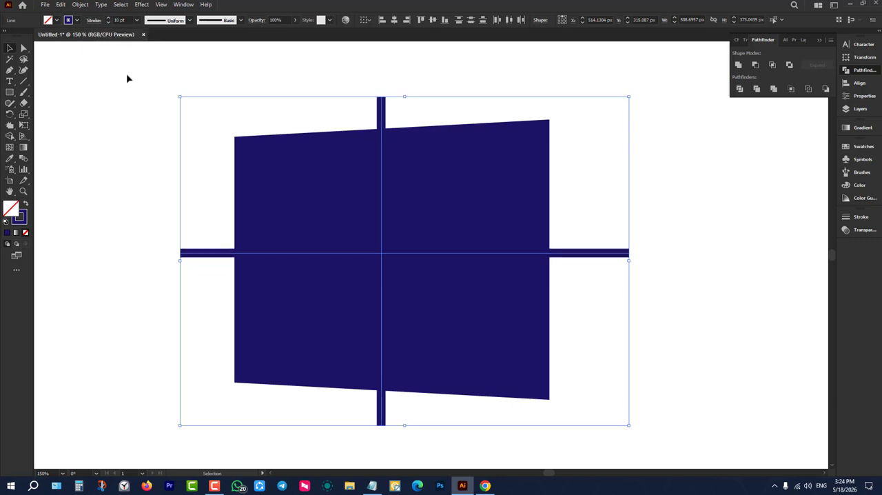
{"action": "left_click", "coordinate": [108, 22]}
{"action": "left_click", "coordinate": [143, 119]}
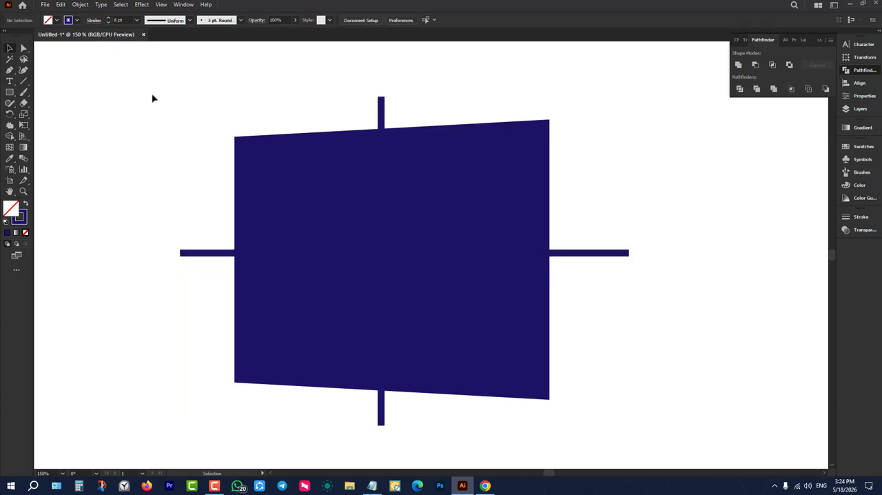
Try to subtract the stroked lines from the distorted shape with Minus Front, and undo the operation.
{"action": "left_click_drag", "start_coordinate": [175, 112], "coordinate": [655, 344]}
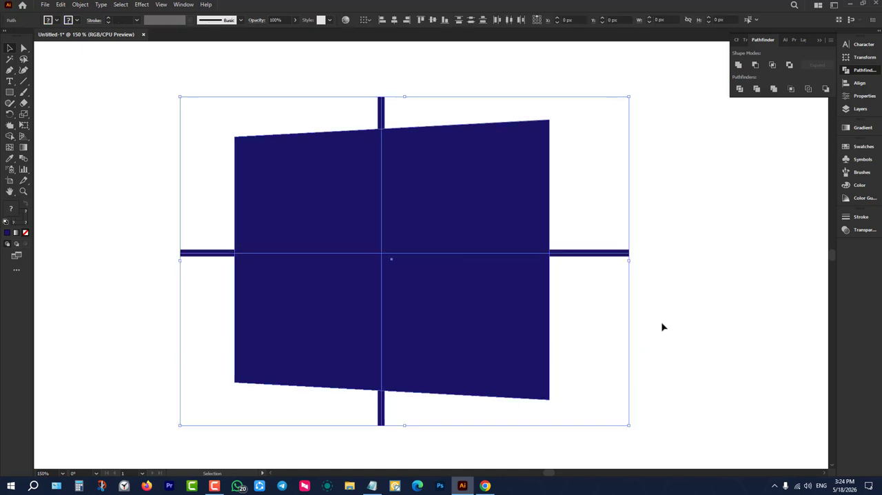
{"action": "left_click", "coordinate": [757, 65]}
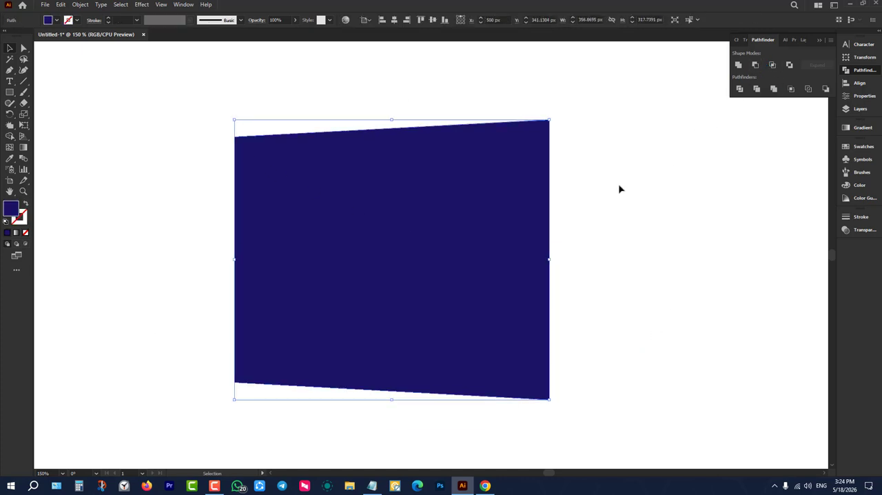
{"action": "key", "text": "ctrl+z"}
{"action": "key", "text": "ctrl+z"}
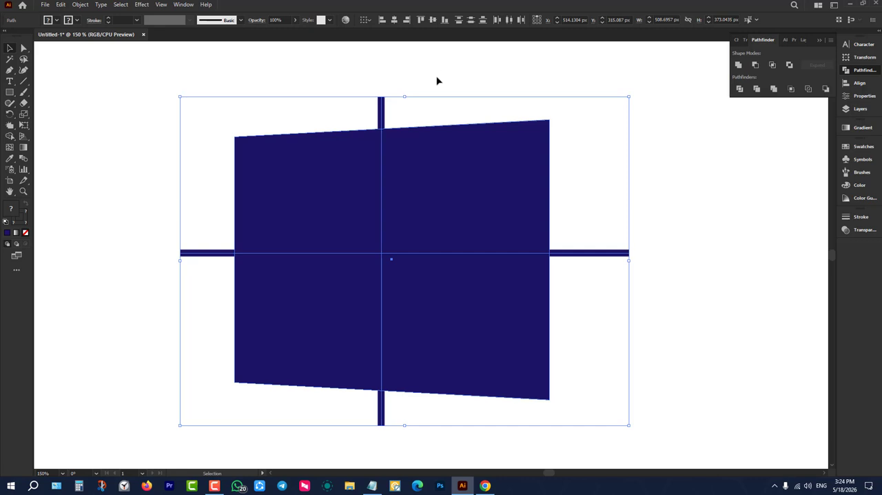
Select the vertical and horizontal lines and expand them with both Fill and Stroke enabled.
{"action": "left_click", "coordinate": [413, 102]}
{"action": "left_click", "coordinate": [381, 104]}
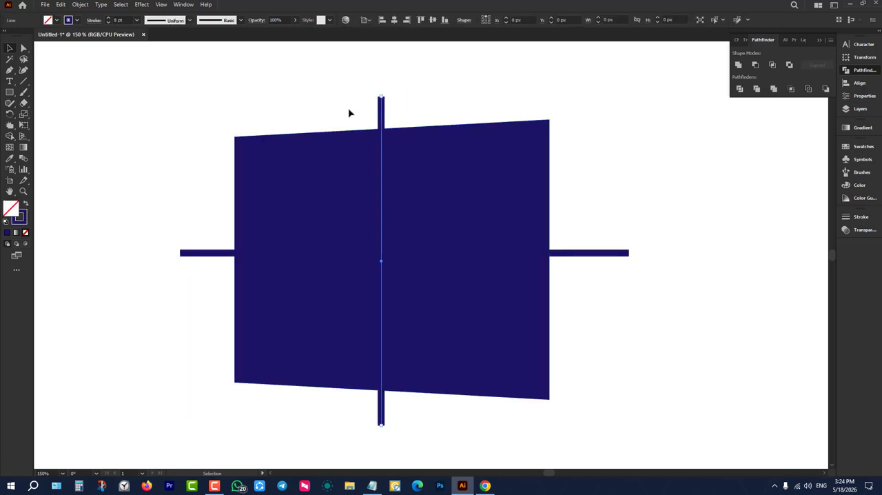
{"action": "left_click_drag", "start_coordinate": [154, 215], "coordinate": [195, 298]}
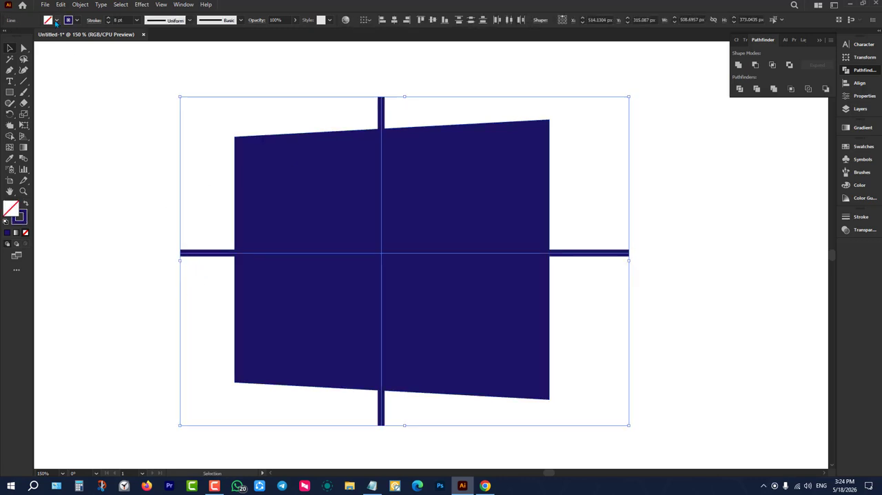
{"action": "left_click", "coordinate": [80, 5]}
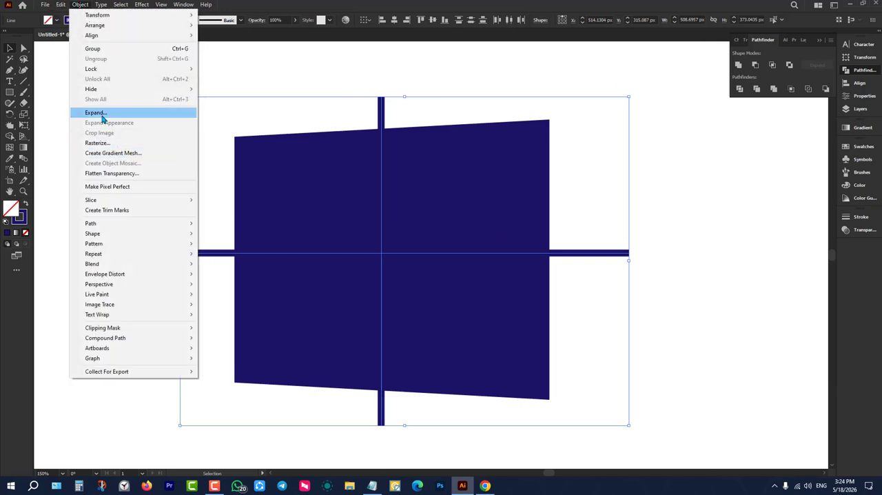
{"action": "left_click", "coordinate": [96, 112]}
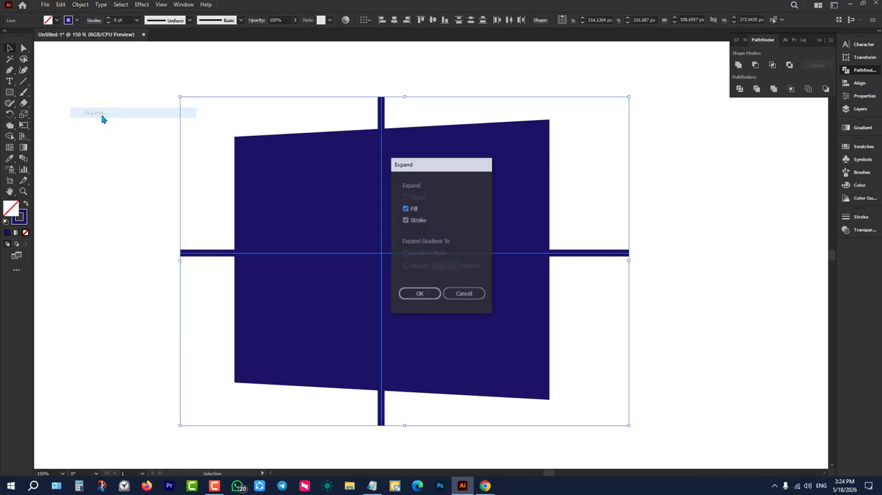
{"action": "left_click", "coordinate": [421, 295]}
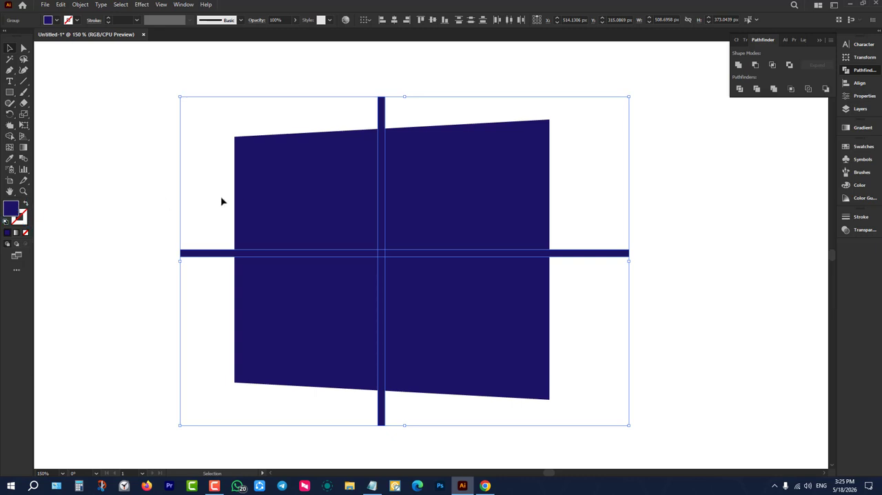
Subtract the expanded bars from the distorted shape with Minus Front to split it into four window panes.
{"action": "left_click_drag", "start_coordinate": [316, 103], "coordinate": [497, 354]}
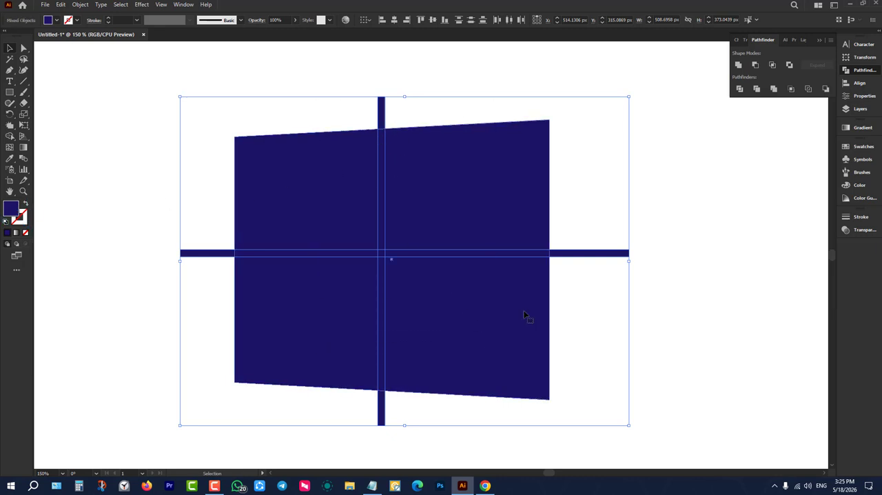
{"action": "left_click", "coordinate": [756, 65]}
{"action": "left_click", "coordinate": [651, 186]}
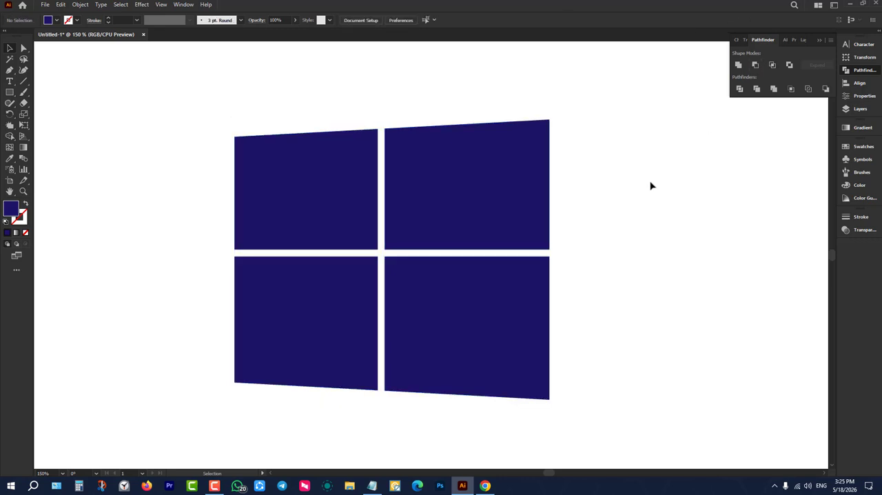
Select the four-pane window group and delete it from the artboard.
{"action": "scroll", "coordinate": [415, 222], "scroll_direction": "down", "scroll_amount": 4}
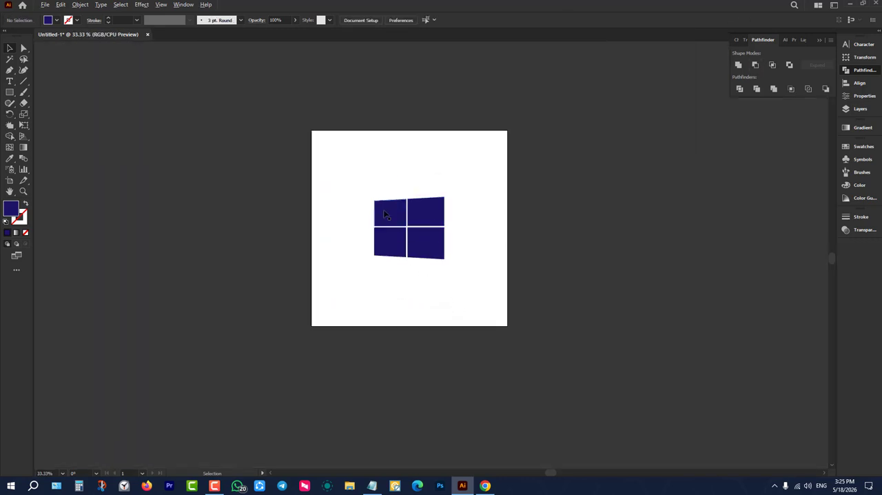
{"action": "scroll", "coordinate": [385, 214], "scroll_direction": "up", "scroll_amount": 3}
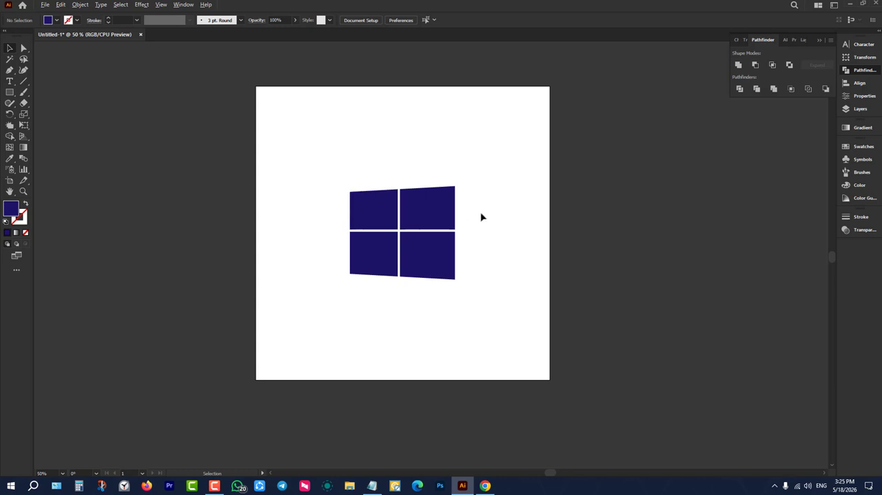
{"action": "scroll", "coordinate": [480, 214], "scroll_direction": "up", "scroll_amount": 2}
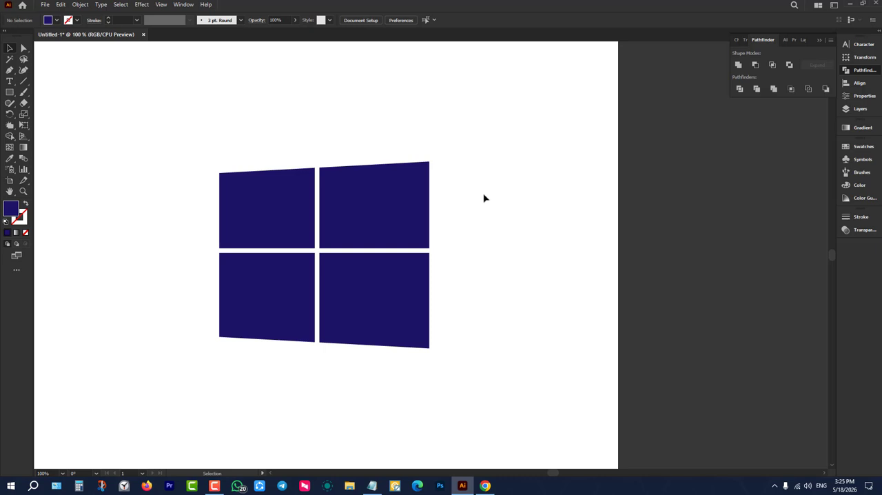
{"action": "left_click_drag", "start_coordinate": [494, 172], "coordinate": [301, 302]}
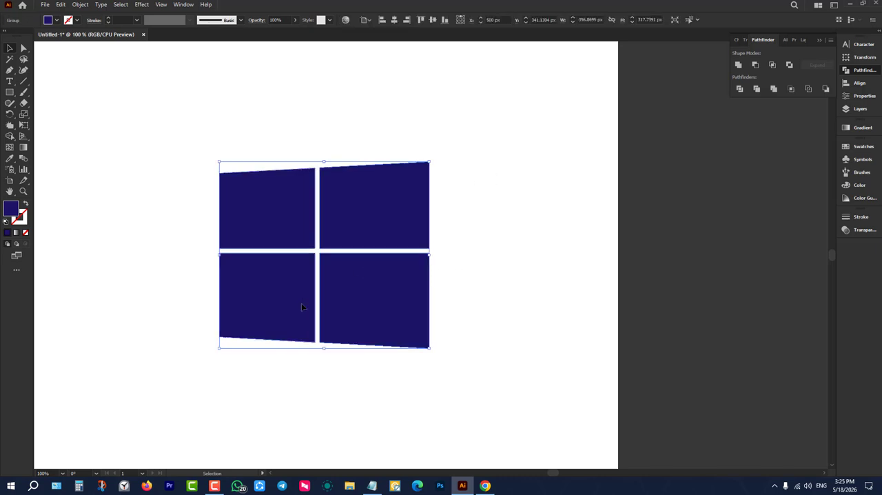
{"action": "key", "text": "Delete"}
Draw a dark blue square about 565 px wide on the empty artboard.
{"action": "left_click", "coordinate": [10, 91]}
{"action": "key", "text": "ctrl+minus"}
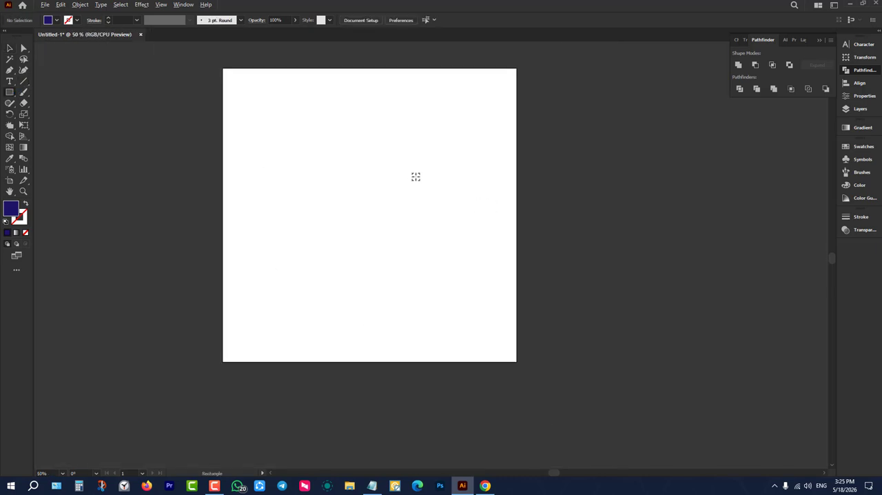
{"action": "scroll", "coordinate": [297, 150], "scroll_direction": "up", "scroll_amount": 1}
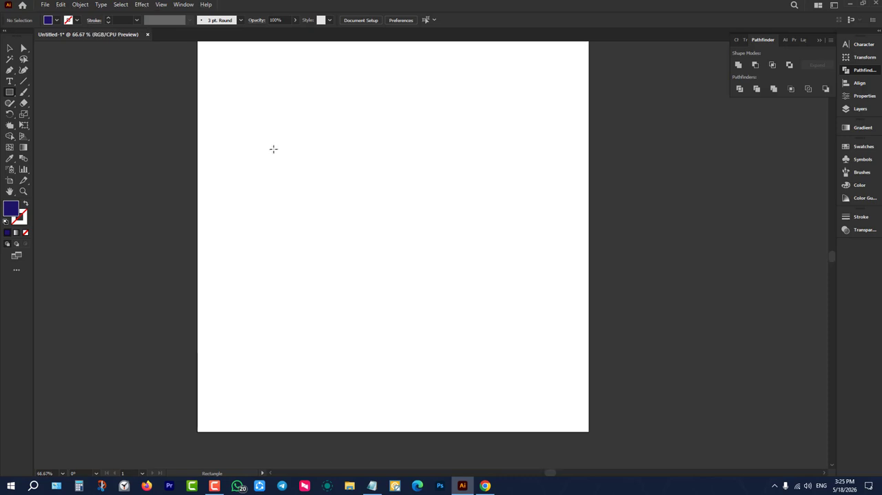
{"action": "left_click_drag", "start_coordinate": [274, 149], "coordinate": [494, 302]}
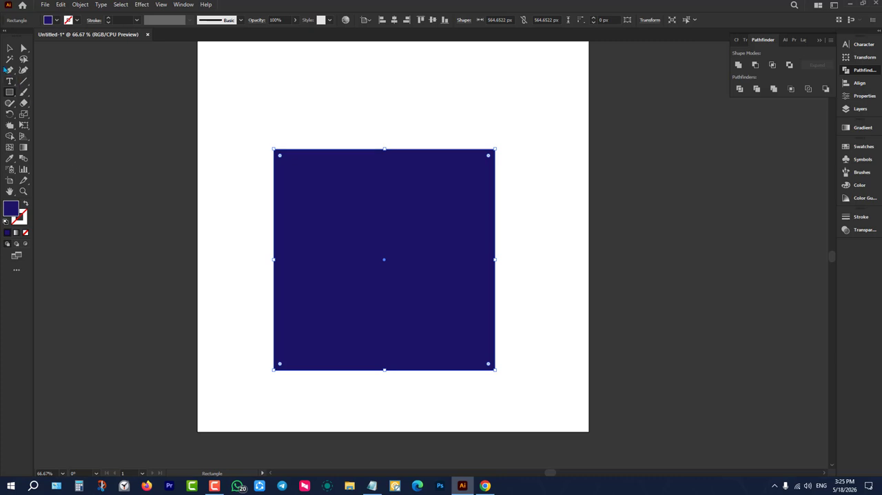
Center the square horizontally and vertically on the artboard.
{"action": "left_click", "coordinate": [9, 47]}
{"action": "left_click", "coordinate": [394, 20]}
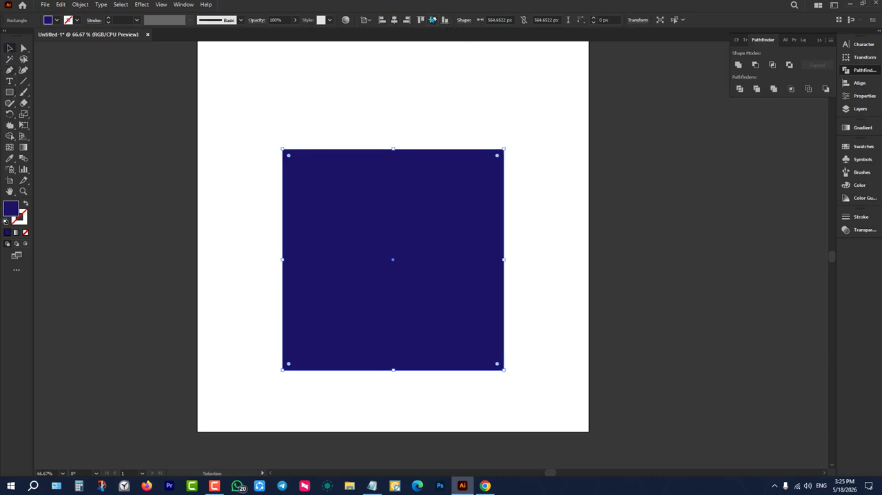
{"action": "left_click", "coordinate": [433, 19]}
{"action": "scroll", "coordinate": [449, 93], "scroll_direction": "up", "scroll_amount": 1}
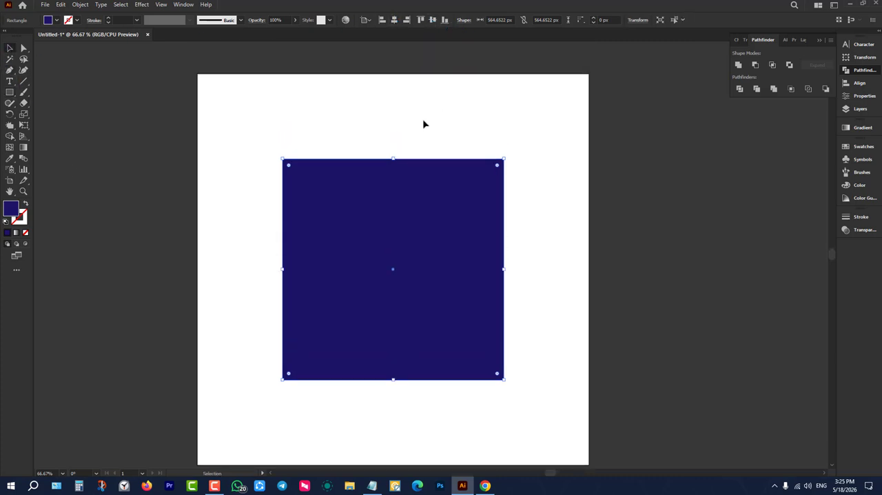
{"action": "left_click", "coordinate": [423, 124]}
{"action": "left_click", "coordinate": [442, 263]}
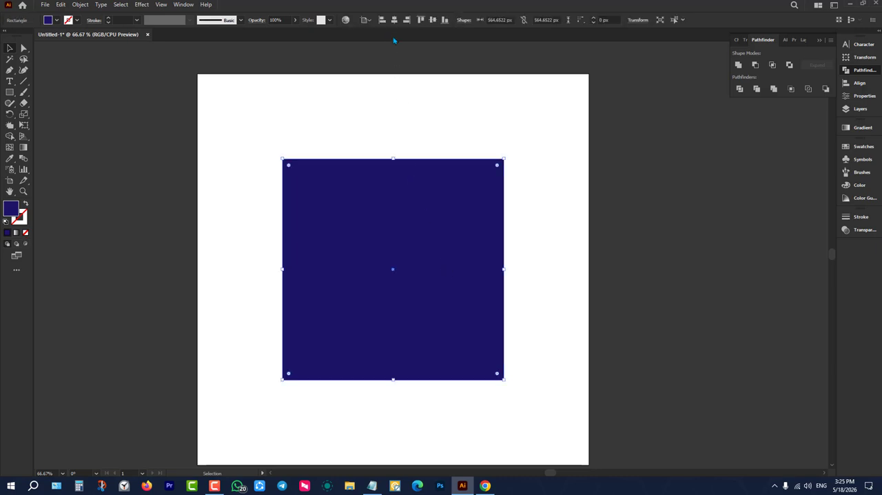
{"action": "left_click", "coordinate": [427, 131]}
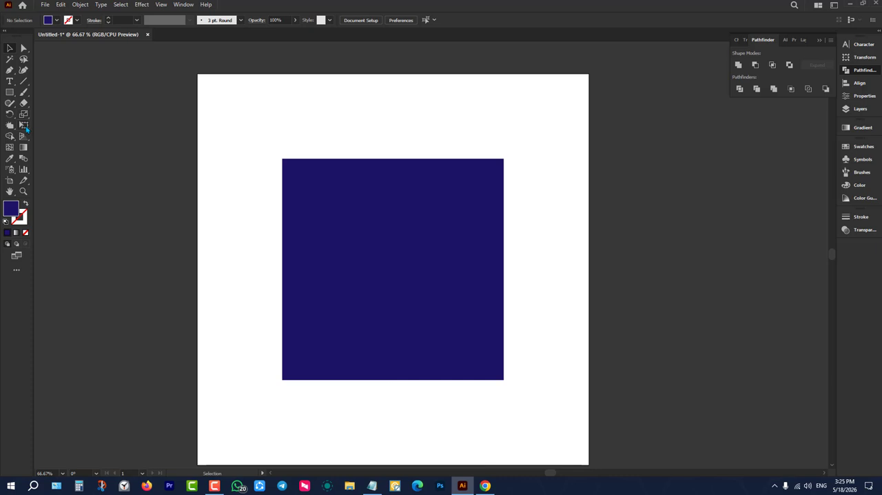
{"action": "left_click", "coordinate": [25, 127]}
{"action": "right_click", "coordinate": [25, 126]}
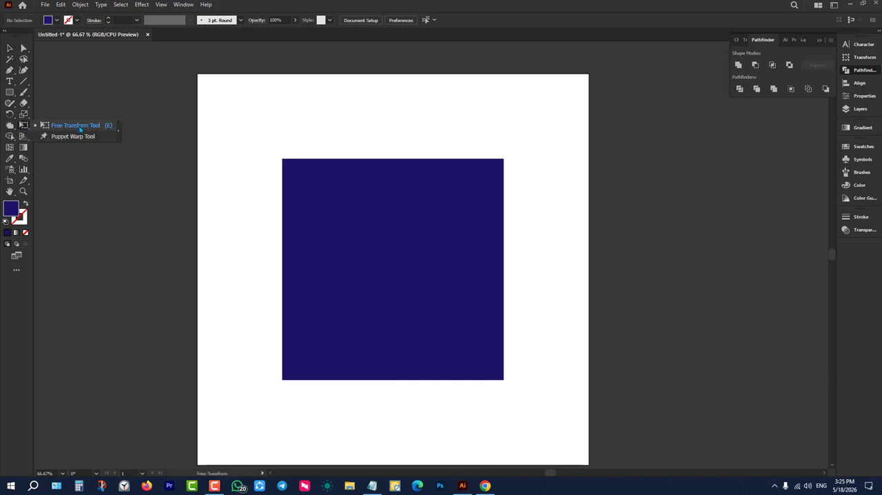
{"action": "left_click", "coordinate": [42, 126]}
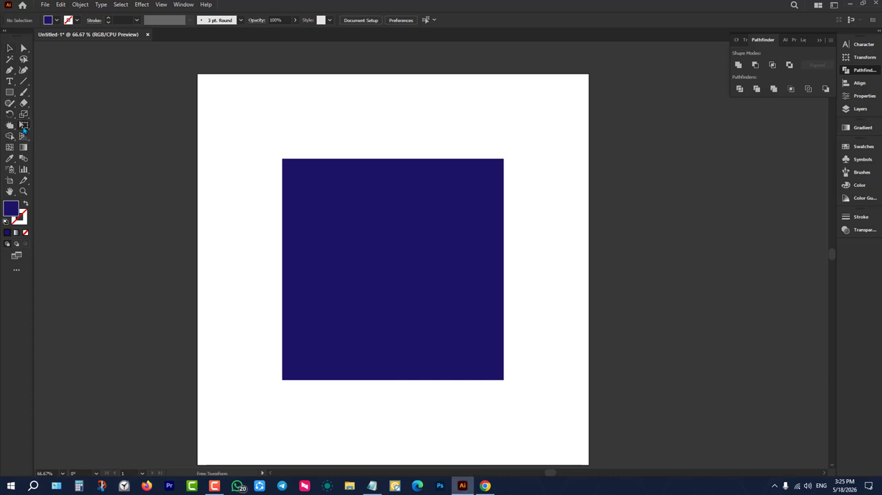
{"action": "right_click", "coordinate": [25, 126]}
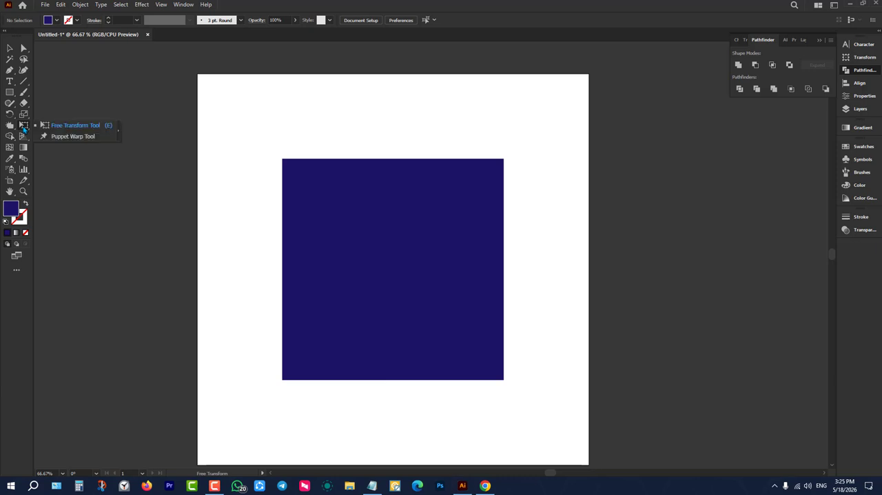
{"action": "left_click", "coordinate": [64, 126]}
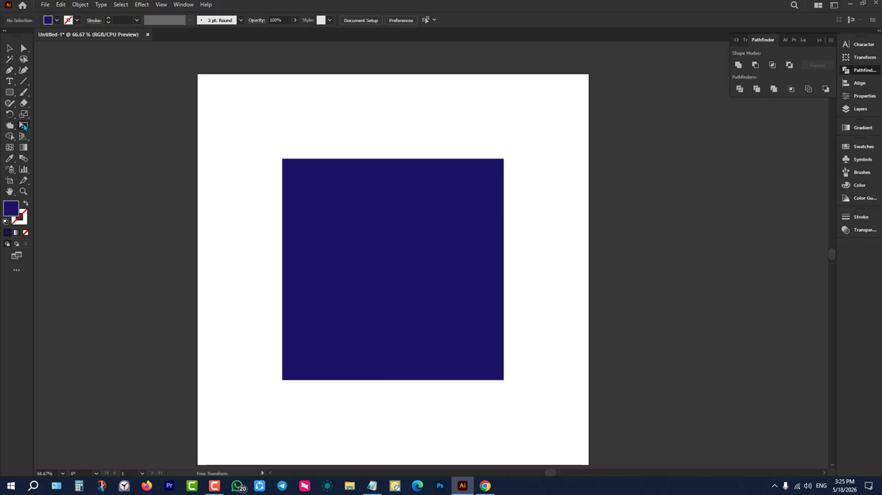
Apply Free Transform's Perspective Distort to the square, stretching its right edge symmetrically to about 696 px high.
{"action": "left_click", "coordinate": [10, 48]}
{"action": "left_click", "coordinate": [371, 193]}
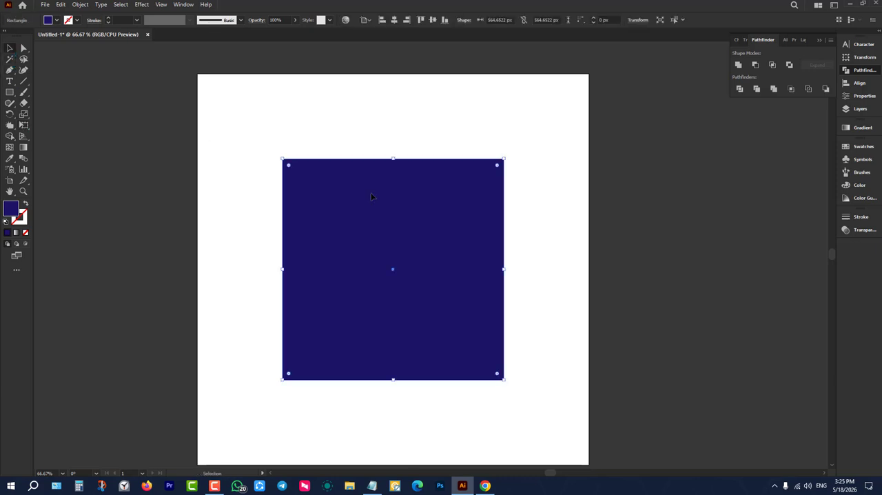
{"action": "left_click", "coordinate": [23, 125]}
{"action": "key", "text": "v"}
{"action": "left_click", "coordinate": [204, 128]}
{"action": "left_click_drag", "start_coordinate": [204, 127], "coordinate": [632, 370]}
{"action": "left_click", "coordinate": [25, 125]}
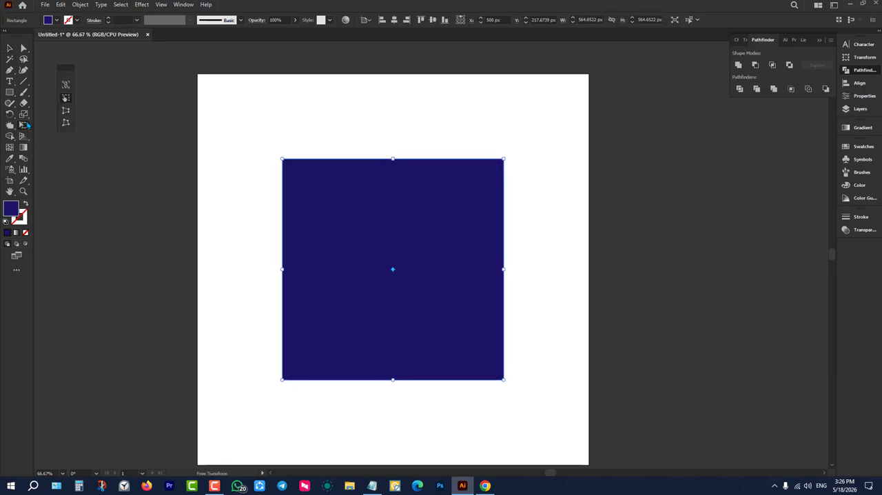
{"action": "left_click", "coordinate": [65, 112]}
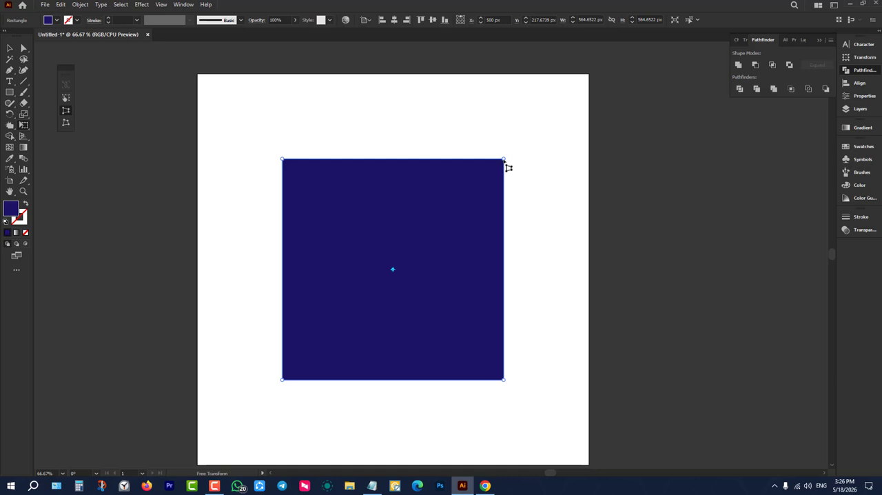
{"action": "left_click_drag", "start_coordinate": [504, 163], "coordinate": [503, 132]}
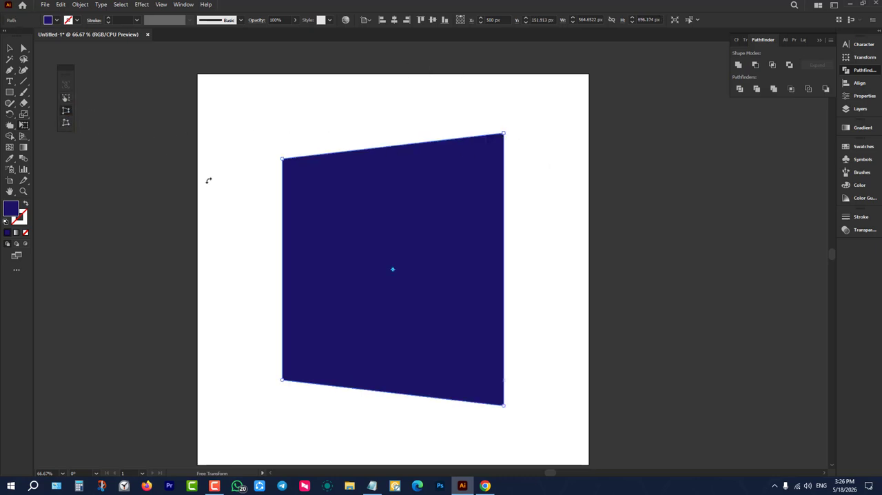
Widen the distorted shape to about 700 px and center it horizontally and vertically on the artboard.
{"action": "left_click", "coordinate": [9, 47]}
{"action": "left_click", "coordinate": [216, 175]}
{"action": "left_click", "coordinate": [493, 147]}
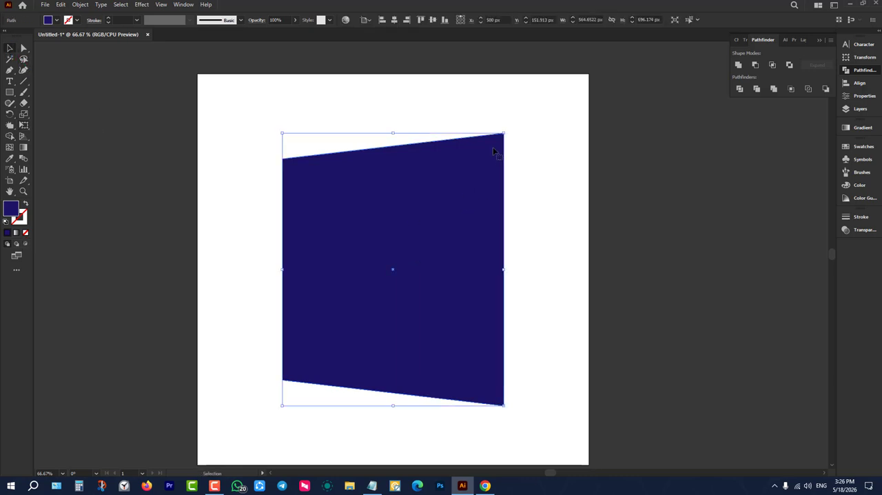
{"action": "left_click_drag", "start_coordinate": [282, 269], "coordinate": [229, 270]}
{"action": "left_click_drag", "start_coordinate": [339, 240], "coordinate": [368, 249]}
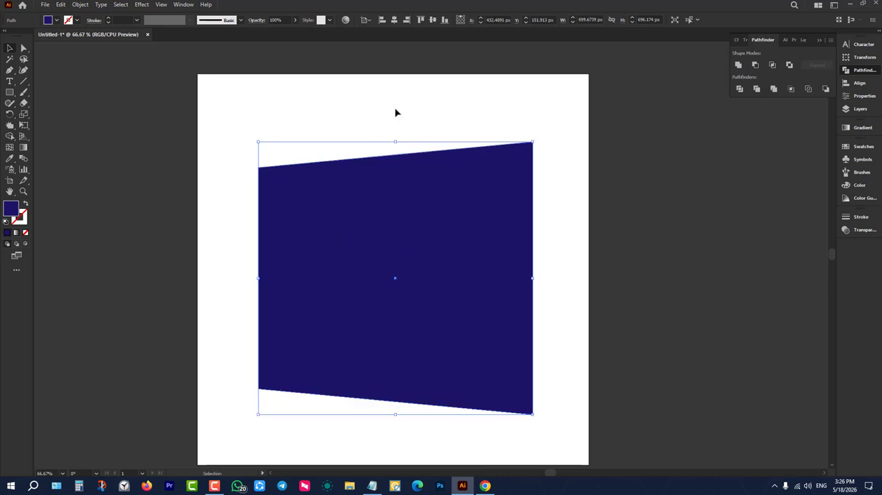
{"action": "left_click", "coordinate": [394, 19]}
{"action": "left_click", "coordinate": [432, 20]}
{"action": "left_click", "coordinate": [427, 104]}
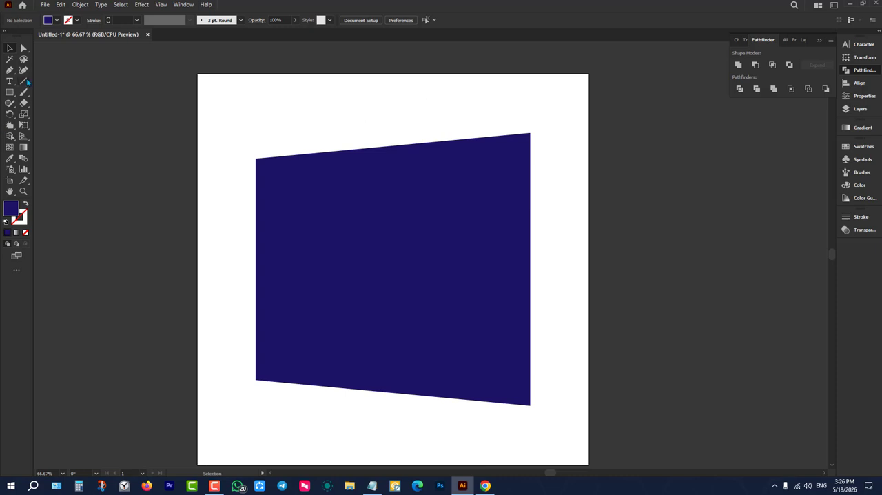
Draw a vertical line about 870 px long through the middle of the shape and give it a 15 pt stroke.
{"action": "left_click", "coordinate": [24, 81]}
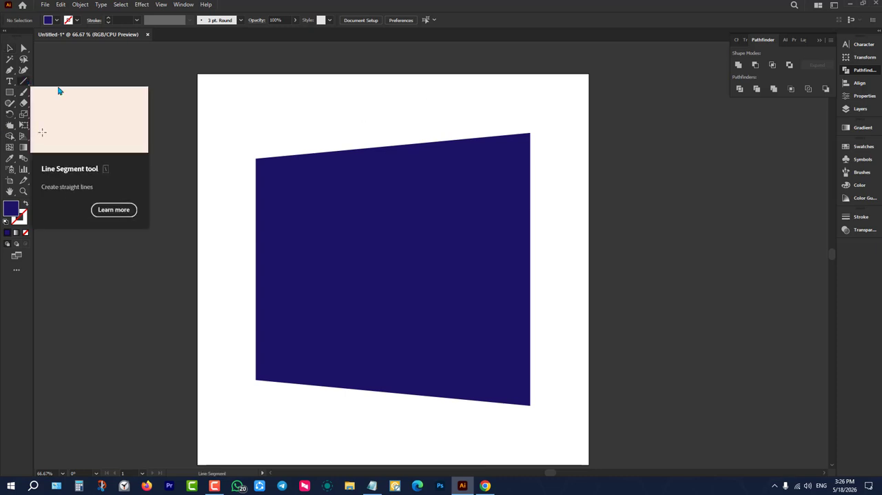
{"action": "left_click_drag", "start_coordinate": [389, 99], "coordinate": [391, 439]}
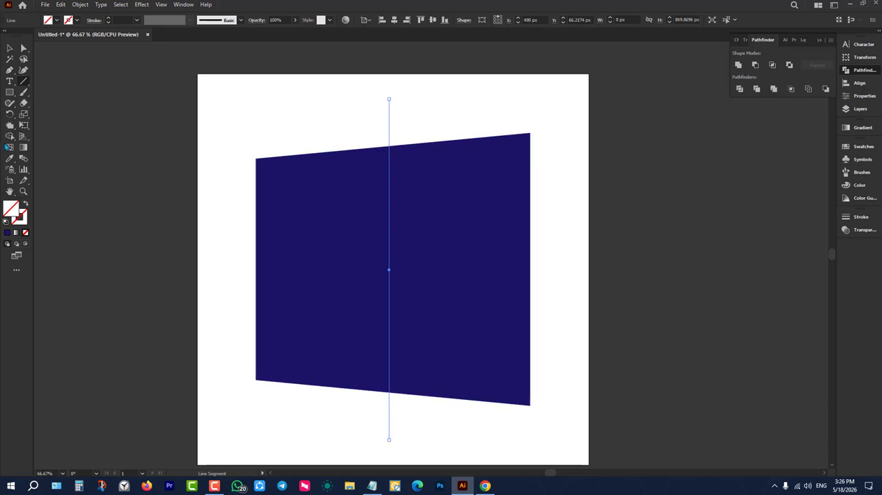
{"action": "left_click", "coordinate": [10, 49]}
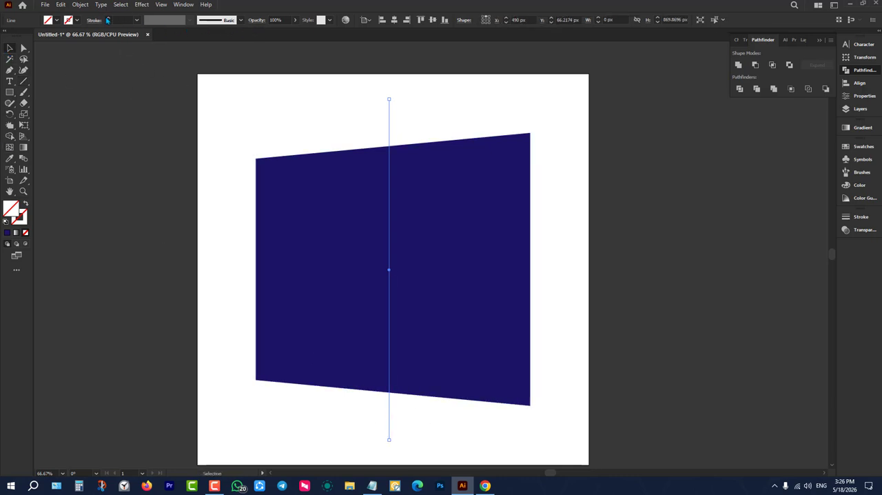
{"action": "left_click", "coordinate": [107, 18]}
{"action": "left_click", "coordinate": [108, 18]}
{"action": "left_click", "coordinate": [109, 19]}
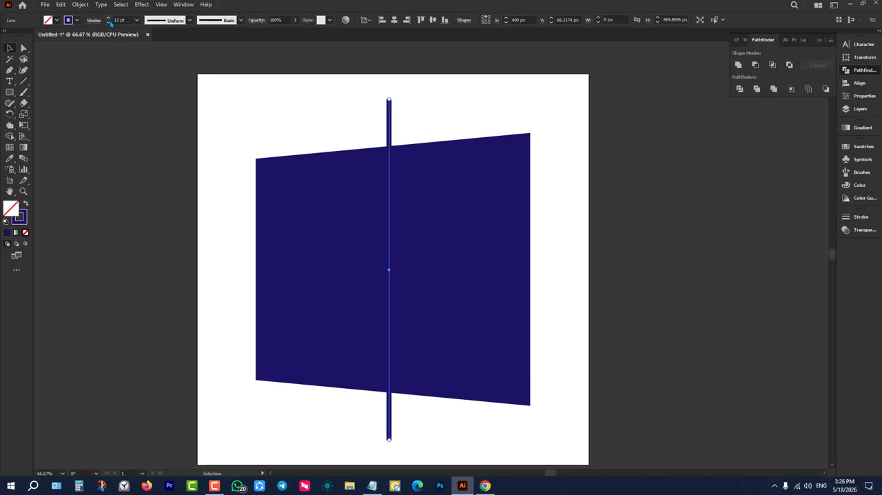
{"action": "left_click", "coordinate": [109, 19]}
{"action": "left_click", "coordinate": [108, 19]}
{"action": "left_click", "coordinate": [296, 84]}
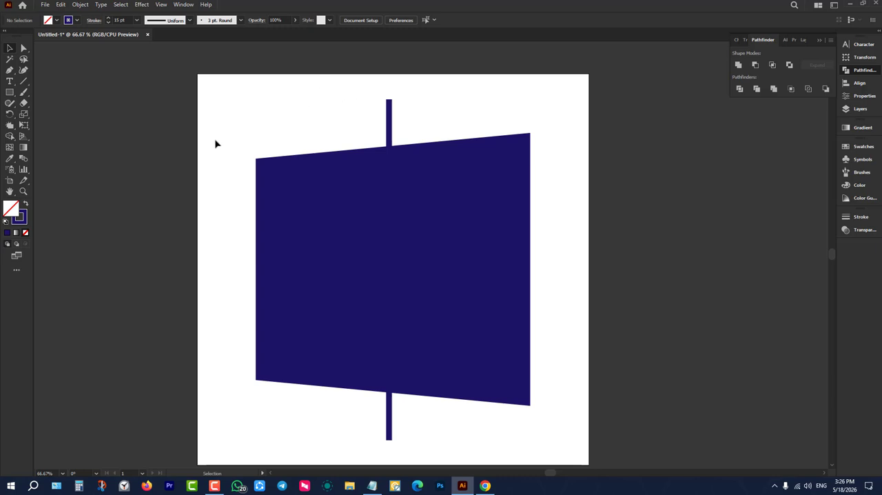
Draw a horizontal line about 1100 px long across the middle of the shape, extending beyond both sides.
{"action": "left_click", "coordinate": [23, 81]}
{"action": "mouse_move", "coordinate": [192, 261]}
{"action": "left_mouse_down"}
{"action": "mouse_move", "coordinate": [623, 262]}
{"action": "mouse_move", "coordinate": [623, 275]}
{"action": "left_mouse_up"}
{"action": "left_click", "coordinate": [8, 49]}
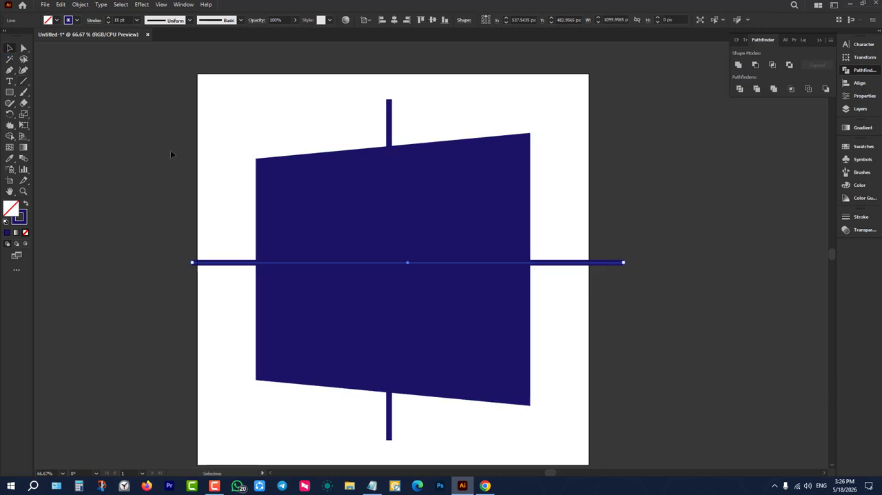
{"action": "left_click", "coordinate": [180, 148]}
Center the vertical line horizontally and the horizontal line vertically on the artboard.
{"action": "left_click_drag", "start_coordinate": [377, 99], "coordinate": [418, 114]}
{"action": "left_click_drag", "start_coordinate": [365, 82], "coordinate": [418, 110]}
{"action": "left_click_drag", "start_coordinate": [370, 85], "coordinate": [438, 117]}
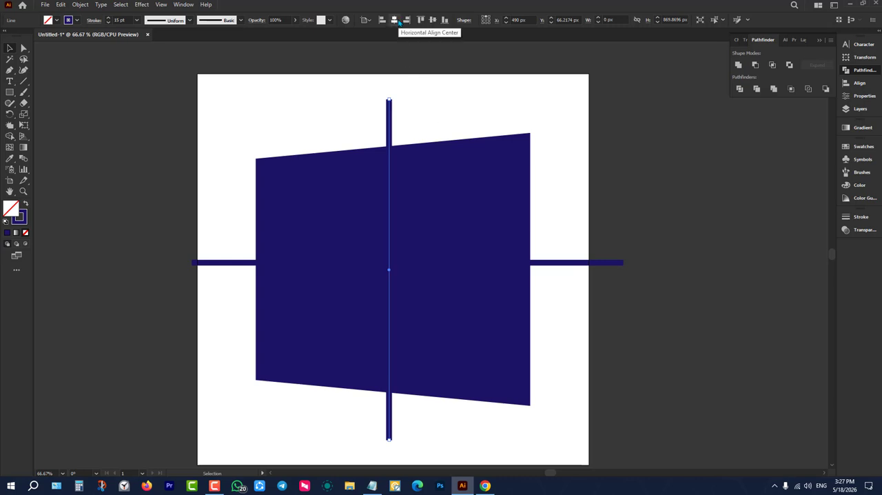
{"action": "left_click", "coordinate": [395, 20]}
{"action": "left_click_drag", "start_coordinate": [631, 283], "coordinate": [608, 315]}
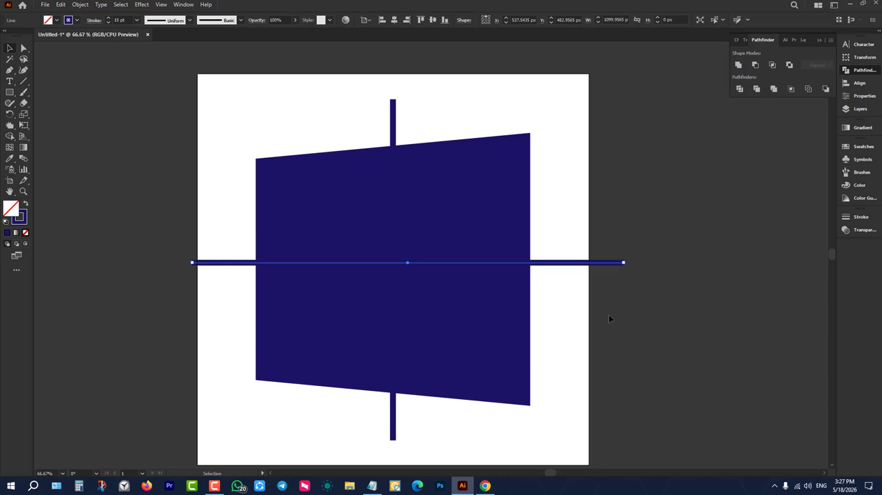
{"action": "left_click", "coordinate": [432, 20]}
{"action": "left_click", "coordinate": [562, 195]}
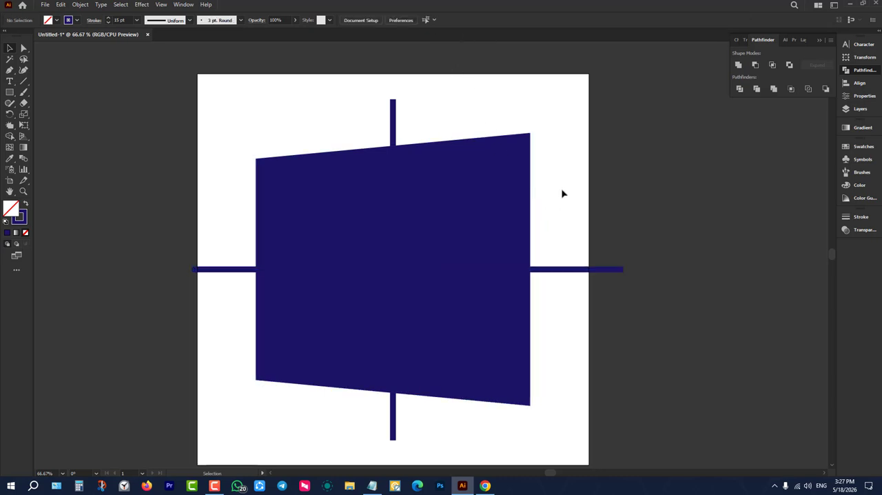
Select both crossing lines and expand them with Fill and Stroke enabled.
{"action": "left_click_drag", "start_coordinate": [595, 158], "coordinate": [673, 337]}
{"action": "left_click_drag", "start_coordinate": [345, 87], "coordinate": [447, 114]}
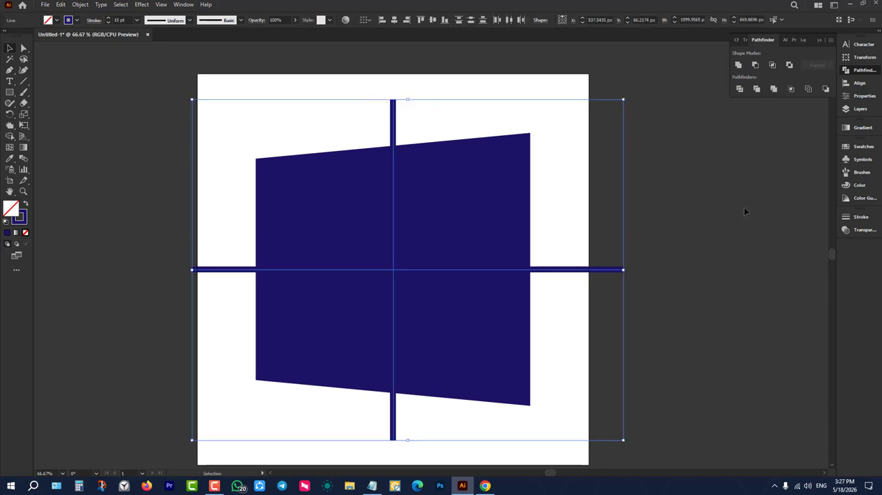
{"action": "left_click_drag", "start_coordinate": [658, 217], "coordinate": [569, 344]}
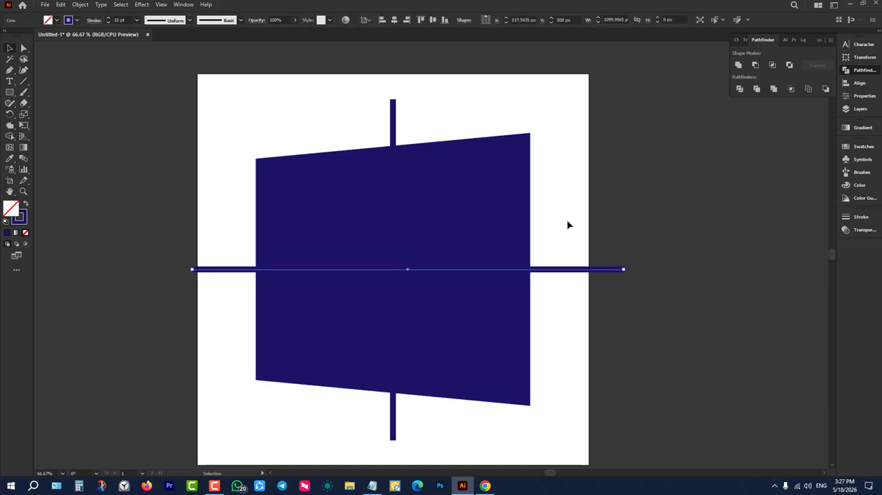
{"action": "left_click_drag", "start_coordinate": [311, 74], "coordinate": [406, 115]}
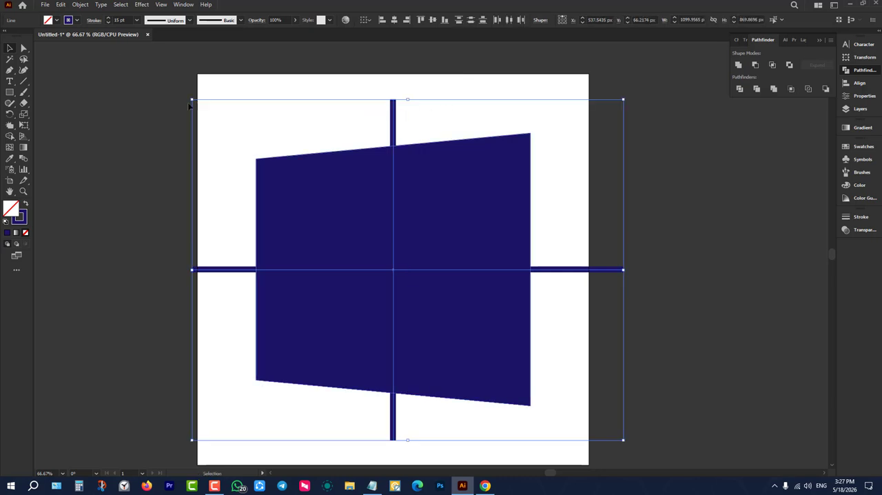
{"action": "left_click", "coordinate": [80, 4]}
{"action": "left_click", "coordinate": [96, 112]}
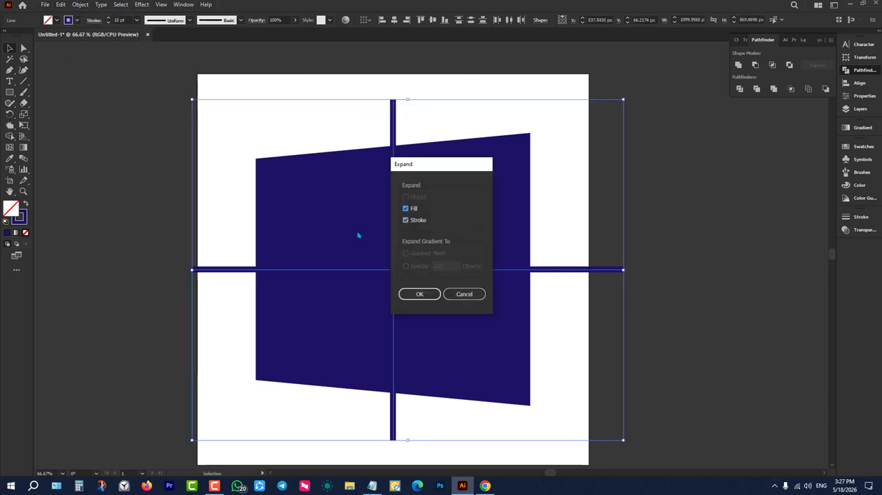
{"action": "left_click", "coordinate": [419, 295]}
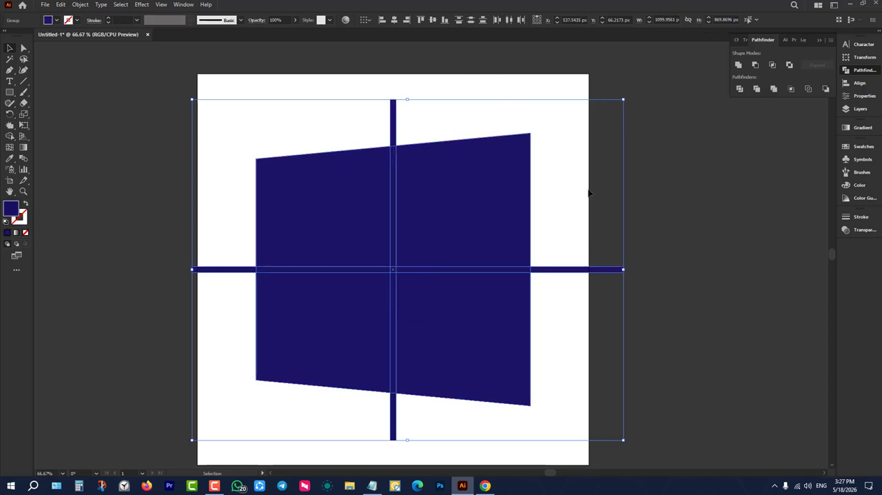
Subtract the expanded bars from the distorted shape with Minus Front to form four window panes.
{"action": "left_click_drag", "start_coordinate": [734, 156], "coordinate": [335, 349]}
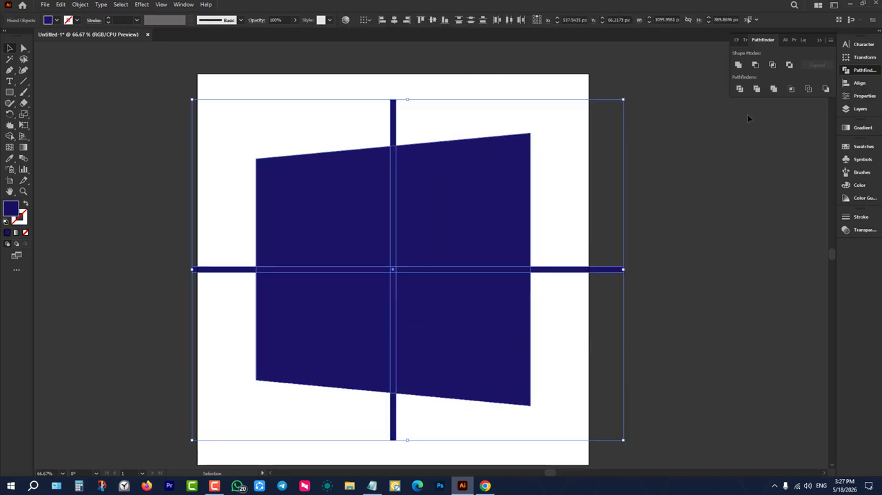
{"action": "left_click", "coordinate": [755, 65]}
{"action": "left_click", "coordinate": [660, 254]}
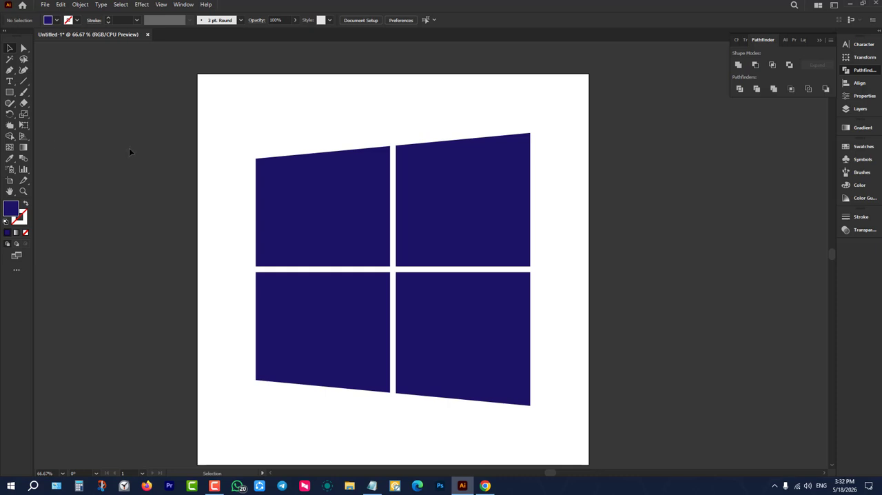
Select and delete the four-pane window shape from the artboard.
{"action": "left_click", "coordinate": [23, 114]}
{"action": "left_click", "coordinate": [23, 124]}
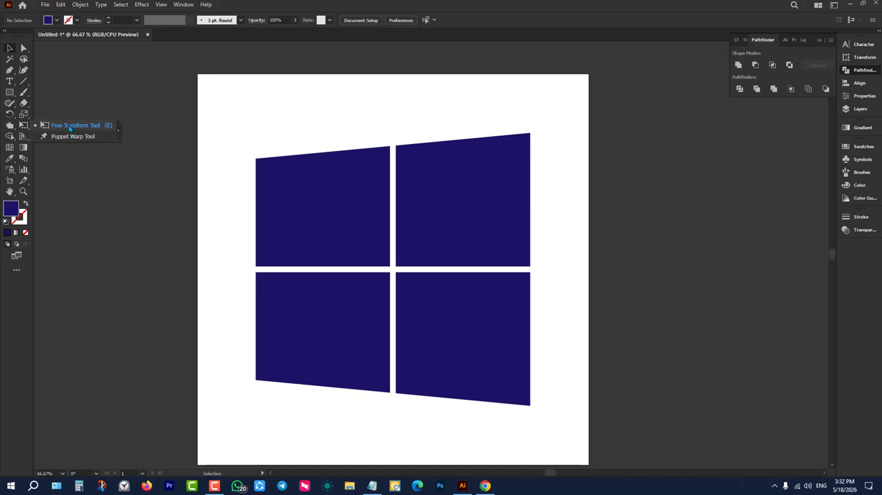
{"action": "left_click_drag", "start_coordinate": [226, 102], "coordinate": [645, 307]}
{"action": "key", "text": "Delete"}
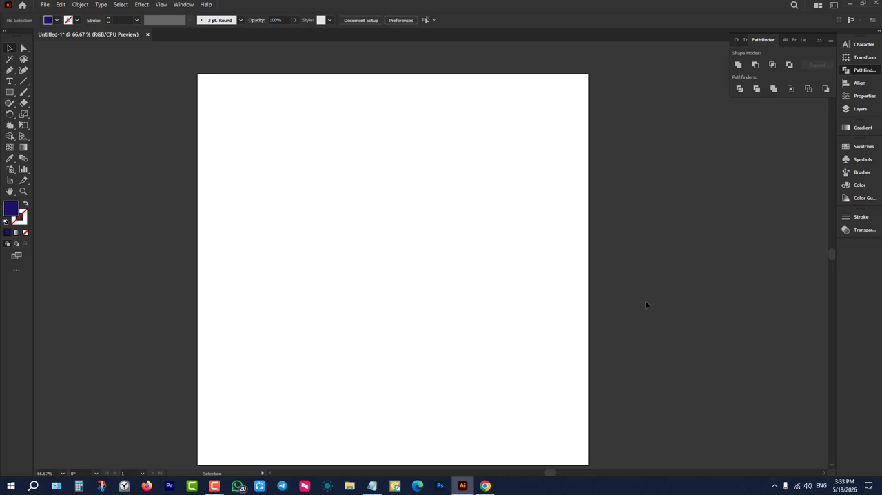
Draw a square about 541 px wide near the middle of the artboard.
{"action": "left_click", "coordinate": [11, 95]}
{"action": "left_click_drag", "start_coordinate": [291, 159], "coordinate": [502, 319]}
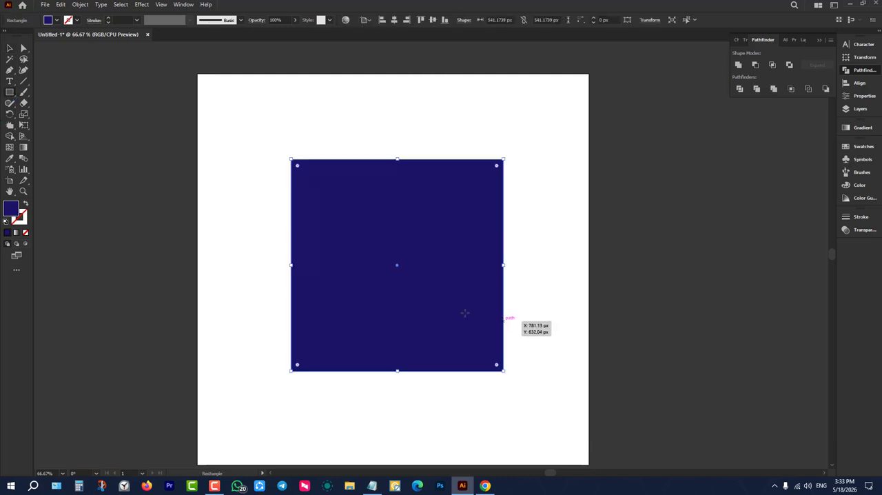
{"action": "left_click", "coordinate": [9, 47]}
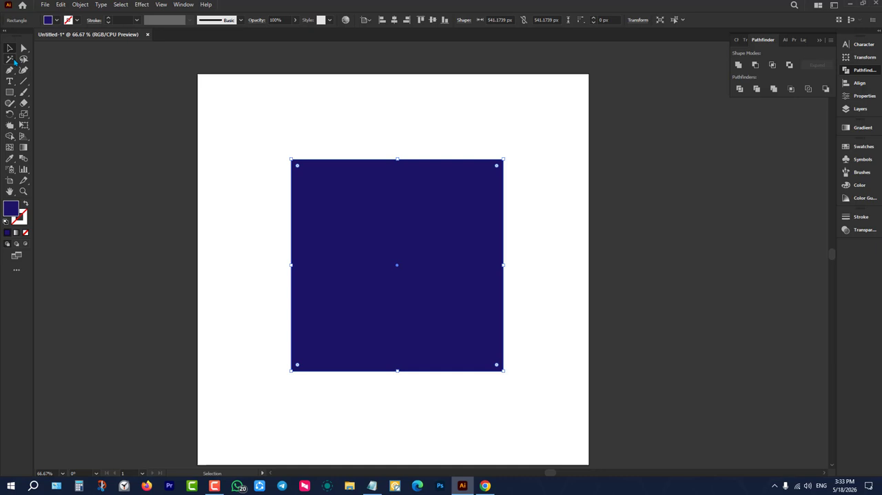
{"action": "left_click", "coordinate": [146, 187]}
Scale the square by its bounding box handles to about 470 × 502 px and reposition it.
{"action": "left_click", "coordinate": [396, 254]}
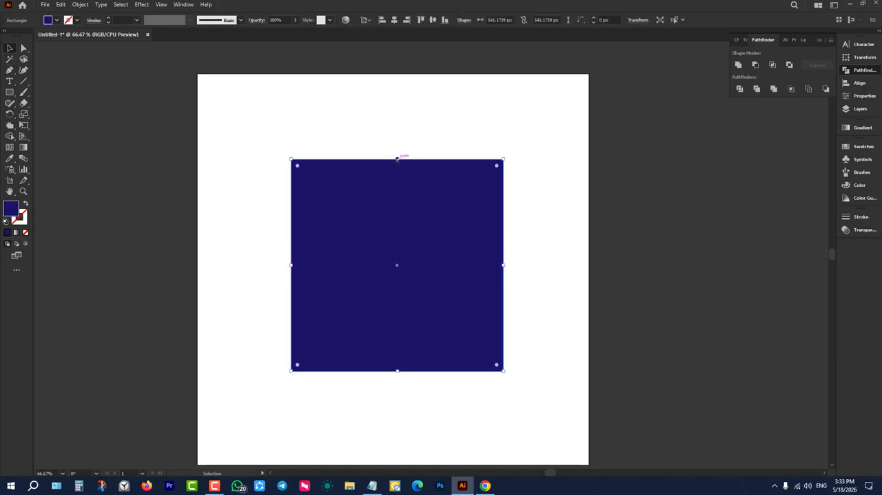
{"action": "left_click_drag", "start_coordinate": [397, 159], "coordinate": [396, 126]}
{"action": "left_click_drag", "start_coordinate": [503, 123], "coordinate": [560, 83]}
{"action": "left_click_drag", "start_coordinate": [561, 226], "coordinate": [474, 241]}
{"action": "left_click_drag", "start_coordinate": [402, 192], "coordinate": [403, 220]}
Center the rectangle horizontally and vertically on the artboard and move it slightly up and to the right.
{"action": "left_click", "coordinate": [394, 21]}
{"action": "left_click", "coordinate": [433, 20]}
{"action": "left_click", "coordinate": [354, 91]}
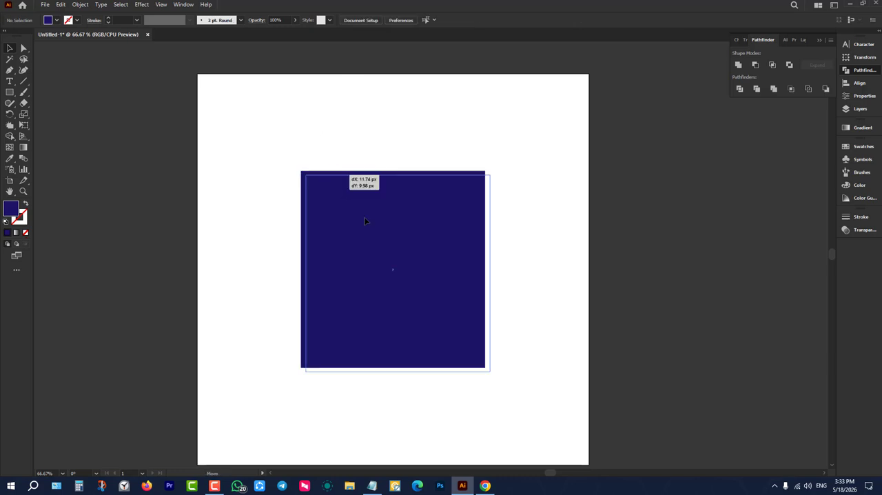
{"action": "left_click_drag", "start_coordinate": [327, 181], "coordinate": [336, 139]}
{"action": "left_click_drag", "start_coordinate": [365, 195], "coordinate": [365, 225]}
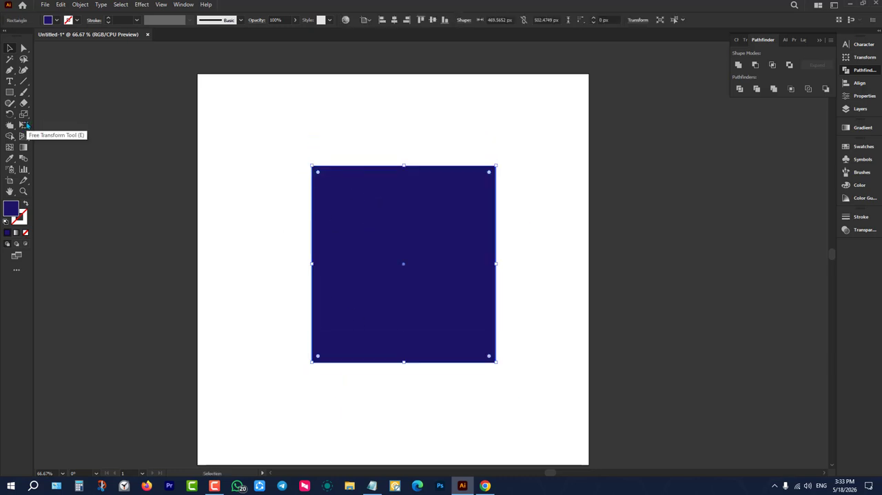
Enlarge the rectangle with Free Transform to about 754 × 747 px and move it back toward the artboard's center.
{"action": "left_click", "coordinate": [24, 125]}
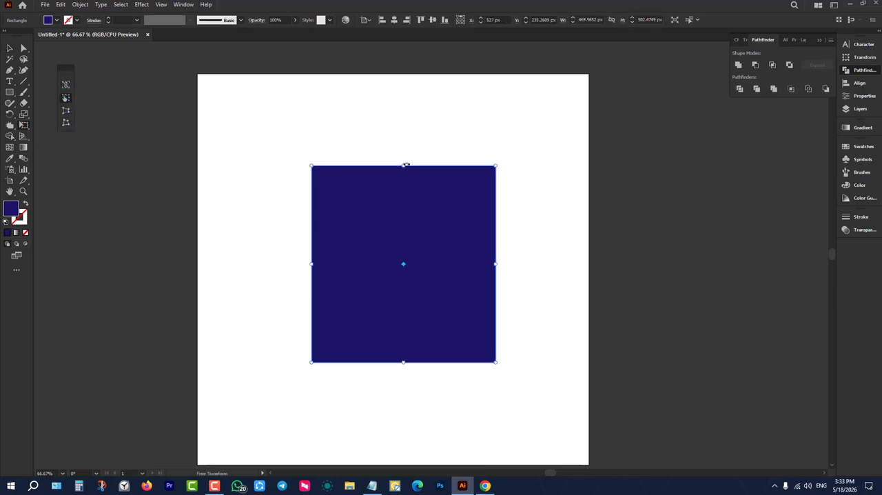
{"action": "left_click_drag", "start_coordinate": [403, 165], "coordinate": [396, 124]}
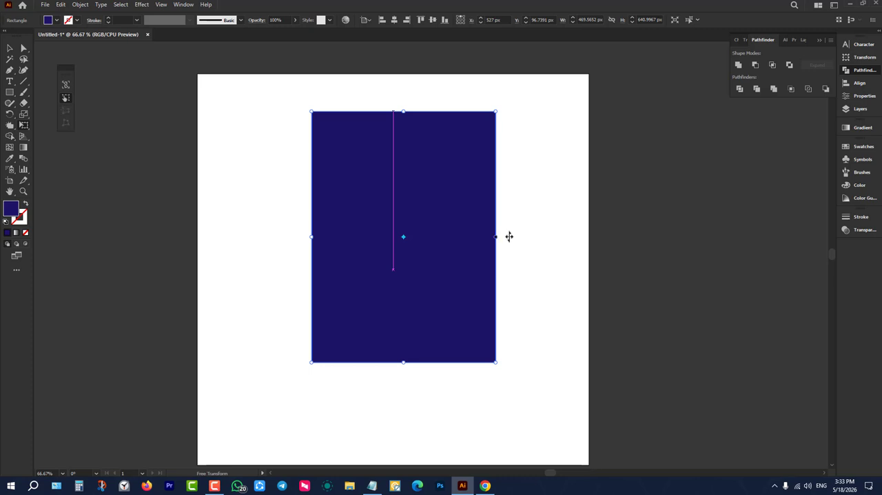
{"action": "left_click_drag", "start_coordinate": [498, 236], "coordinate": [551, 241]}
{"action": "left_click_drag", "start_coordinate": [565, 368], "coordinate": [606, 404]}
{"action": "left_click_drag", "start_coordinate": [510, 213], "coordinate": [429, 220]}
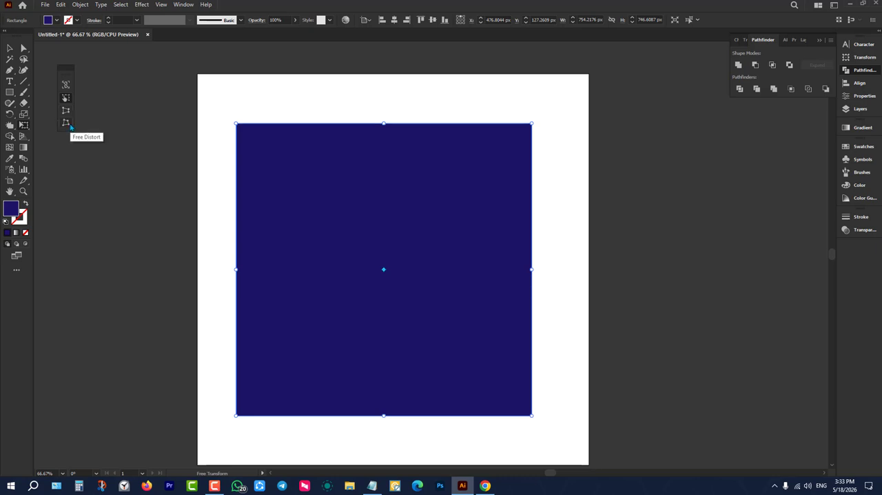
Apply Free Distort to the rectangle, raising its upper-left corner and pulling its upper-right corner inward, and delete the shape.
{"action": "left_click", "coordinate": [67, 123]}
{"action": "left_click_drag", "start_coordinate": [236, 124], "coordinate": [257, 71]}
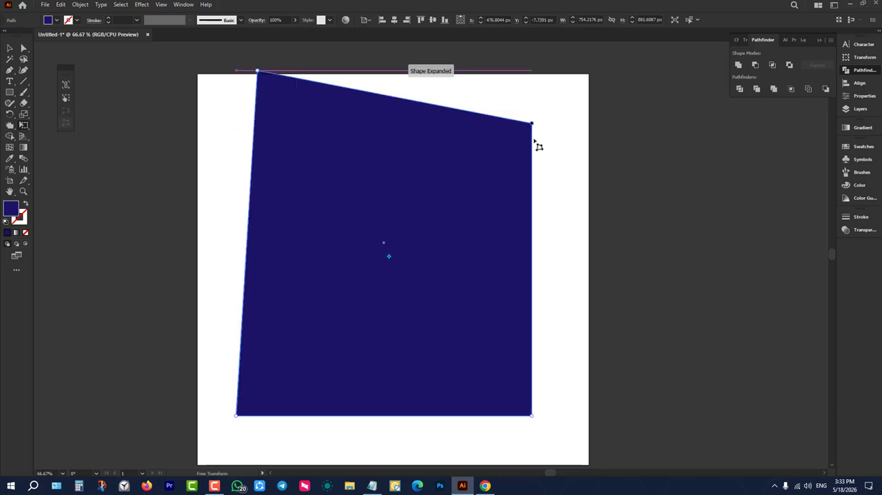
{"action": "left_click_drag", "start_coordinate": [534, 128], "coordinate": [488, 173]}
{"action": "key", "text": "v"}
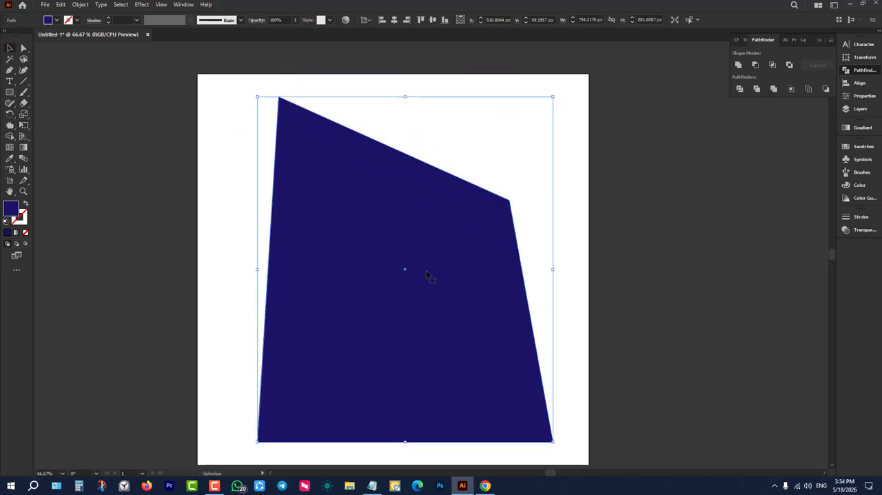
{"action": "key", "text": "Delete"}
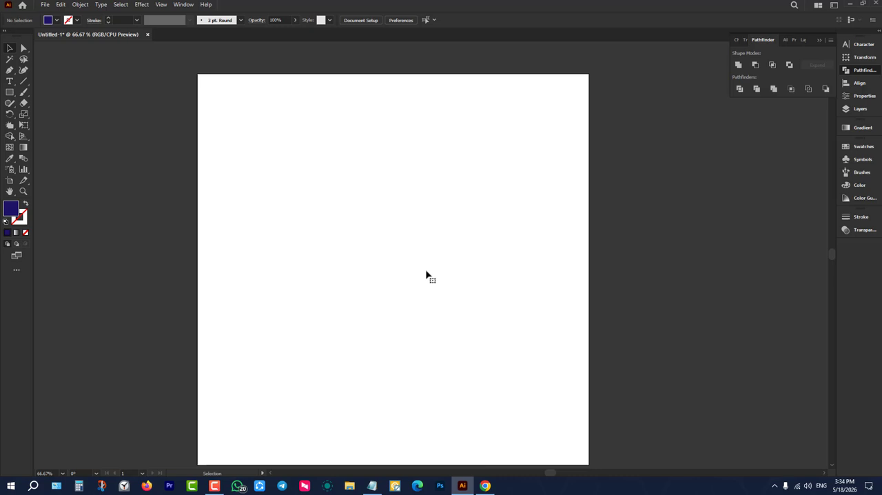
Draw a rectangle about 490 × 438 px near the middle of the artboard.
{"action": "left_click", "coordinate": [11, 137]}
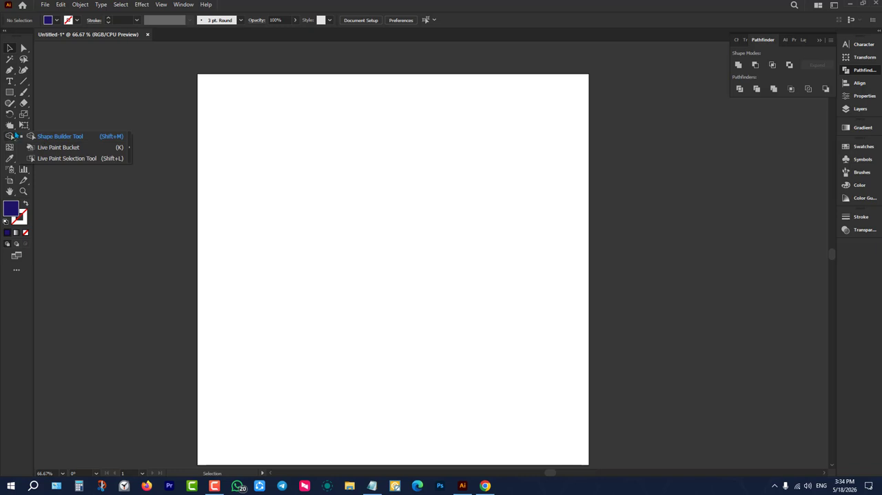
{"action": "left_click", "coordinate": [23, 125]}
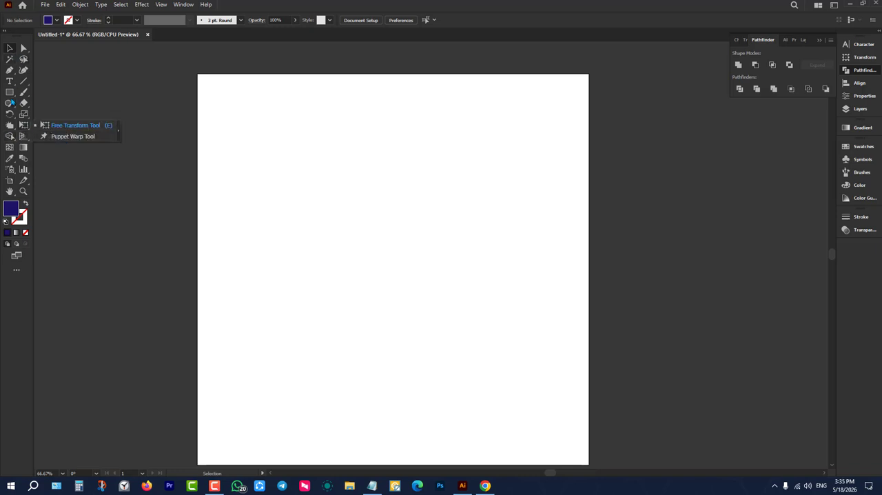
{"action": "left_click", "coordinate": [9, 92]}
{"action": "left_click_drag", "start_coordinate": [321, 176], "coordinate": [513, 347]}
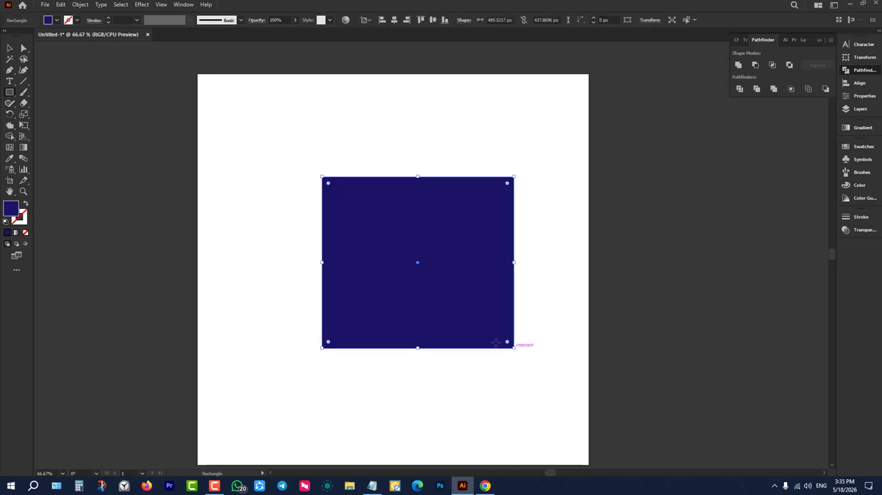
{"action": "key", "text": "v"}
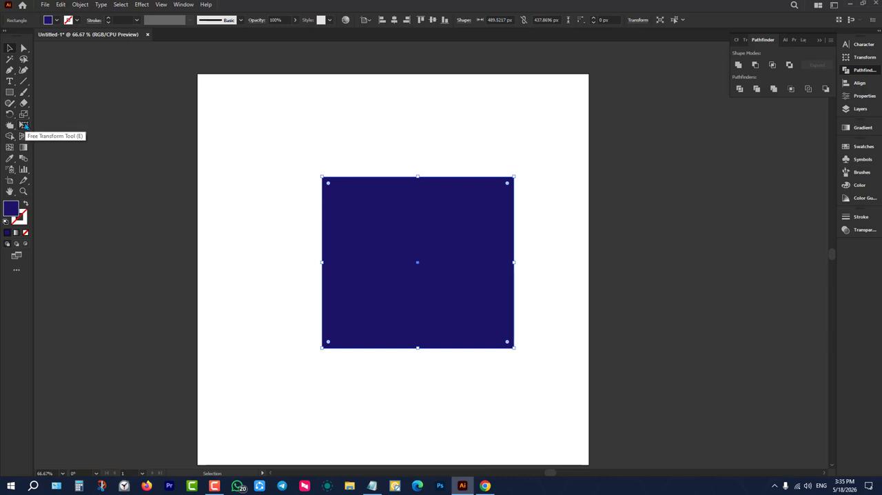
Puppet-warp the rectangle by moving its four corner pins upward and inward.
{"action": "left_click", "coordinate": [24, 130]}
{"action": "left_click", "coordinate": [56, 137]}
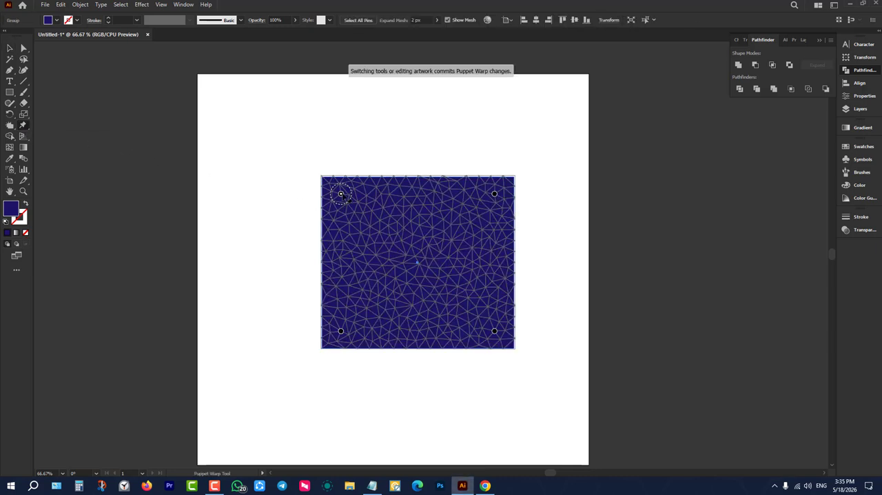
{"action": "left_click_drag", "start_coordinate": [340, 194], "coordinate": [357, 152]}
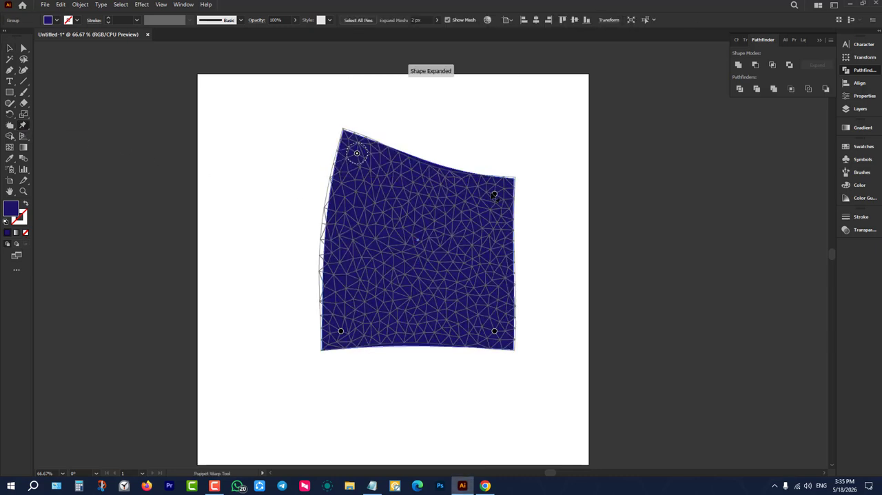
{"action": "left_click_drag", "start_coordinate": [494, 195], "coordinate": [462, 138]}
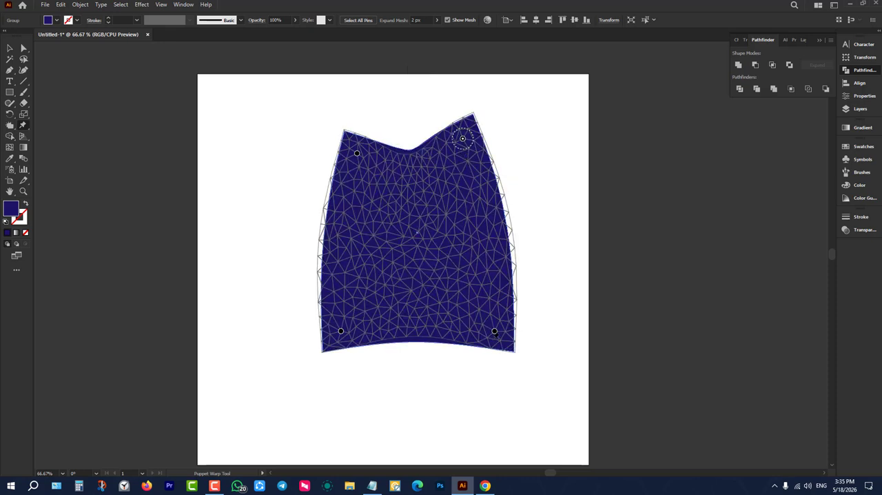
{"action": "left_click_drag", "start_coordinate": [494, 332], "coordinate": [490, 277]}
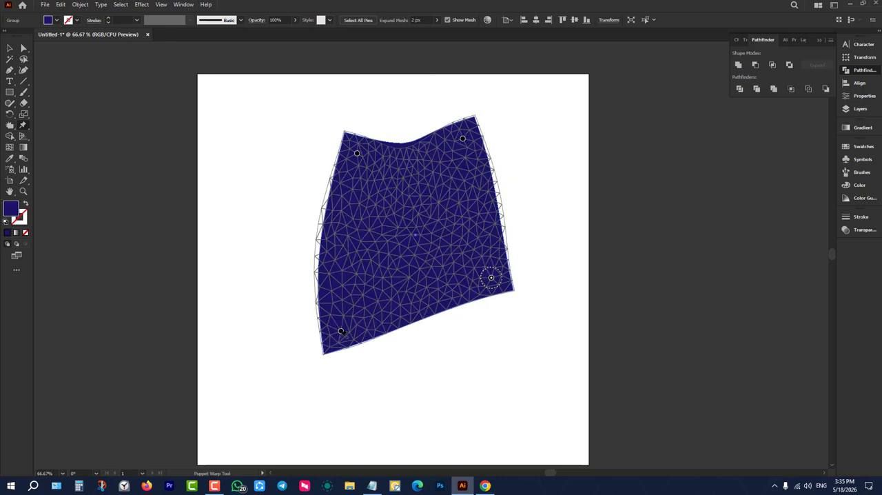
{"action": "left_click_drag", "start_coordinate": [340, 332], "coordinate": [355, 294]}
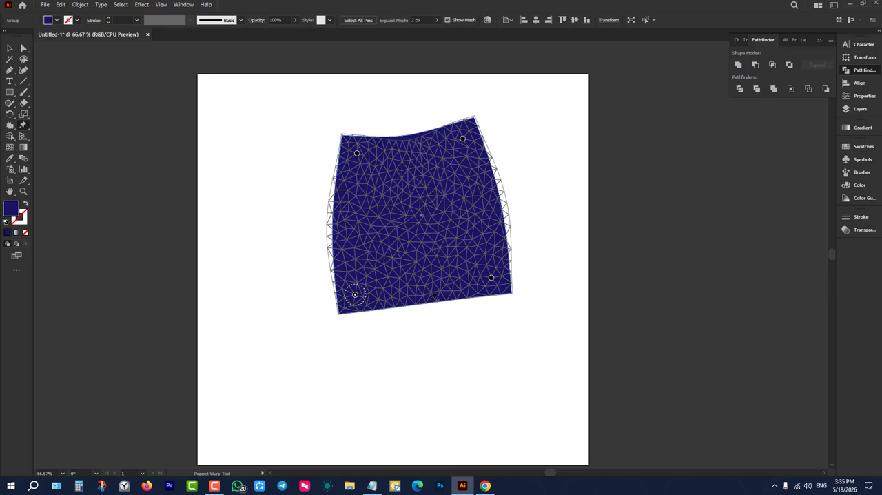
Add Puppet Warp pins near the shape's lower and upper edges and pull them outward to bend both edges.
{"action": "left_click", "coordinate": [427, 297]}
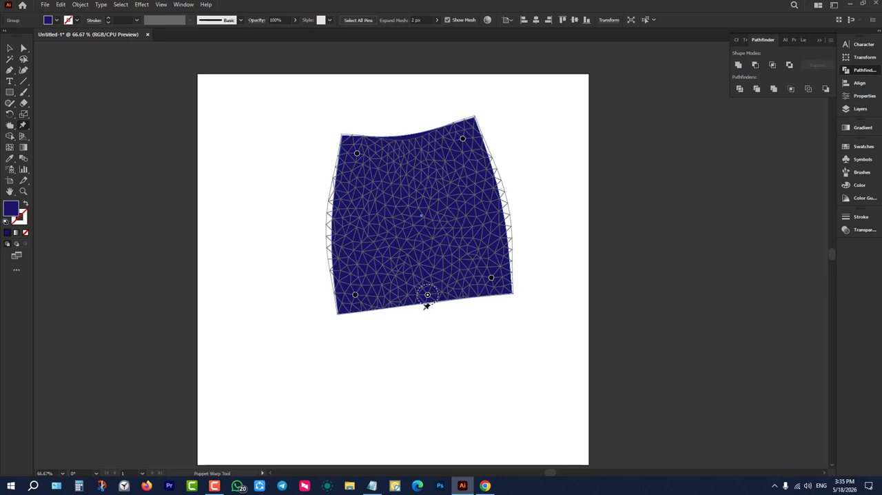
{"action": "left_click_drag", "start_coordinate": [428, 299], "coordinate": [439, 342]}
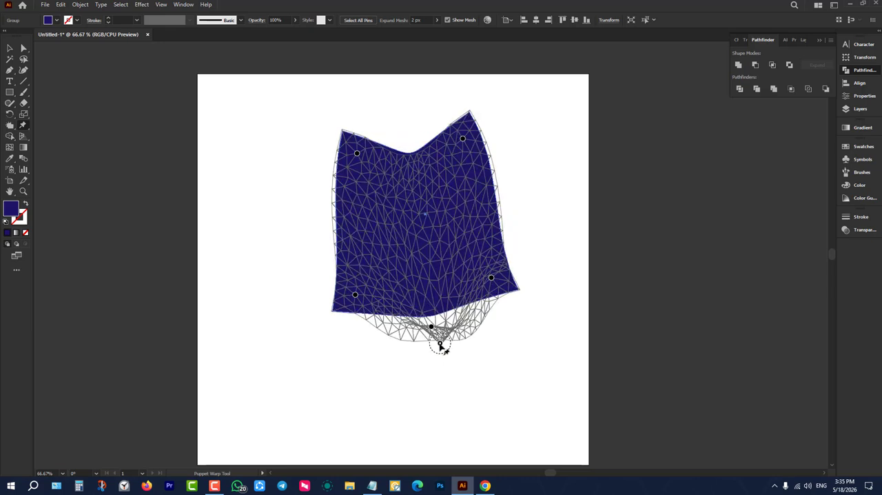
{"action": "left_click", "coordinate": [400, 166]}
{"action": "left_click_drag", "start_coordinate": [400, 167], "coordinate": [401, 119]}
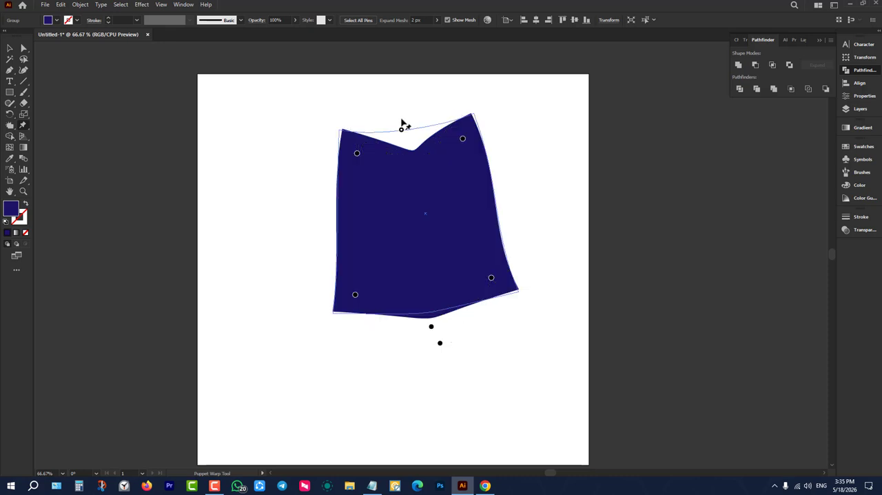
Select the puppet-warped shape and delete it from the artboard.
{"action": "left_click", "coordinate": [8, 48]}
{"action": "left_click_drag", "start_coordinate": [228, 218], "coordinate": [565, 383]}
{"action": "key", "text": "Delete"}
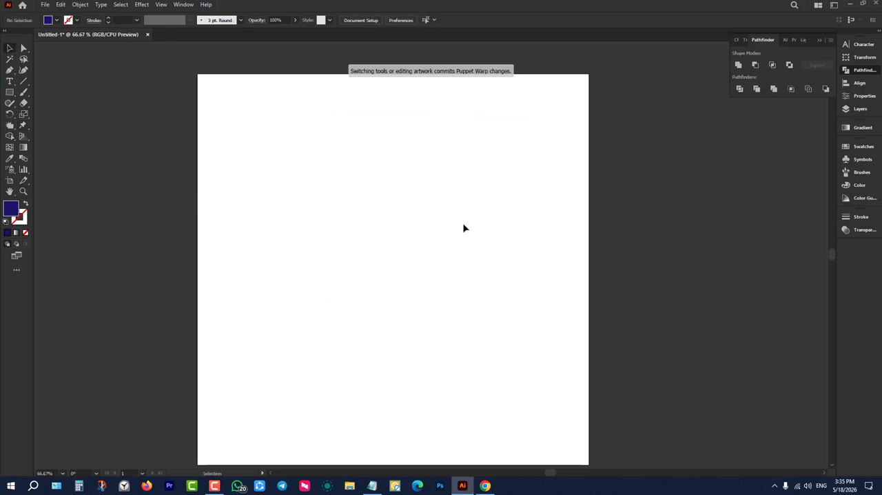
Draw a tall, narrow rectangle about 42 × 628 px left of the artboard's center.
{"action": "scroll", "coordinate": [461, 222], "scroll_direction": "up", "scroll_amount": 1}
{"action": "scroll", "coordinate": [494, 181], "scroll_direction": "down", "scroll_amount": 1}
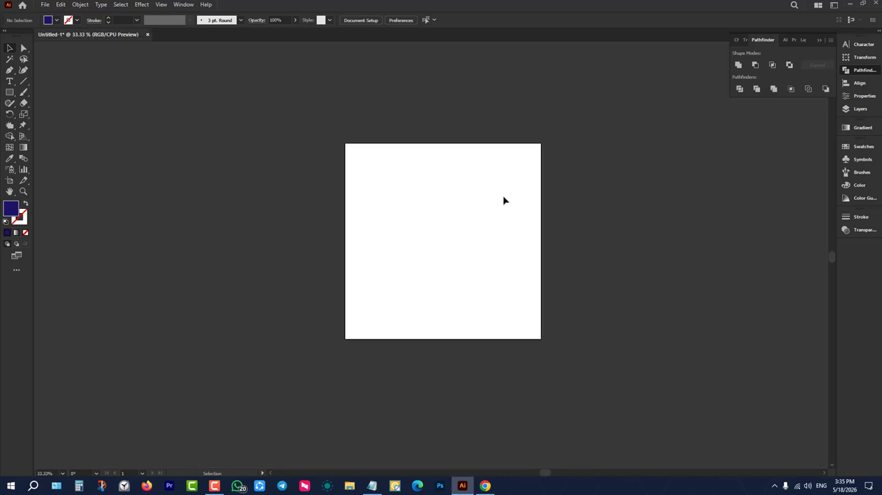
{"action": "scroll", "coordinate": [508, 196], "scroll_direction": "up", "scroll_amount": 2}
{"action": "scroll", "coordinate": [509, 196], "scroll_direction": "down", "scroll_amount": 1}
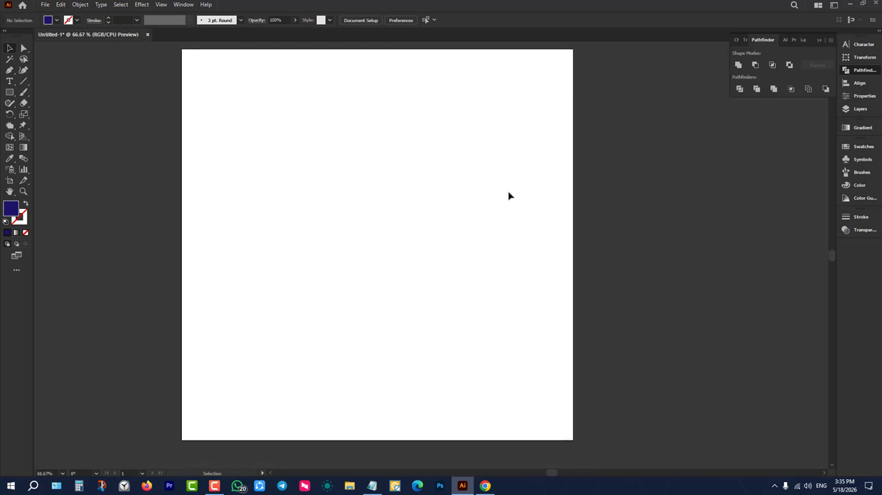
{"action": "scroll", "coordinate": [508, 196], "scroll_direction": "up", "scroll_amount": 1}
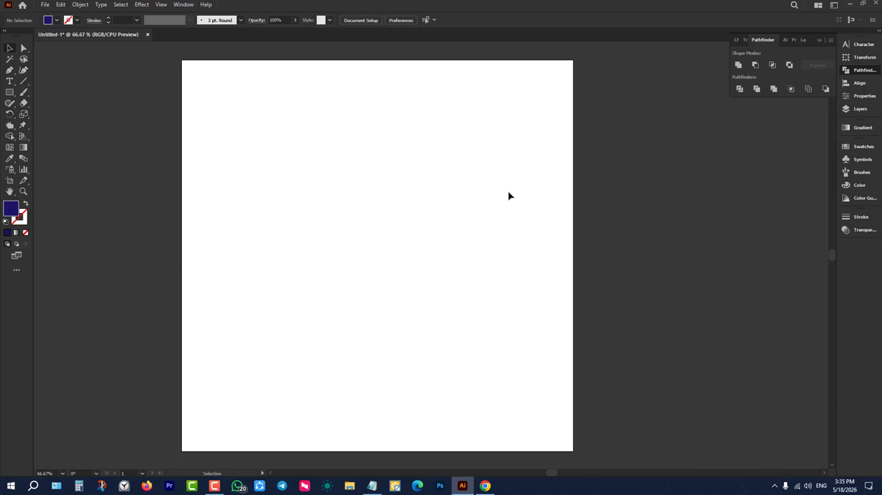
{"action": "left_click", "coordinate": [22, 127]}
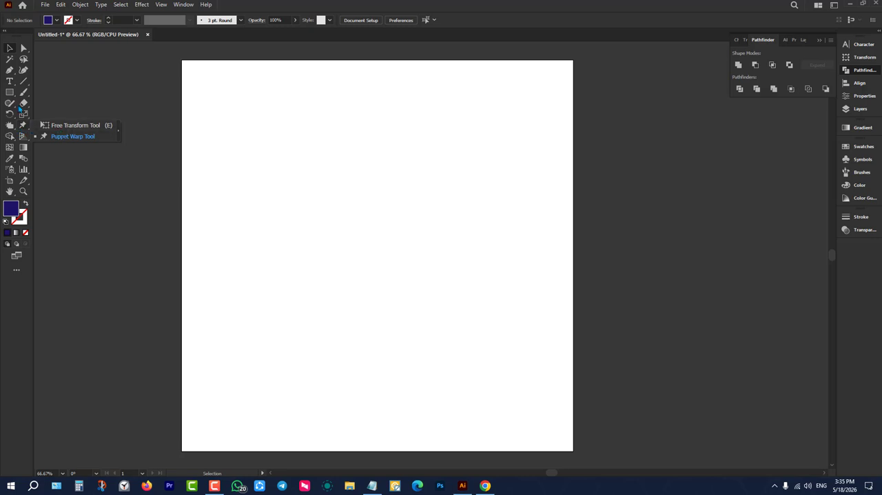
{"action": "left_click", "coordinate": [9, 91]}
{"action": "left_click", "coordinate": [62, 92]}
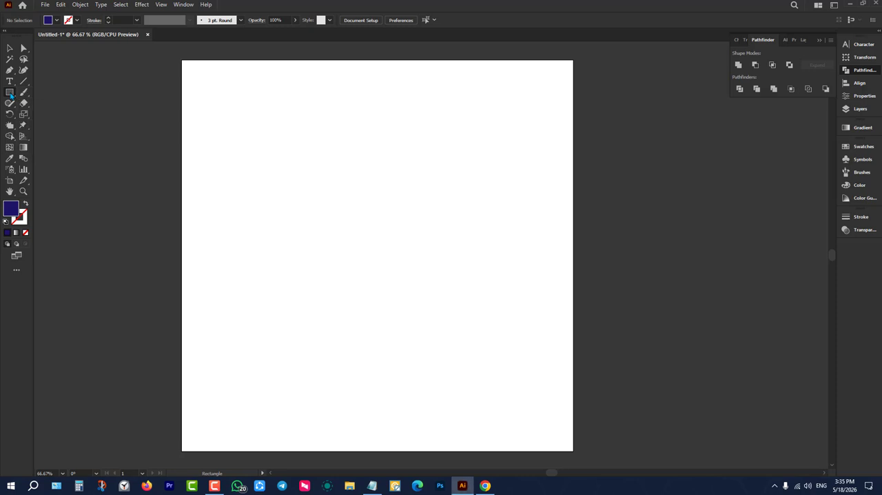
{"action": "left_click_drag", "start_coordinate": [326, 113], "coordinate": [344, 360]}
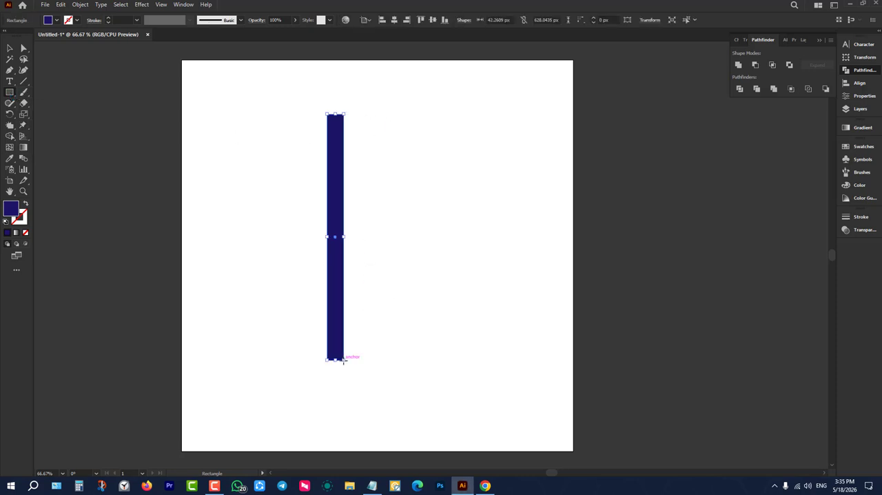
Puppet-warp the narrow rectangle, pulling its upper-right pin up and outward and bending its middle left with an added pin.
{"action": "left_click", "coordinate": [23, 125]}
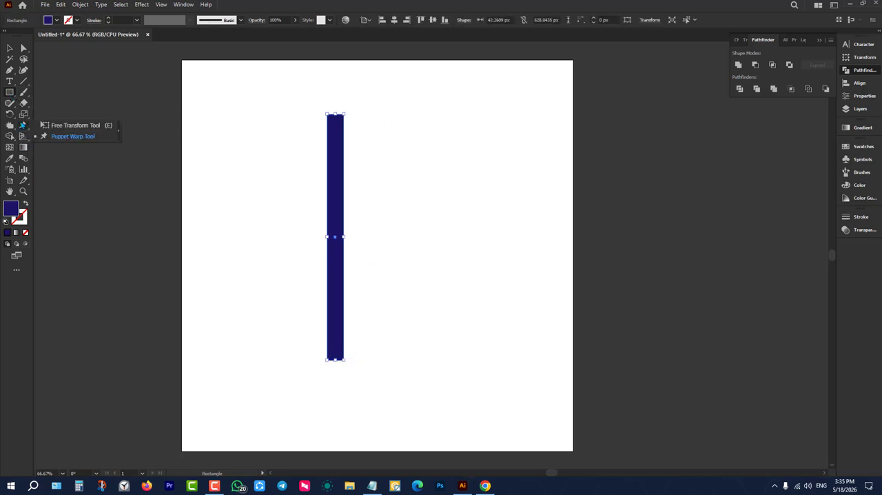
{"action": "left_click", "coordinate": [60, 137]}
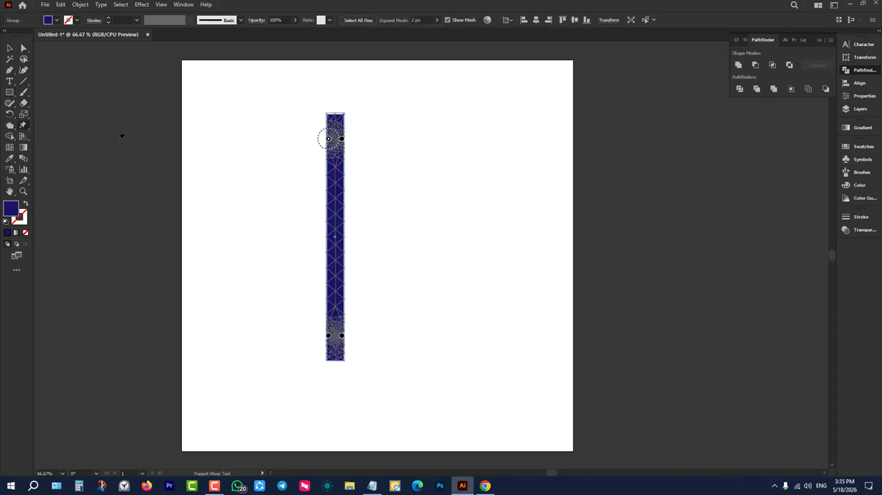
{"action": "left_click_drag", "start_coordinate": [345, 135], "coordinate": [373, 98]}
{"action": "left_click", "coordinate": [350, 257]}
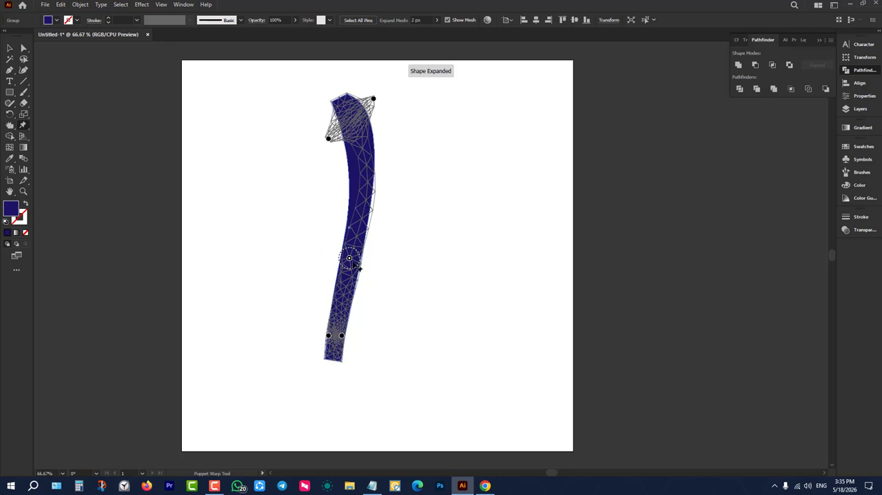
{"action": "left_click_drag", "start_coordinate": [349, 258], "coordinate": [282, 248]}
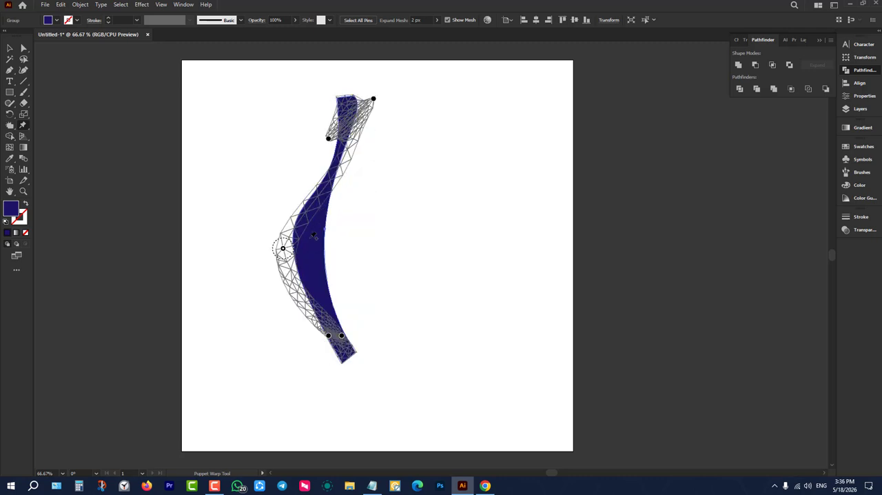
Pull the warped shape's lower-right puppet pin up and outward to curl its base, and finish the warp.
{"action": "left_click_drag", "start_coordinate": [343, 337], "coordinate": [364, 266]}
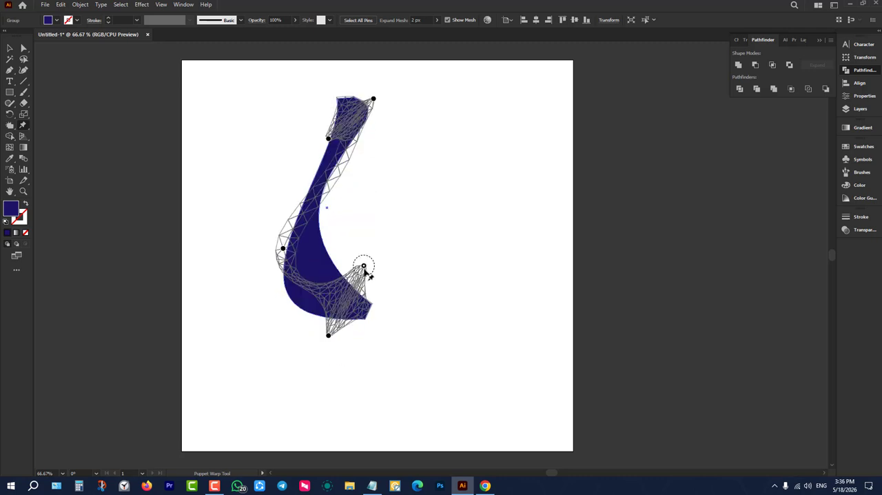
{"action": "left_click", "coordinate": [10, 47]}
{"action": "left_click", "coordinate": [231, 134]}
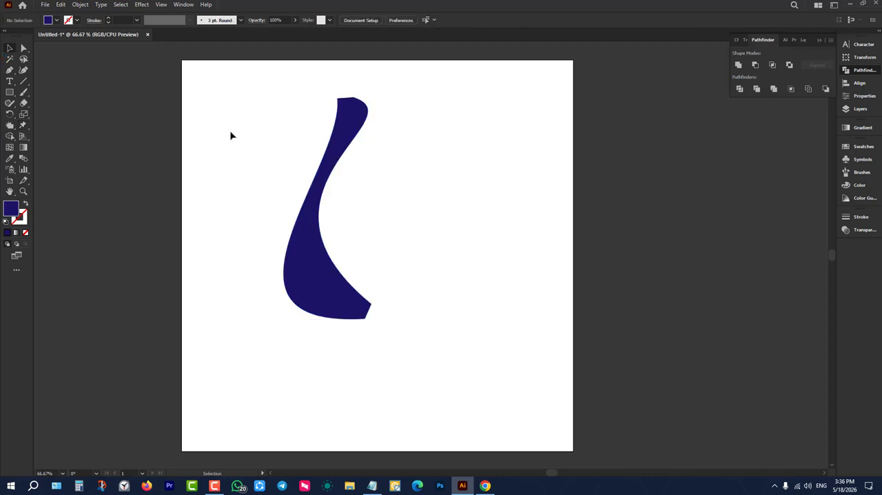
{"action": "left_click_drag", "start_coordinate": [233, 135], "coordinate": [498, 171]}
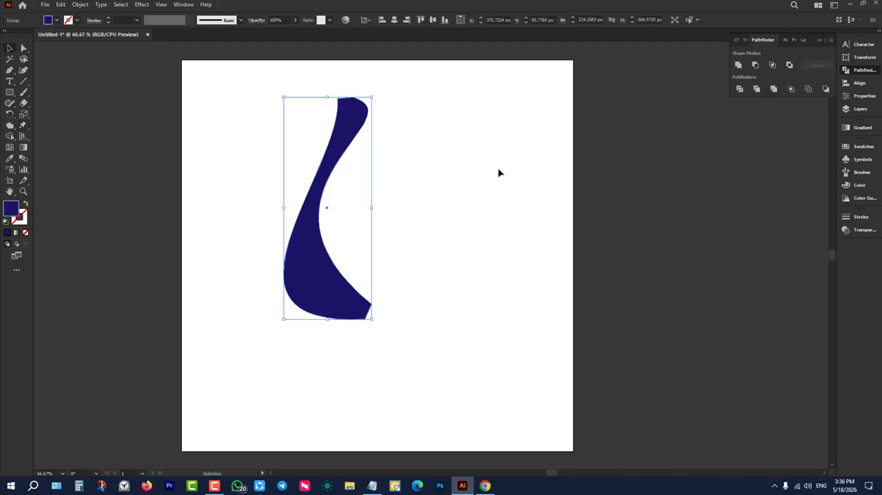
{"action": "left_click", "coordinate": [499, 172]}
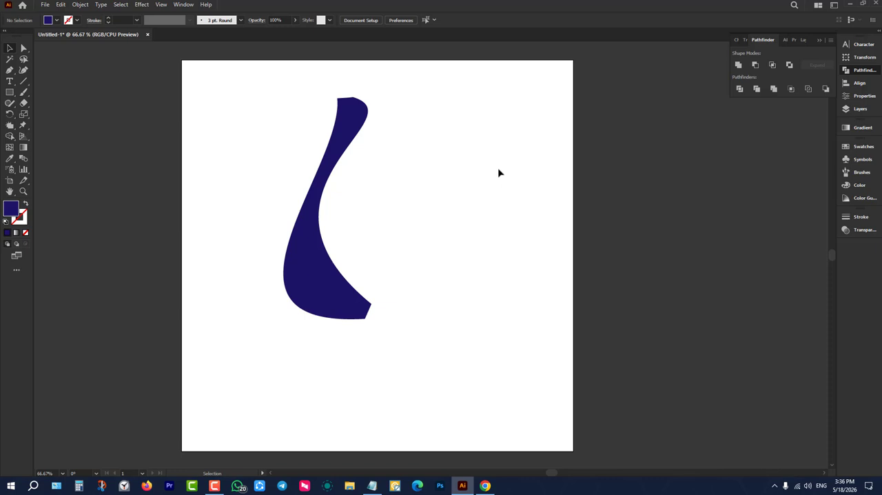
Delete the warped shape to clear the artboard.
{"action": "left_click", "coordinate": [9, 136]}
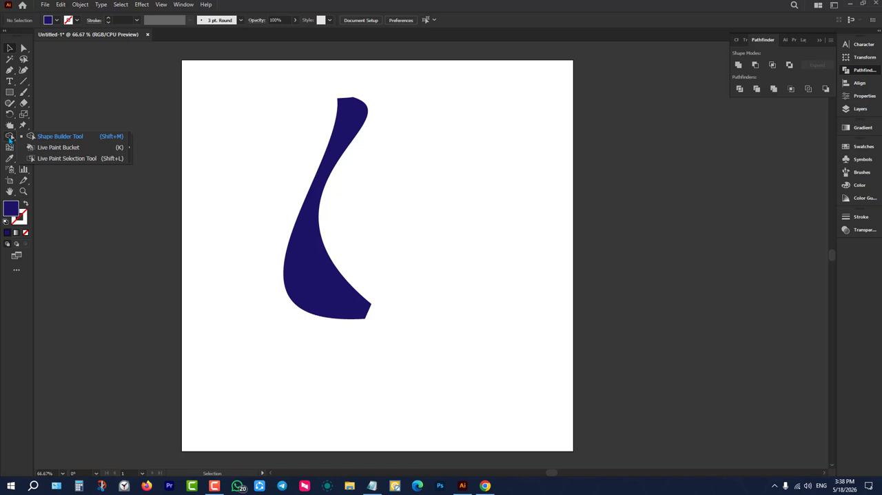
{"action": "left_click_drag", "start_coordinate": [205, 101], "coordinate": [443, 232]}
{"action": "key", "text": "Delete"}
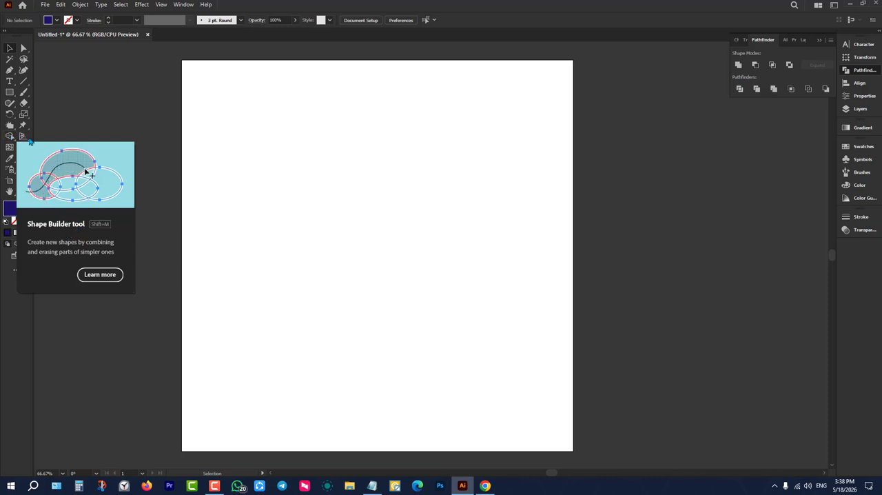
Draw a rectangle about 332 × 308 px in the artboard's upper left and place an overlapping copy diagonally down and right.
{"action": "left_click", "coordinate": [10, 92]}
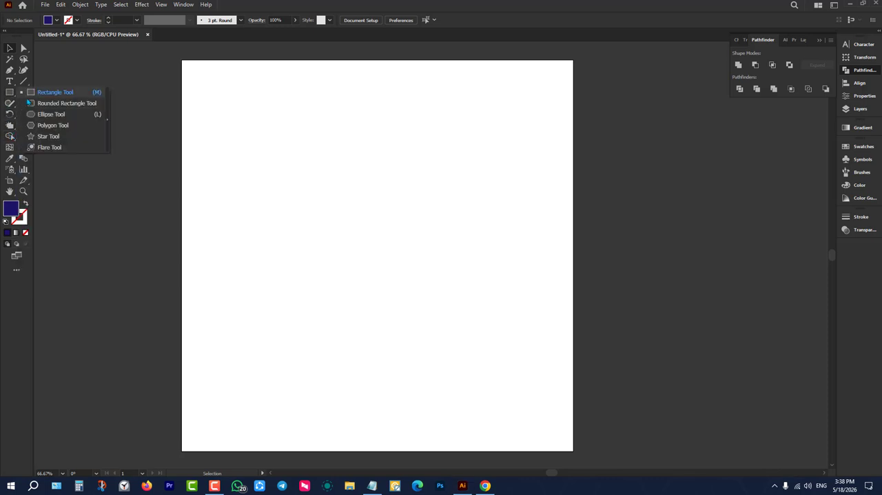
{"action": "left_click", "coordinate": [50, 91]}
{"action": "left_click_drag", "start_coordinate": [246, 117], "coordinate": [378, 237]}
{"action": "left_click", "coordinate": [10, 48]}
{"action": "left_click_drag", "start_coordinate": [309, 167], "coordinate": [363, 224]}
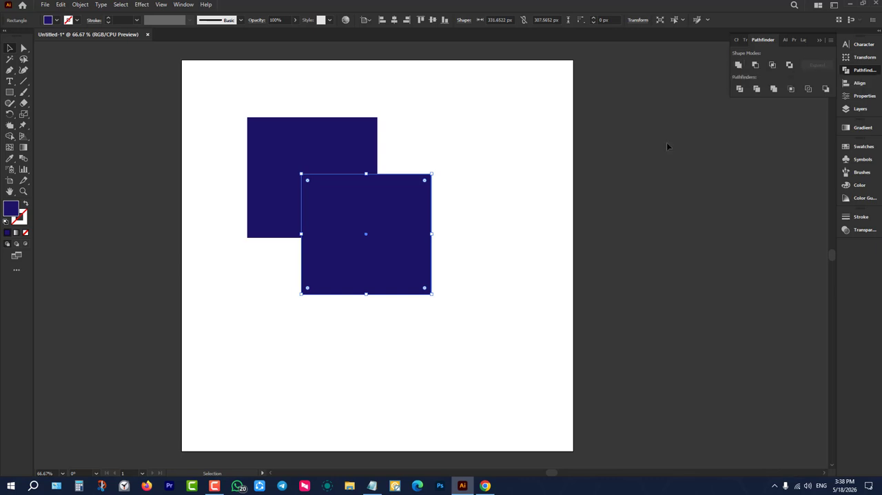
Unite the two overlapping rectangles with Pathfinder and shift the resulting shape down and right.
{"action": "left_click_drag", "start_coordinate": [474, 118], "coordinate": [319, 239]}
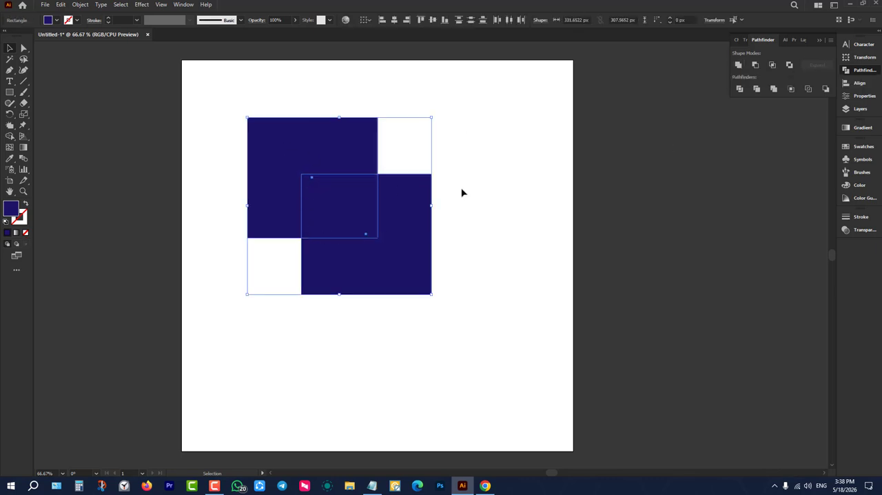
{"action": "left_click", "coordinate": [737, 65]}
{"action": "left_click", "coordinate": [717, 209]}
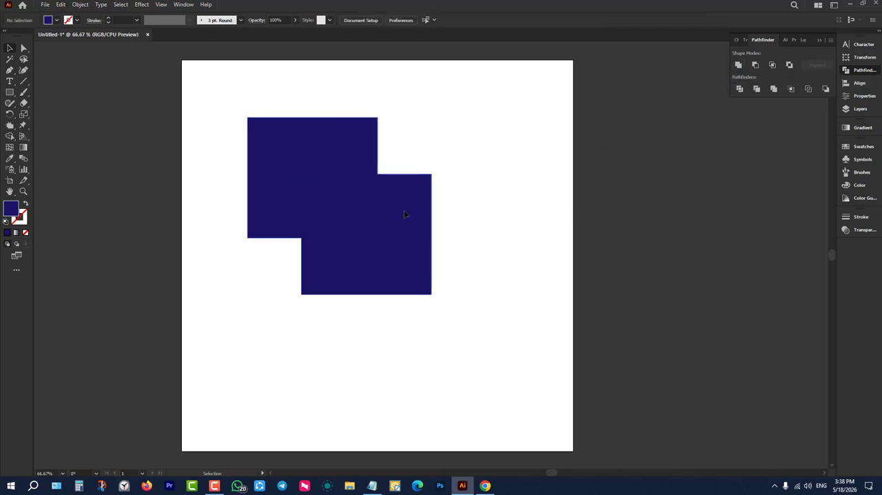
{"action": "left_click_drag", "start_coordinate": [404, 210], "coordinate": [464, 246]}
{"action": "left_click_drag", "start_coordinate": [491, 272], "coordinate": [473, 237]}
Undo the moves and the Pathfinder Unite to restore the two rectangles, and clear the selection.
{"action": "key", "text": "ctrl+z"}
{"action": "key", "text": "ctrl+z"}
{"action": "key", "text": "ctrl+z"}
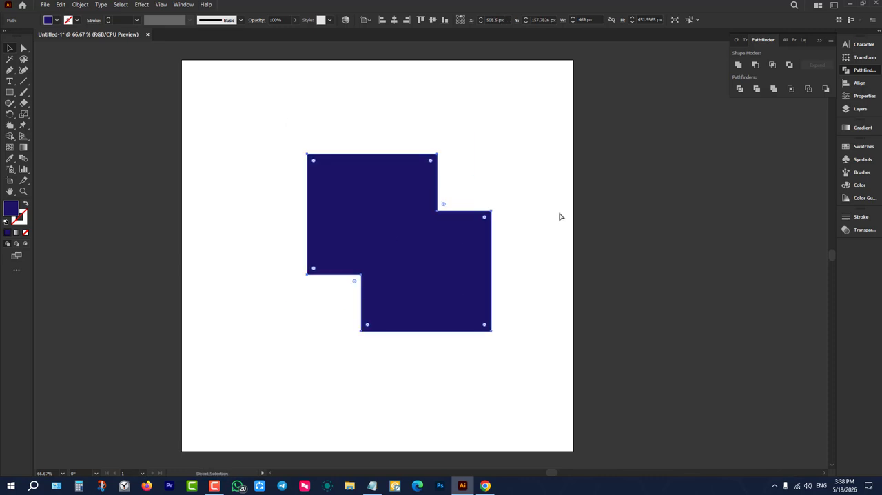
{"action": "left_click", "coordinate": [559, 216]}
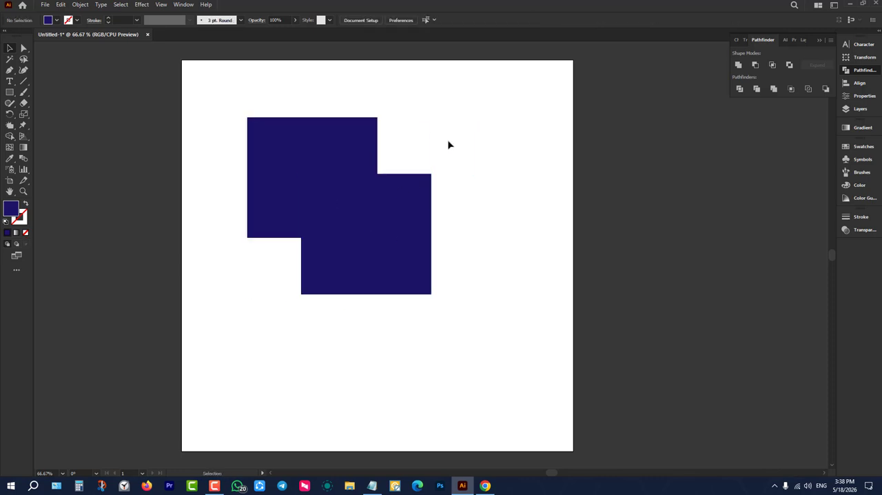
Combine both overlapping rectangles into one shape with the Shape Builder tool.
{"action": "left_click_drag", "start_coordinate": [449, 144], "coordinate": [331, 256]}
{"action": "left_click", "coordinate": [10, 137]}
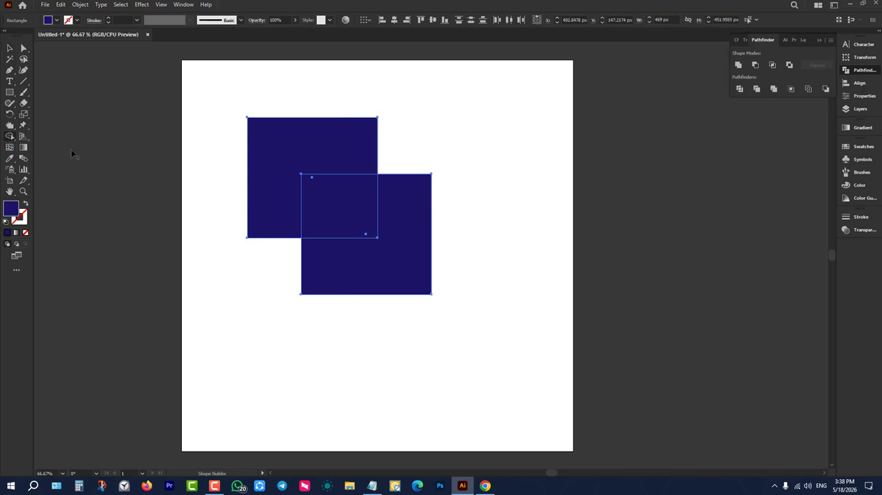
{"action": "mouse_move", "coordinate": [268, 148]}
{"action": "left_mouse_down"}
{"action": "mouse_move", "coordinate": [343, 191]}
{"action": "mouse_move", "coordinate": [413, 266]}
{"action": "left_mouse_up"}
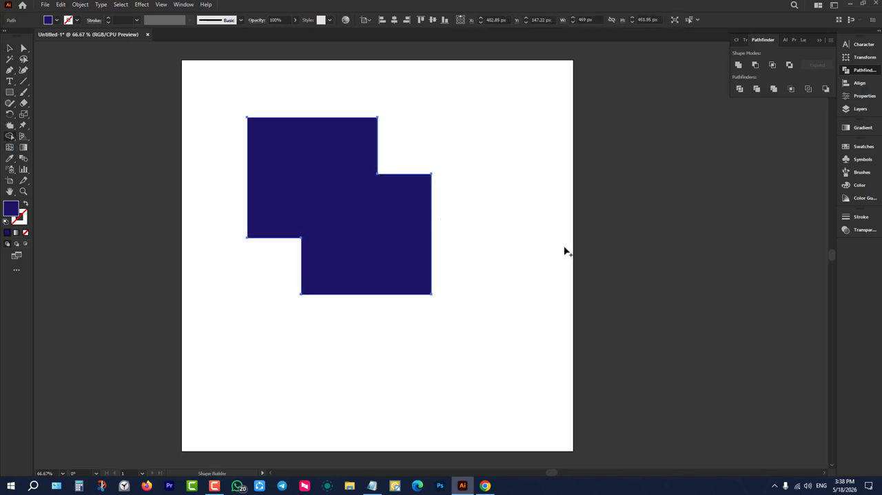
Move the combined shape around the artboard to test it as one object, leaving it near the center.
{"action": "left_click", "coordinate": [9, 47]}
{"action": "left_click_drag", "start_coordinate": [295, 153], "coordinate": [394, 186]}
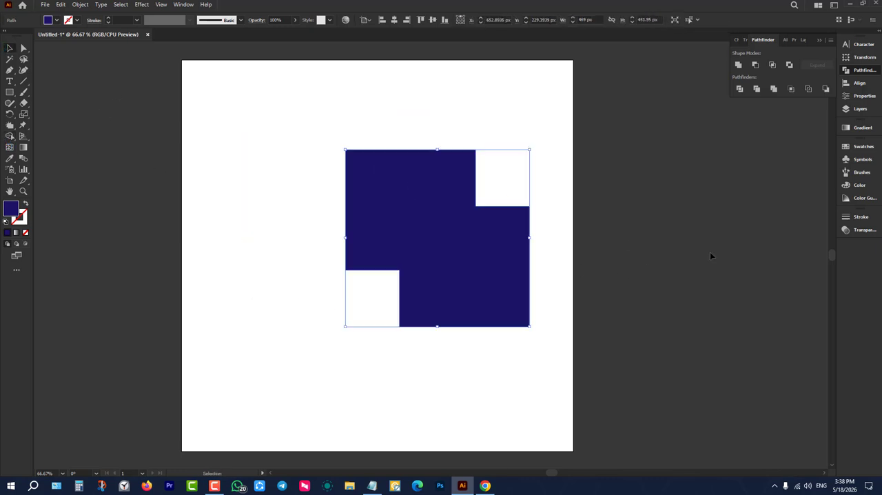
{"action": "left_click_drag", "start_coordinate": [479, 260], "coordinate": [419, 235]}
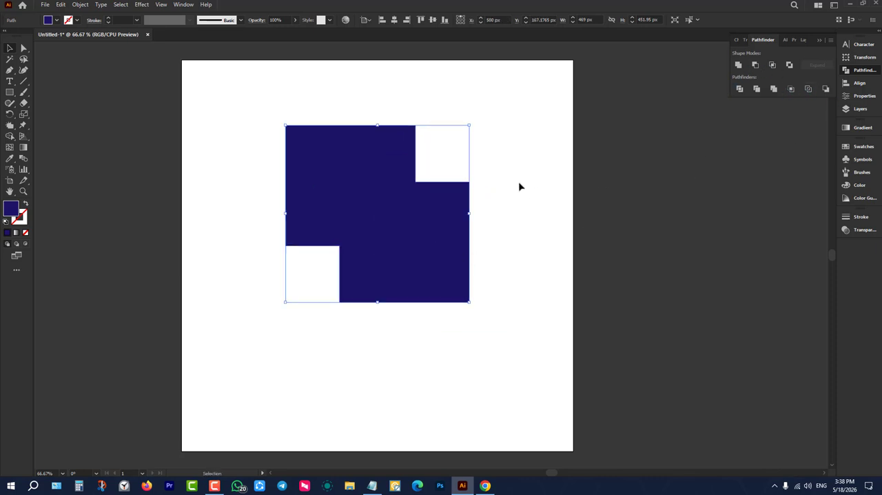
{"action": "left_click_drag", "start_coordinate": [391, 232], "coordinate": [387, 207]}
{"action": "left_click", "coordinate": [664, 157]}
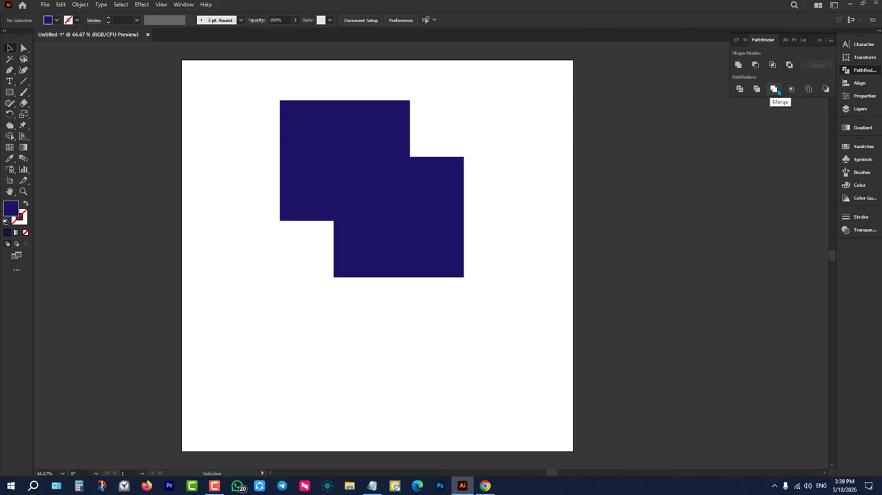
{"action": "left_click_drag", "start_coordinate": [415, 186], "coordinate": [450, 241]}
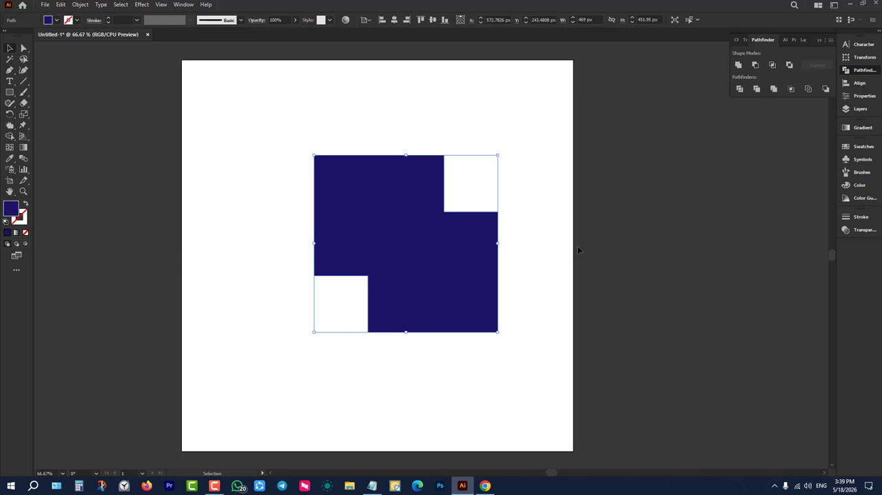
Undo the moves and the Shape Builder combination to restore the two overlapping rectangles, and clear the selection.
{"action": "left_click", "coordinate": [774, 89]}
{"action": "left_click", "coordinate": [356, 115]}
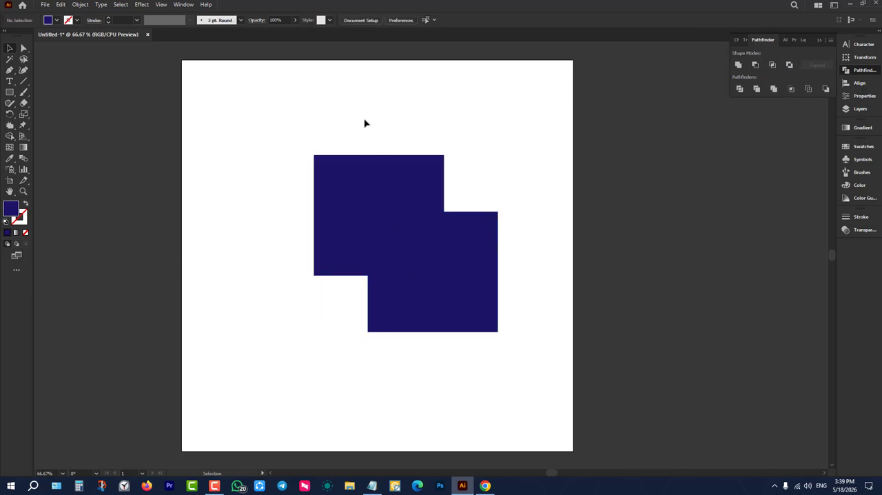
{"action": "left_click_drag", "start_coordinate": [354, 113], "coordinate": [549, 289]}
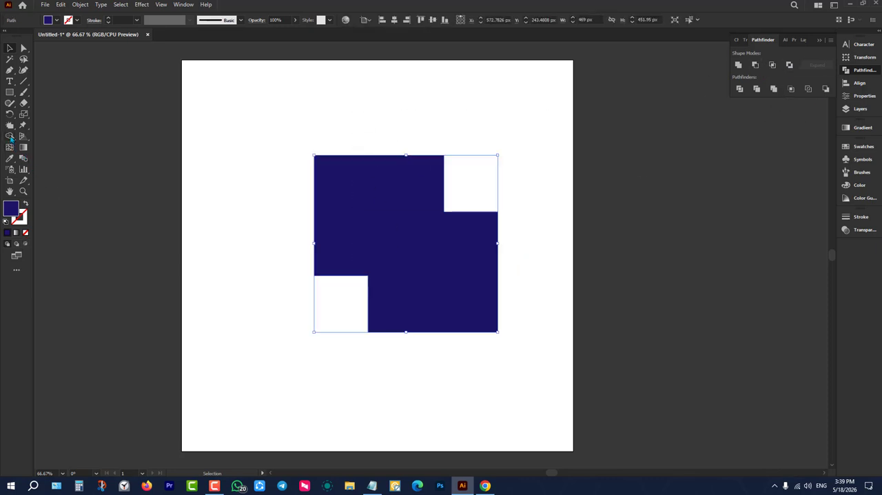
{"action": "left_click_drag", "start_coordinate": [240, 142], "coordinate": [422, 236]}
{"action": "key", "text": "ctrl+z"}
{"action": "key", "text": "ctrl+z"}
{"action": "key", "text": "ctrl+z"}
{"action": "key", "text": "ctrl+z"}
{"action": "key", "text": "ctrl+z"}
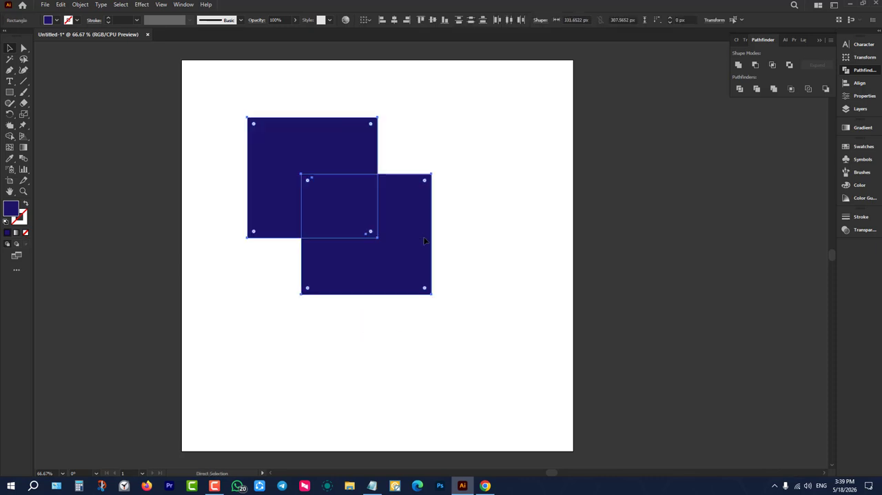
{"action": "key", "text": "v"}
{"action": "left_click", "coordinate": [464, 118]}
Fill the front rectangle with red and deselect it.
{"action": "left_click_drag", "start_coordinate": [464, 94], "coordinate": [312, 187]}
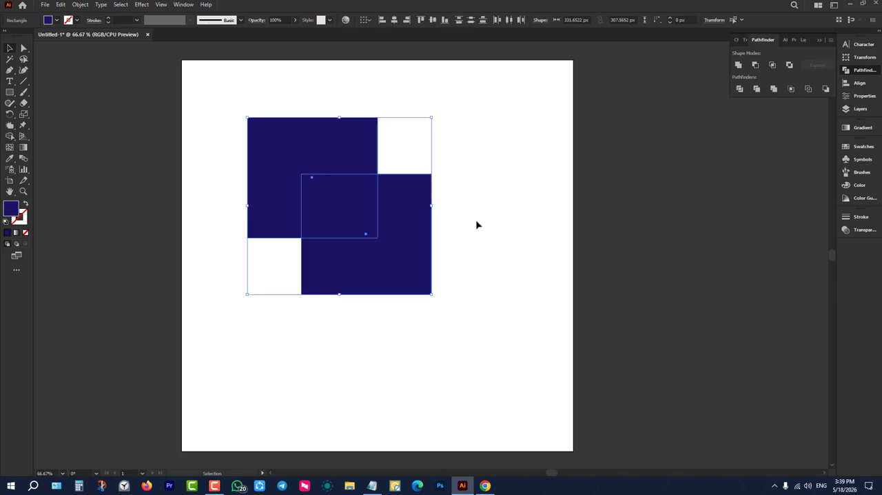
{"action": "left_click", "coordinate": [325, 178]}
{"action": "left_click", "coordinate": [55, 20]}
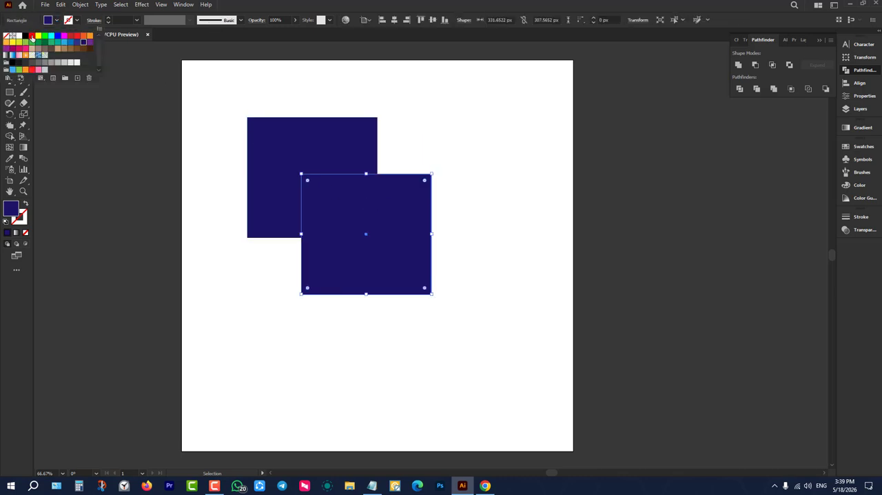
{"action": "left_click", "coordinate": [31, 36]}
{"action": "left_click", "coordinate": [154, 200]}
Move both rectangles together down and right toward the artboard's center, and activate the Shape Builder tool for them.
{"action": "left_click_drag", "start_coordinate": [193, 97], "coordinate": [445, 292]}
{"action": "left_click_drag", "start_coordinate": [372, 213], "coordinate": [426, 263]}
{"action": "scroll", "coordinate": [424, 263], "scroll_direction": "down", "scroll_amount": 2}
{"action": "left_click", "coordinate": [9, 137]}
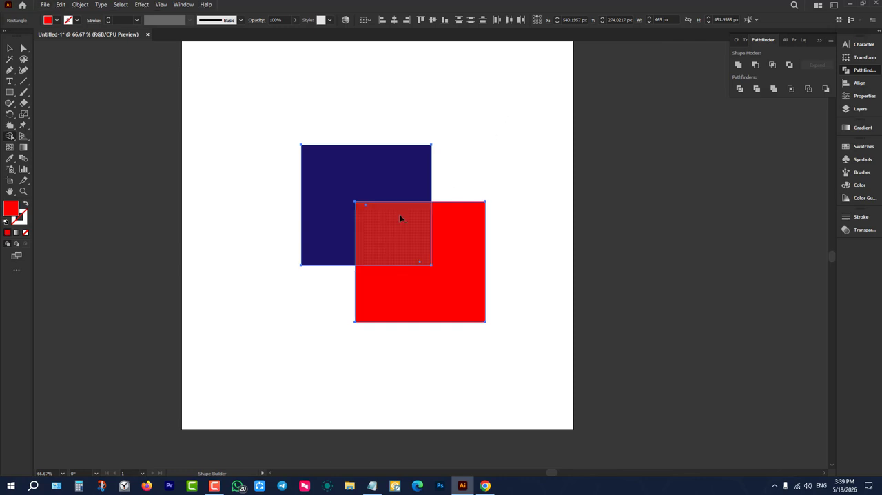
Try erasing the red rectangle with its overlap and the remaining navy region using Shape Builder, and undo both removals.
{"action": "left_click_drag", "start_coordinate": [397, 213], "coordinate": [544, 326]}
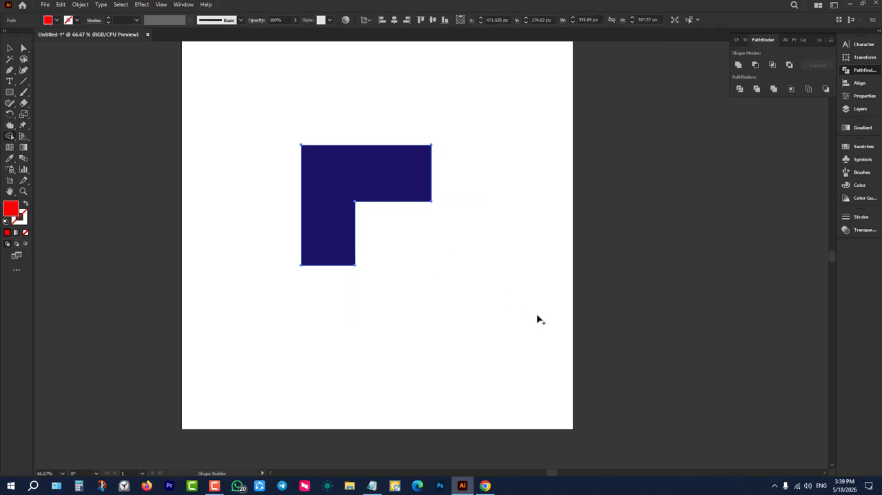
{"action": "left_click_drag", "start_coordinate": [392, 174], "coordinate": [474, 292]}
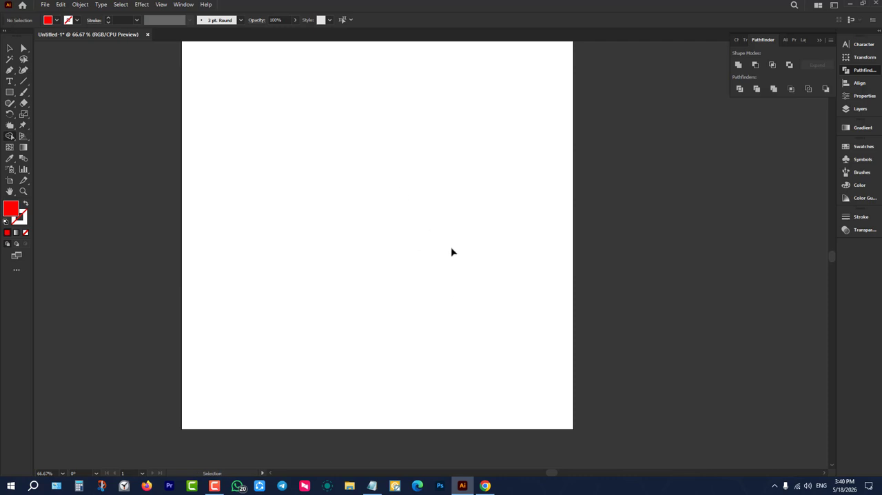
{"action": "key", "text": "ctrl+z"}
{"action": "key", "text": "ctrl+z"}
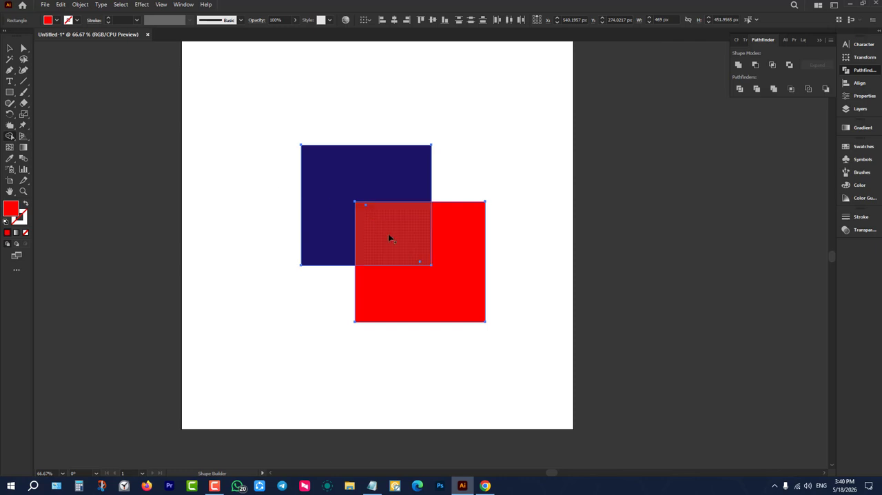
Try subtracting the red rectangle and the overlap from the navy rectangle with Shape Builder, and undo it.
{"action": "left_click_drag", "start_coordinate": [388, 235], "coordinate": [537, 347]}
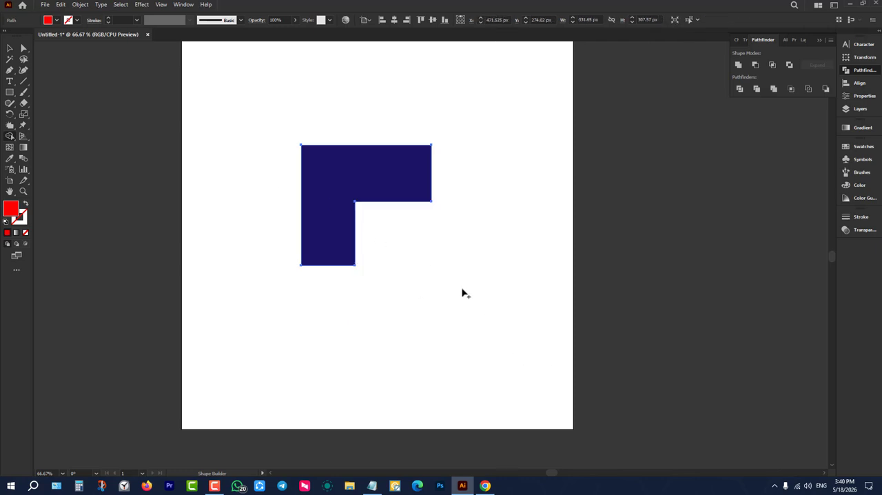
{"action": "key", "text": "ctrl+z"}
{"action": "key", "text": "ctrl+z"}
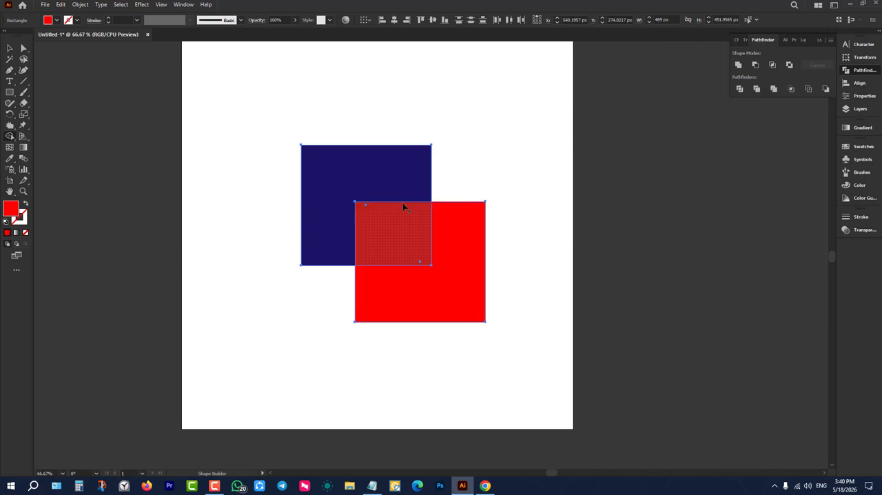
Try merging both rectangles with Shape Builder and, separately, erasing the overlap with the red region, undoing each attempt.
{"action": "left_click_drag", "start_coordinate": [403, 204], "coordinate": [498, 324]}
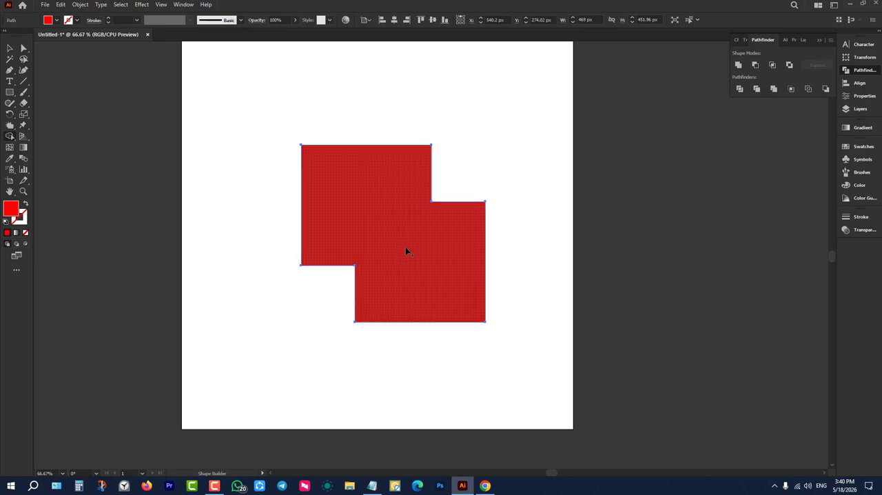
{"action": "key", "text": "ctrl+z"}
{"action": "left_click_drag", "start_coordinate": [396, 238], "coordinate": [545, 362]}
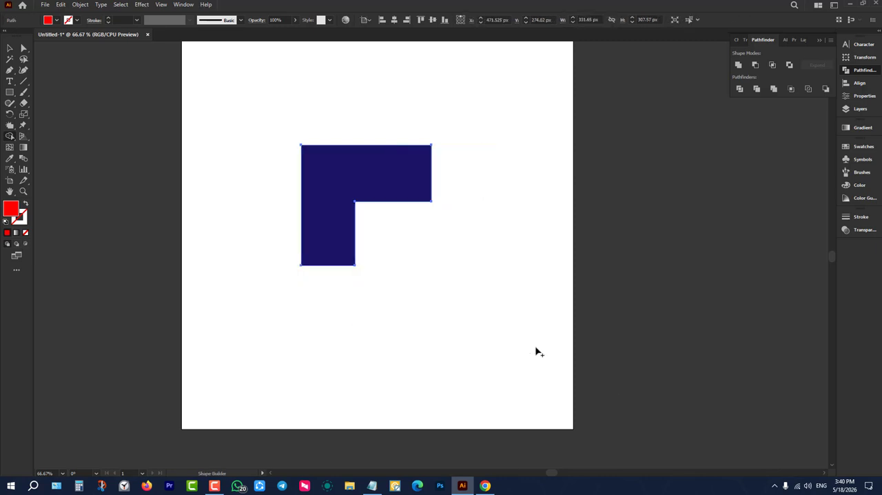
{"action": "key", "text": "ctrl+z"}
{"action": "key", "text": "ctrl+z"}
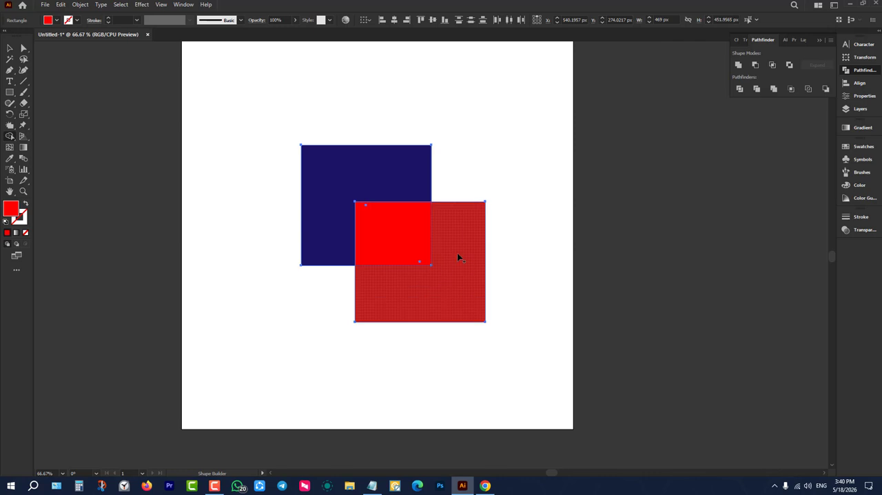
Try erasing the two outer regions with Shape Builder and, separately, erasing only the overlap, undoing each attempt.
{"action": "mouse_move", "coordinate": [457, 257]}
{"action": "left_mouse_down"}
{"action": "mouse_move", "coordinate": [459, 228]}
{"action": "mouse_move", "coordinate": [328, 190]}
{"action": "left_mouse_up"}
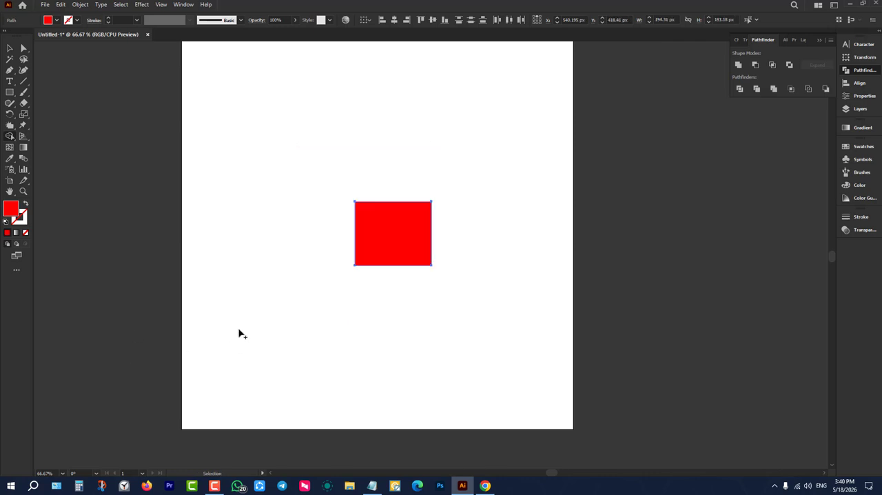
{"action": "key", "text": "ctrl+z"}
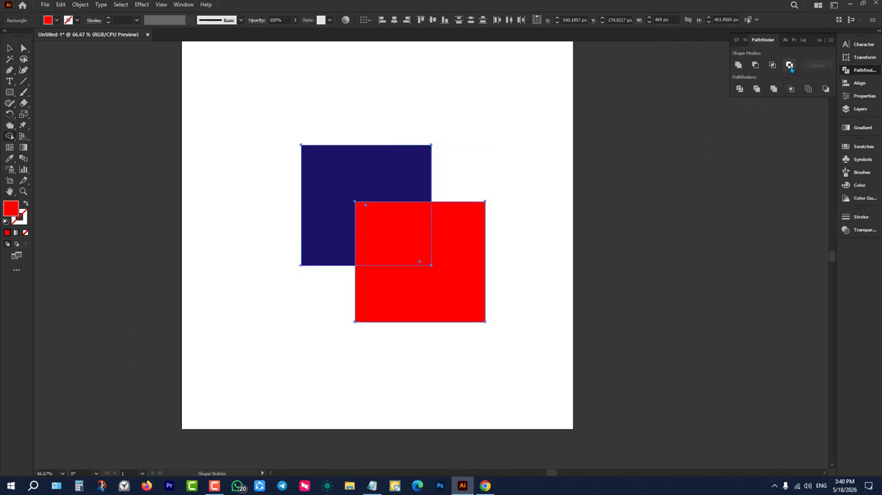
{"action": "left_click", "coordinate": [380, 228], "text": "alt"}
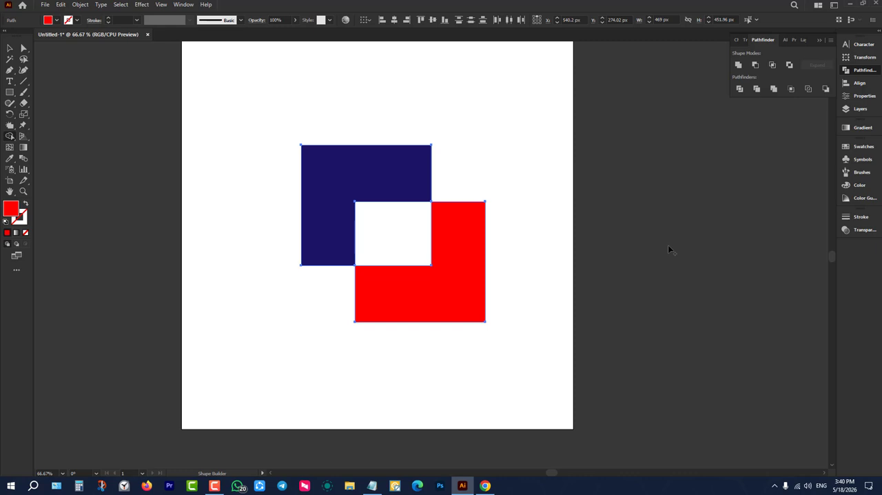
{"action": "key", "text": "ctrl+z"}
{"action": "key", "text": "ctrl+z"}
{"action": "key", "text": "ctrl+z"}
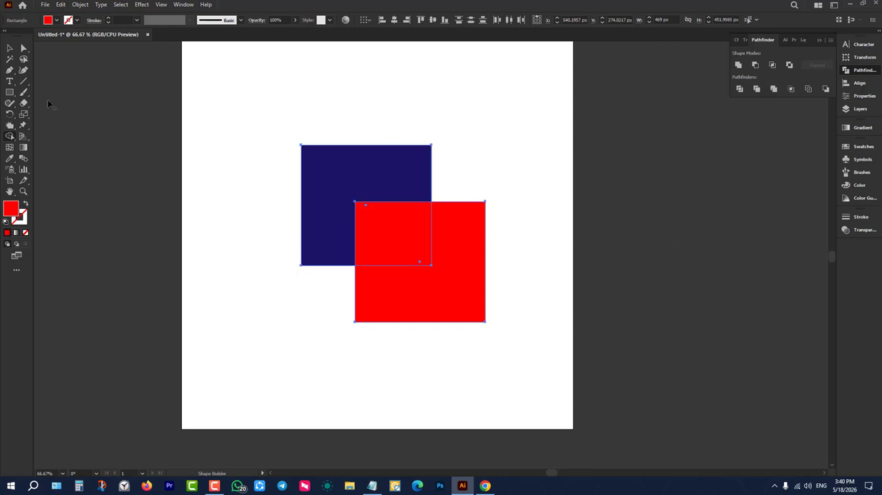
Select both overlapping rectangles and delete them to clear the artboard.
{"action": "left_click", "coordinate": [10, 49]}
{"action": "left_click", "coordinate": [226, 141]}
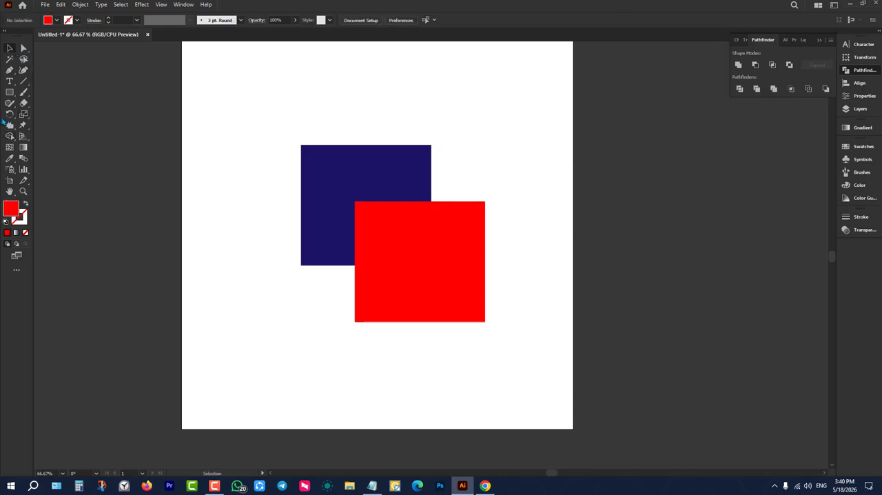
{"action": "left_click", "coordinate": [11, 138]}
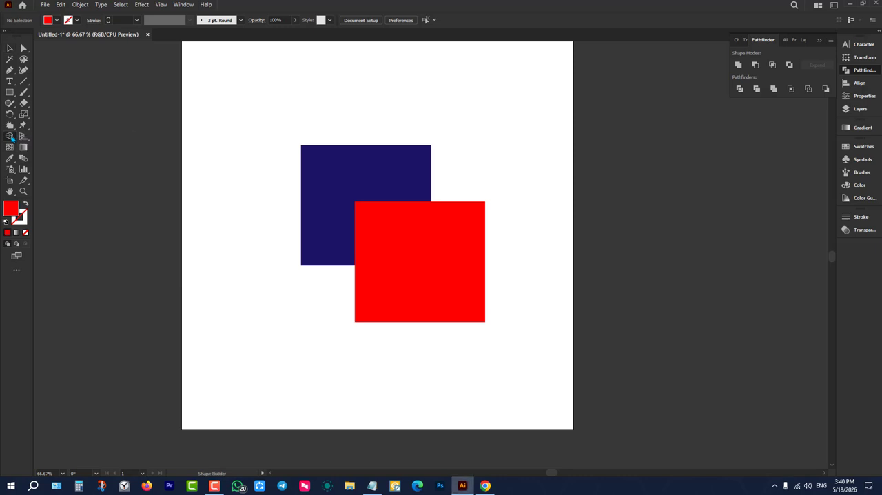
{"action": "key", "text": "ctrl+a"}
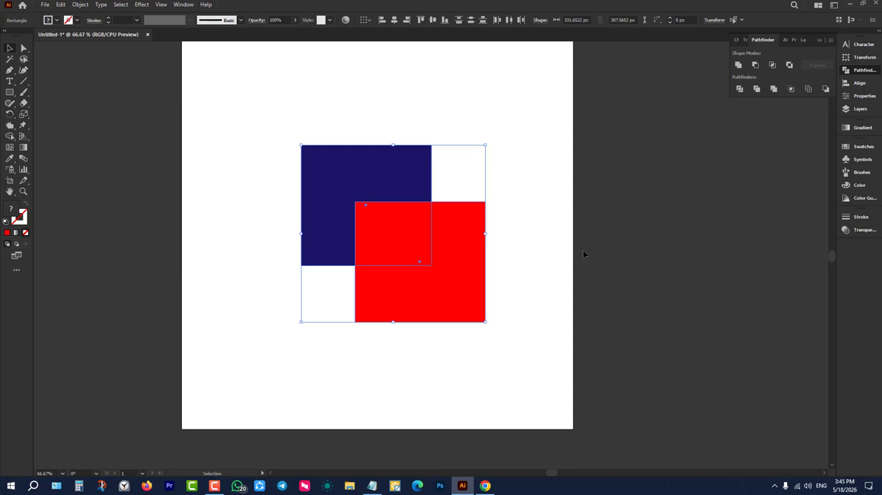
{"action": "left_click_drag", "start_coordinate": [507, 149], "coordinate": [378, 251]}
{"action": "key", "text": "Delete"}
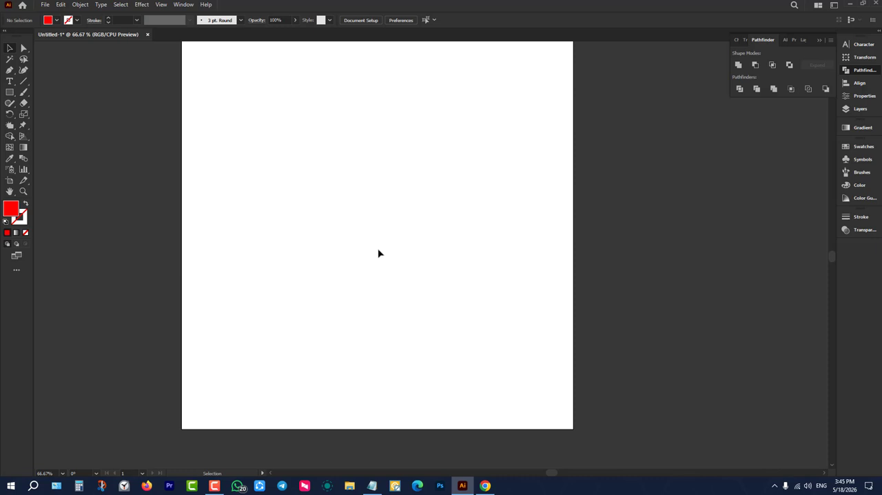
Draw a red square about 281 px wide near the artboard's upper-left corner.
{"action": "left_click_drag", "start_coordinate": [10, 137], "coordinate": [10, 138]}
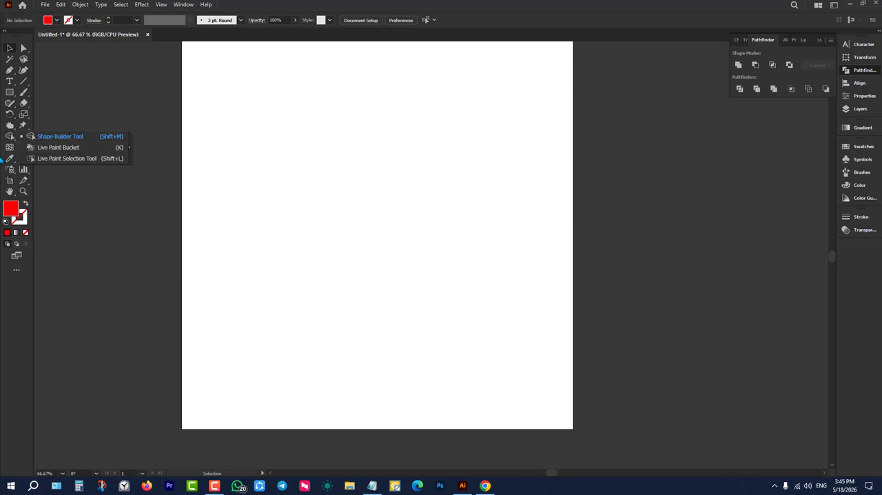
{"action": "left_click", "coordinate": [9, 92]}
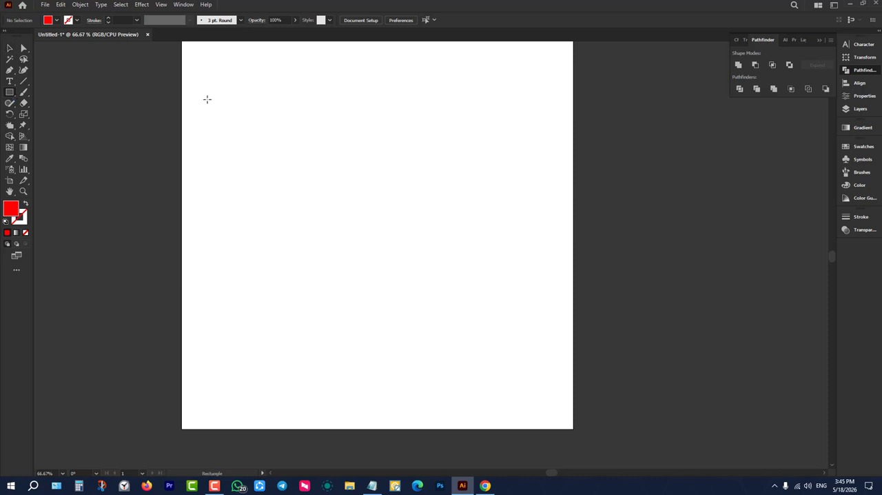
{"action": "left_click_drag", "start_coordinate": [227, 75], "coordinate": [336, 185]}
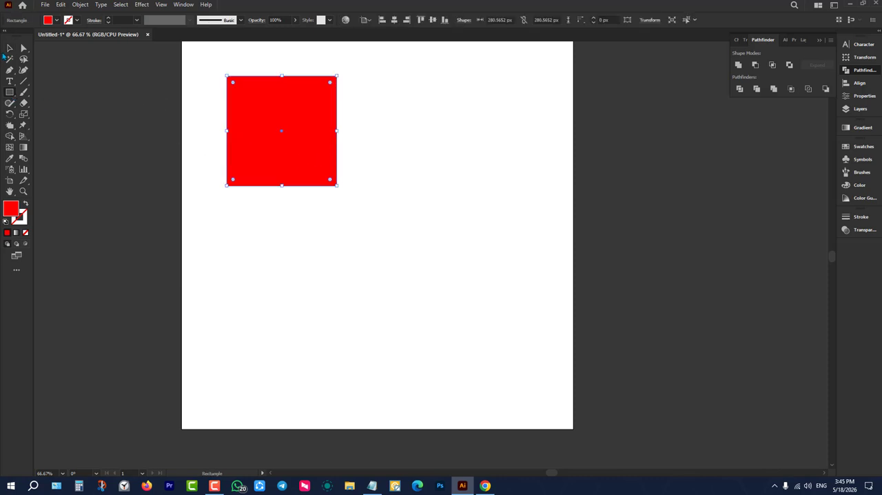
Duplicate the red square diagonally down and right, repeating the copy to make six evenly offset squares, and deselect.
{"action": "left_click", "coordinate": [10, 47]}
{"action": "left_click_drag", "start_coordinate": [275, 130], "coordinate": [298, 152]}
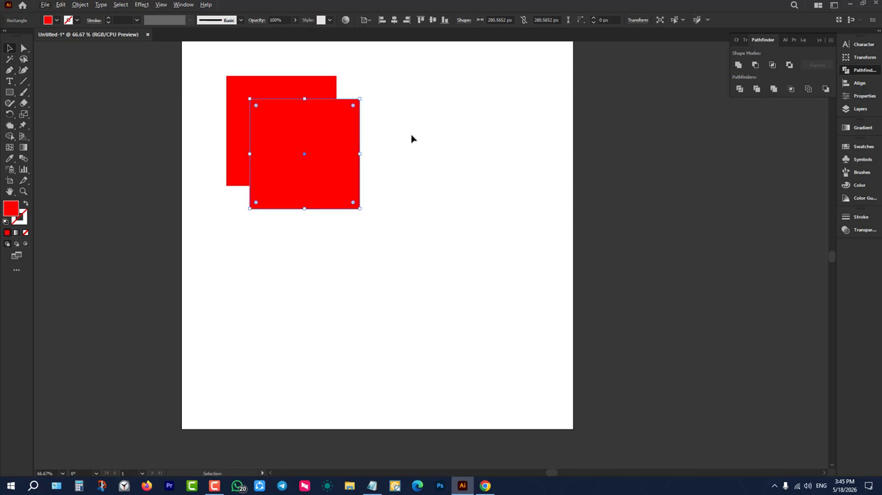
{"action": "key", "text": "ctrl+d"}
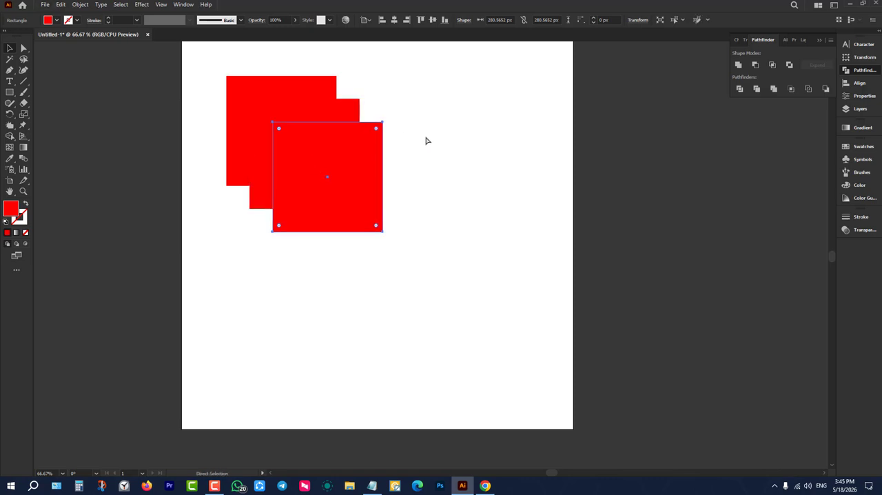
{"action": "key", "text": "ctrl+d"}
{"action": "key", "text": "ctrl+d"}
{"action": "key", "text": "ctrl+d"}
{"action": "left_click", "coordinate": [462, 232]}
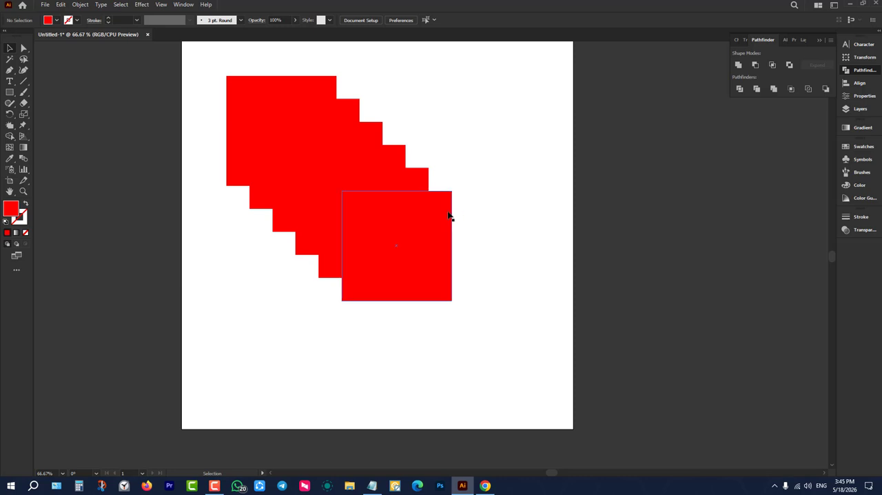
{"action": "left_click", "coordinate": [447, 216]}
{"action": "left_click", "coordinate": [57, 20]}
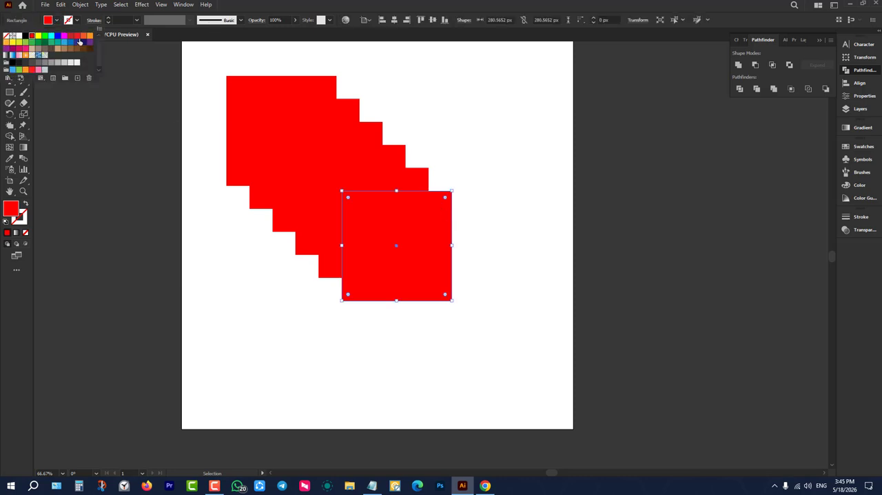
{"action": "left_click", "coordinate": [345, 93]}
{"action": "left_click", "coordinate": [483, 64]}
Move all six squares together to the artboard's center and activate the Live Paint Bucket for them.
{"action": "left_click_drag", "start_coordinate": [494, 61], "coordinate": [204, 310]}
{"action": "left_click_drag", "start_coordinate": [315, 169], "coordinate": [356, 209]}
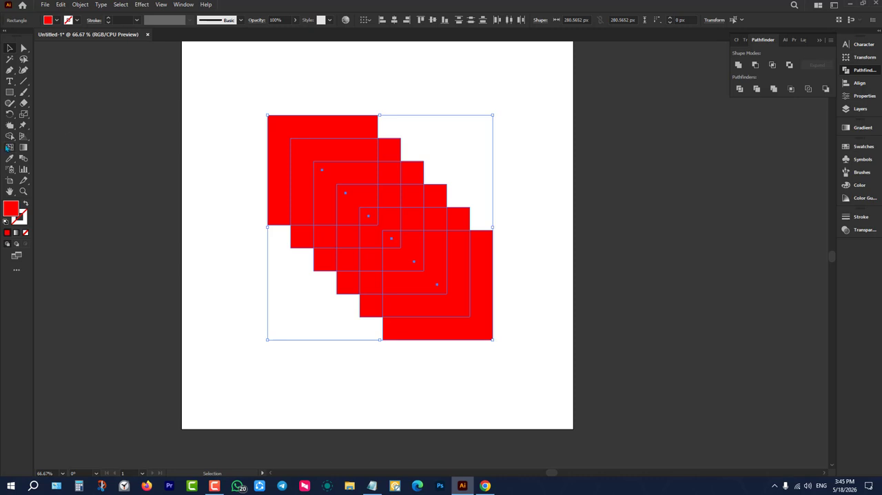
{"action": "right_click", "coordinate": [9, 139]}
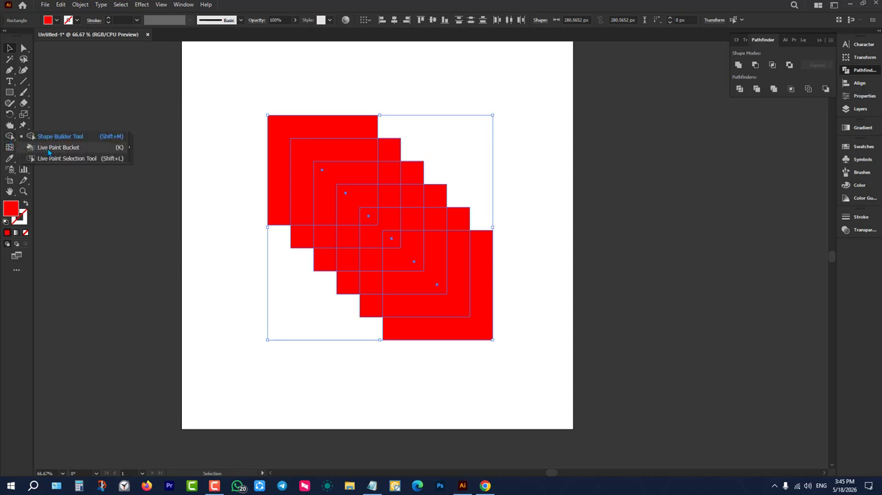
{"action": "left_click", "coordinate": [58, 148]}
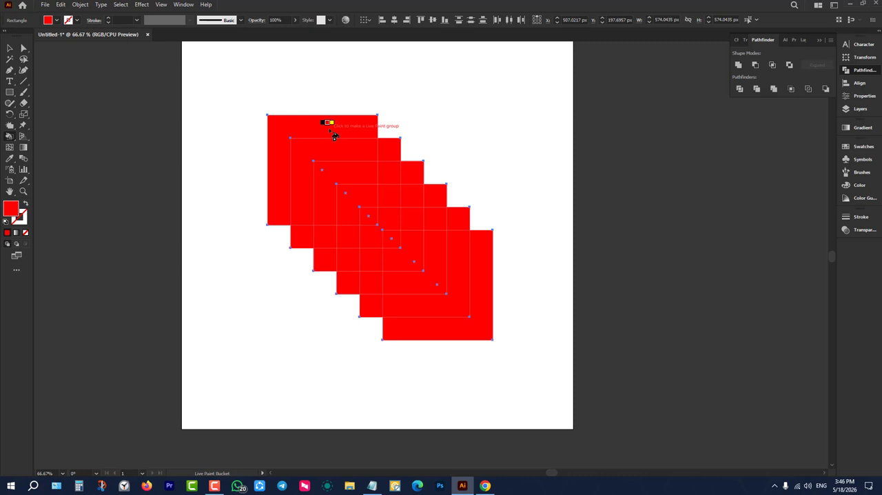
Make the squares a Live Paint group, filling the uppermost L-shaped region black and the adjacent inner one yellow.
{"action": "key", "text": "Left"}
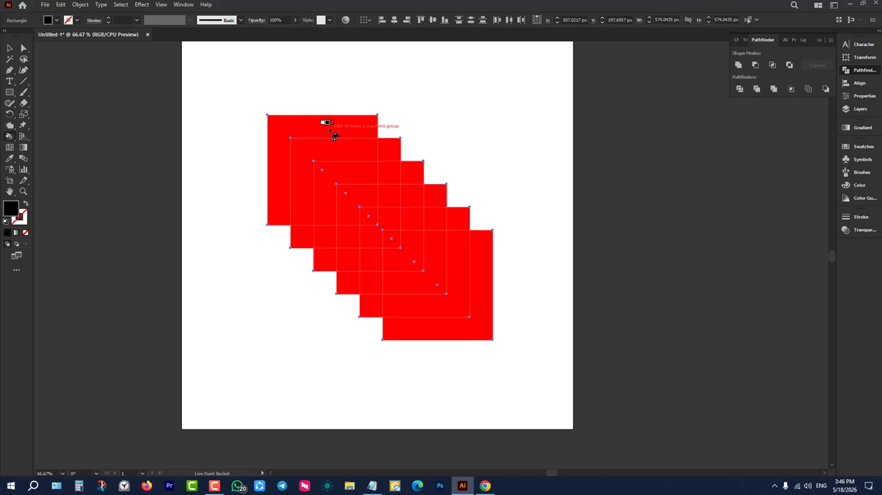
{"action": "left_click", "coordinate": [333, 135]}
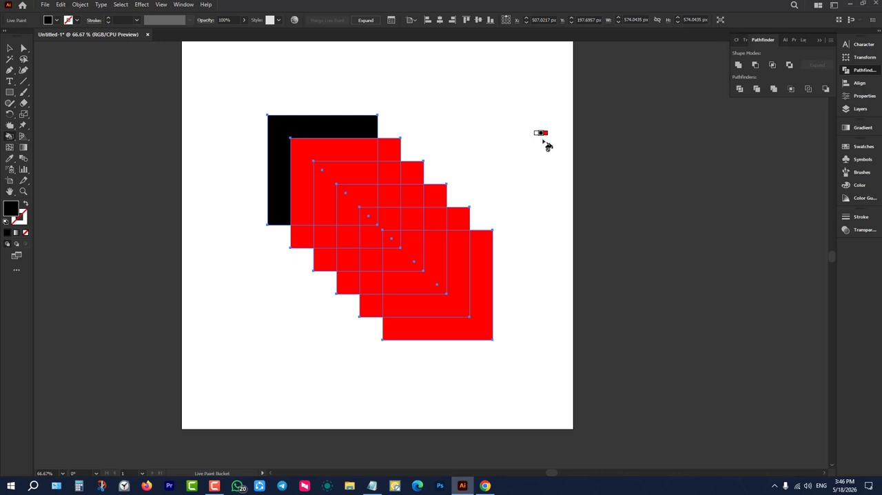
{"action": "key", "text": "Right"}
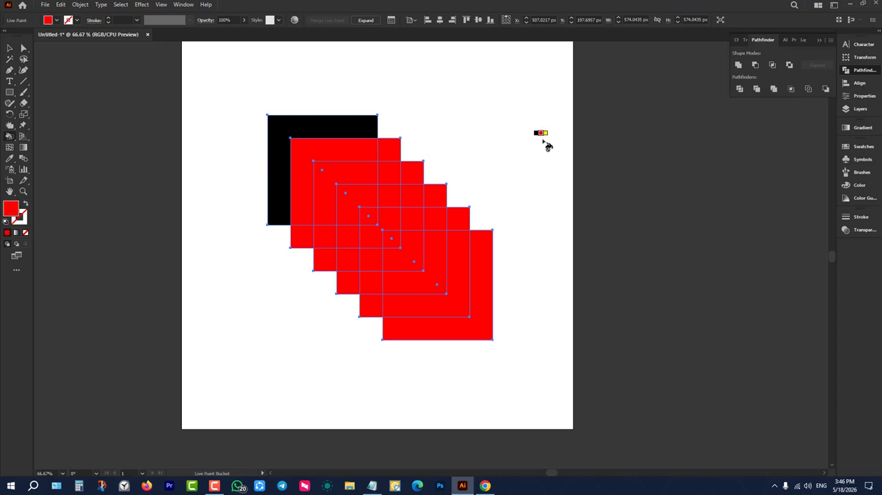
{"action": "key", "text": "Right"}
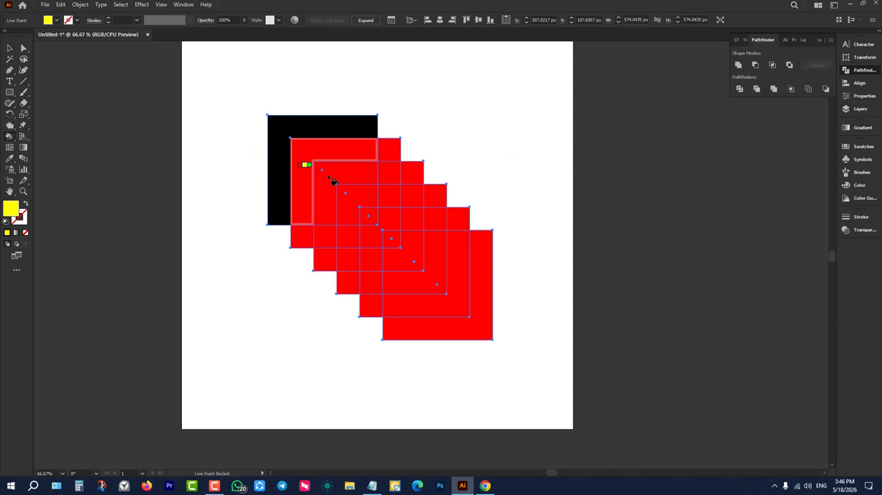
{"action": "left_click", "coordinate": [332, 153]}
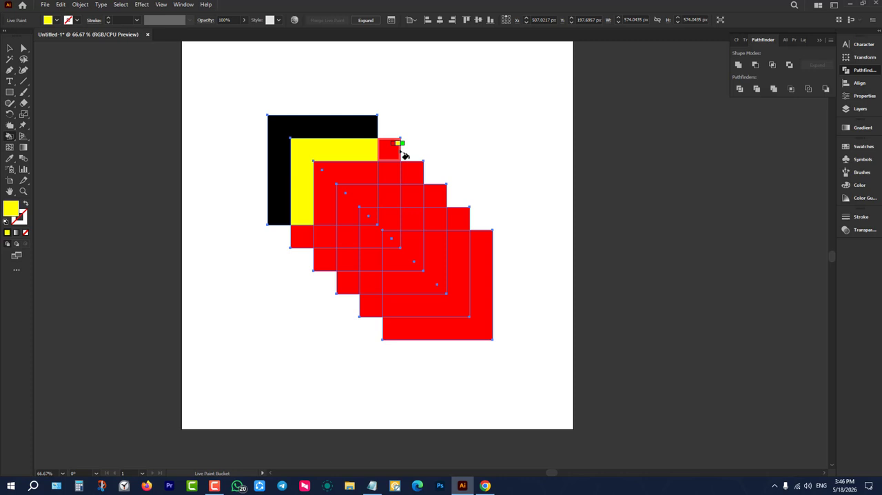
Fill the two small corner regions beside the yellow area and the L-shaped region inside it with green.
{"action": "key", "text": "Right"}
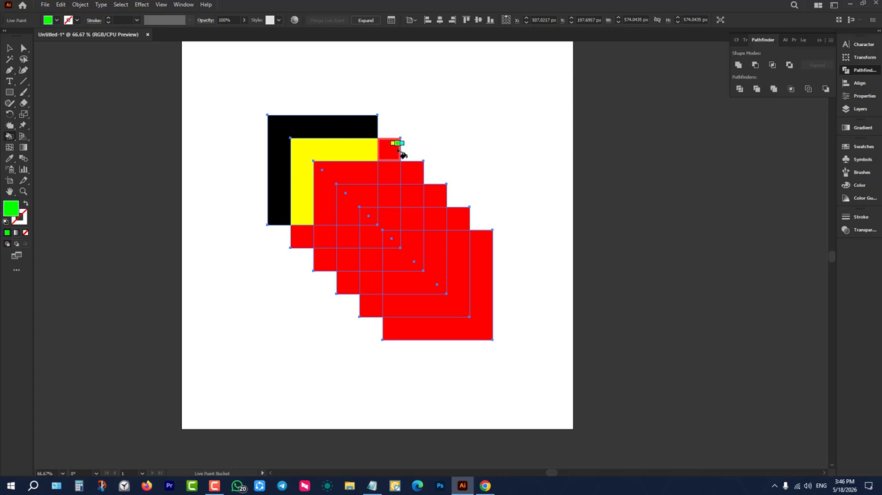
{"action": "left_click", "coordinate": [398, 150]}
{"action": "left_click", "coordinate": [305, 245]}
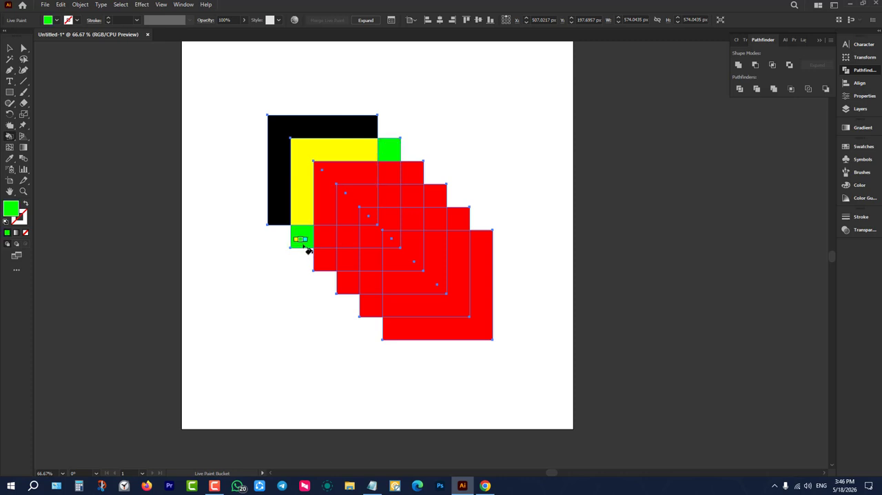
{"action": "left_click", "coordinate": [321, 182]}
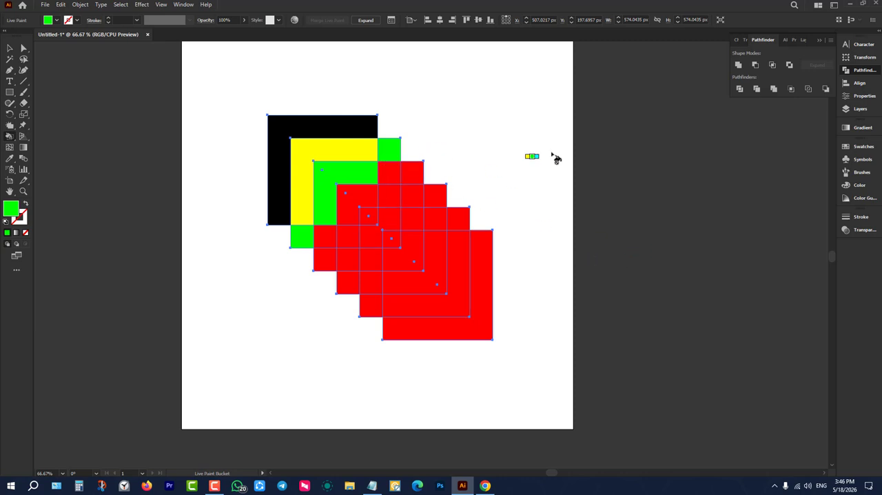
Fill the L-shaped region inside the green L and the two small corner regions beside the green L with cyan.
{"action": "key", "text": "Right"}
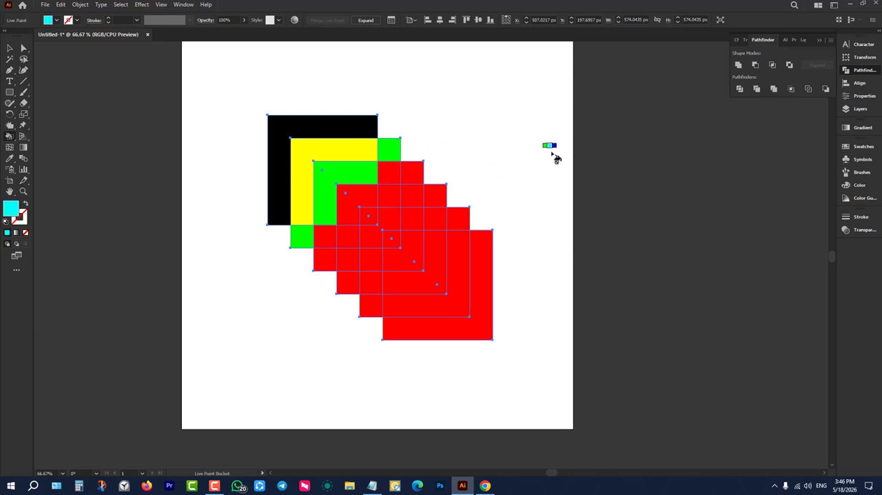
{"action": "left_click", "coordinate": [389, 172]}
{"action": "left_click", "coordinate": [355, 205]}
{"action": "left_click", "coordinate": [331, 245]}
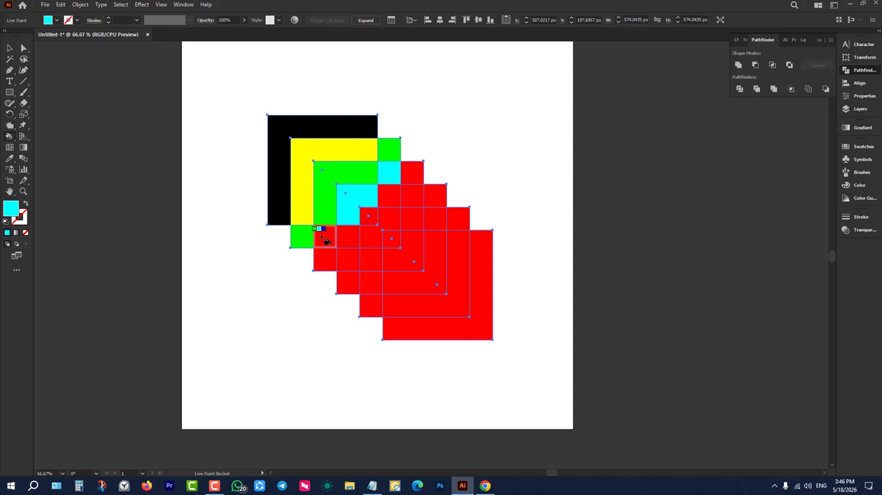
Fill the diagonal row of five small regions bordering the cyan areas with blue.
{"action": "key", "text": "Right"}
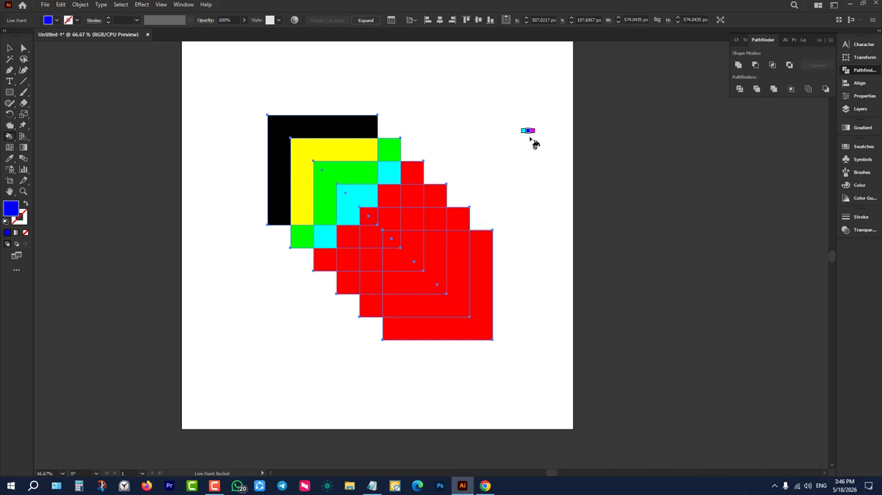
{"action": "left_click", "coordinate": [417, 173]}
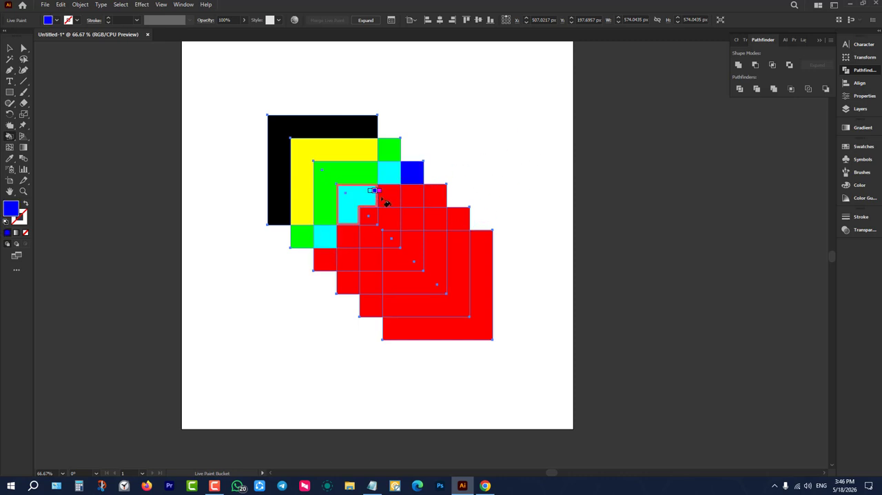
{"action": "left_click", "coordinate": [389, 196]}
{"action": "left_click", "coordinate": [368, 215]}
{"action": "left_click", "coordinate": [346, 238]}
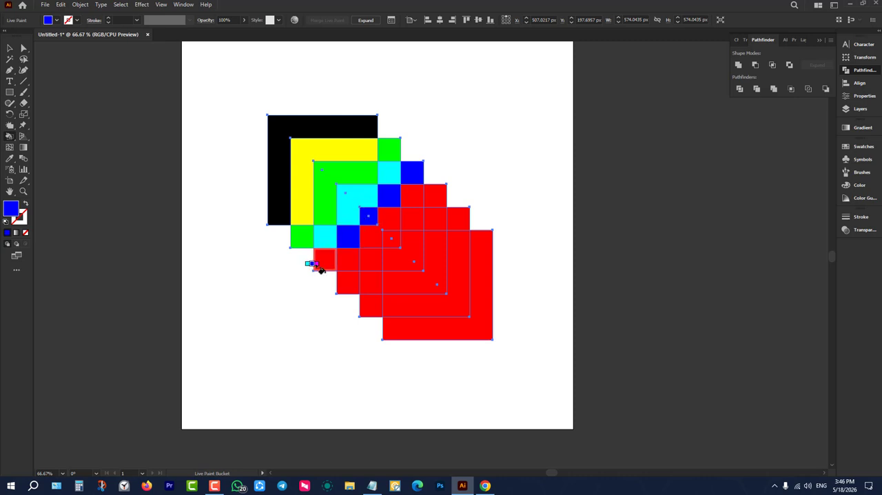
{"action": "left_click", "coordinate": [322, 260]}
Fill the diagonal band of small regions bordering the blue ones with magenta, including both outer corner cells.
{"action": "key", "text": "Right"}
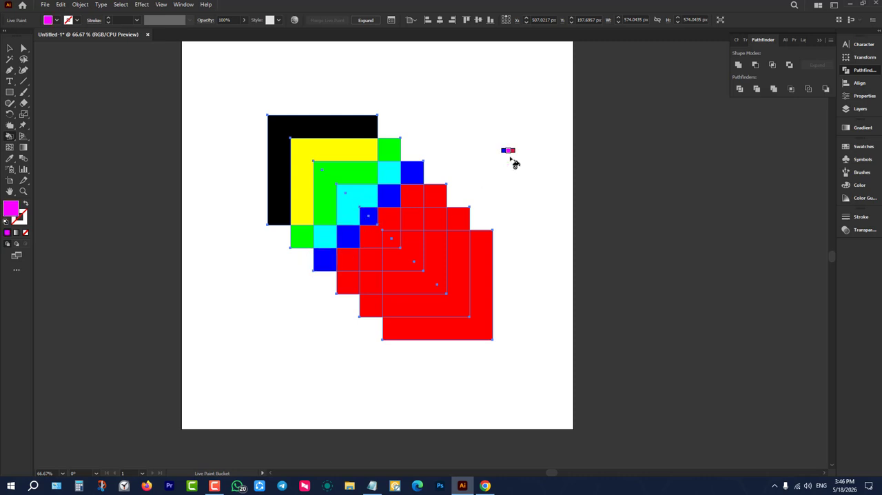
{"action": "left_click", "coordinate": [411, 196]}
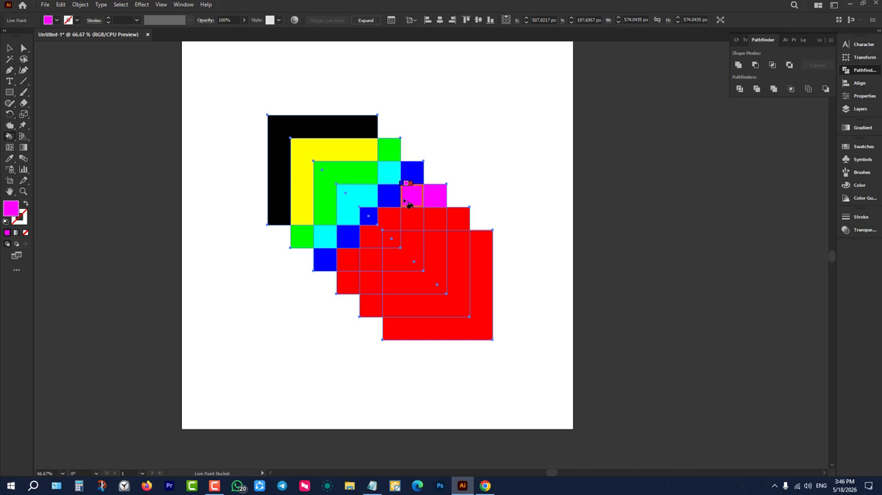
{"action": "left_click", "coordinate": [389, 218]}
{"action": "left_click", "coordinate": [370, 238]}
{"action": "left_click", "coordinate": [348, 260]}
{"action": "left_click", "coordinate": [347, 283]}
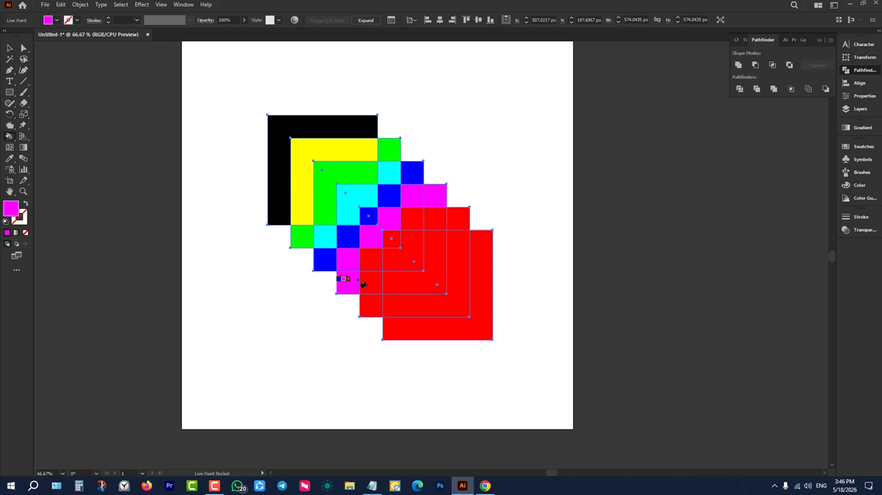
Fill the three small regions diagonally bordering the magenta band with dark red.
{"action": "key", "text": "Right"}
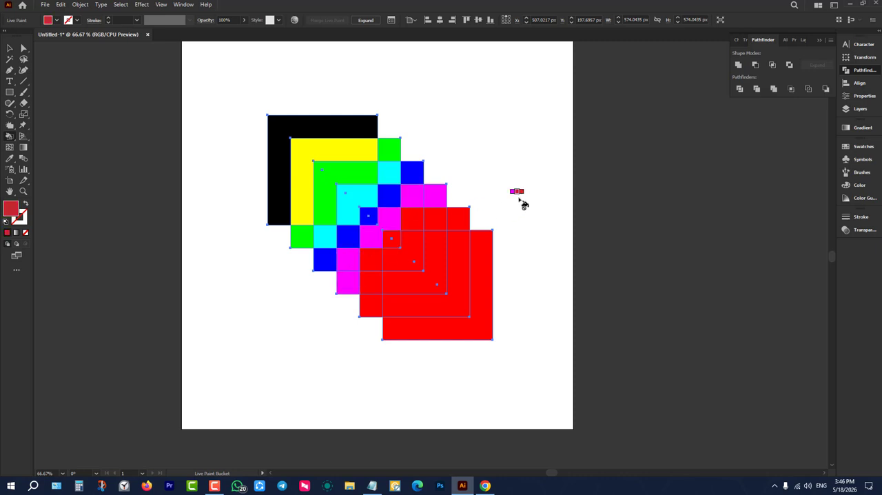
{"action": "left_click", "coordinate": [370, 255]}
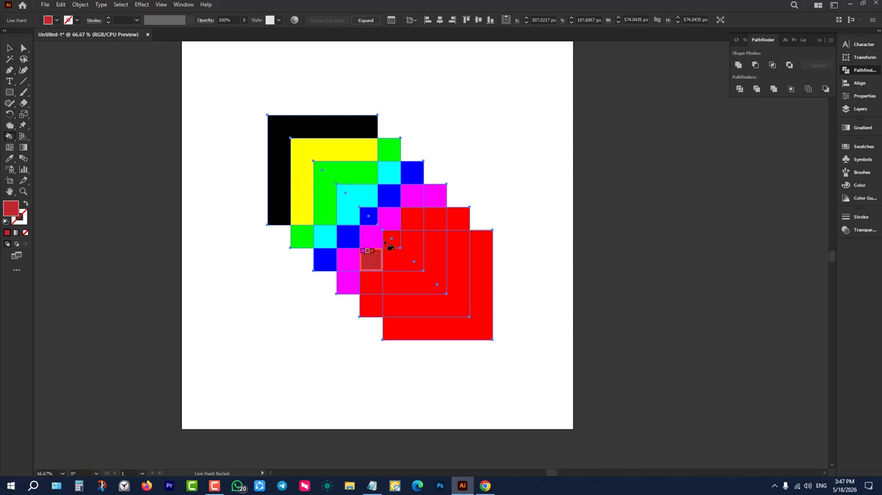
{"action": "left_click", "coordinate": [415, 215]}
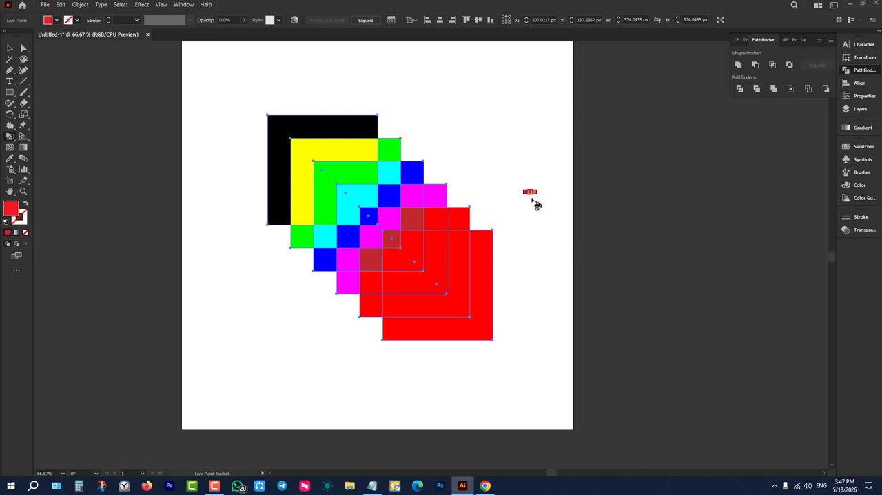
Fill the fifth square's two outer corner cells and the adjoining L-shaped region orange-red, and the two outermost L-shaped regions in progressively lighter oranges.
{"action": "left_click", "coordinate": [371, 314]}
{"action": "key", "text": "Right"}
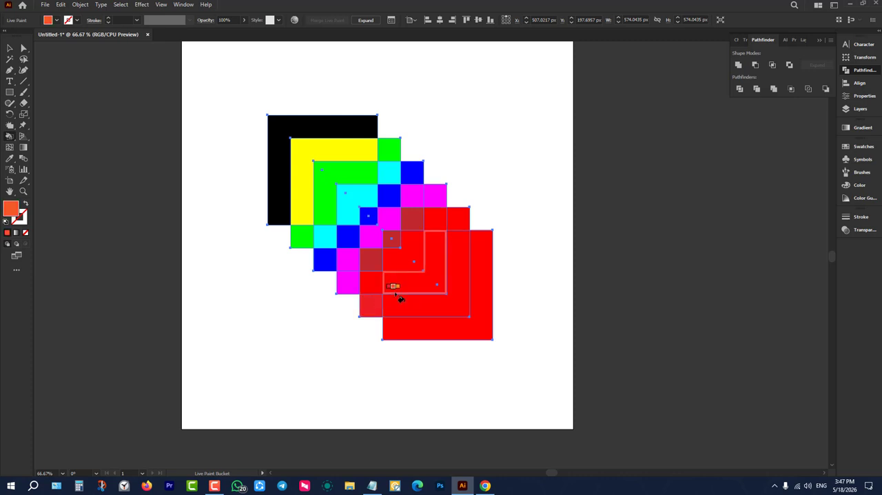
{"action": "left_click", "coordinate": [372, 304]}
{"action": "left_click", "coordinate": [395, 287]}
{"action": "left_click", "coordinate": [456, 219]}
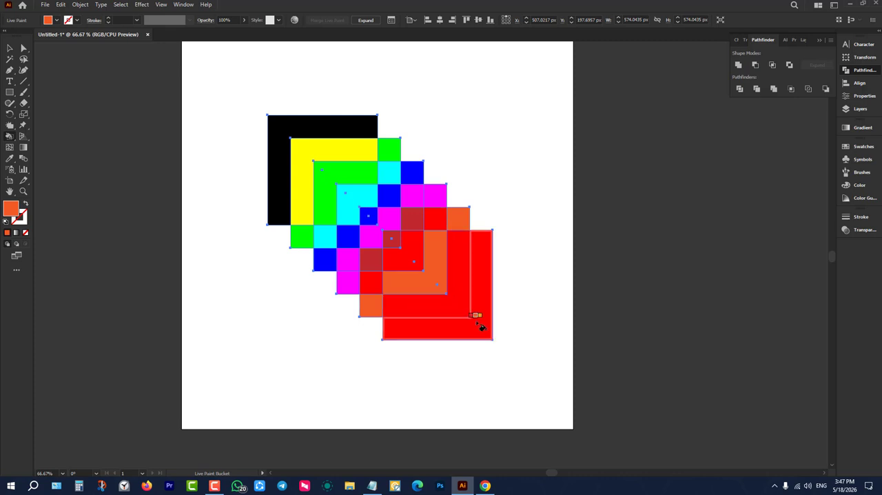
{"action": "key", "text": "Right"}
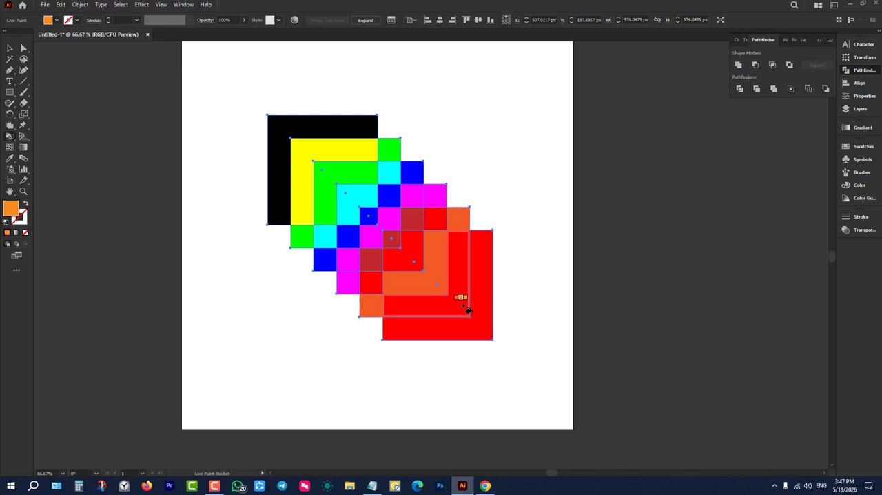
{"action": "left_click", "coordinate": [467, 309]}
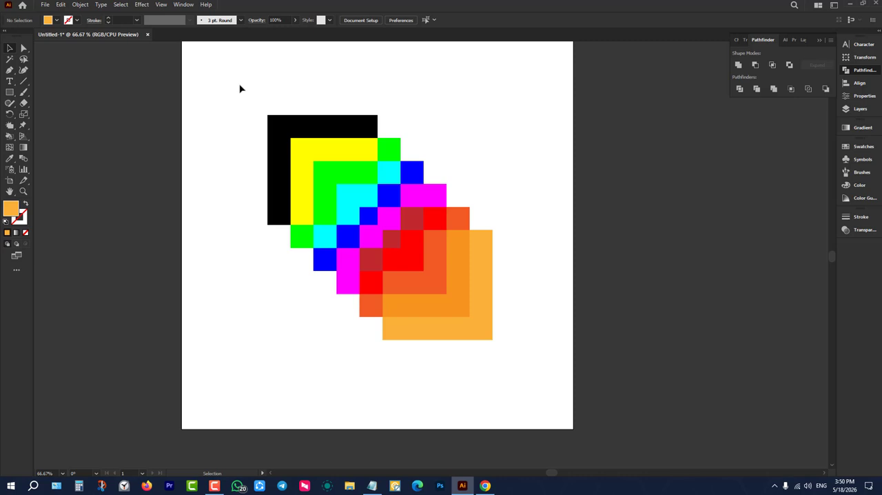
Move the Live Paint group slightly upward on the artboard and expand it into individual paths.
{"action": "left_click_drag", "start_coordinate": [240, 88], "coordinate": [571, 343]}
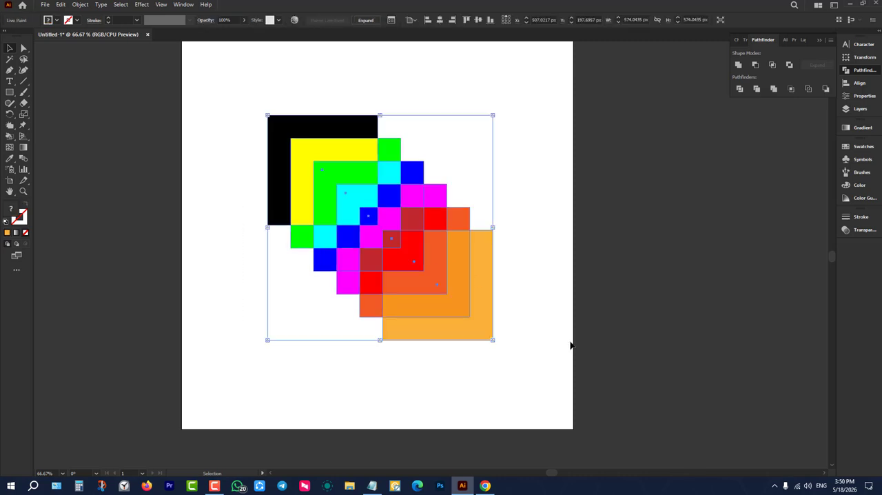
{"action": "left_click", "coordinate": [513, 197]}
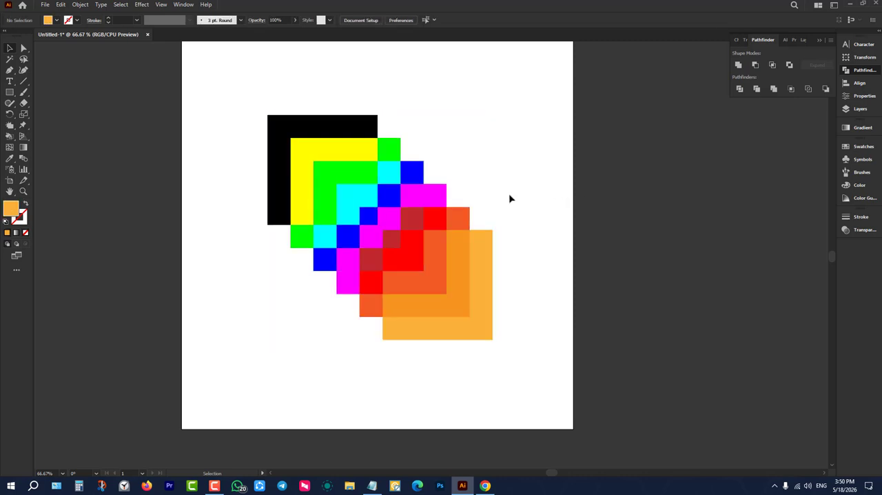
{"action": "left_click", "coordinate": [409, 199]}
{"action": "mouse_move", "coordinate": [409, 199]}
{"action": "left_mouse_down"}
{"action": "mouse_move", "coordinate": [569, 227]}
{"action": "mouse_move", "coordinate": [420, 195]}
{"action": "left_mouse_up"}
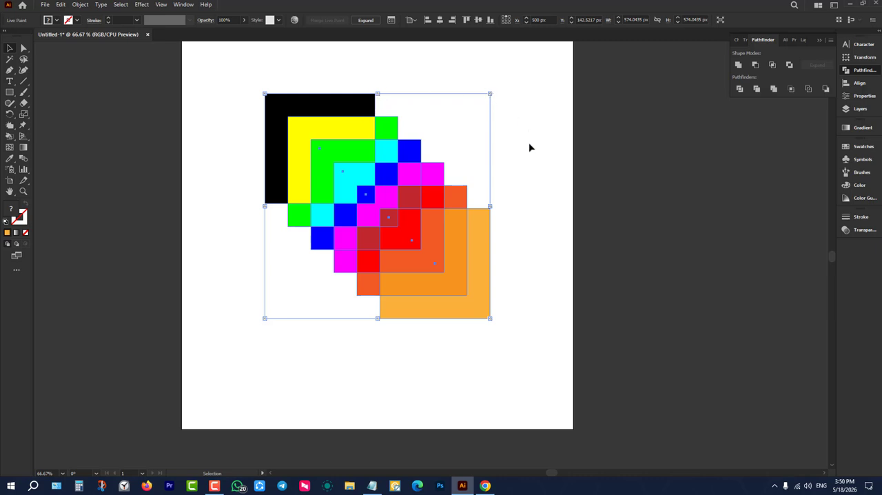
{"action": "left_click", "coordinate": [362, 22]}
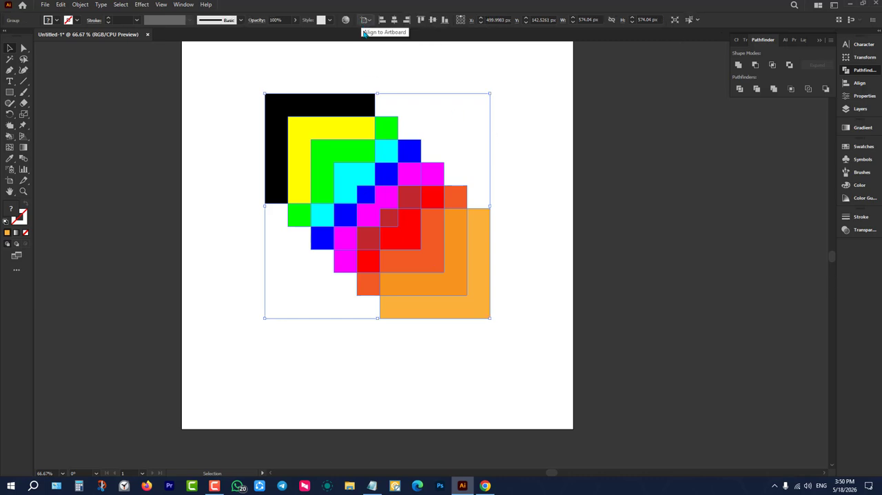
Move the expanded artwork back down toward the artboard's center, ungroup it and deselect.
{"action": "left_click", "coordinate": [358, 85]}
{"action": "left_click_drag", "start_coordinate": [338, 123], "coordinate": [352, 159]}
{"action": "right_click", "coordinate": [352, 159]}
{"action": "left_click", "coordinate": [396, 237]}
{"action": "left_click", "coordinate": [441, 133]}
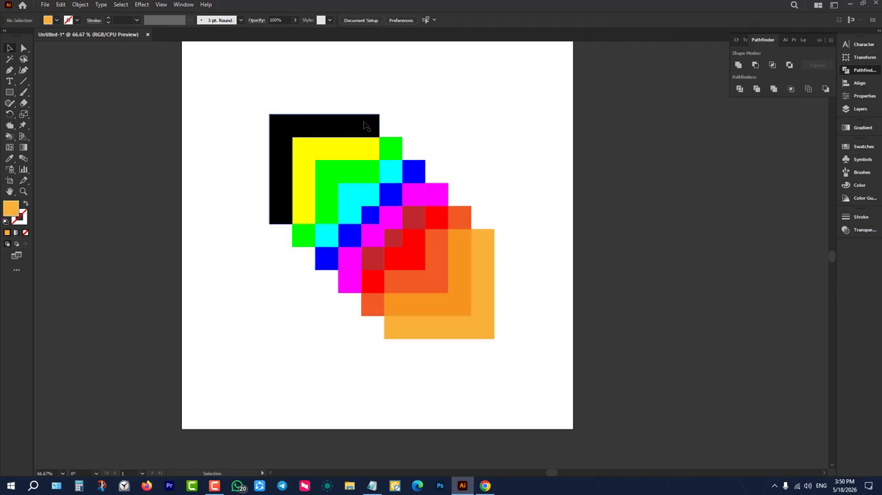
Pull the black and yellow L-shaped pieces and some green pieces apart, and delete all the artwork.
{"action": "left_click_drag", "start_coordinate": [368, 122], "coordinate": [361, 100]}
{"action": "left_click_drag", "start_coordinate": [344, 143], "coordinate": [511, 88]}
{"action": "left_click_drag", "start_coordinate": [393, 148], "coordinate": [404, 125]}
{"action": "left_click_drag", "start_coordinate": [355, 180], "coordinate": [336, 159]}
{"action": "left_click_drag", "start_coordinate": [623, 90], "coordinate": [239, 354]}
{"action": "key", "text": "Delete"}
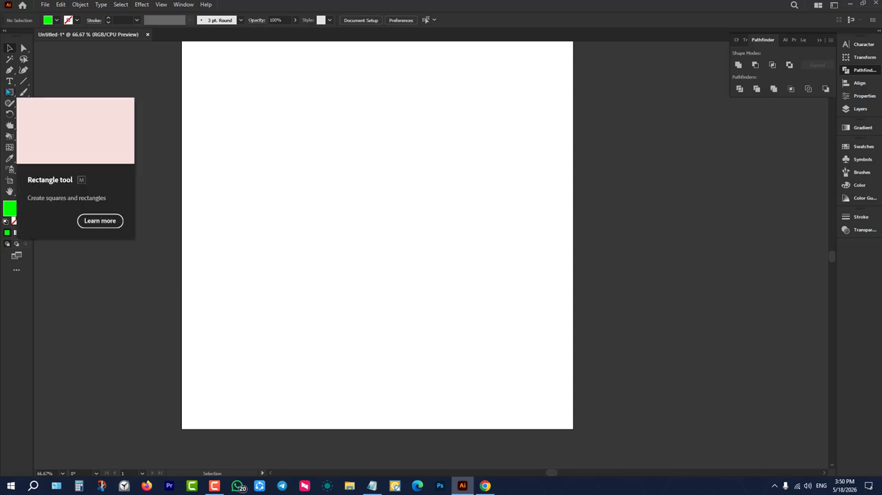
Undo the deletion, the piece moves, the ungrouping, the Live Paint expansion and the last orange fills, and deselect.
{"action": "key", "text": "ctrl+z"}
{"action": "key", "text": "ctrl+z"}
{"action": "key", "text": "ctrl+z"}
{"action": "key", "text": "ctrl+z"}
{"action": "key", "text": "ctrl+z"}
{"action": "key", "text": "ctrl+z"}
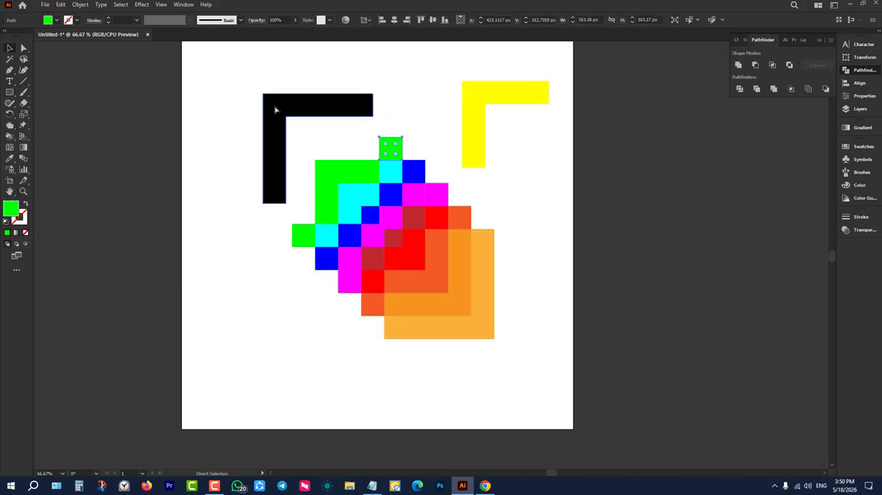
{"action": "key", "text": "ctrl+z"}
{"action": "key", "text": "ctrl+z"}
{"action": "key", "text": "ctrl+z"}
{"action": "key", "text": "ctrl+z"}
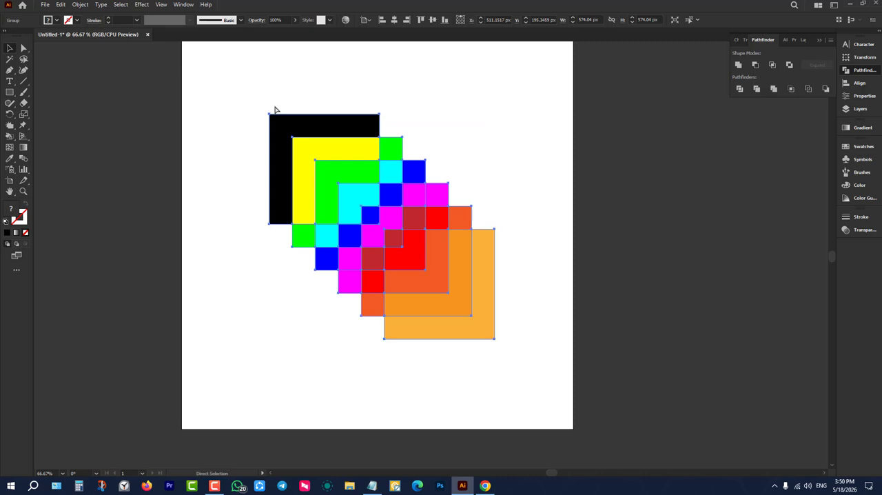
{"action": "key", "text": "ctrl+z"}
{"action": "key", "text": "ctrl+z"}
{"action": "key", "text": "ctrl+z"}
{"action": "key", "text": "ctrl+z"}
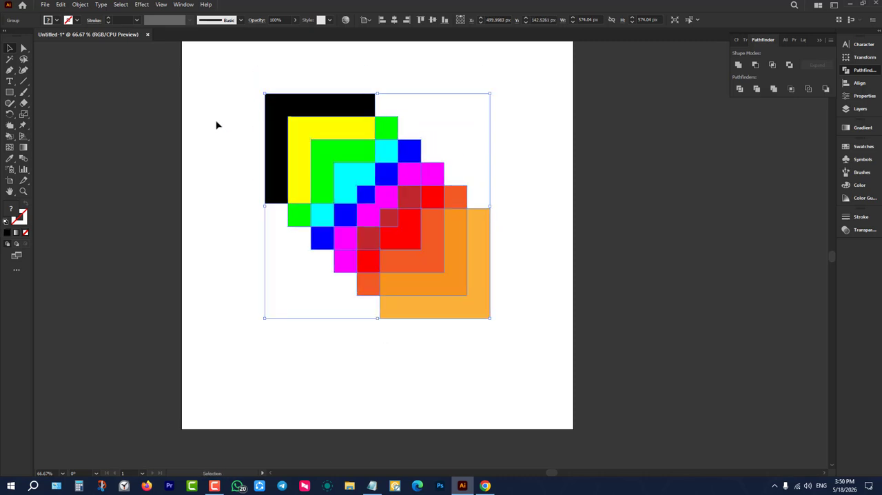
{"action": "key", "text": "ctrl+z"}
{"action": "key", "text": "ctrl+z"}
{"action": "key", "text": "ctrl+z"}
{"action": "key", "text": "ctrl+z"}
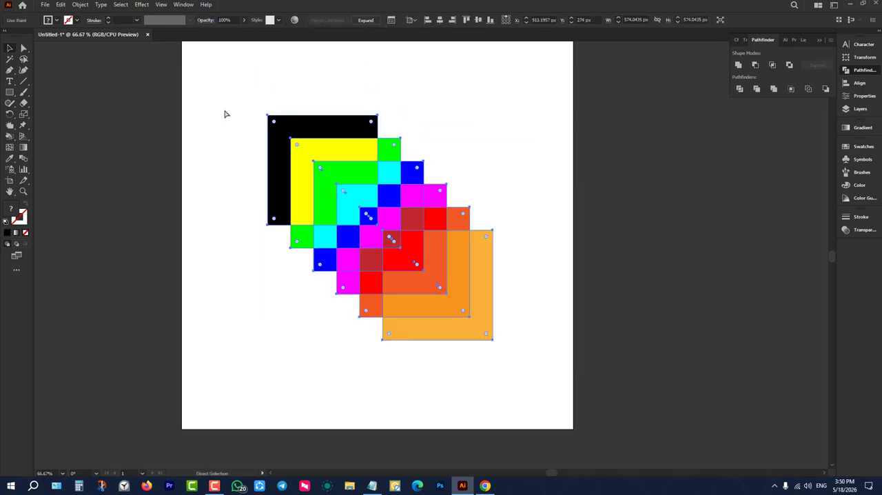
{"action": "left_click", "coordinate": [226, 112]}
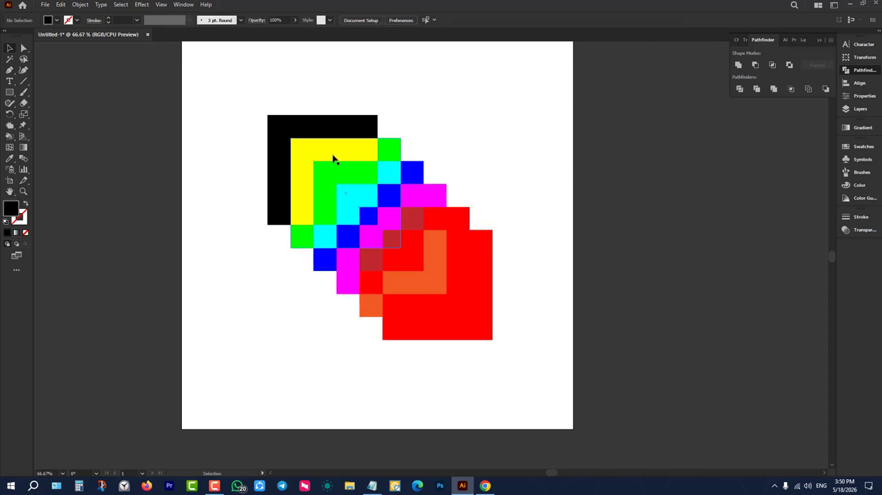
Expand the Live Paint group of squares into individual paths, ungroup them and deselect.
{"action": "left_click", "coordinate": [333, 155]}
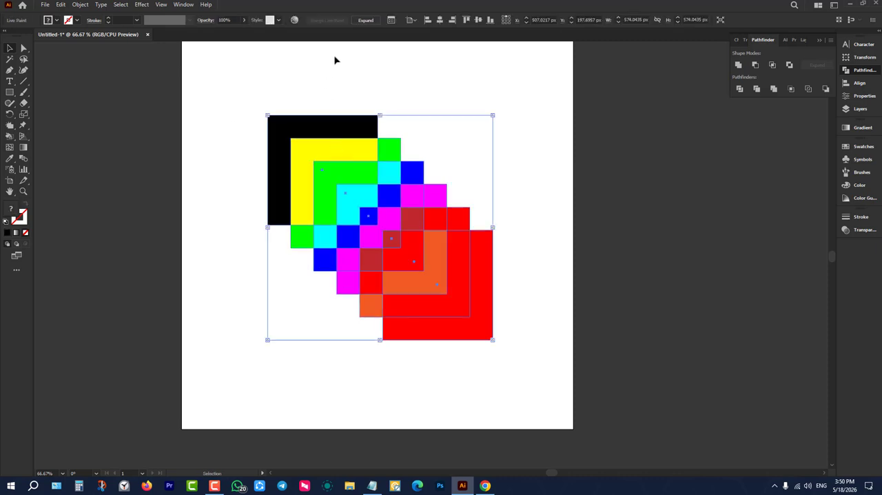
{"action": "left_click", "coordinate": [366, 20]}
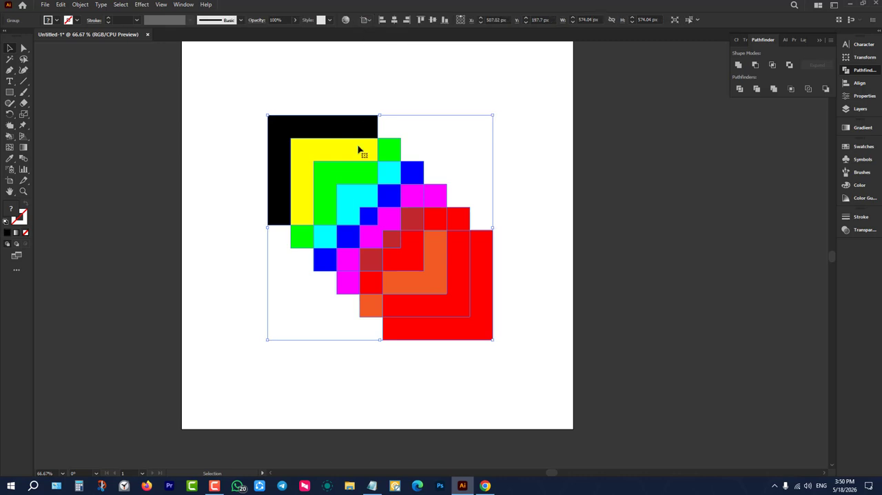
{"action": "right_click", "coordinate": [356, 168]}
{"action": "left_click", "coordinate": [396, 248]}
{"action": "left_click", "coordinate": [410, 128]}
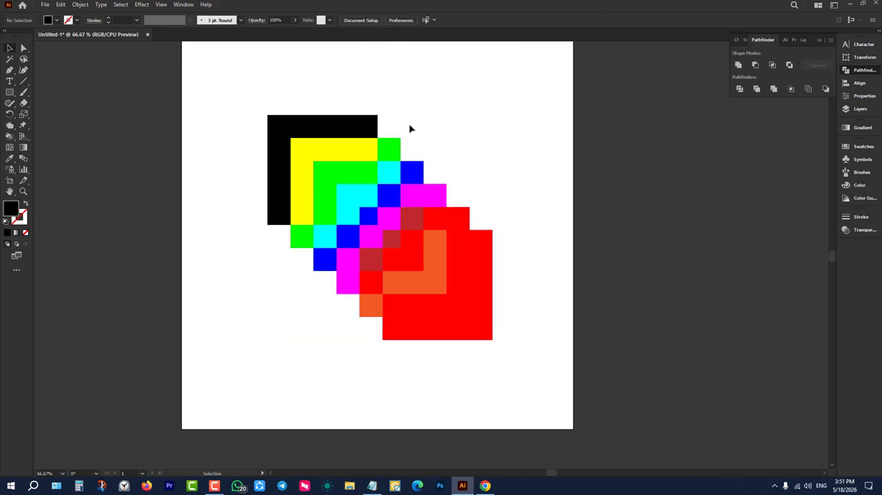
Try to move the green L-shaped piece out of the stack to the right.
{"action": "left_click", "coordinate": [292, 249]}
{"action": "left_click_drag", "start_coordinate": [372, 172], "coordinate": [552, 172]}
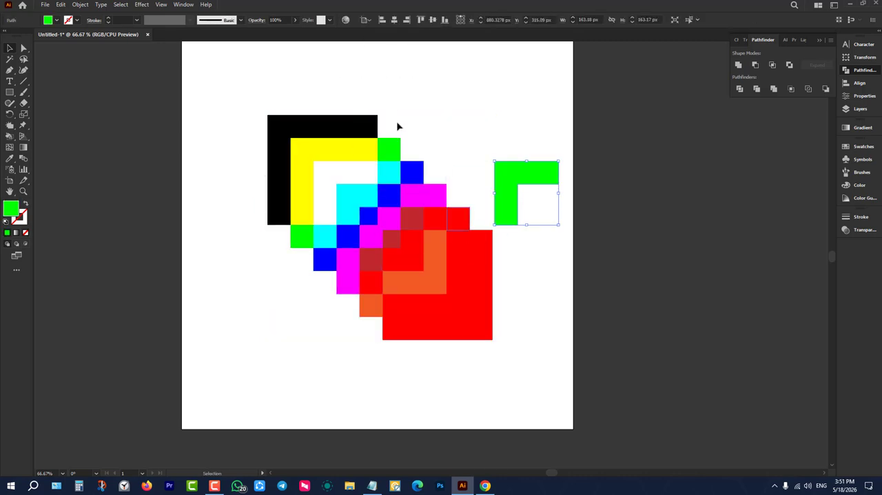
{"action": "key", "text": "ctrl+z"}
Select all the colored pieces and delete them to clear the artboard.
{"action": "left_click_drag", "start_coordinate": [432, 92], "coordinate": [289, 285]}
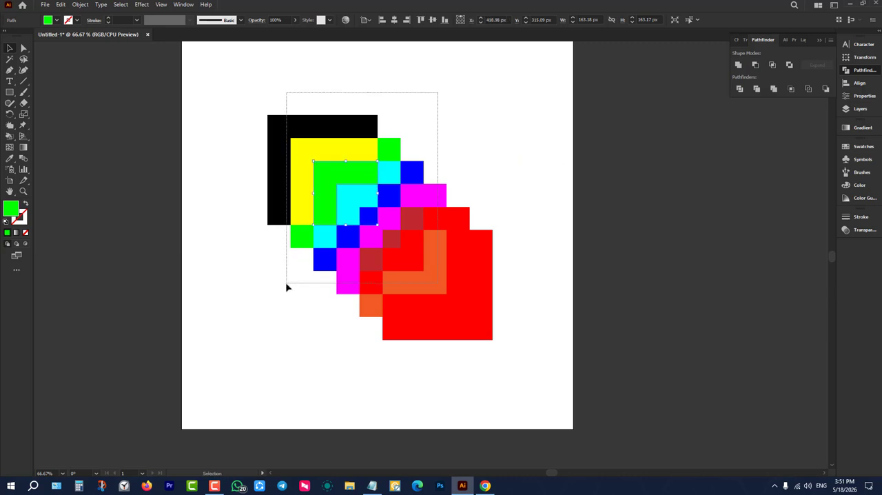
{"action": "left_click_drag", "start_coordinate": [222, 104], "coordinate": [614, 364]}
{"action": "key", "text": "Delete"}
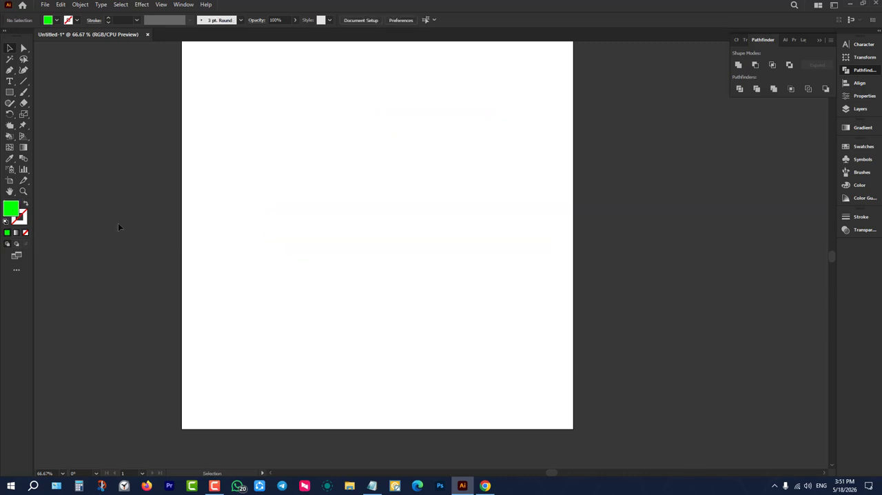
{"action": "left_click", "coordinate": [14, 139]}
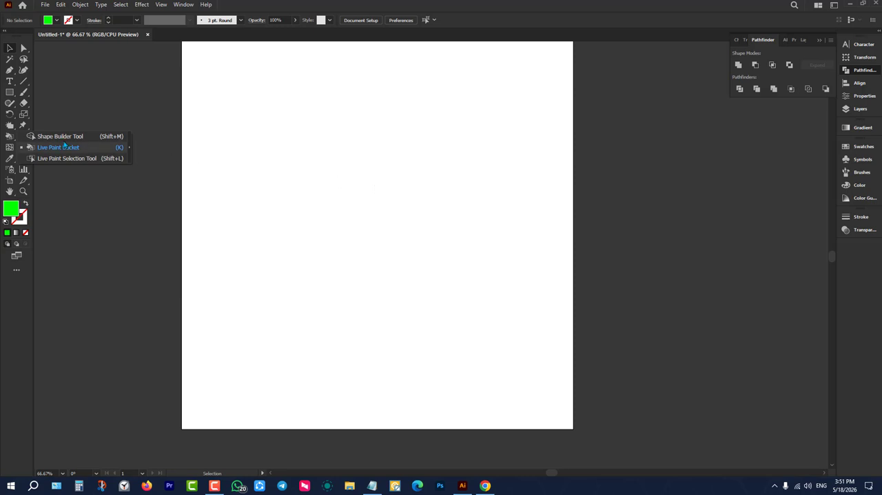
{"action": "left_click", "coordinate": [13, 144]}
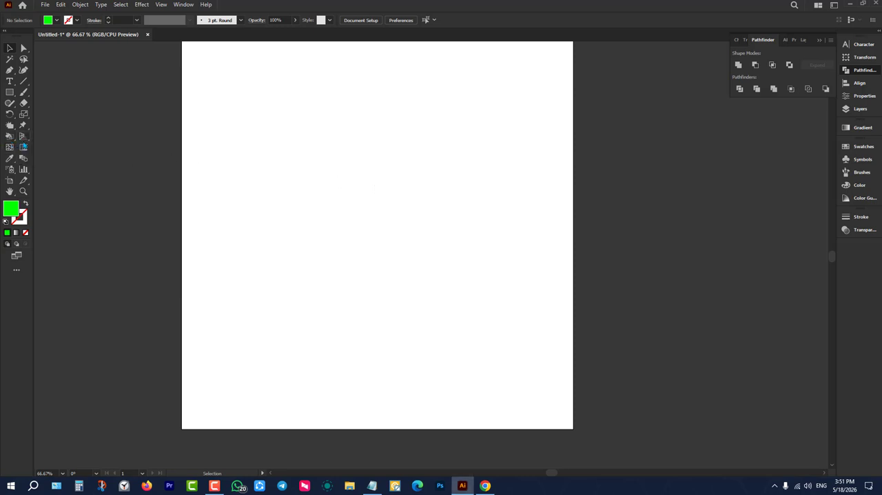
Show the perspective grid and draw a green rectangle about 2198 by 500 pt on its left plane.
{"action": "left_click", "coordinate": [22, 137]}
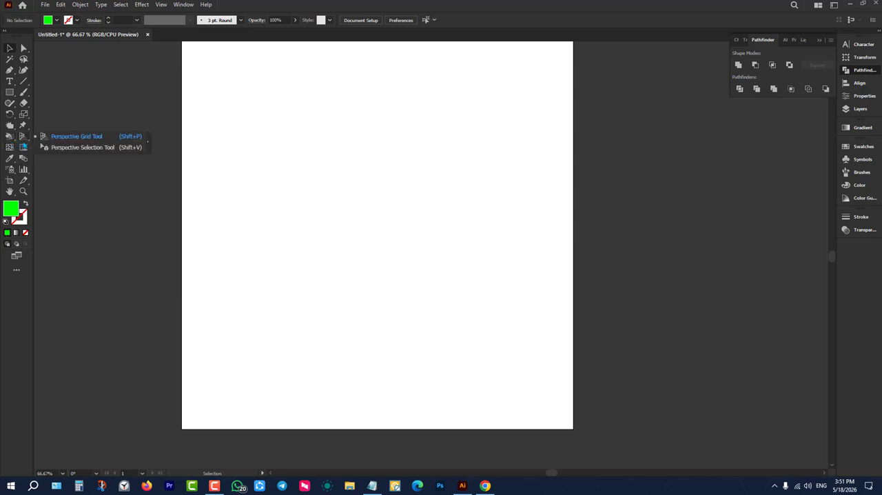
{"action": "left_click", "coordinate": [72, 137]}
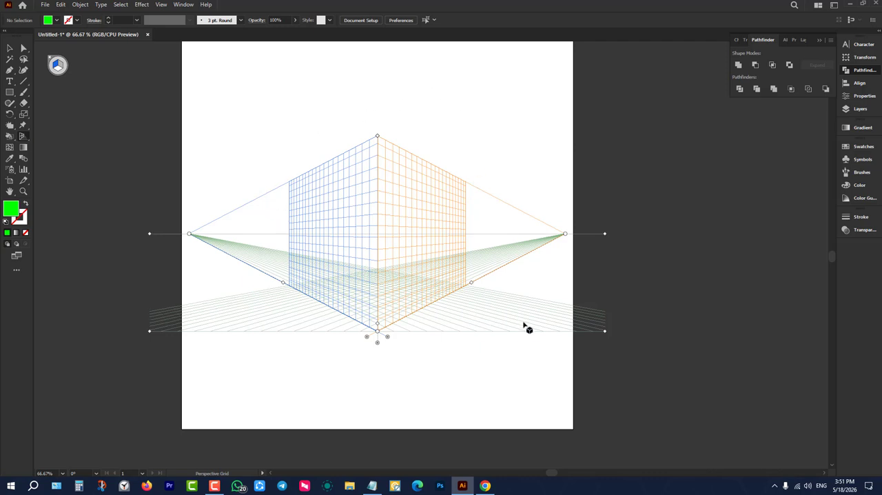
{"action": "left_click", "coordinate": [48, 61]}
{"action": "key", "text": "shift+p"}
{"action": "left_click", "coordinate": [10, 91]}
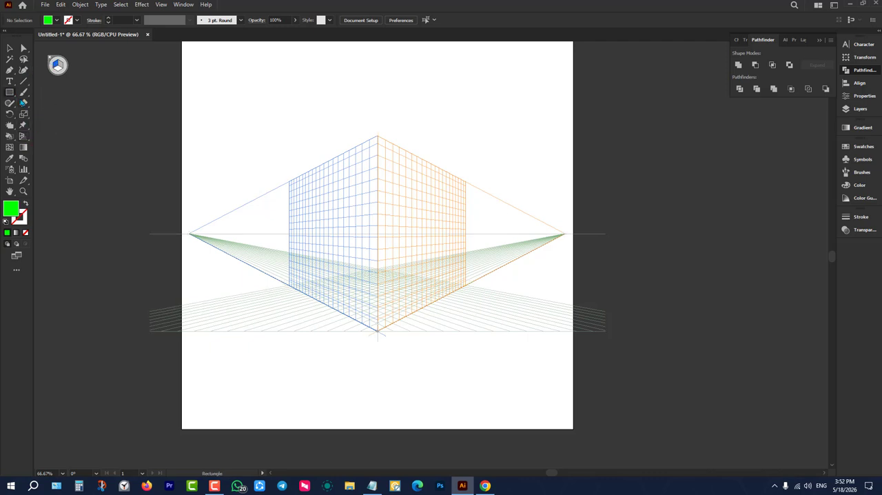
{"action": "left_click_drag", "start_coordinate": [377, 136], "coordinate": [233, 256]}
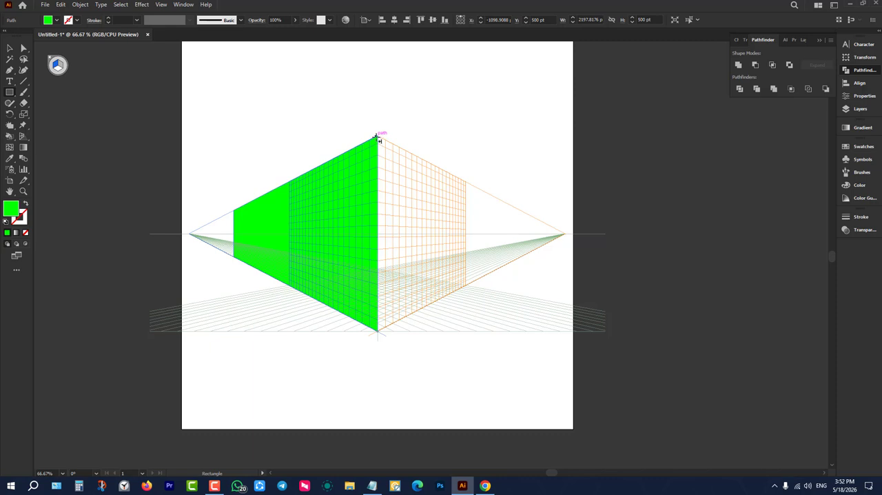
Undo a rectangle drawn on the wrong plane and draw a 600 by 500 pt green one on the right grid plane.
{"action": "left_click_drag", "start_coordinate": [378, 136], "coordinate": [588, 366]}
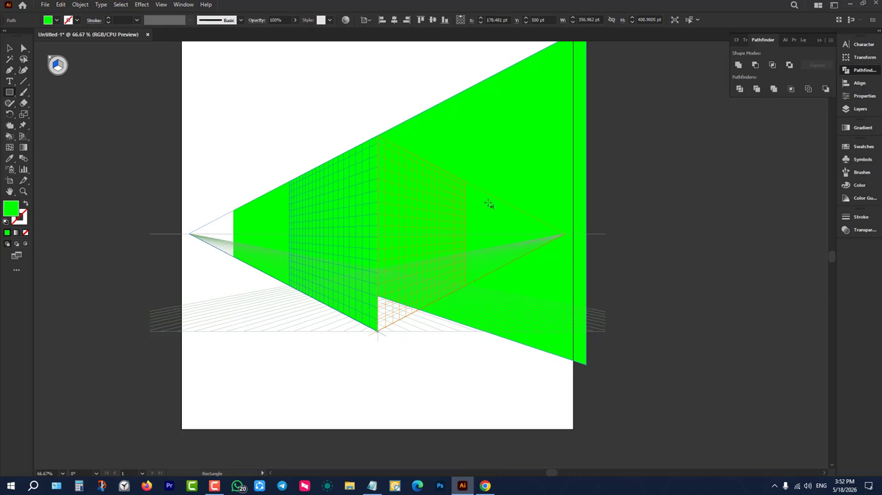
{"action": "key", "text": "ctrl+z"}
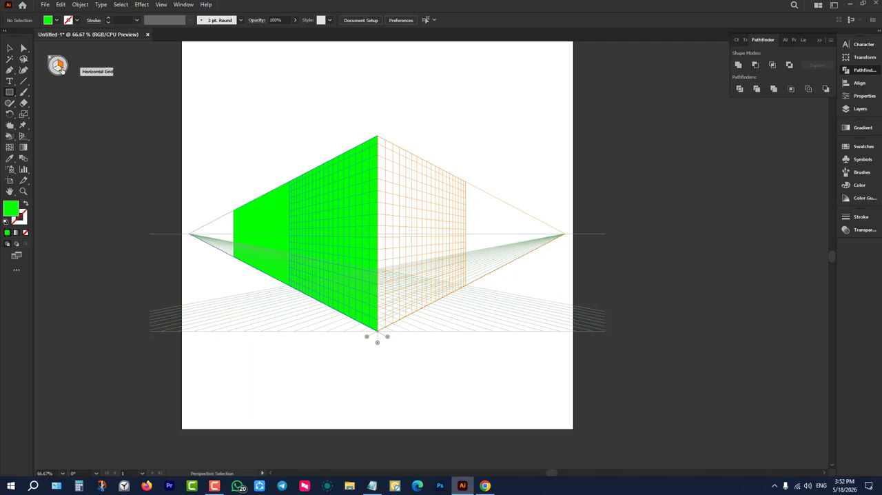
{"action": "key", "text": "m"}
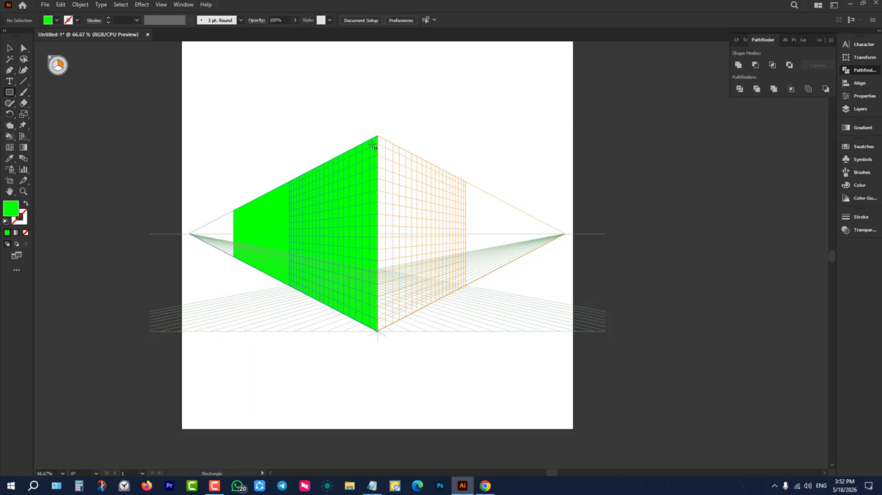
{"action": "left_click_drag", "start_coordinate": [378, 137], "coordinate": [467, 287]}
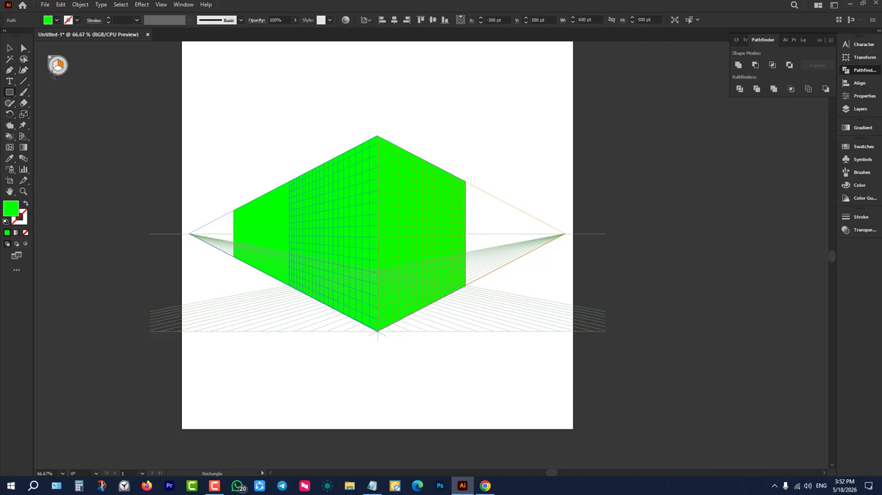
Draw a 600 by 600 pt rectangle on the horizontal grid plane and fill it with magenta.
{"action": "key", "text": "shift+v"}
{"action": "left_click", "coordinate": [58, 66]}
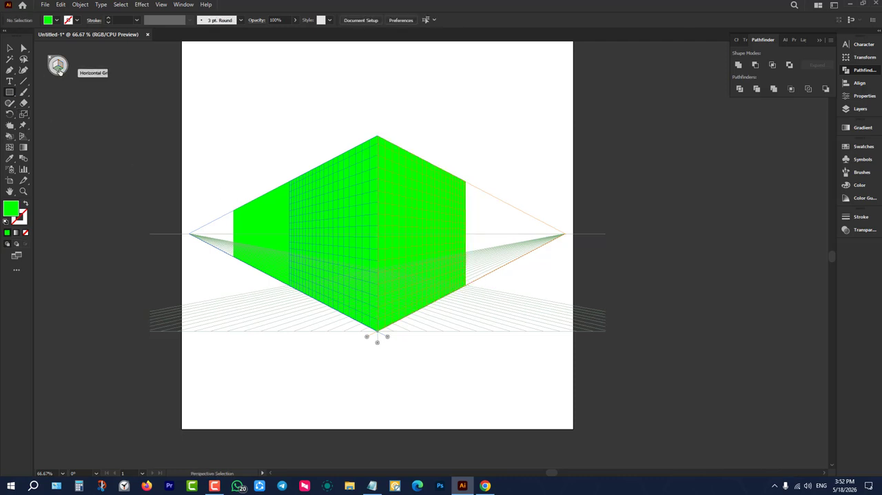
{"action": "key", "text": "m"}
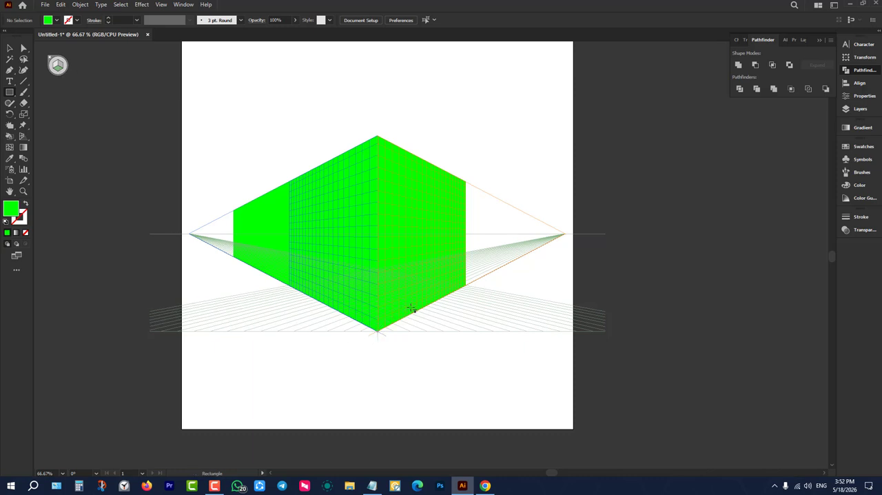
{"action": "left_click_drag", "start_coordinate": [381, 269], "coordinate": [378, 333]}
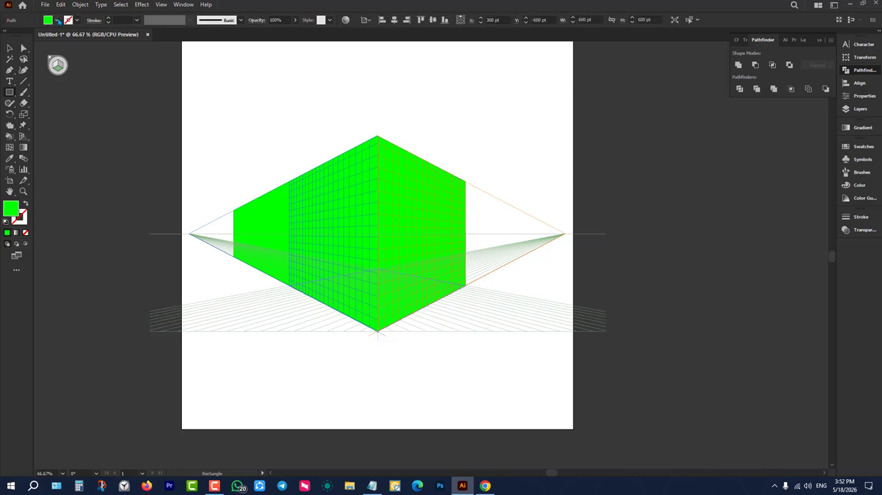
{"action": "left_click", "coordinate": [57, 20]}
{"action": "left_click", "coordinate": [63, 35]}
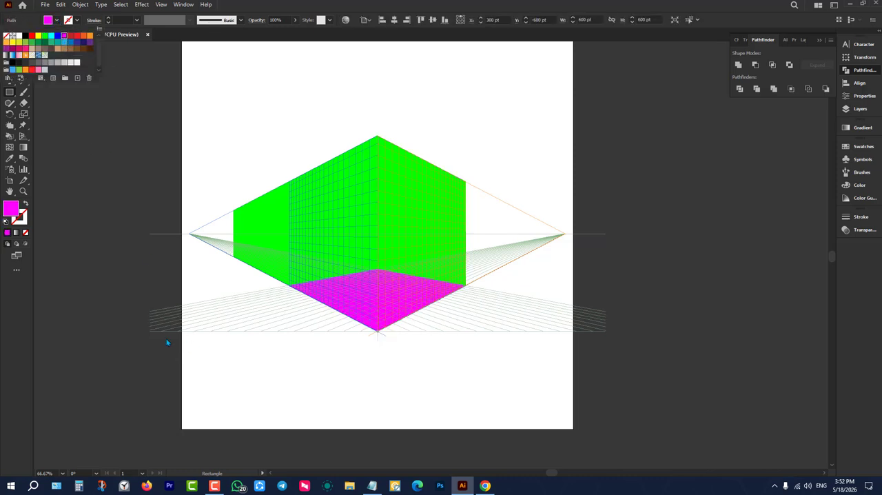
{"action": "left_click", "coordinate": [62, 161]}
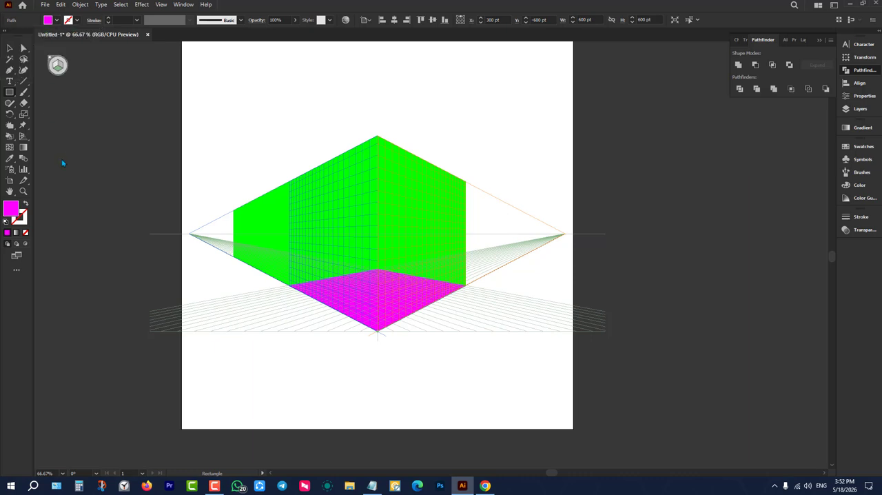
Hide the perspective grid and deselect the magenta floor shape.
{"action": "left_click", "coordinate": [21, 139]}
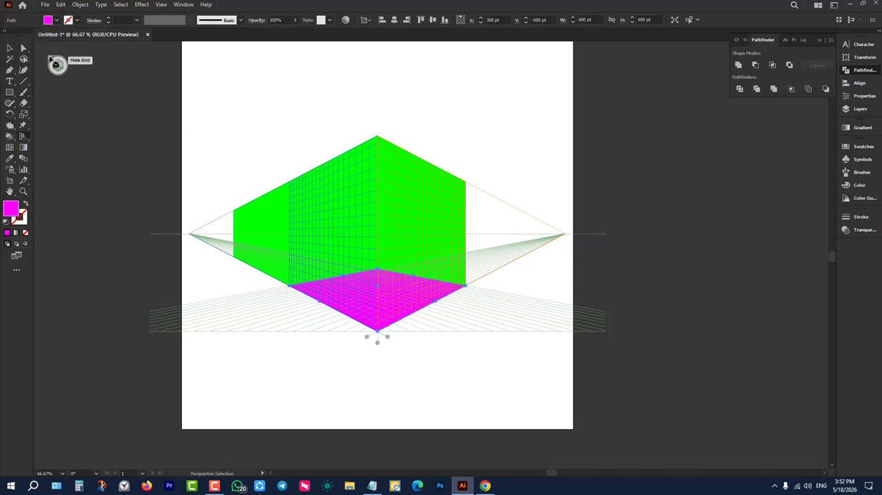
{"action": "left_click", "coordinate": [52, 62]}
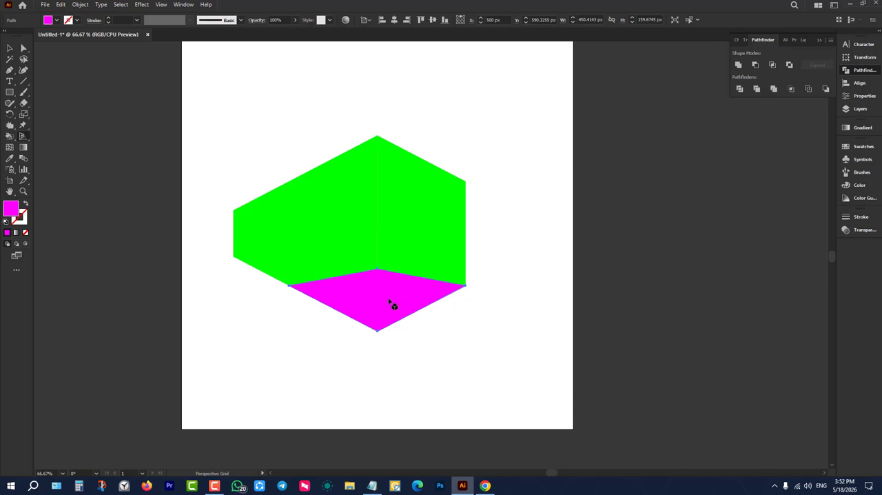
{"action": "left_click", "coordinate": [9, 46]}
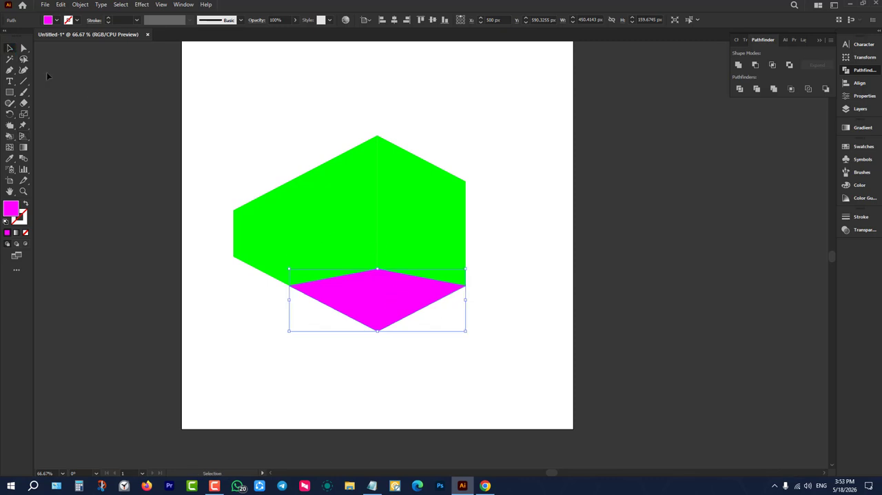
{"action": "left_click", "coordinate": [204, 109]}
{"action": "left_click", "coordinate": [414, 296]}
{"action": "left_click", "coordinate": [549, 257]}
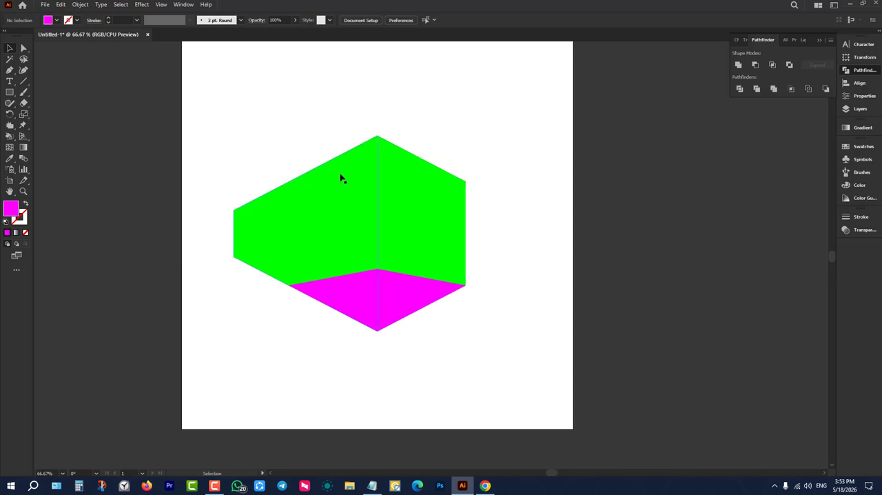
Pull the two green walls apart from the magenta floor and delete all three shapes.
{"action": "left_click_drag", "start_coordinate": [342, 177], "coordinate": [187, 189]}
{"action": "left_click_drag", "start_coordinate": [444, 181], "coordinate": [517, 181]}
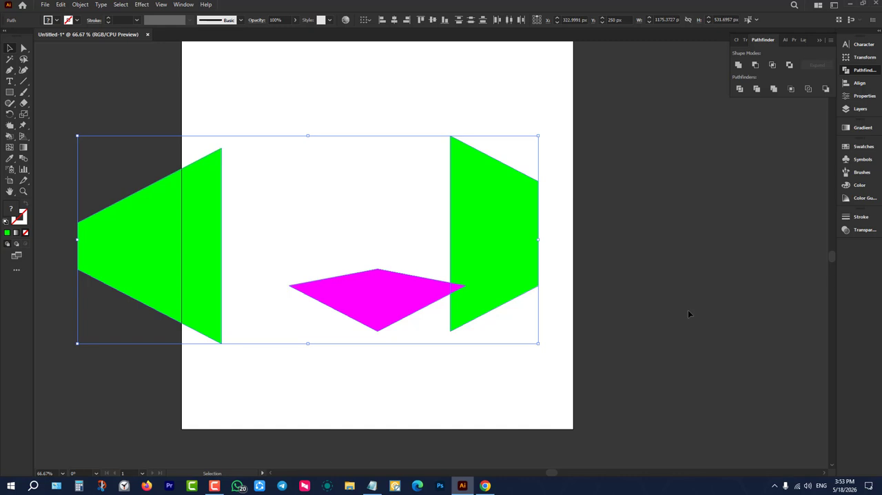
{"action": "key", "text": "Delete"}
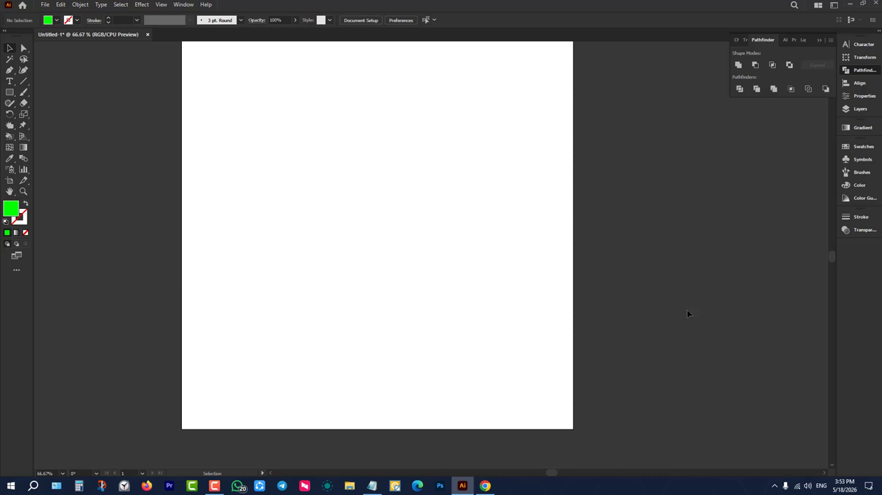
Show the perspective grid again, raise its vertical extent and pull both vanishing points inward toward the centre.
{"action": "left_click", "coordinate": [25, 136]}
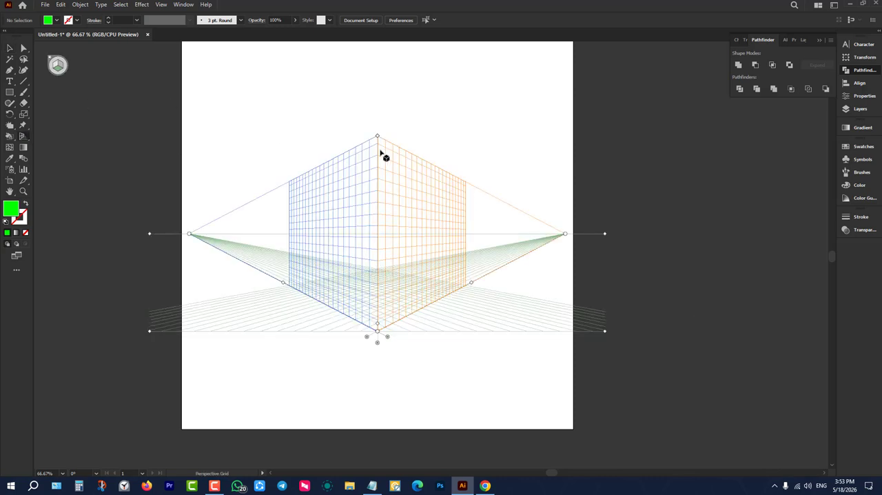
{"action": "left_click_drag", "start_coordinate": [377, 136], "coordinate": [378, 67]}
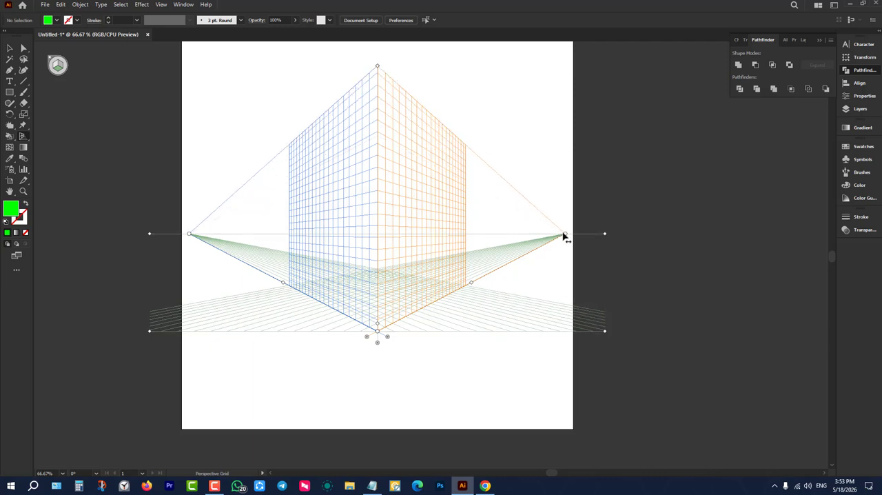
{"action": "left_click_drag", "start_coordinate": [564, 237], "coordinate": [491, 235]}
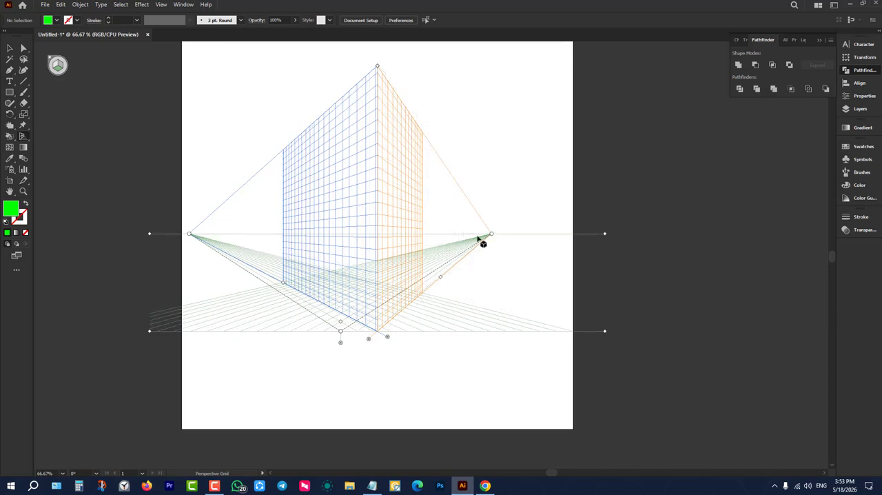
{"action": "left_click_drag", "start_coordinate": [190, 236], "coordinate": [253, 238]}
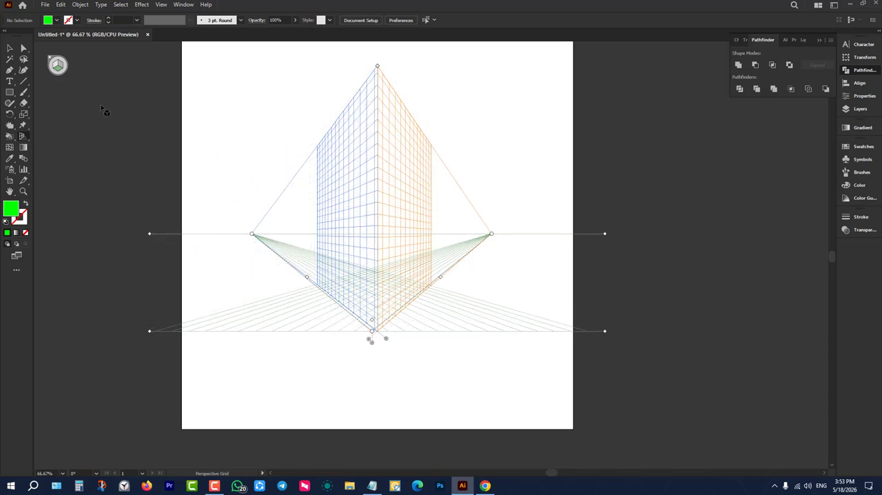
Draw a green rectangle about 648 by 678 pt on the left plane of the adjusted grid.
{"action": "left_click", "coordinate": [10, 49]}
{"action": "key", "text": "shift+p"}
{"action": "left_click", "coordinate": [57, 65]}
{"action": "left_click", "coordinate": [12, 90]}
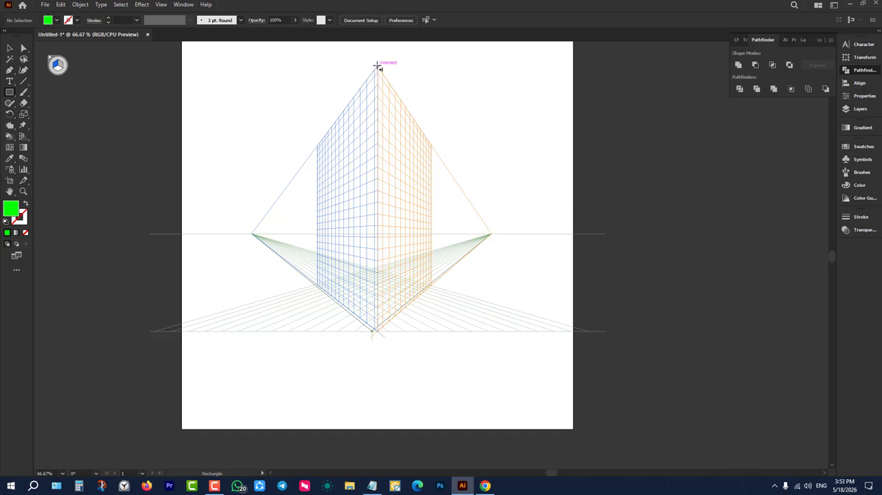
{"action": "left_click_drag", "start_coordinate": [377, 65], "coordinate": [337, 186]}
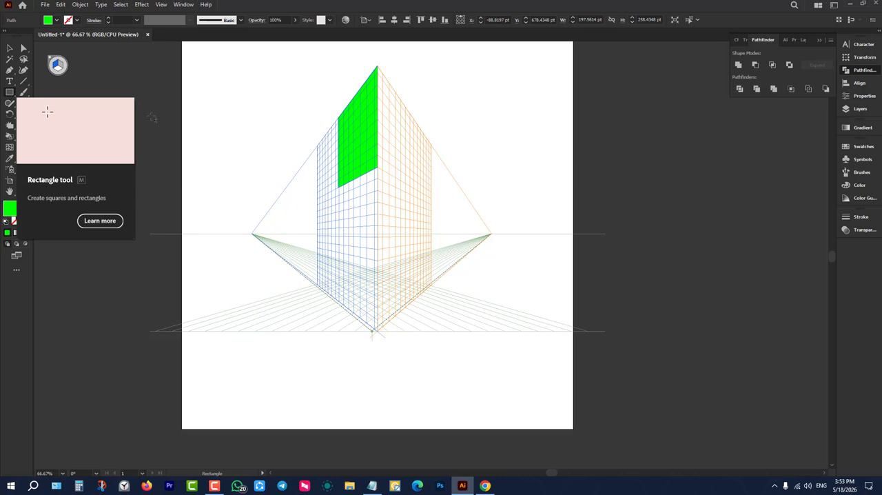
{"action": "left_click_drag", "start_coordinate": [377, 66], "coordinate": [302, 270]}
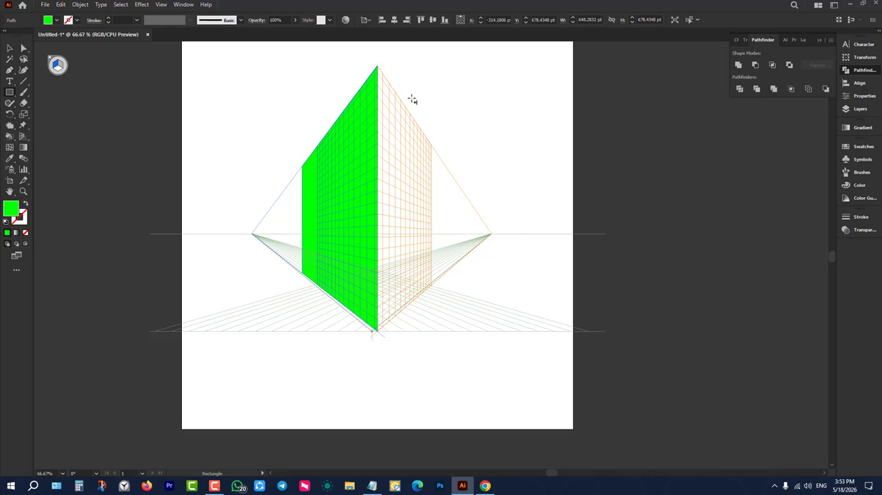
Draw a green rectangle about 375 by 686 pt on the right plane of the adjusted grid.
{"action": "key", "text": "shift+v"}
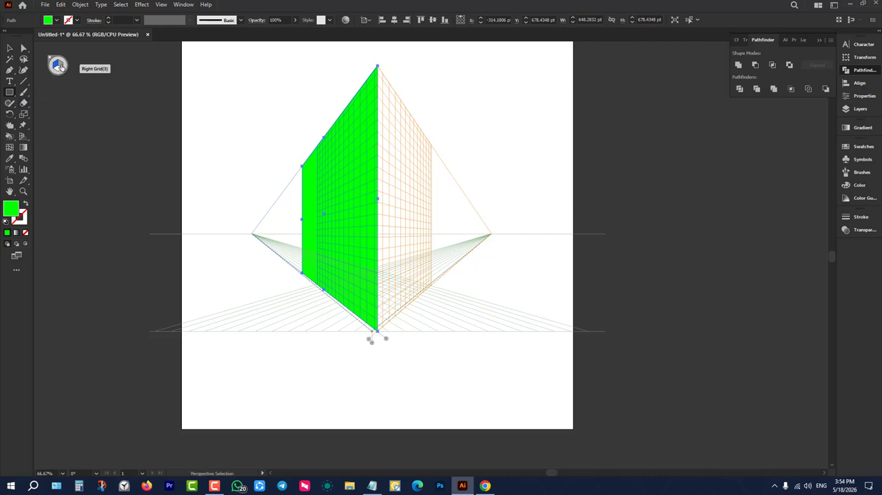
{"action": "left_click", "coordinate": [59, 66]}
{"action": "key", "text": "m"}
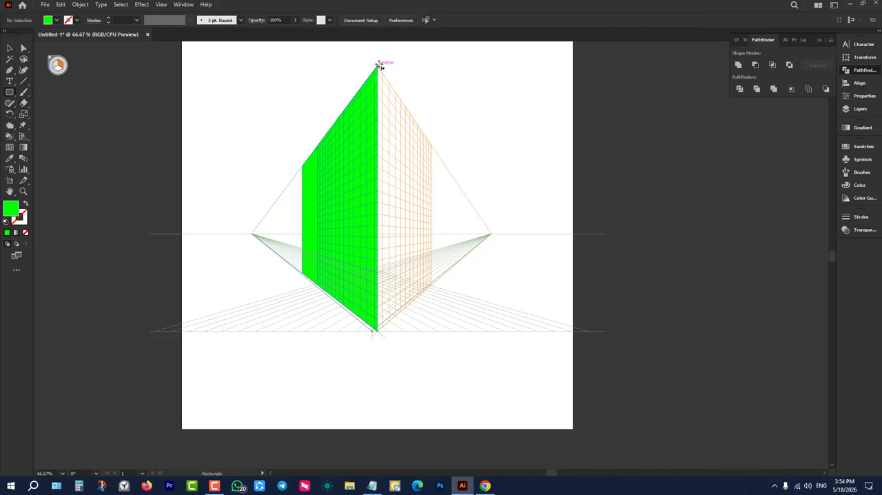
{"action": "left_click_drag", "start_coordinate": [379, 66], "coordinate": [431, 288]}
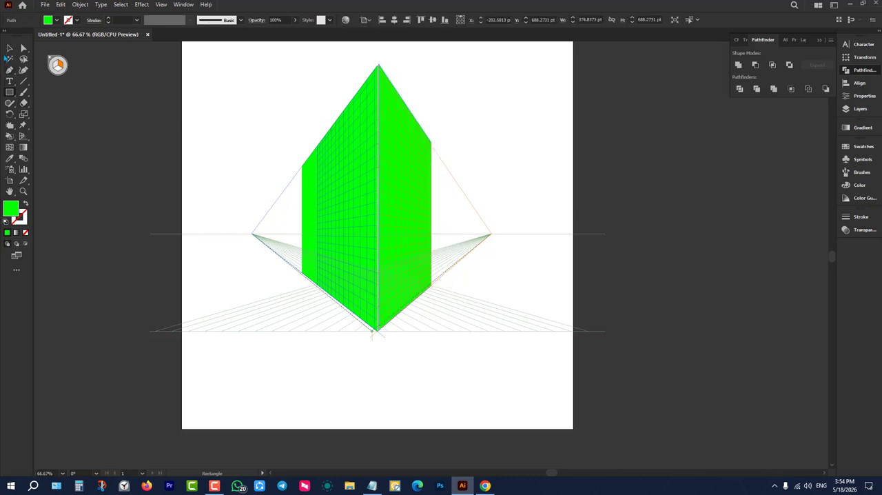
Delete the two green wall shapes and hide the perspective grid.
{"action": "left_click", "coordinate": [9, 48]}
{"action": "left_click_drag", "start_coordinate": [189, 81], "coordinate": [566, 356]}
{"action": "key", "text": "Delete"}
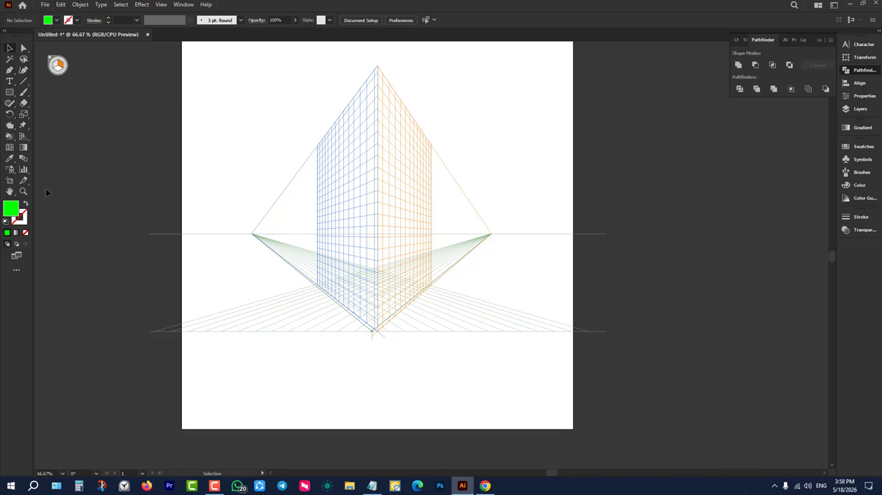
{"action": "left_click", "coordinate": [24, 135]}
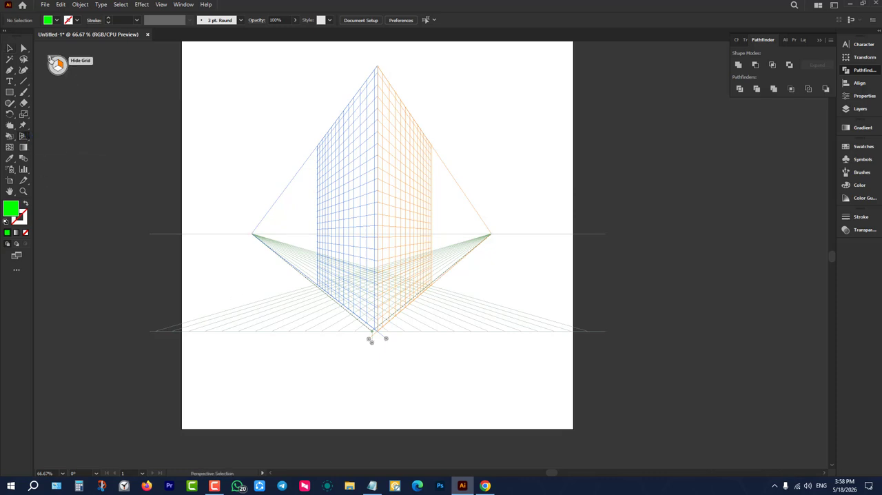
{"action": "left_click", "coordinate": [51, 59]}
{"action": "left_click", "coordinate": [10, 49]}
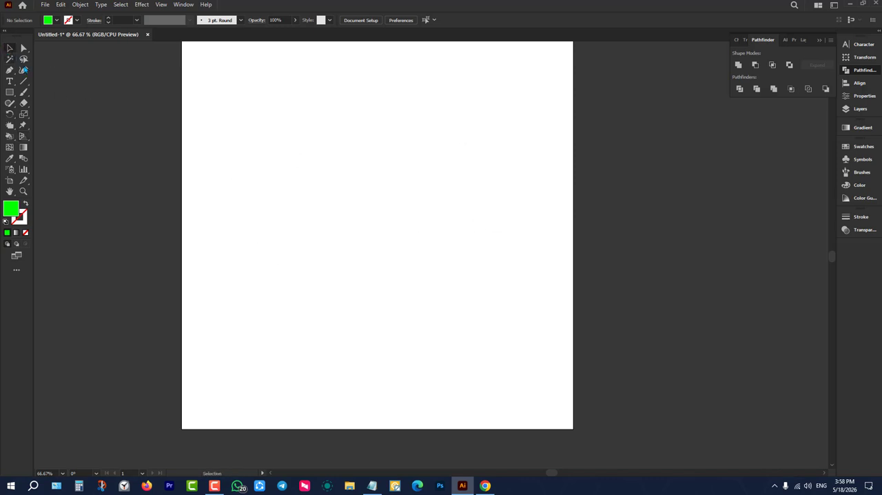
{"action": "left_click", "coordinate": [23, 137]}
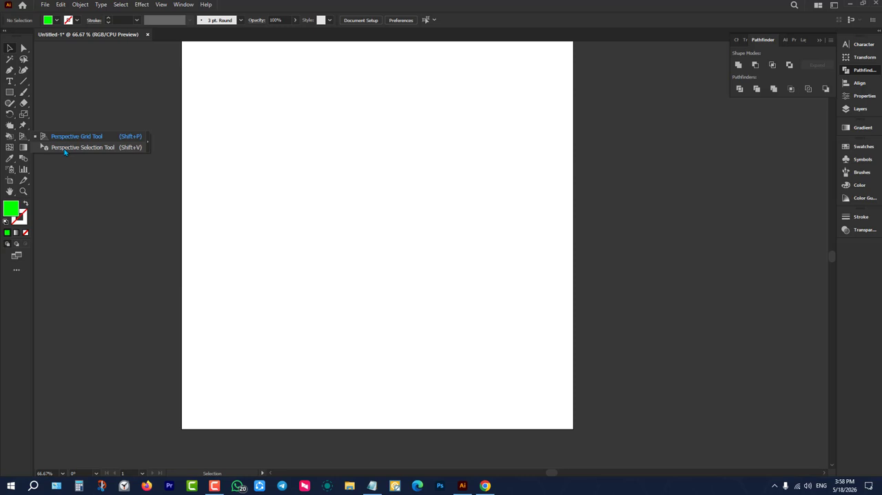
Draw a green rectangle about 570 by 605 px in the upper middle of the artboard.
{"action": "left_click", "coordinate": [10, 151]}
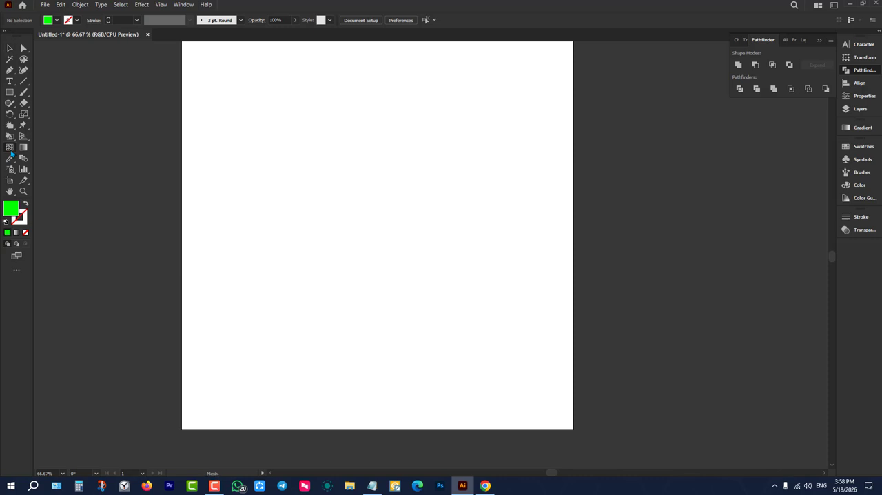
{"action": "left_click", "coordinate": [10, 92]}
{"action": "mouse_move", "coordinate": [269, 85]}
{"action": "left_mouse_down"}
{"action": "mouse_move", "coordinate": [387, 228]}
{"action": "mouse_move", "coordinate": [493, 322]}
{"action": "left_mouse_up"}
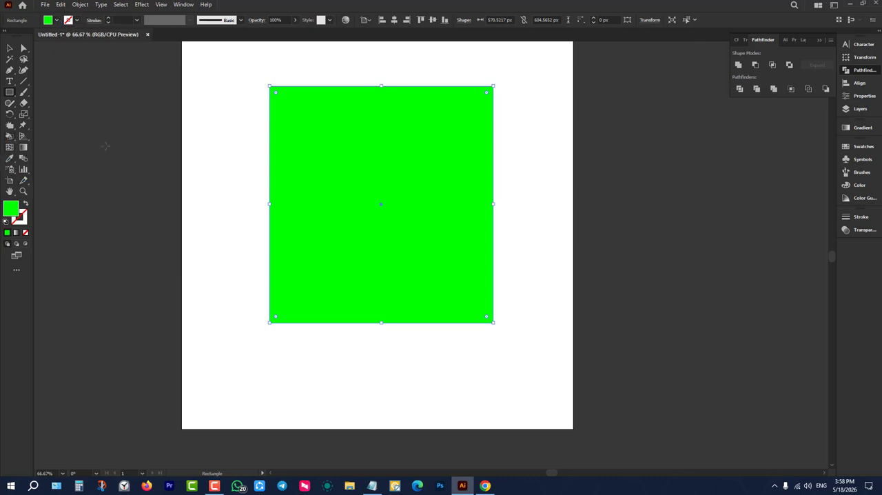
Add five gradient mesh points spread across the green rectangle with the Mesh tool.
{"action": "left_click", "coordinate": [8, 148]}
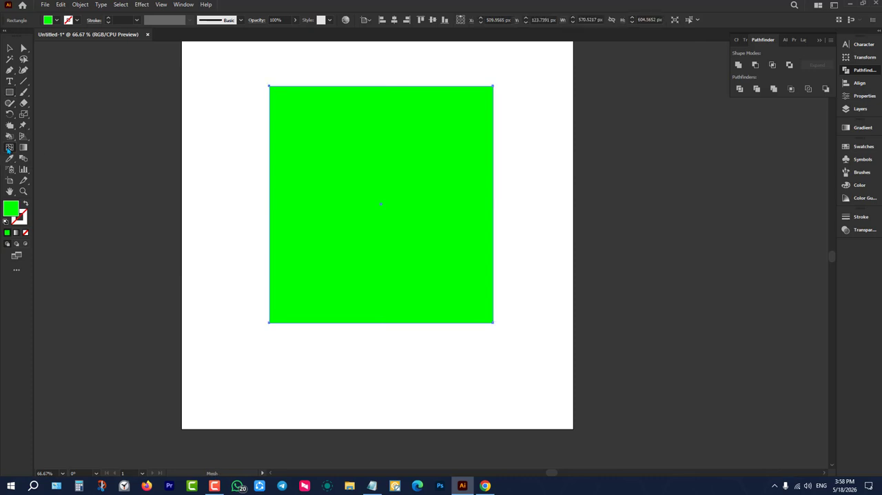
{"action": "left_click", "coordinate": [371, 128]}
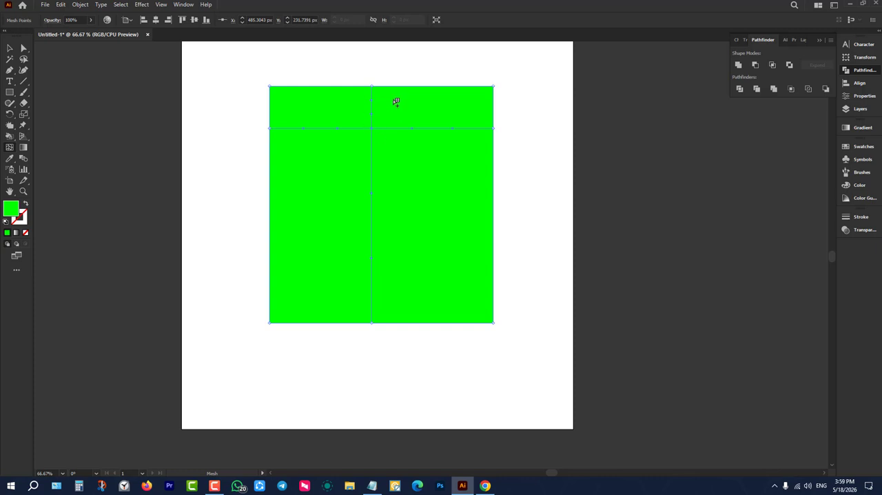
{"action": "left_click", "coordinate": [428, 217]}
{"action": "left_click", "coordinate": [318, 178]}
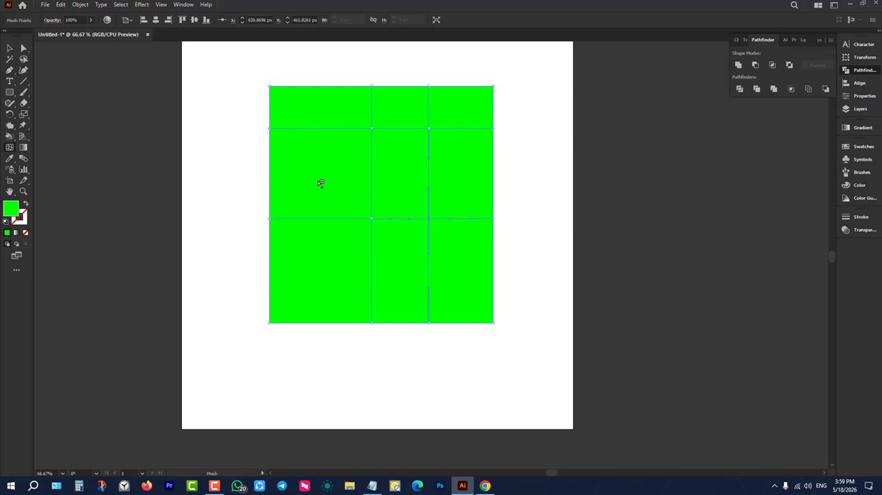
{"action": "left_click", "coordinate": [336, 259]}
{"action": "left_click", "coordinate": [406, 281]}
Recolour the mesh point near the green rectangle's upper-left corner to dark green, RGB 10, 84, 10.
{"action": "left_click", "coordinate": [23, 48]}
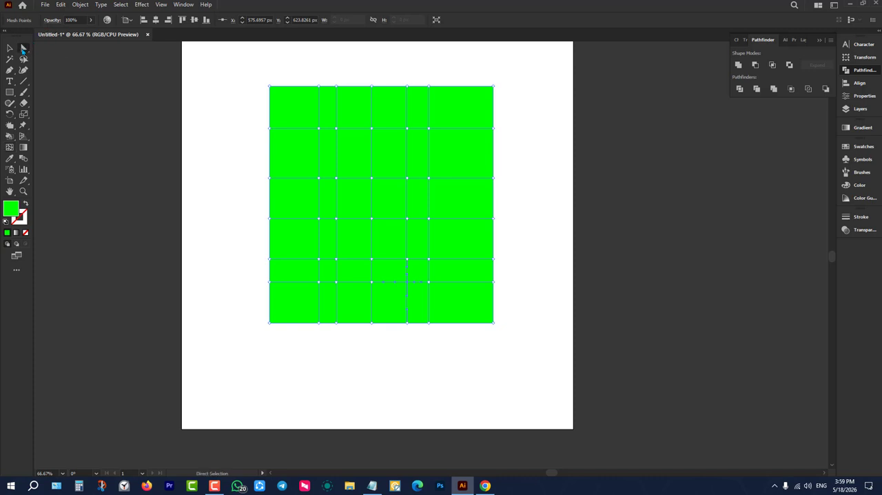
{"action": "left_click", "coordinate": [319, 128]}
{"action": "double_click", "coordinate": [11, 209]}
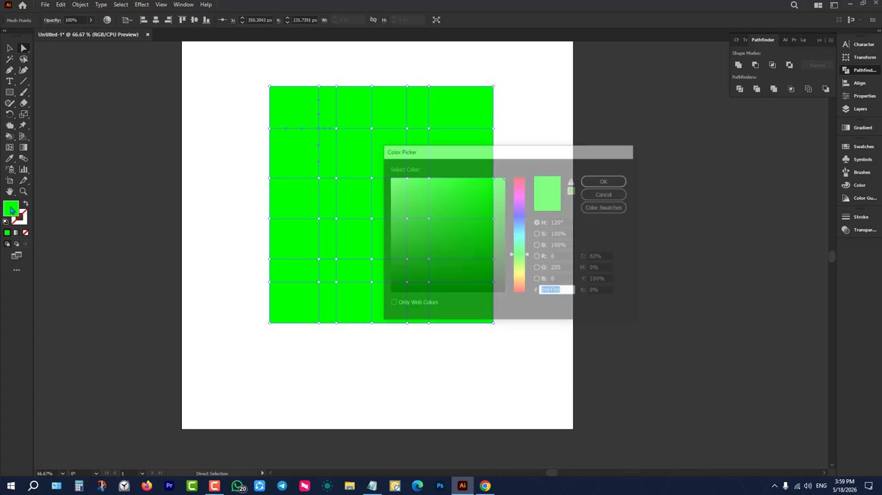
{"action": "left_click", "coordinate": [490, 255]}
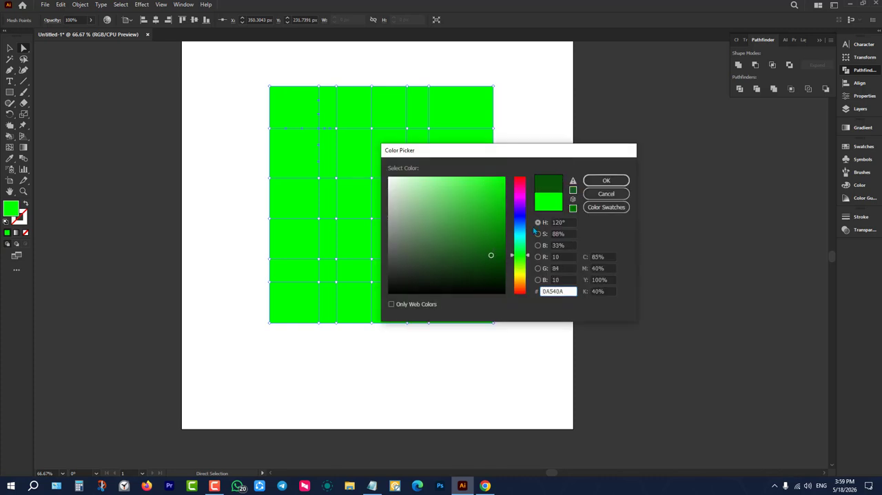
{"action": "left_click", "coordinate": [606, 181]}
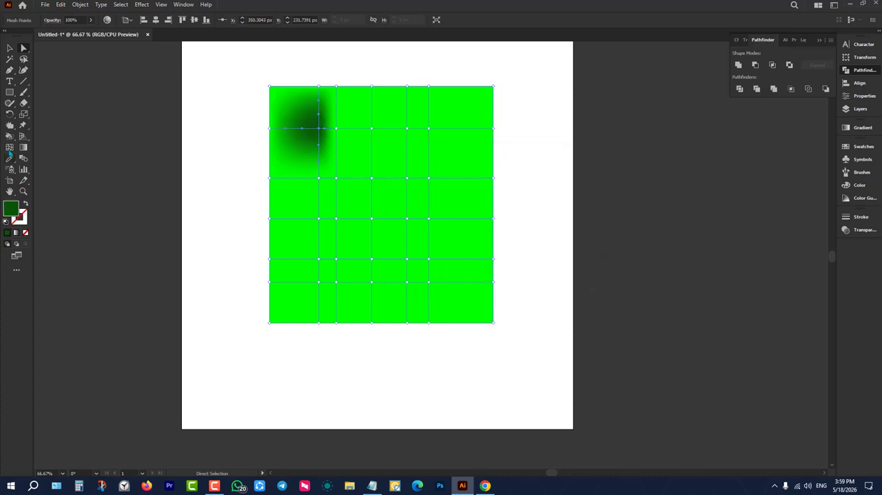
Colour the mesh point at the upper right of the green shape red and the central one orange using swatches.
{"action": "left_click", "coordinate": [428, 179]}
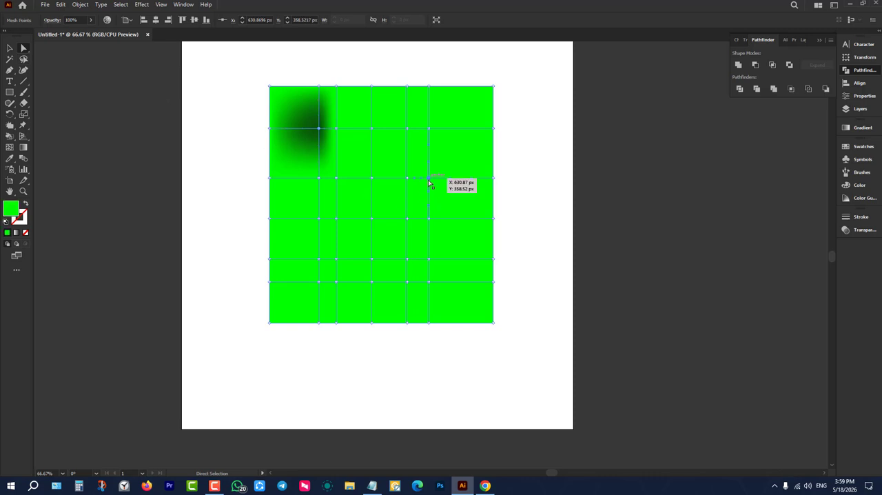
{"action": "left_click", "coordinate": [861, 146]}
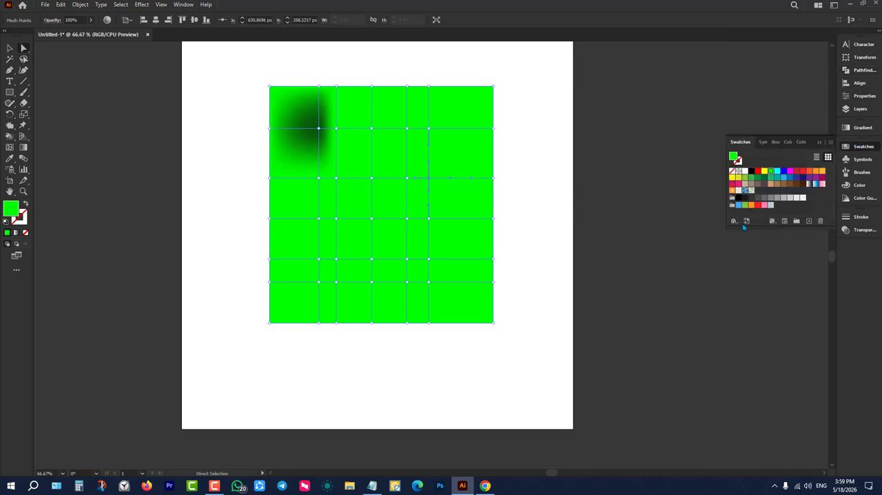
{"action": "left_click", "coordinate": [797, 171]}
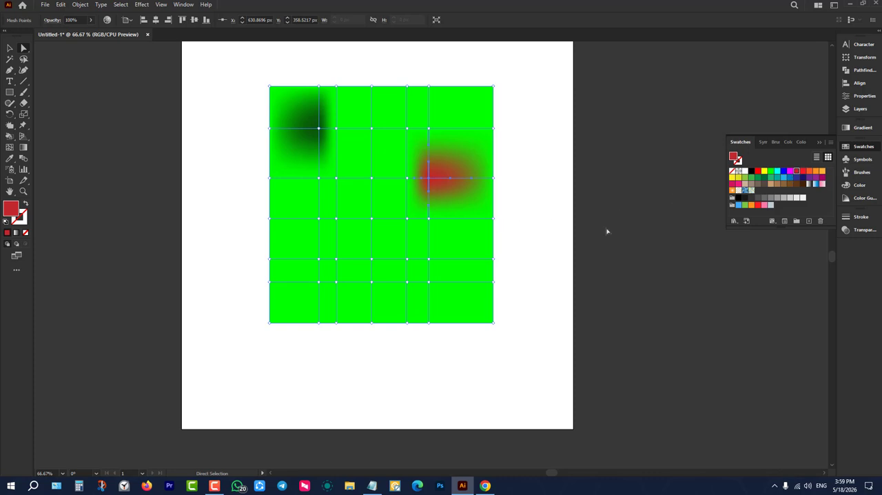
{"action": "left_click", "coordinate": [372, 219]}
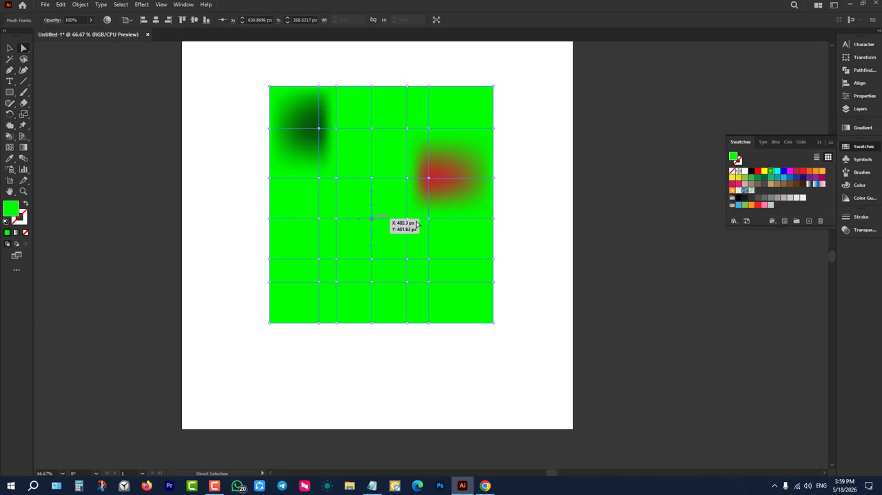
{"action": "left_click", "coordinate": [813, 171]}
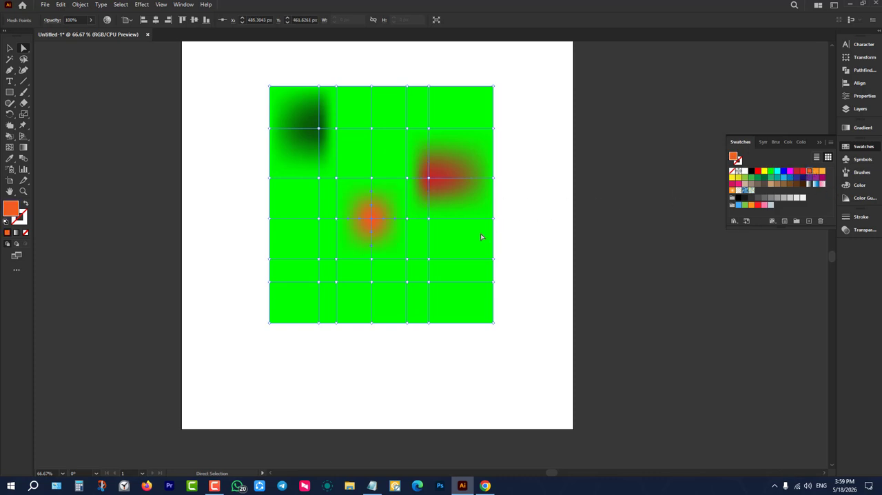
Colour two lower-right mesh points tan and yellow and the lower-left one magenta, and deselect the mesh.
{"action": "left_click", "coordinate": [407, 258]}
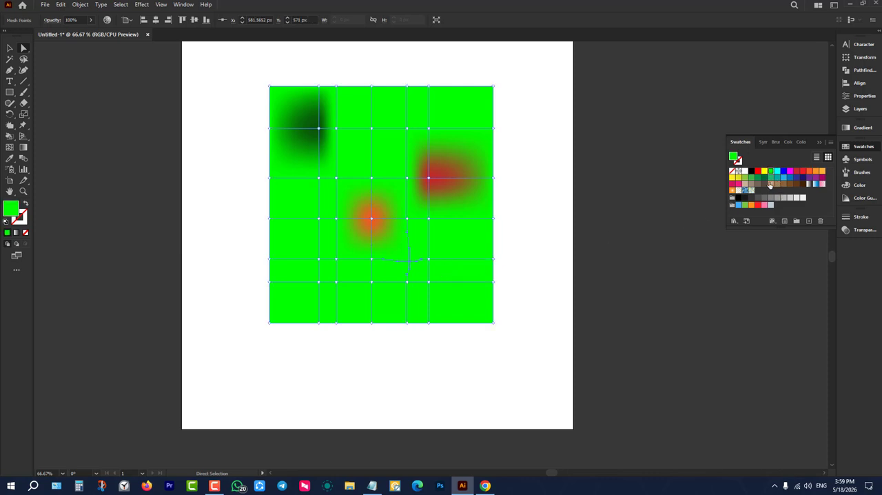
{"action": "left_click", "coordinate": [770, 183]}
{"action": "left_click", "coordinate": [429, 259]}
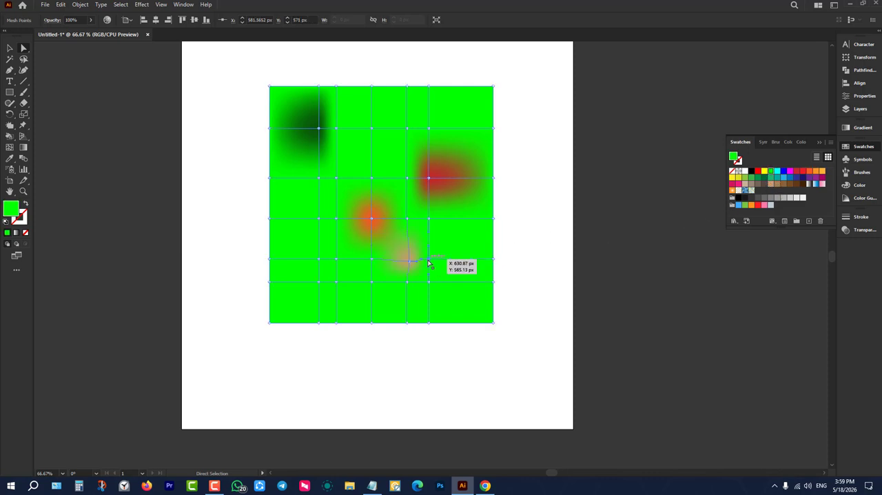
{"action": "left_click", "coordinate": [764, 170]}
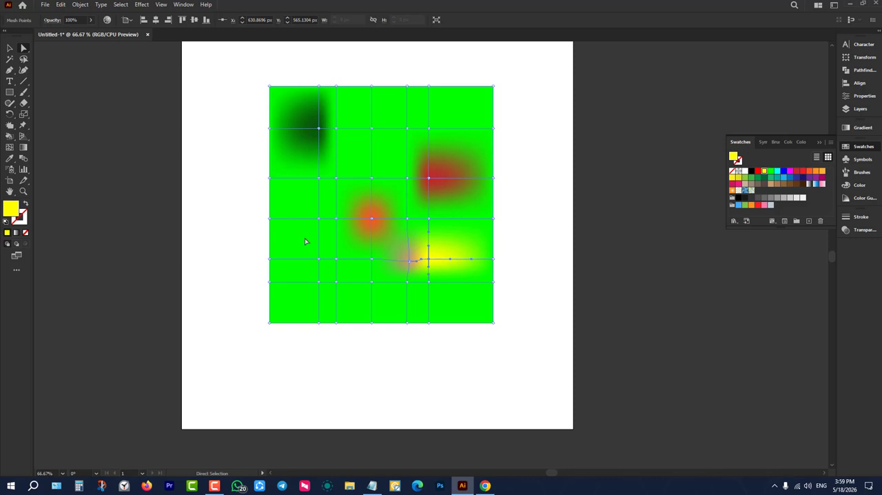
{"action": "left_click", "coordinate": [319, 259]}
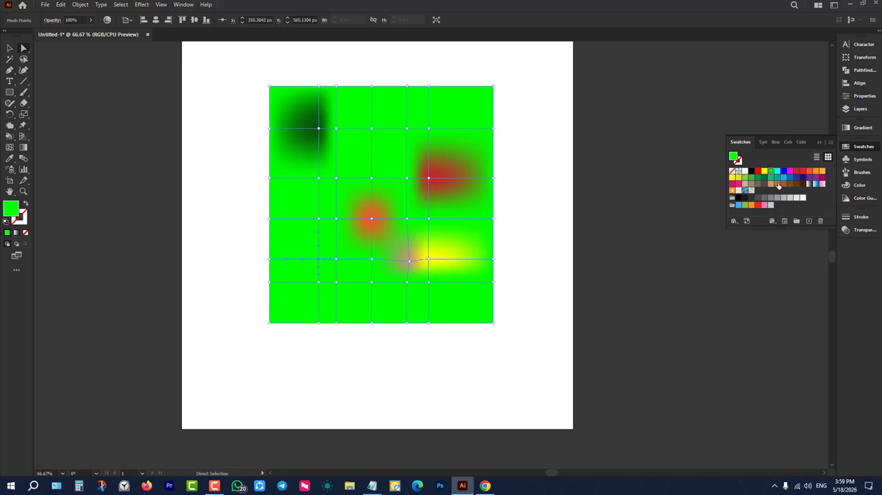
{"action": "left_click", "coordinate": [789, 171]}
{"action": "left_click", "coordinate": [584, 263]}
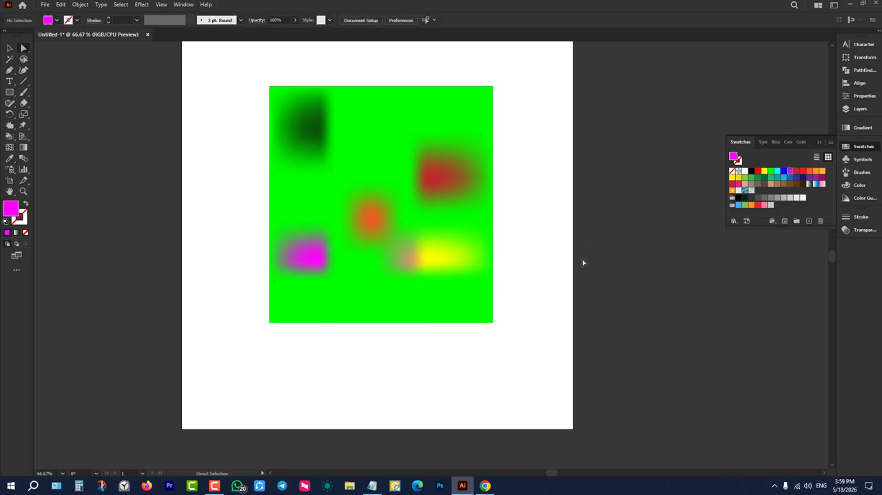
Delete the multicoloured green mesh shape from the artboard.
{"action": "left_click_drag", "start_coordinate": [562, 73], "coordinate": [231, 344]}
{"action": "left_click", "coordinate": [242, 198]}
{"action": "left_click_drag", "start_coordinate": [248, 60], "coordinate": [585, 341]}
{"action": "key", "text": "Delete"}
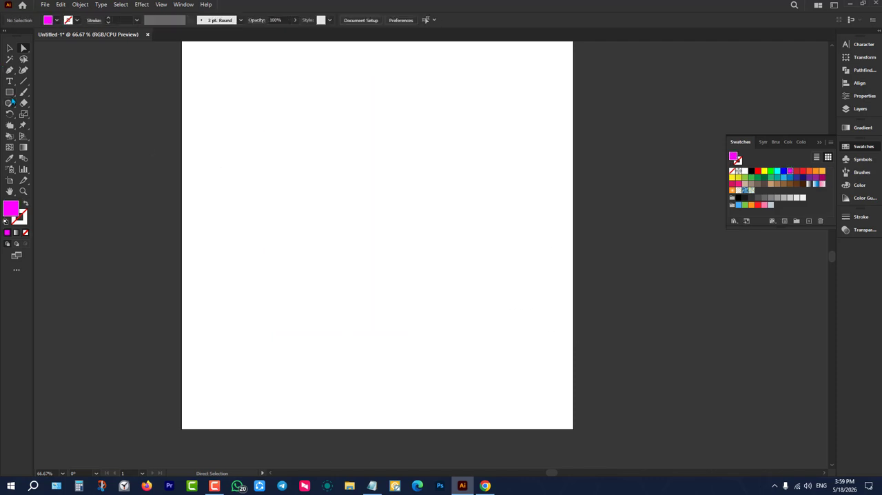
Draw a magenta rectangle about 675 by 549 px in the middle of the artboard.
{"action": "key", "text": "m"}
{"action": "left_click_drag", "start_coordinate": [240, 117], "coordinate": [505, 332]}
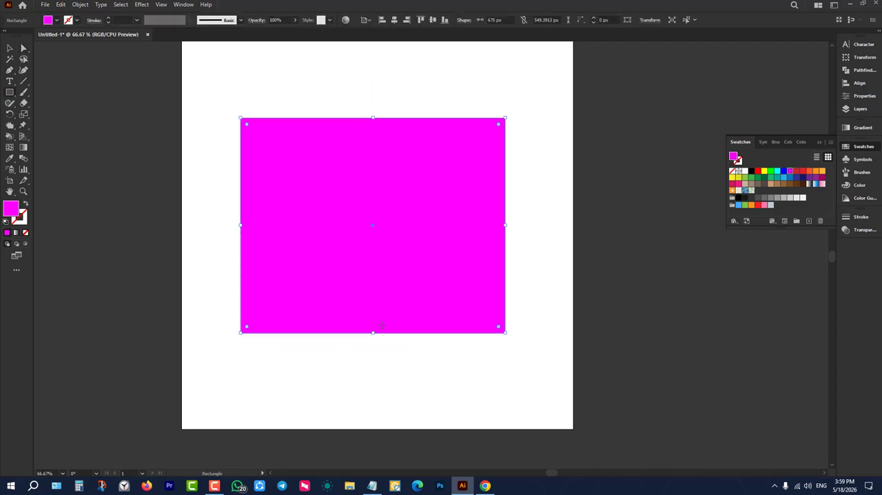
Add five gradient mesh points to the magenta rectangle and colour the one in its lower middle yellow.
{"action": "left_click", "coordinate": [11, 147]}
{"action": "left_click", "coordinate": [306, 172]}
{"action": "left_click", "coordinate": [431, 171]}
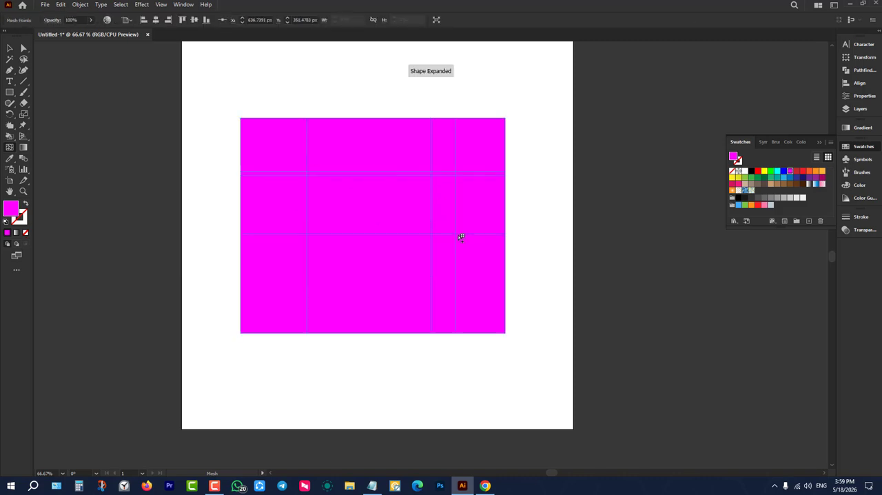
{"action": "left_click", "coordinate": [455, 235]}
{"action": "left_click", "coordinate": [365, 244]}
{"action": "left_click", "coordinate": [365, 273]}
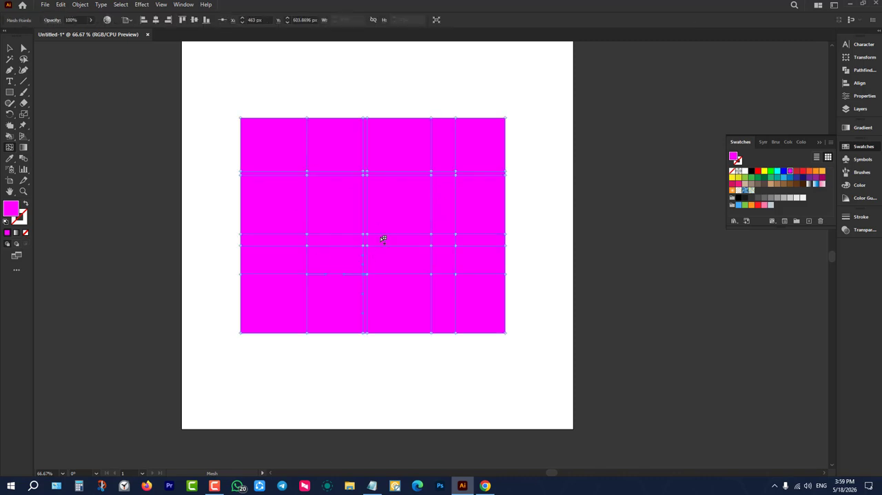
Add a cyan mesh point near the magenta rectangle's top middle and a medium blue one near its lower-right corner.
{"action": "left_click", "coordinate": [396, 145]}
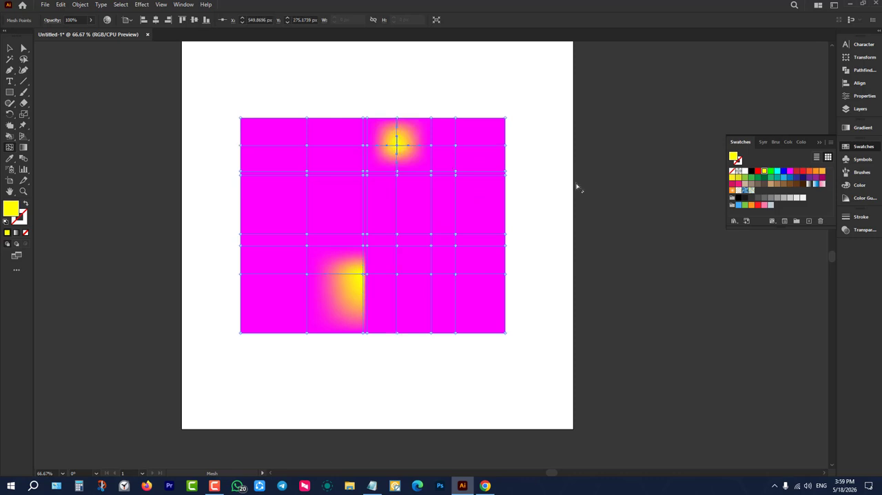
{"action": "left_click", "coordinate": [777, 171]}
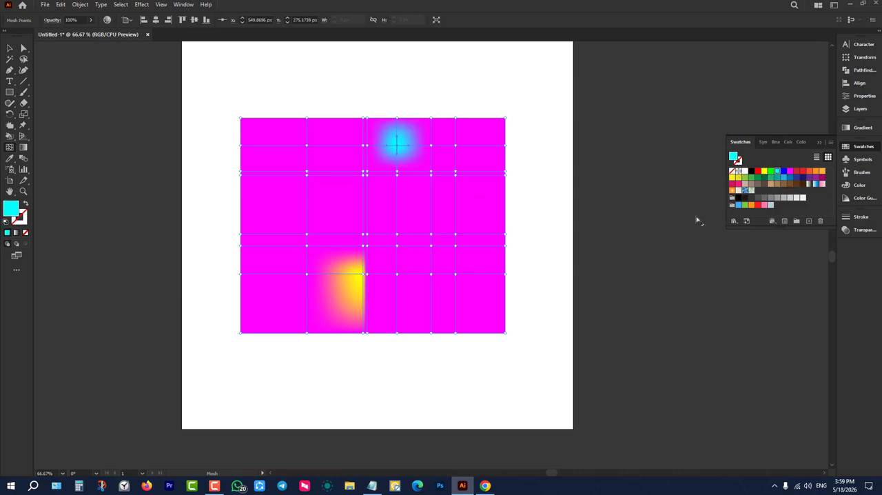
{"action": "left_click", "coordinate": [479, 300]}
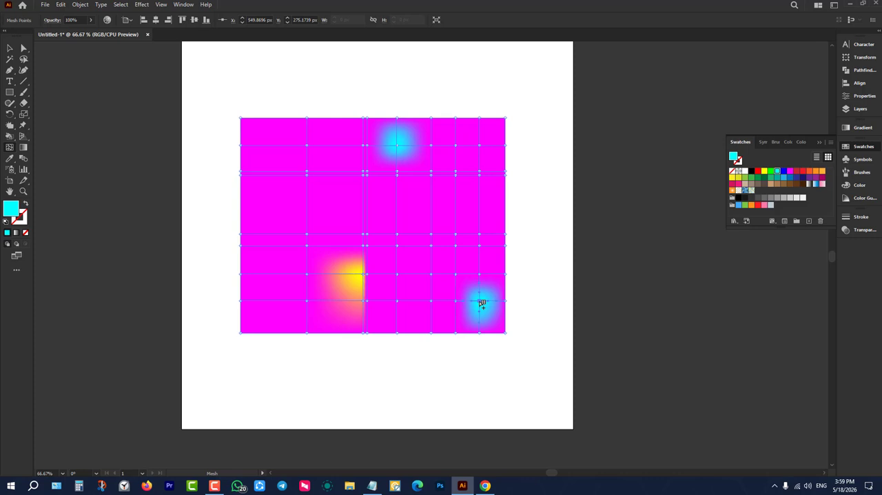
{"action": "left_click", "coordinate": [789, 171]}
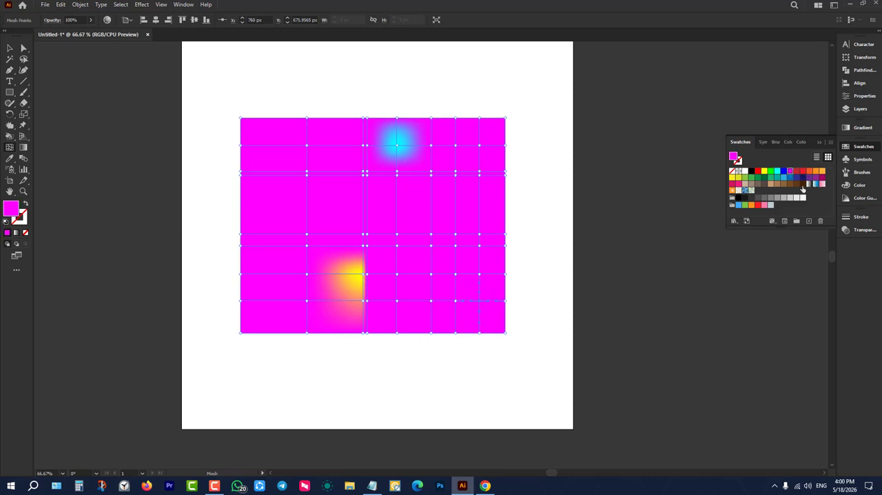
{"action": "left_click", "coordinate": [783, 177]}
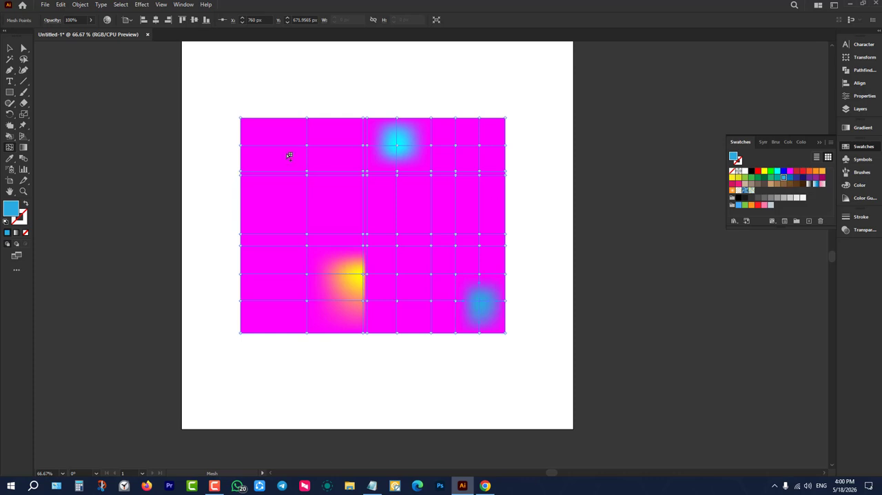
Add a green mesh point near the magenta rectangle's left side, colour the point above it black, and deselect the mesh.
{"action": "left_click", "coordinate": [284, 204]}
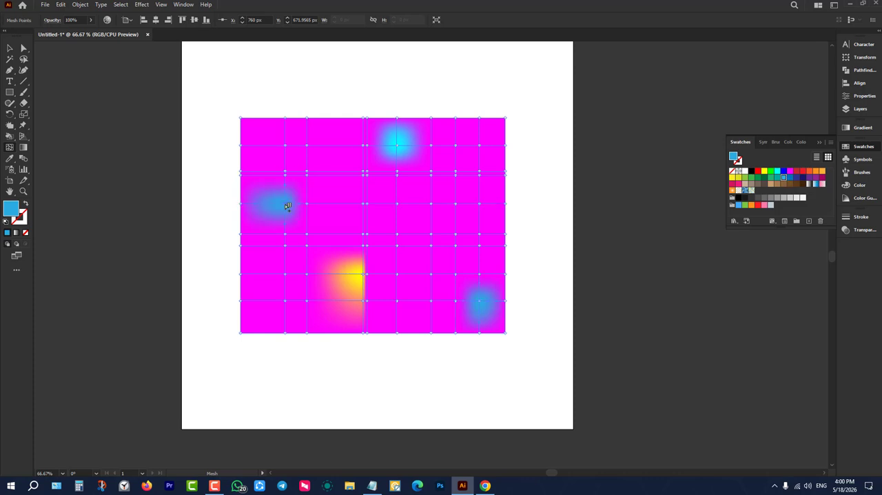
{"action": "left_click", "coordinate": [770, 171]}
{"action": "left_click", "coordinate": [308, 173]}
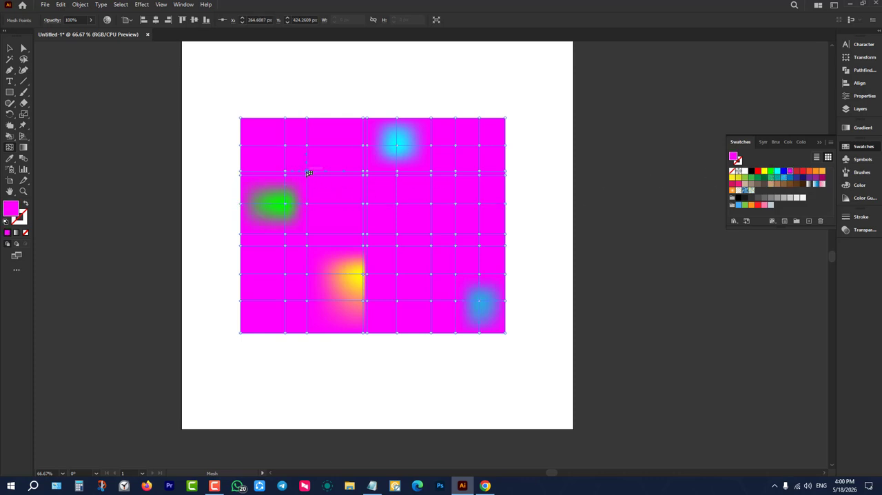
{"action": "left_click", "coordinate": [751, 171]}
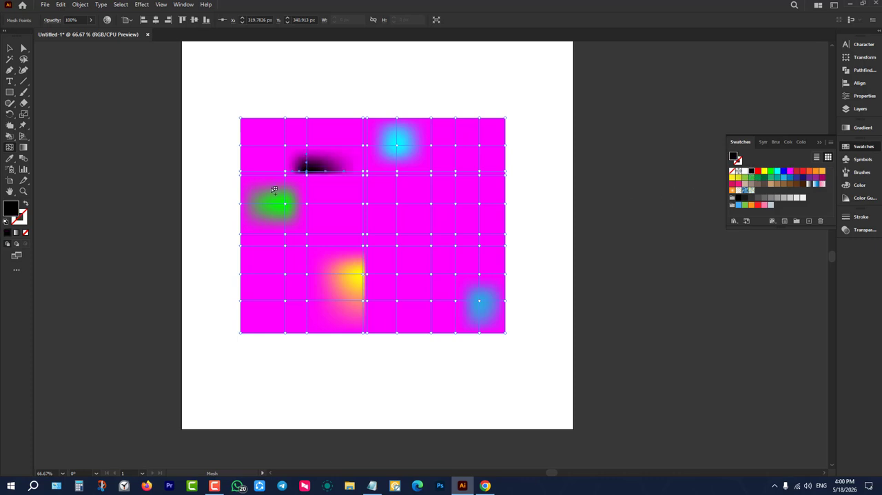
{"action": "left_click", "coordinate": [11, 48]}
{"action": "left_click", "coordinate": [241, 103]}
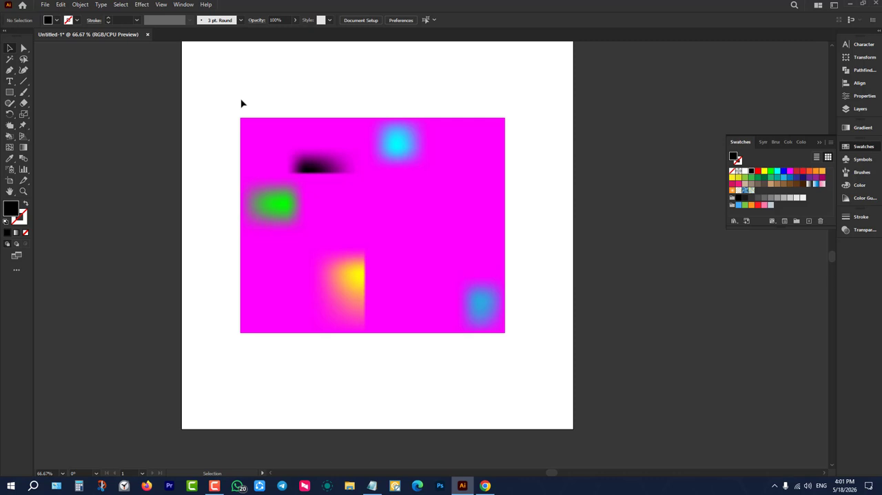
Switch to Chrome, open YouTube in a new tab and search for "mash tools".
{"action": "left_click", "coordinate": [485, 485]}
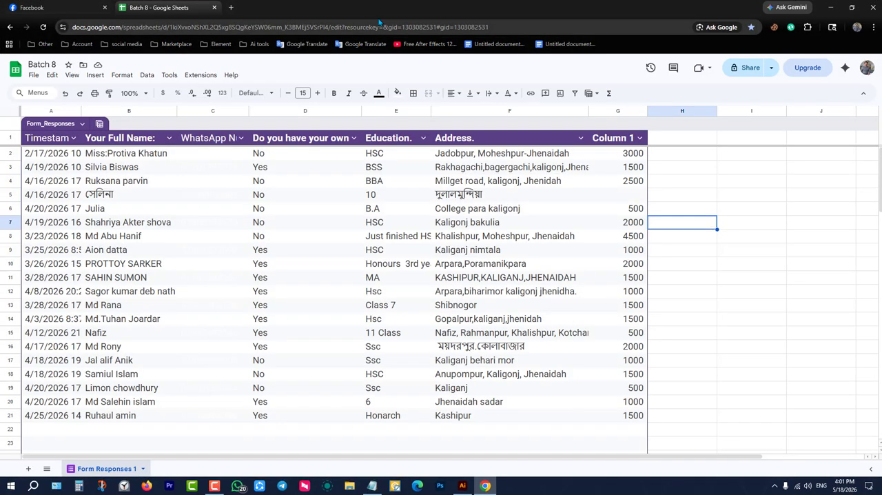
{"action": "left_click", "coordinate": [232, 7]}
{"action": "left_click", "coordinate": [390, 224]}
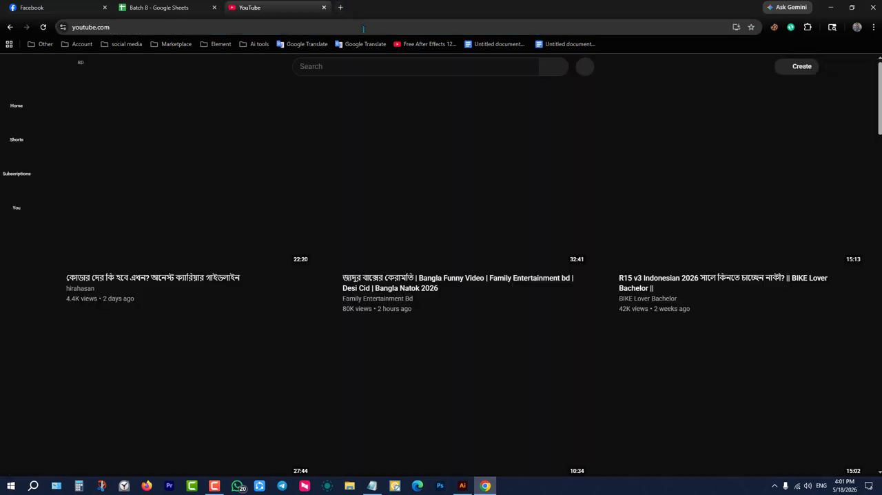
{"action": "left_click", "coordinate": [385, 66]}
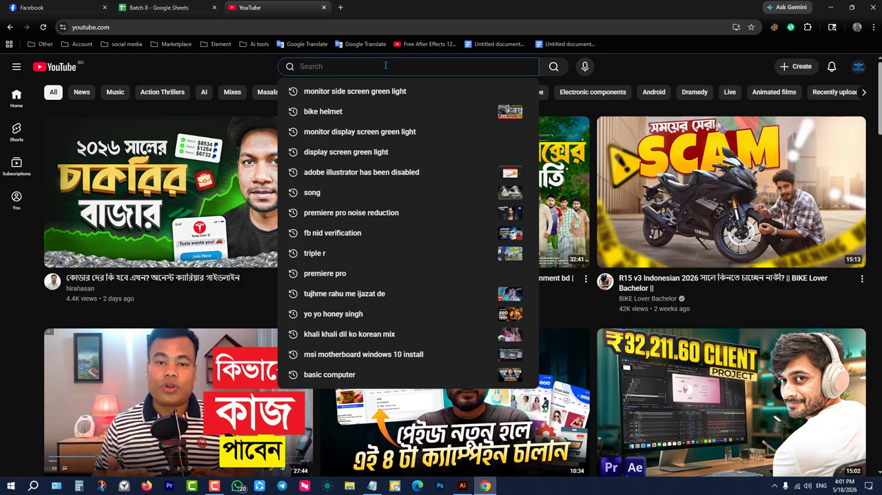
{"action": "type", "text": "d"}
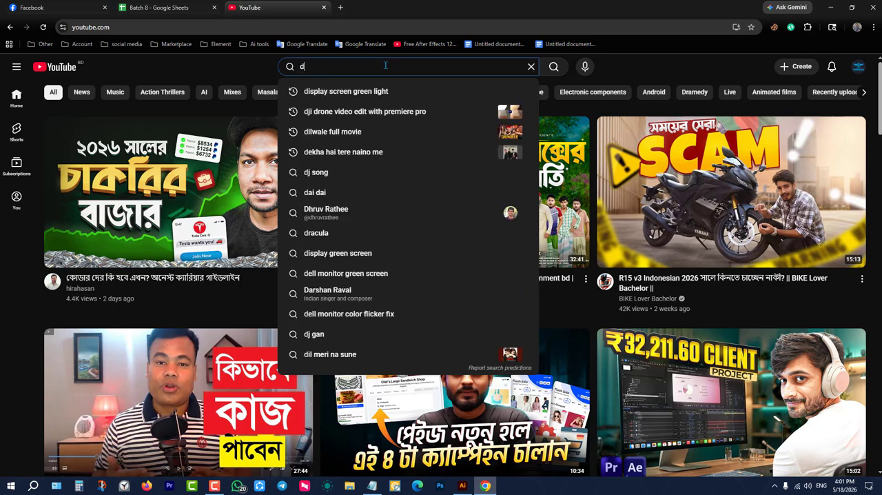
{"action": "key", "text": "BackSpace"}
{"action": "type", "text": "mas"}
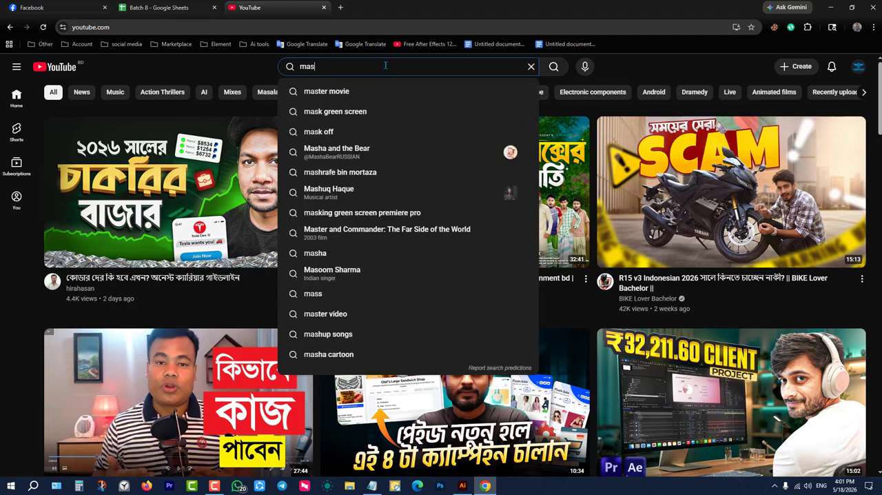
{"action": "type", "text": "h too"}
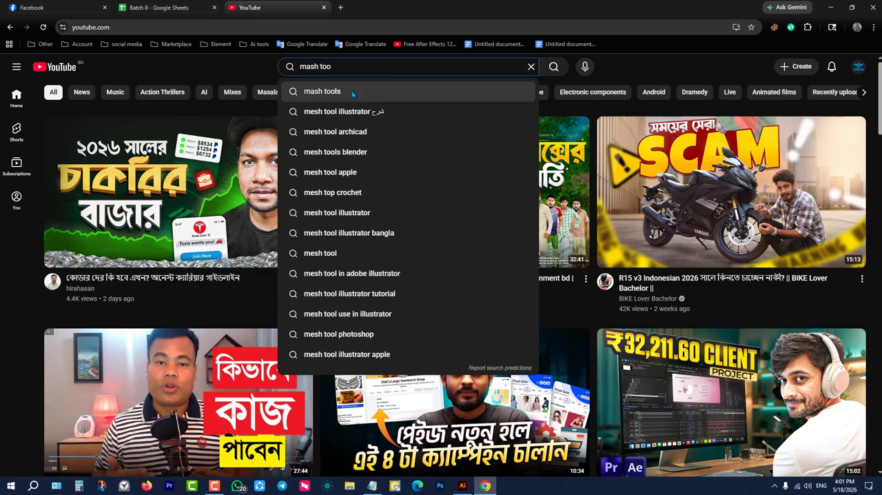
{"action": "left_click", "coordinate": [355, 91]}
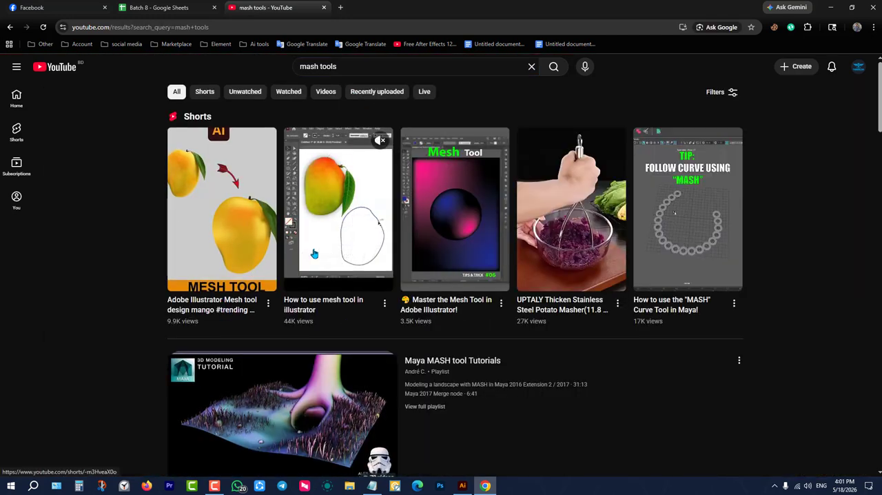
Watch part of the Short "How to use mesh tool in illustrator", pause it and return to Illustrator.
{"action": "left_click", "coordinate": [323, 196]}
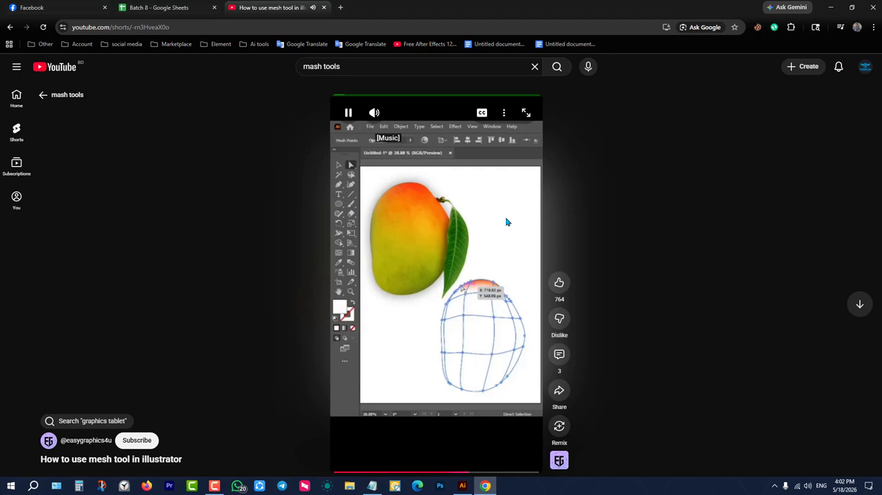
{"action": "key", "text": "space"}
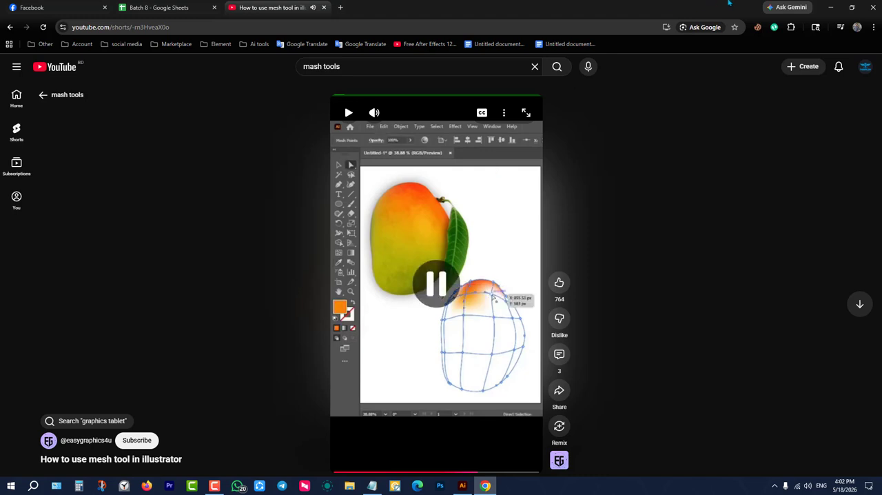
{"action": "left_click", "coordinate": [831, 8]}
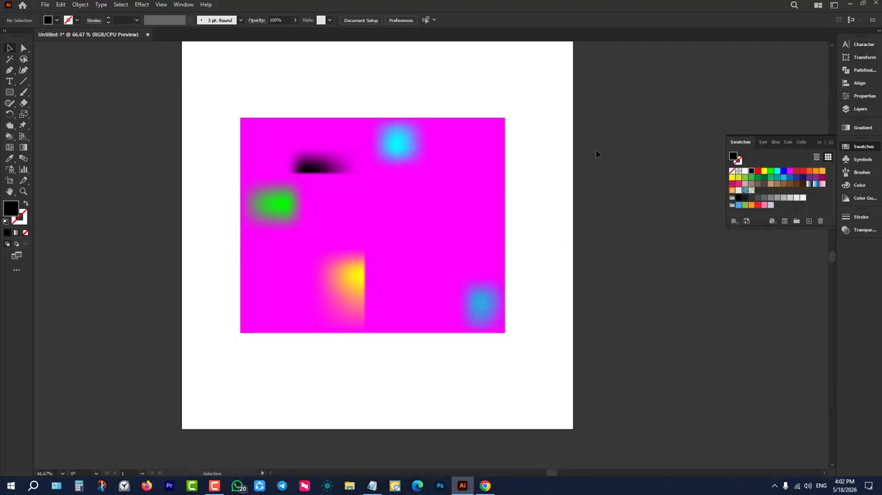
Delete the magenta mesh rectangle from the artboard.
{"action": "left_click_drag", "start_coordinate": [596, 122], "coordinate": [330, 269]}
{"action": "key", "text": "Delete"}
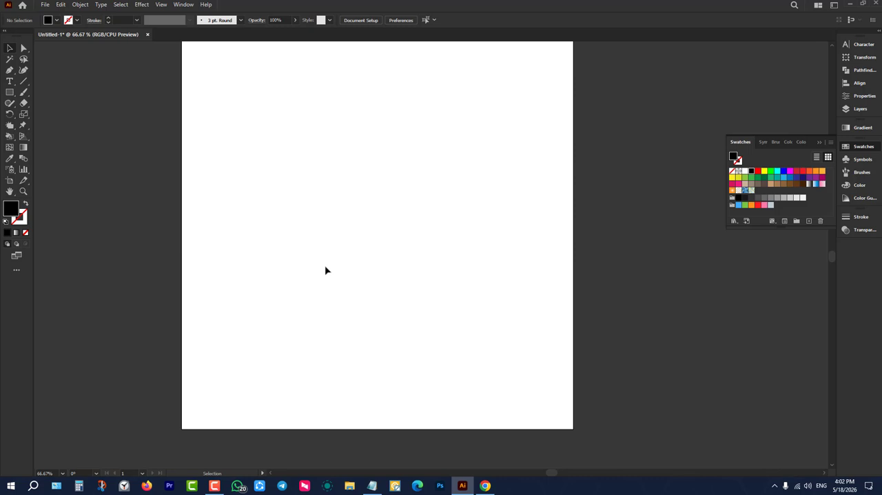
{"action": "scroll", "coordinate": [341, 255], "scroll_direction": "up", "scroll_amount": 1}
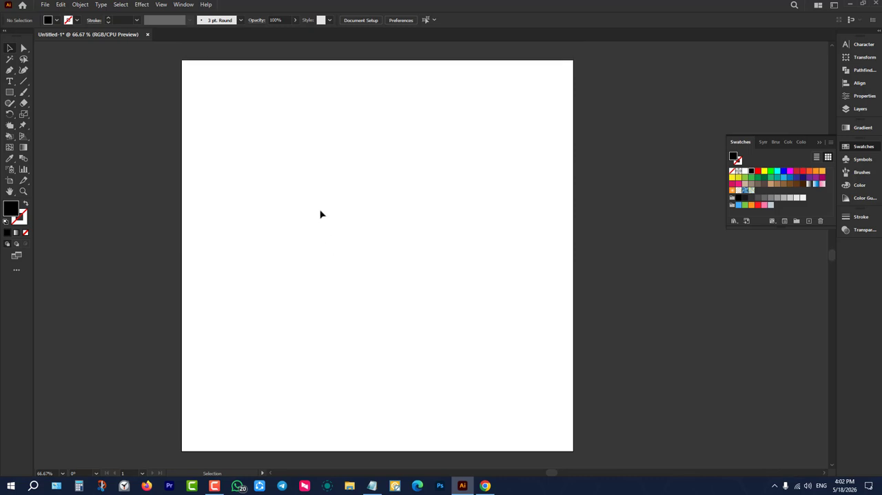
{"action": "scroll", "coordinate": [321, 210], "scroll_direction": "down", "scroll_amount": 1}
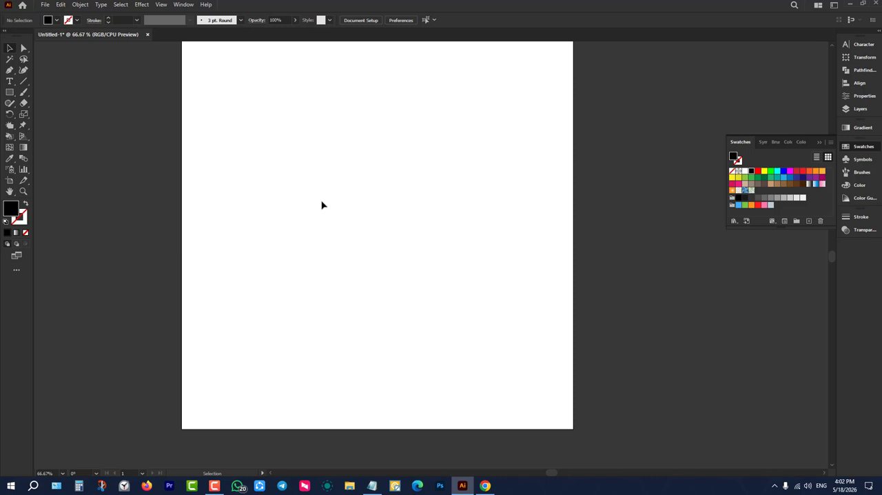
Draw a black rectangle about 690 by 461 px in the upper part of the artboard.
{"action": "left_click", "coordinate": [22, 150]}
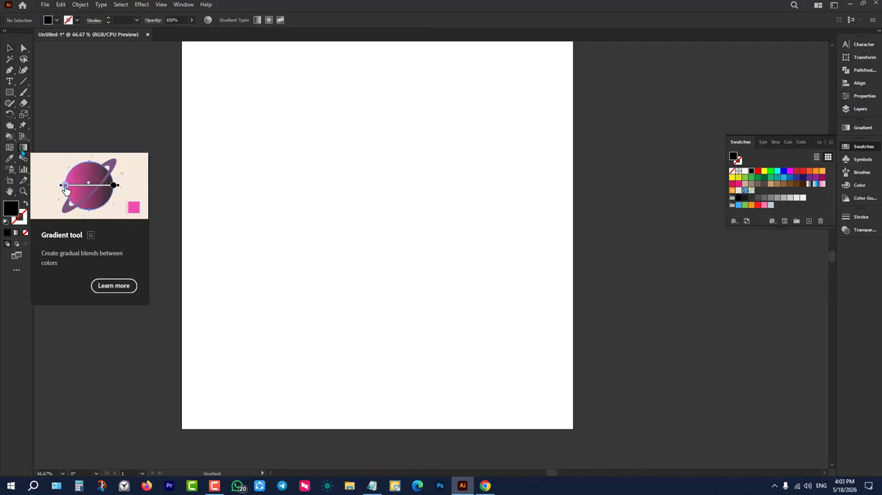
{"action": "left_click", "coordinate": [10, 92]}
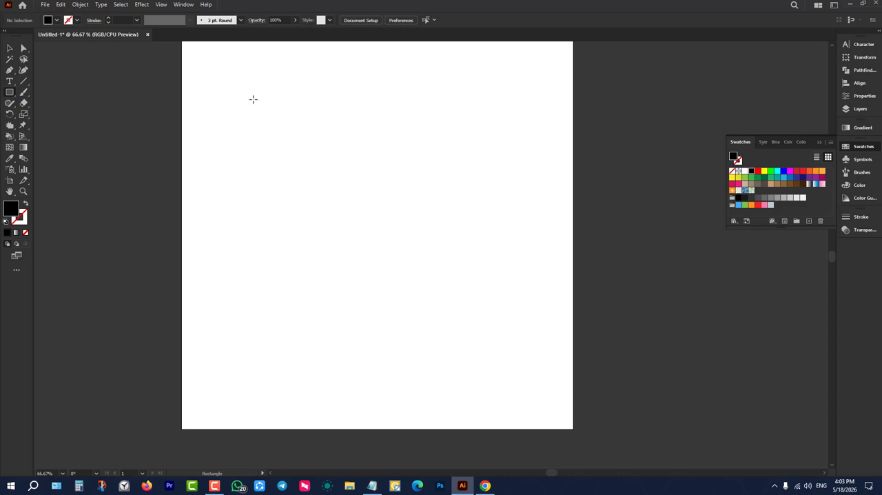
{"action": "left_click_drag", "start_coordinate": [248, 98], "coordinate": [518, 278]}
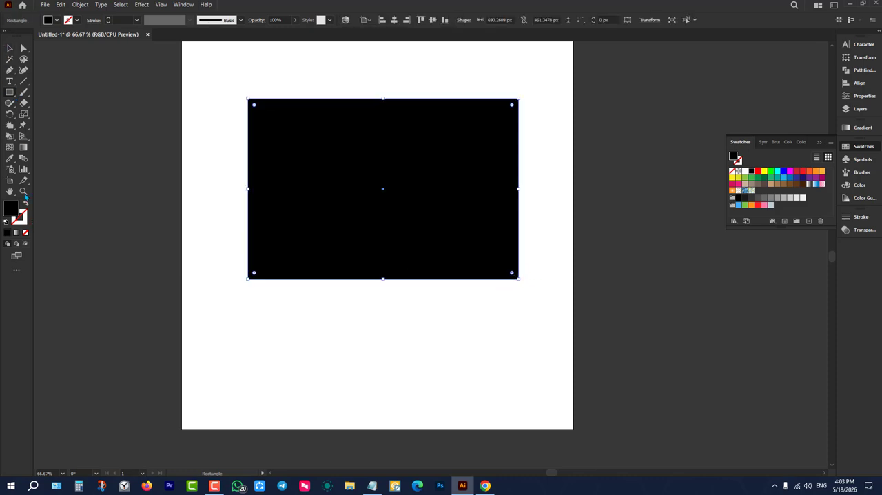
Fill the black rectangle with the white-to-black linear gradient.
{"action": "left_click", "coordinate": [23, 148]}
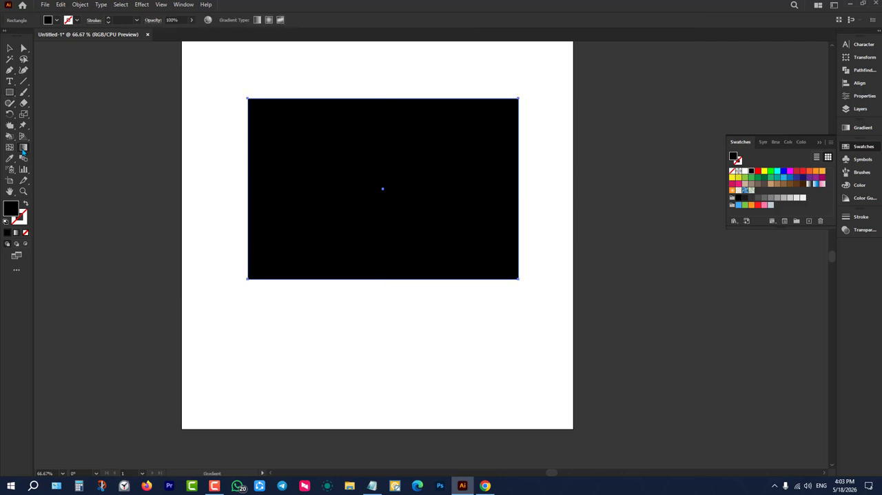
{"action": "double_click", "coordinate": [24, 149]}
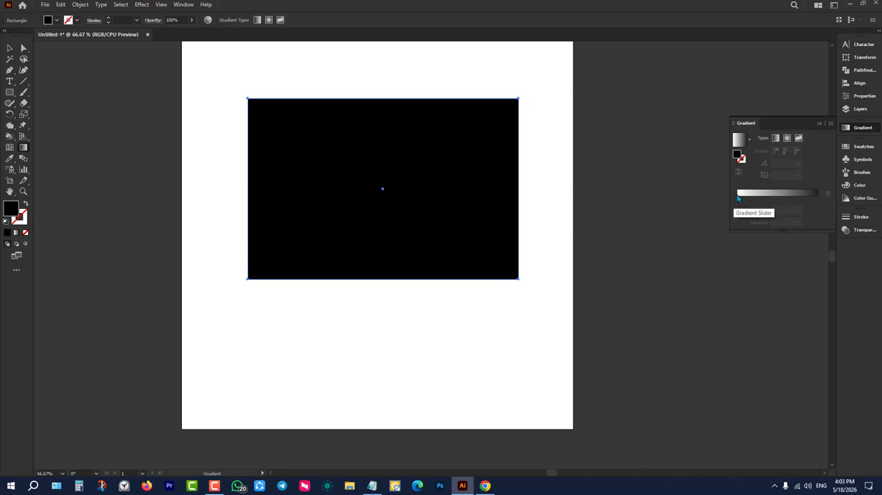
{"action": "left_click", "coordinate": [781, 197]}
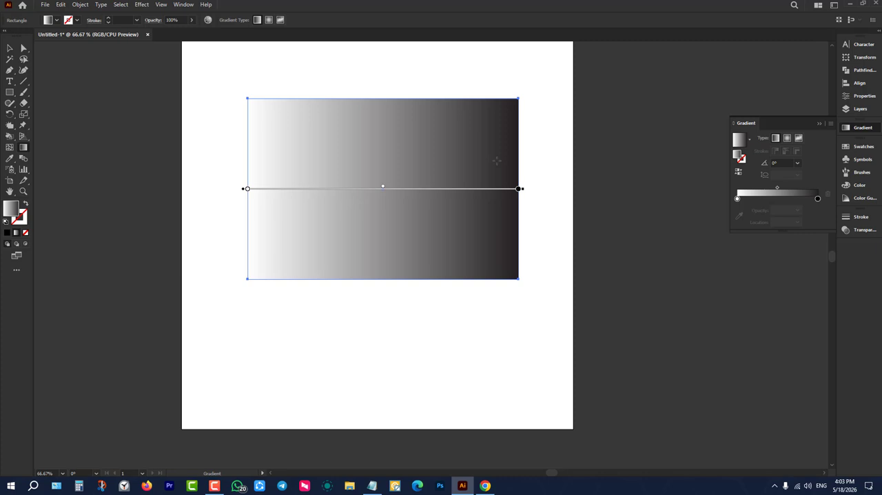
Colour the rectangle's right gradient stop light green and its left gradient stop orange-red.
{"action": "left_click", "coordinate": [518, 189]}
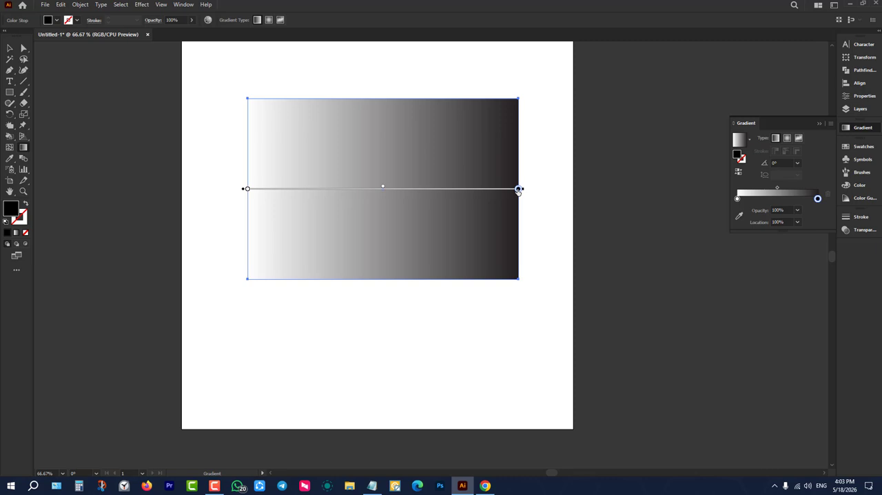
{"action": "double_click", "coordinate": [518, 189]}
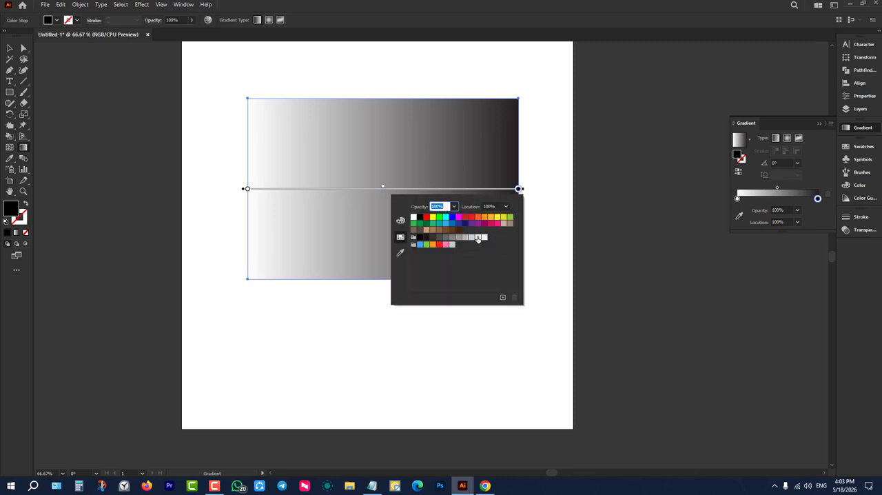
{"action": "left_click", "coordinate": [509, 217]}
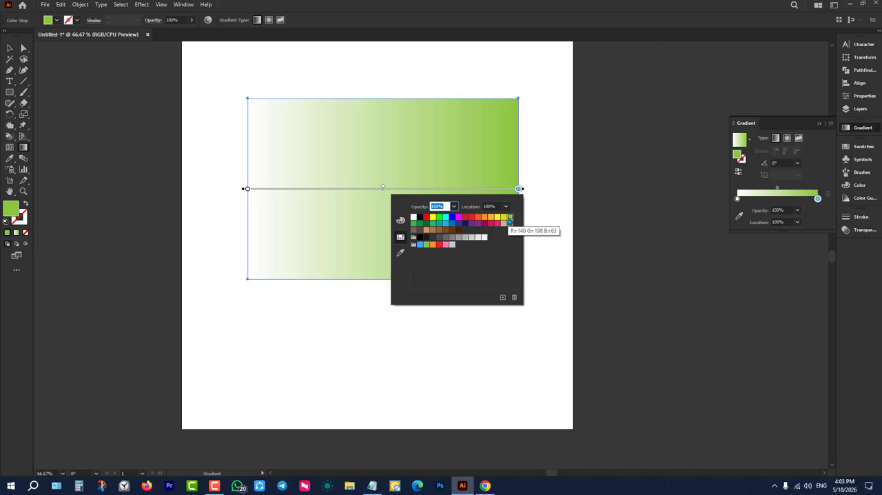
{"action": "left_click", "coordinate": [247, 189]}
{"action": "left_click", "coordinate": [246, 189]}
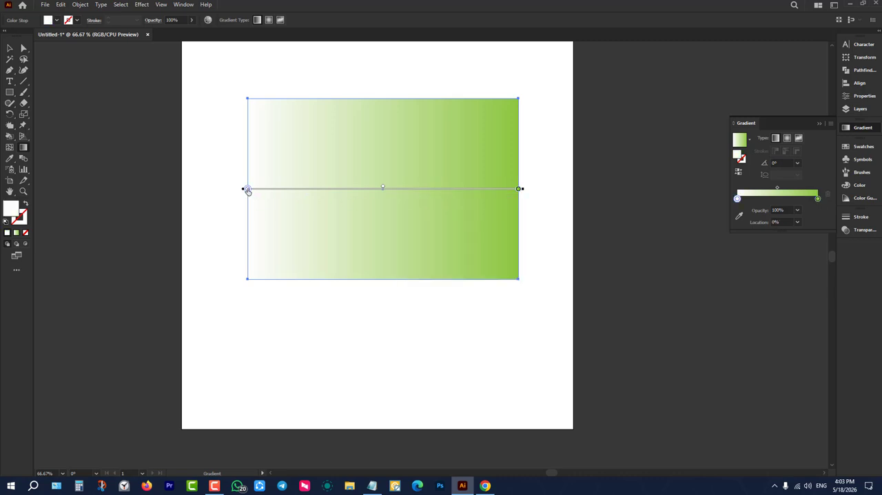
{"action": "double_click", "coordinate": [247, 190]}
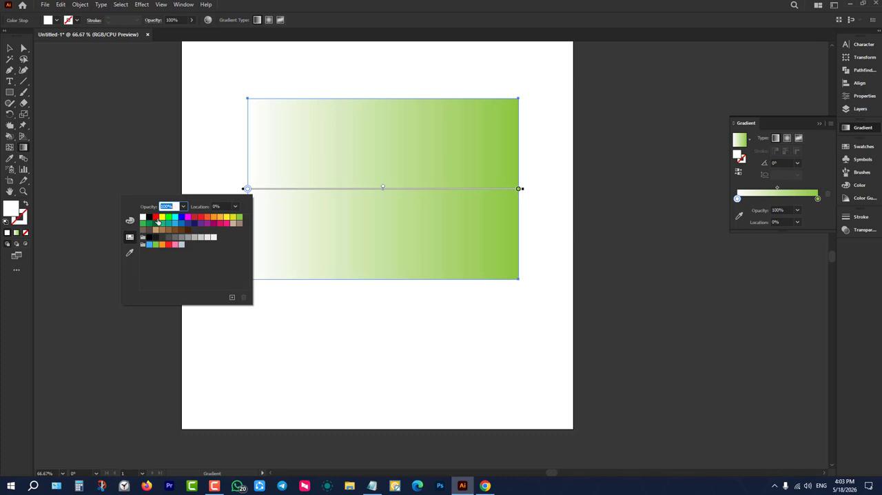
{"action": "left_click", "coordinate": [157, 219]}
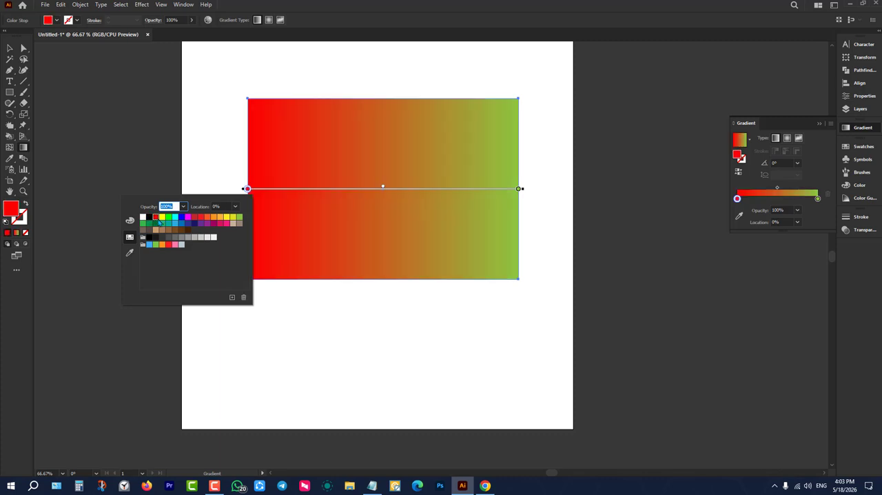
{"action": "left_click", "coordinate": [200, 217]}
{"action": "left_click", "coordinate": [207, 218]}
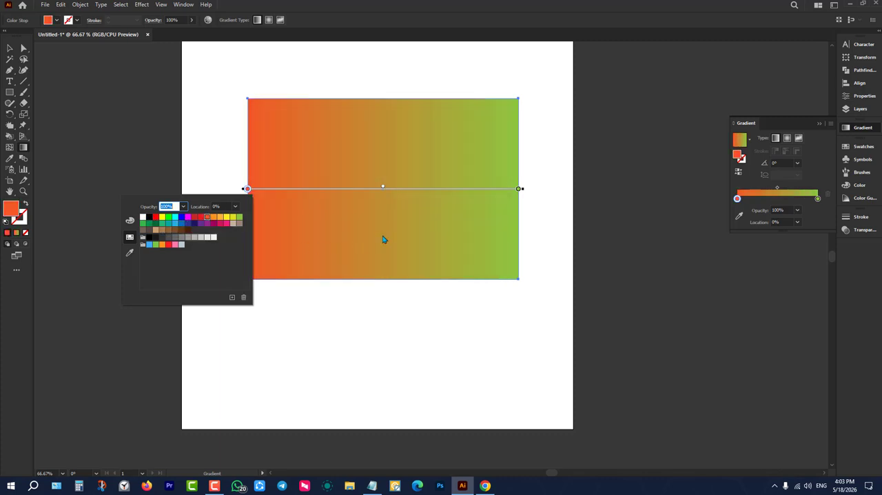
{"action": "left_click", "coordinate": [595, 202]}
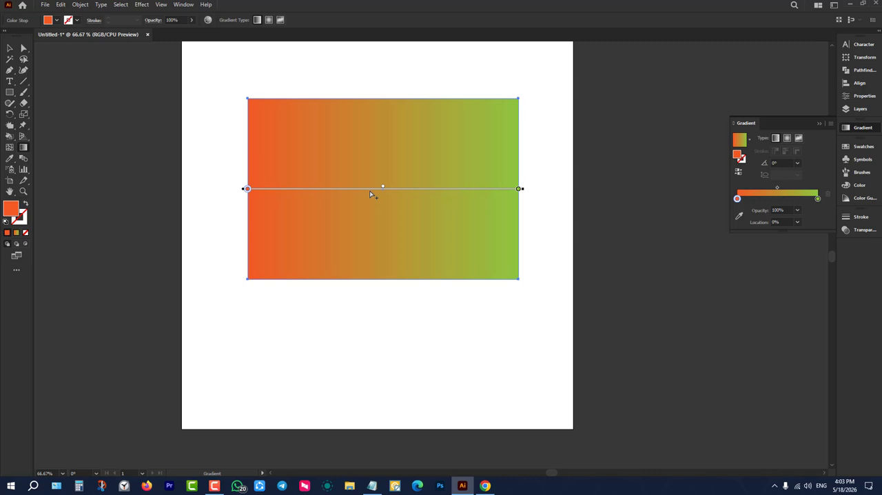
Add a yellow colour stop at about 50.68% near the middle of the rectangle's gradient.
{"action": "left_click", "coordinate": [369, 189]}
{"action": "mouse_move", "coordinate": [369, 189]}
{"action": "left_mouse_down"}
{"action": "mouse_move", "coordinate": [392, 190]}
{"action": "mouse_move", "coordinate": [385, 192]}
{"action": "left_mouse_up"}
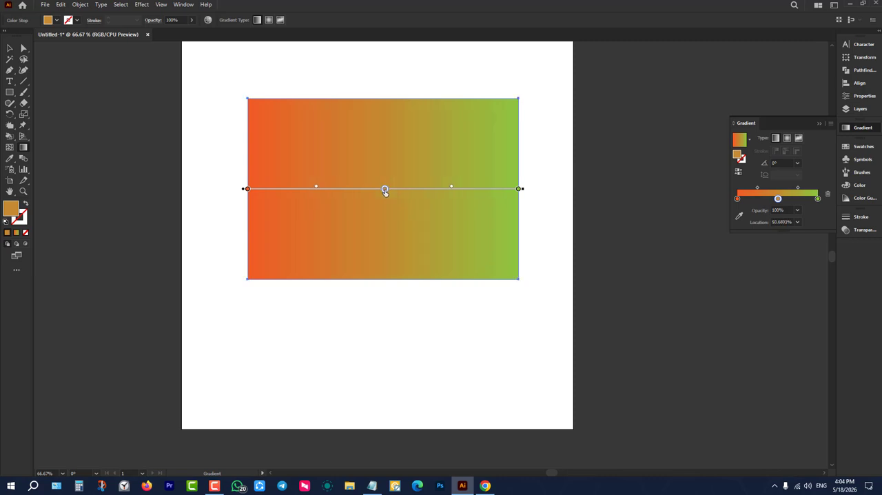
{"action": "double_click", "coordinate": [385, 193]}
{"action": "left_click", "coordinate": [331, 217]}
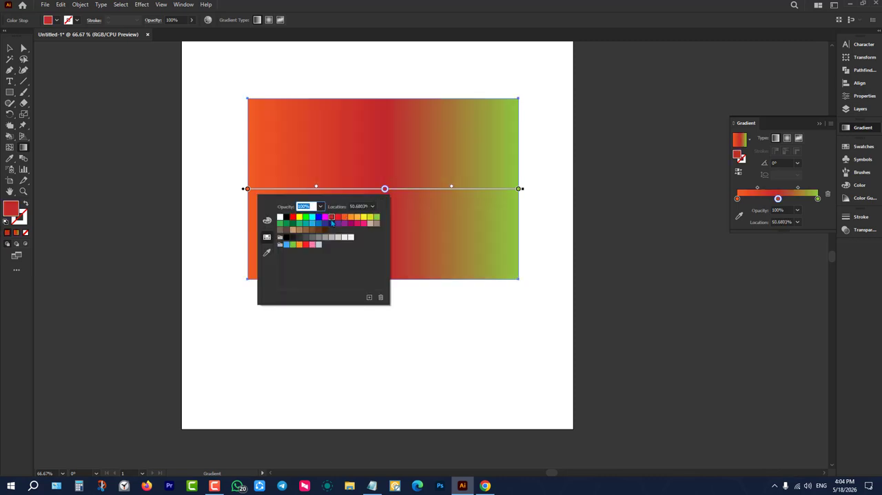
{"action": "left_click", "coordinate": [363, 218]}
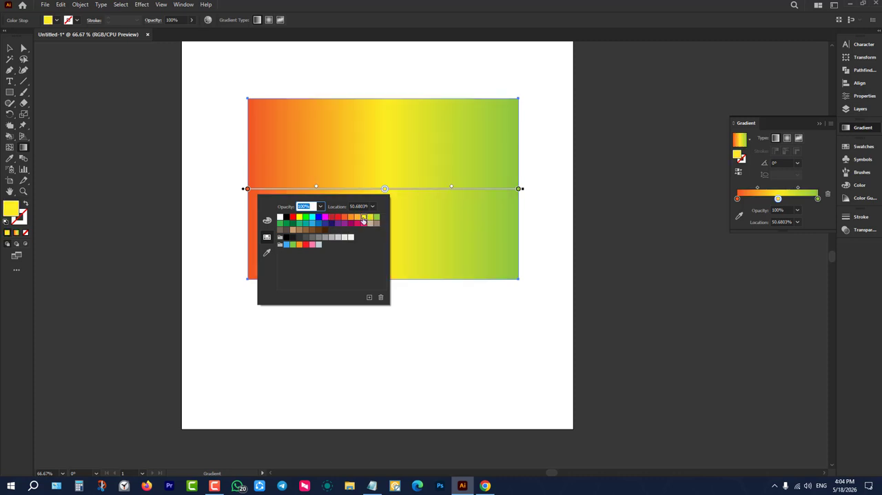
{"action": "left_click", "coordinate": [196, 108]}
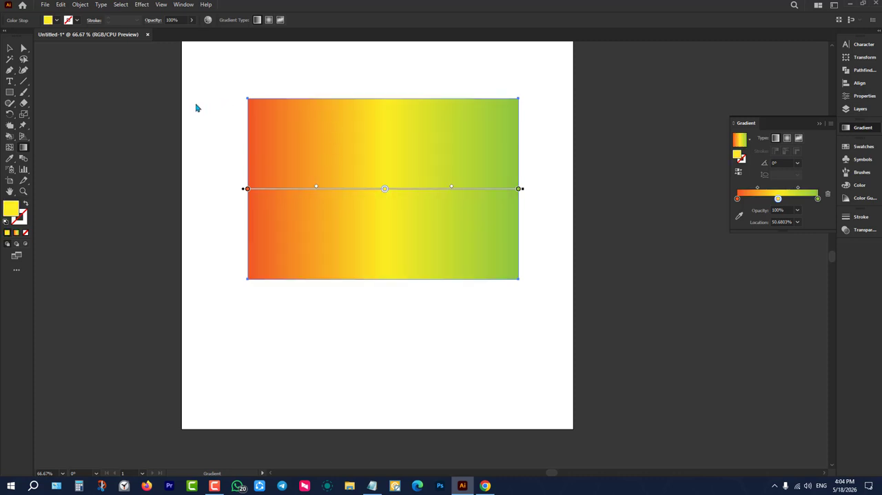
Move the gradient rectangle down and centre it horizontally and vertically on the artboard.
{"action": "left_click", "coordinate": [10, 48]}
{"action": "left_click", "coordinate": [167, 169]}
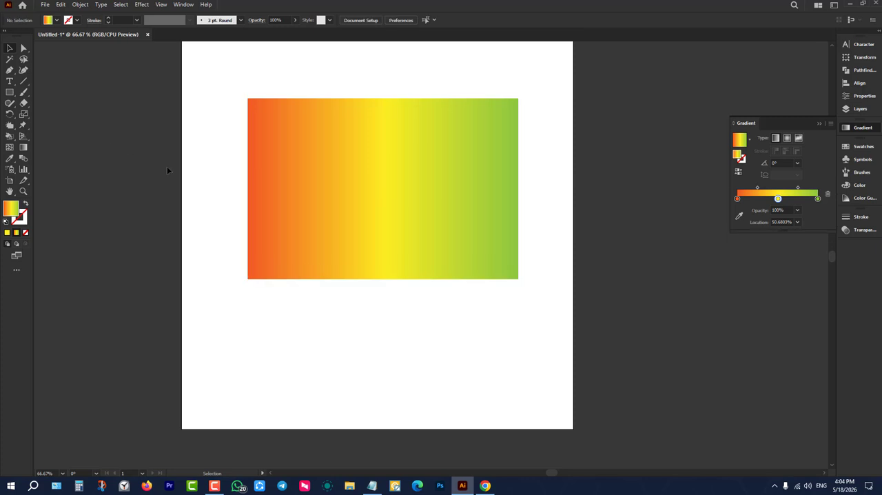
{"action": "scroll", "coordinate": [173, 197], "scroll_direction": "up", "scroll_amount": 1}
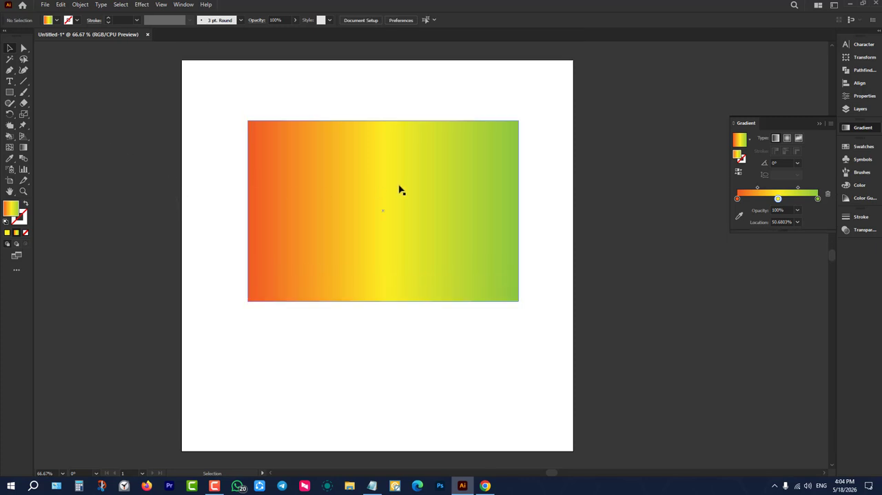
{"action": "left_click_drag", "start_coordinate": [399, 186], "coordinate": [409, 240]}
{"action": "left_click", "coordinate": [504, 19]}
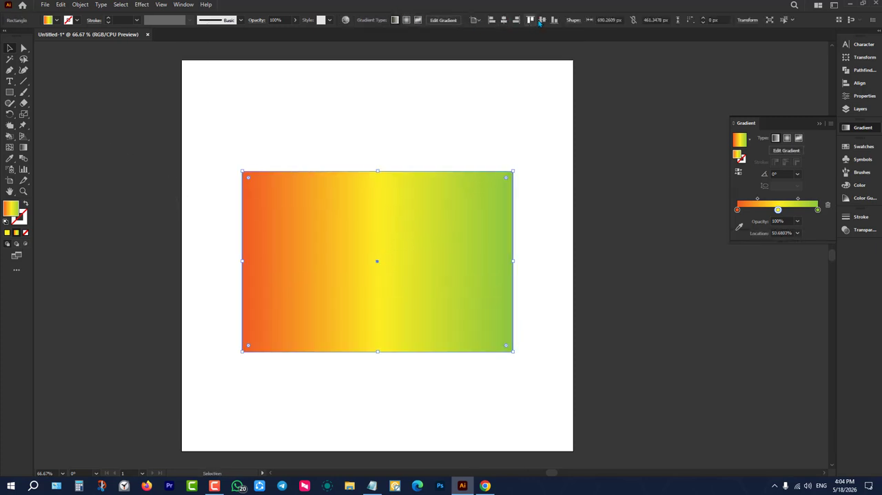
{"action": "left_click", "coordinate": [542, 19]}
{"action": "scroll", "coordinate": [376, 97], "scroll_direction": "down", "scroll_amount": 2}
{"action": "left_click", "coordinate": [374, 93]}
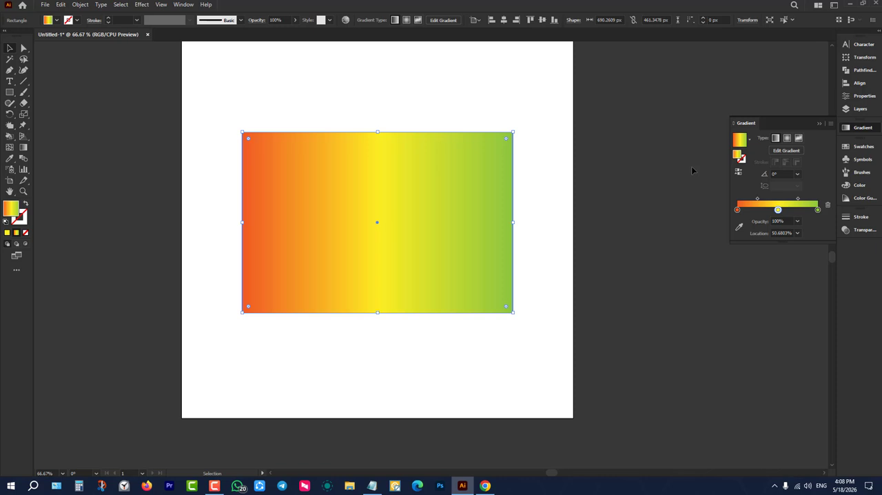
Delete the red-to-green gradient rectangle from the artboard.
{"action": "left_click", "coordinate": [592, 134]}
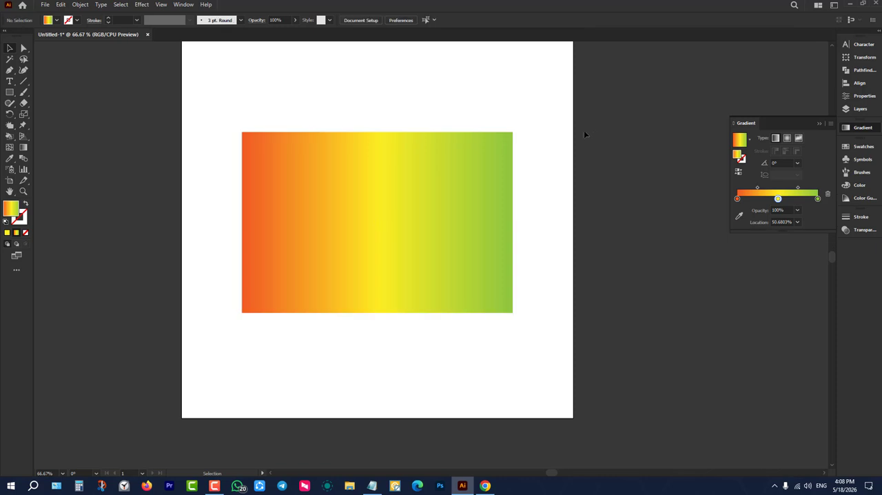
{"action": "left_click_drag", "start_coordinate": [626, 119], "coordinate": [411, 296]}
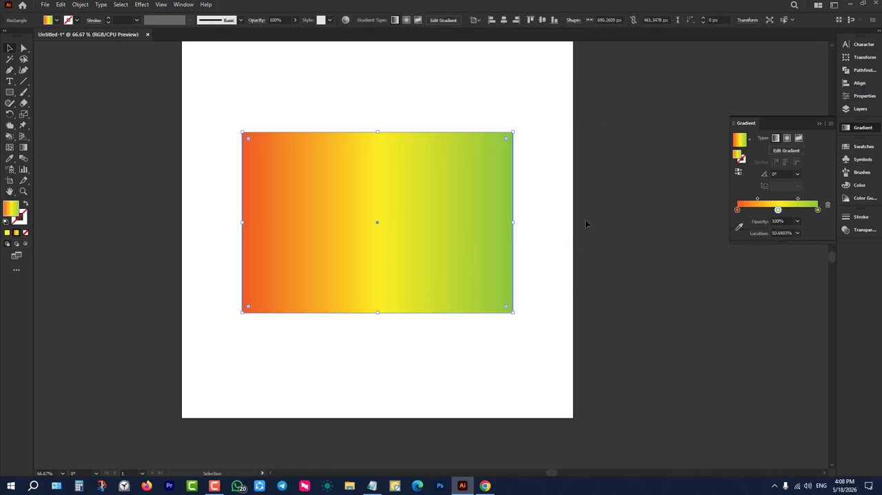
{"action": "scroll", "coordinate": [575, 196], "scroll_direction": "up", "scroll_amount": 1}
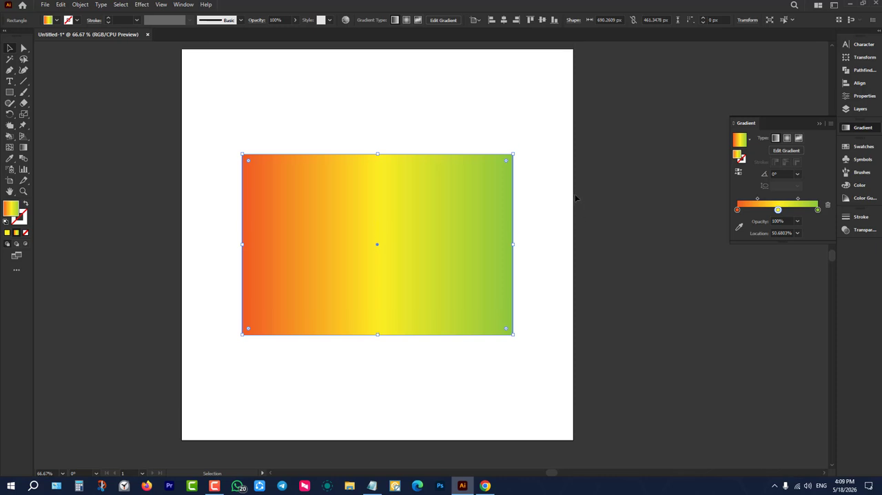
{"action": "left_click", "coordinate": [575, 198]}
{"action": "left_click_drag", "start_coordinate": [537, 135], "coordinate": [368, 289]}
{"action": "key", "text": "Delete"}
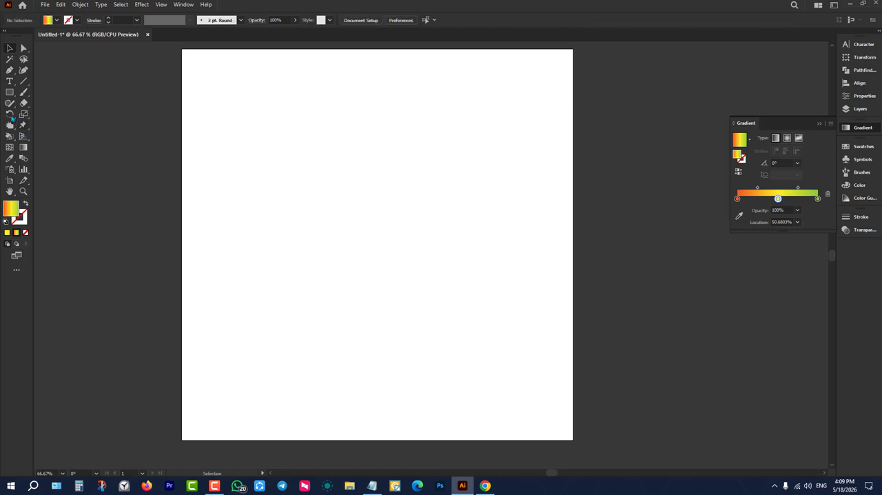
Draw a square about 643 px wide on the artboard and fill it with black.
{"action": "left_click", "coordinate": [9, 91]}
{"action": "left_click_drag", "start_coordinate": [252, 92], "coordinate": [503, 343]}
{"action": "left_click", "coordinate": [57, 20]}
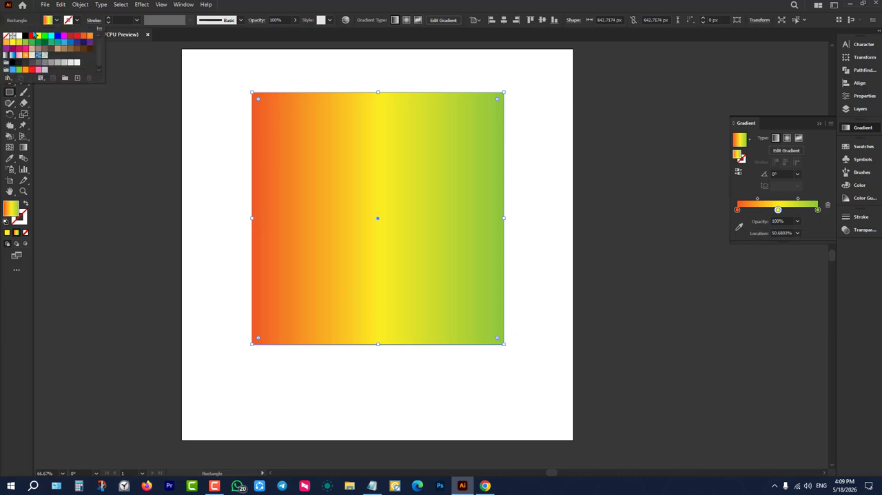
{"action": "left_click", "coordinate": [22, 35]}
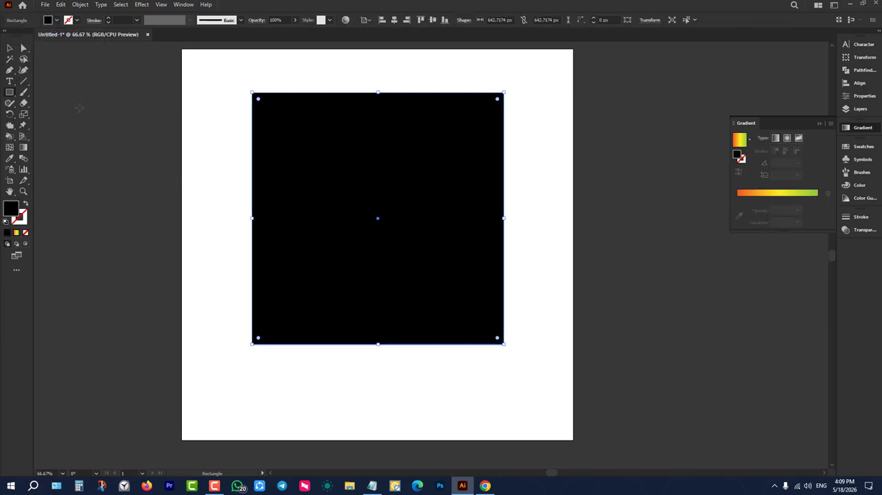
Move the black square down and centre it vertically on the artboard.
{"action": "key", "text": "v"}
{"action": "left_click_drag", "start_coordinate": [390, 177], "coordinate": [389, 196]}
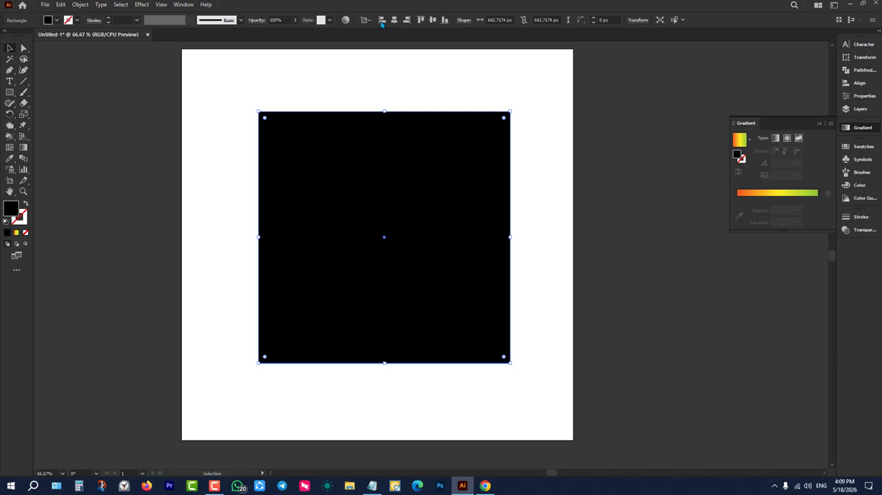
{"action": "left_click", "coordinate": [433, 20]}
{"action": "left_click", "coordinate": [431, 62]}
{"action": "left_click", "coordinate": [369, 192]}
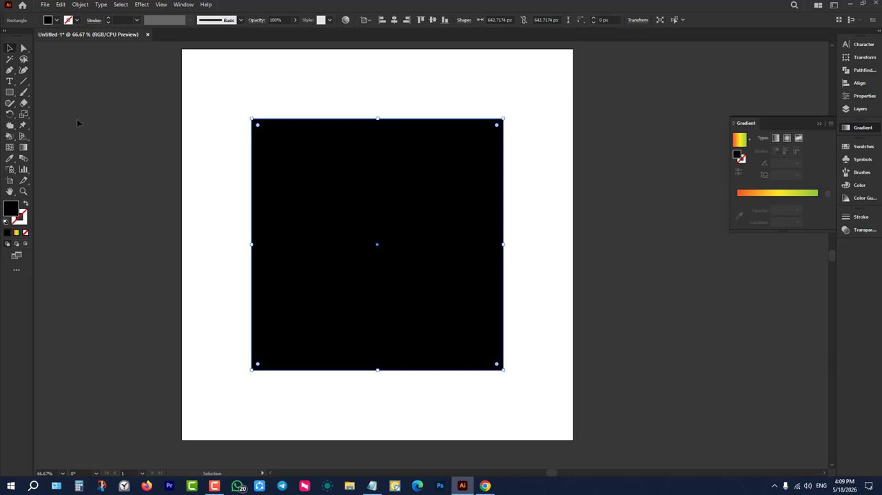
Apply the orange-yellow-green gradient to the black square with the Gradient tool and recolour its orange-red end stop pure red.
{"action": "left_click", "coordinate": [24, 147]}
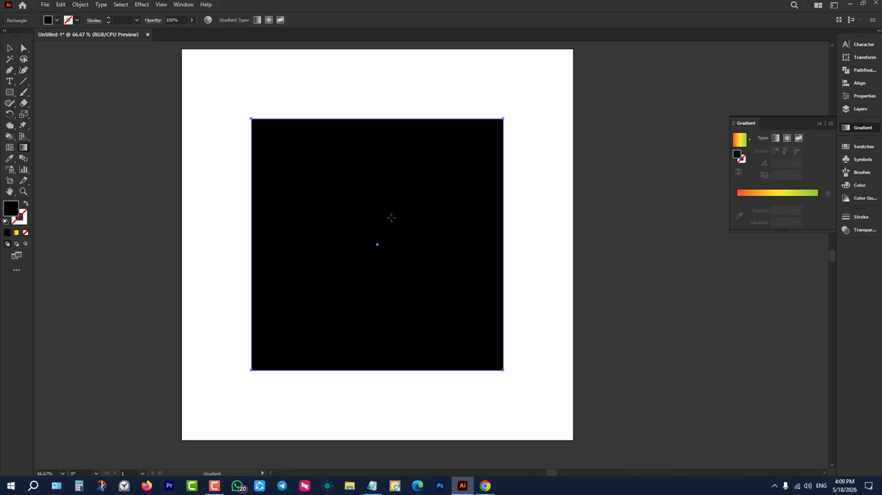
{"action": "left_click", "coordinate": [391, 217]}
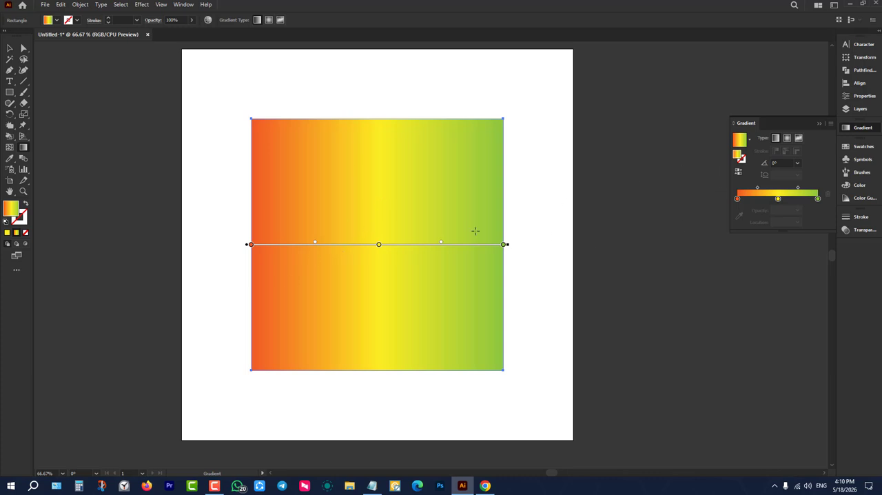
{"action": "left_click", "coordinate": [250, 245]}
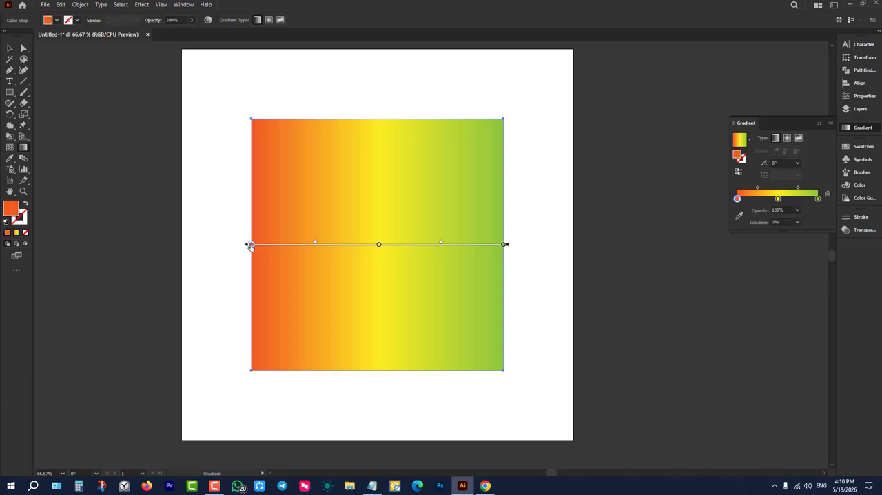
{"action": "double_click", "coordinate": [251, 245]}
{"action": "key", "text": "Escape"}
{"action": "double_click", "coordinate": [251, 245]}
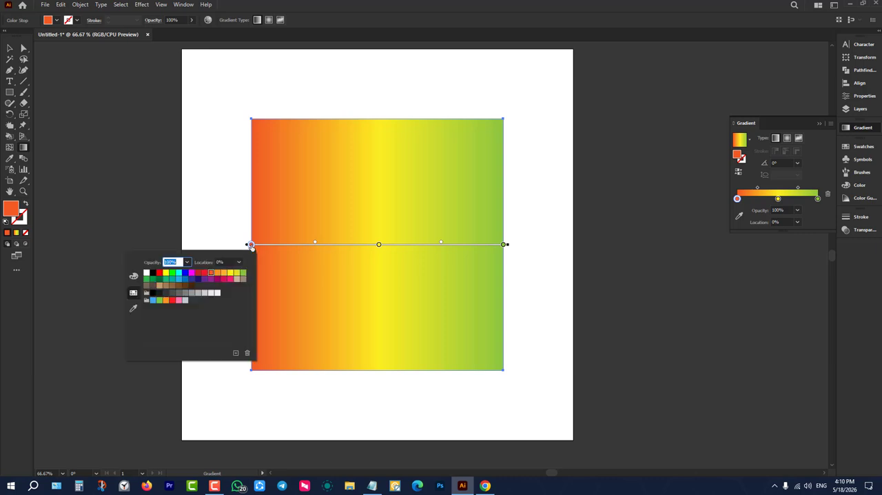
{"action": "left_click", "coordinate": [159, 273]}
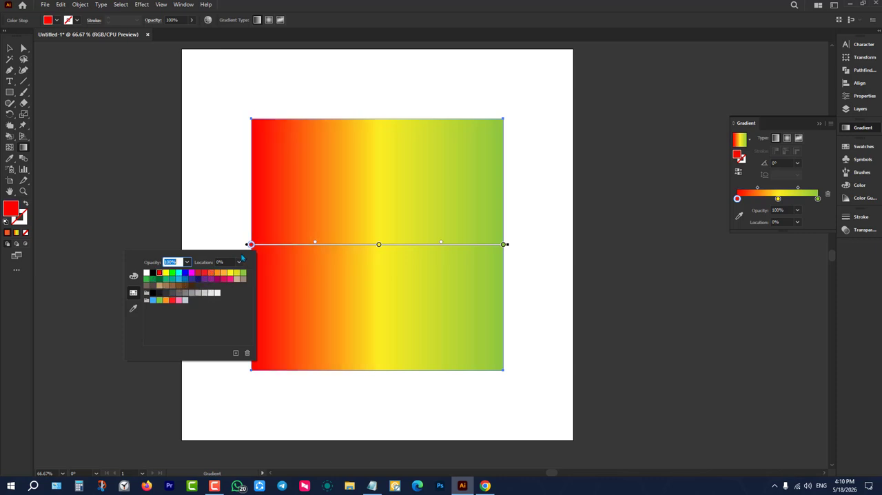
{"action": "left_click", "coordinate": [23, 148]}
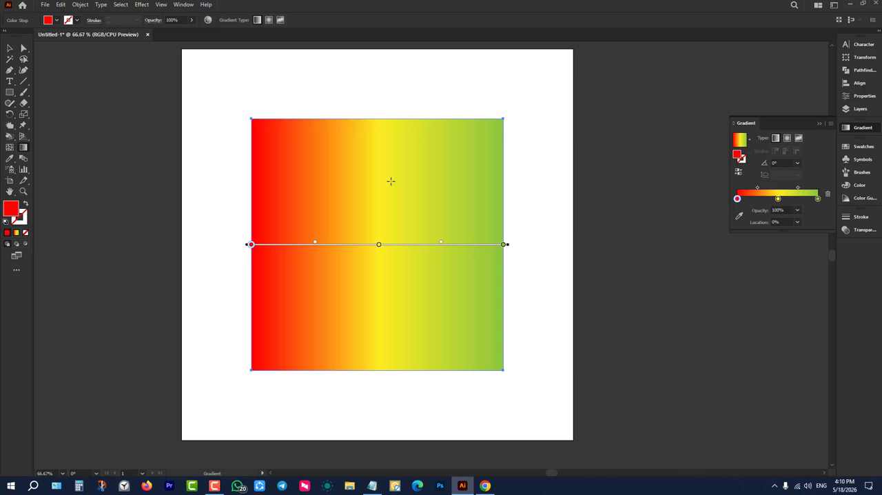
Replace the square with a new gradient-filled rectangle about 629 by 636 px.
{"action": "left_click", "coordinate": [10, 47]}
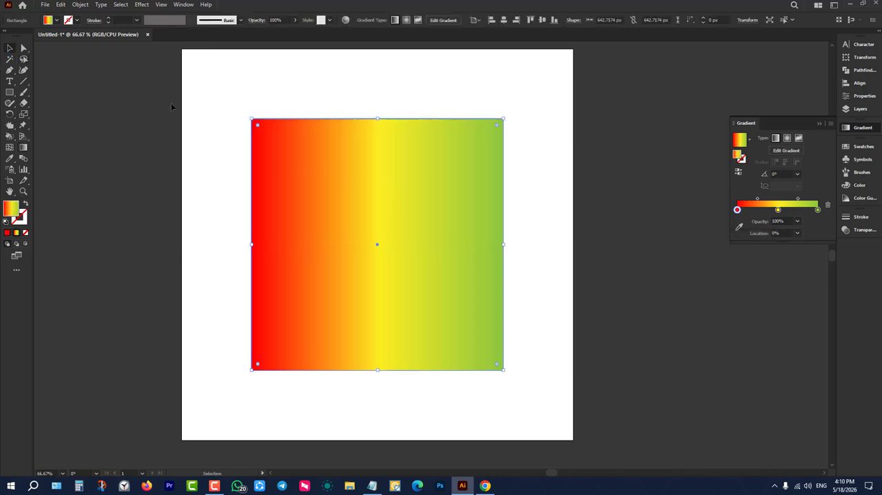
{"action": "key", "text": "Delete"}
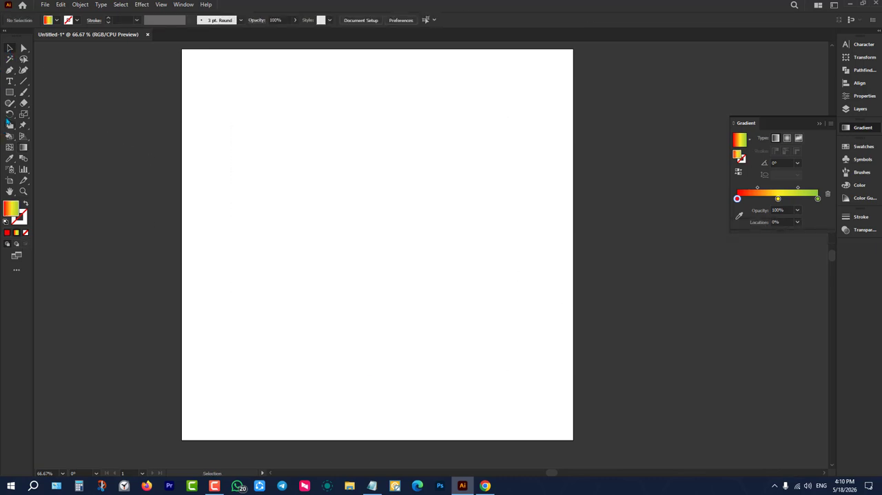
{"action": "left_click", "coordinate": [10, 92]}
{"action": "left_click_drag", "start_coordinate": [266, 91], "coordinate": [513, 340]}
Centre the new gradient rectangle horizontally and vertically on the artboard.
{"action": "key", "text": "v"}
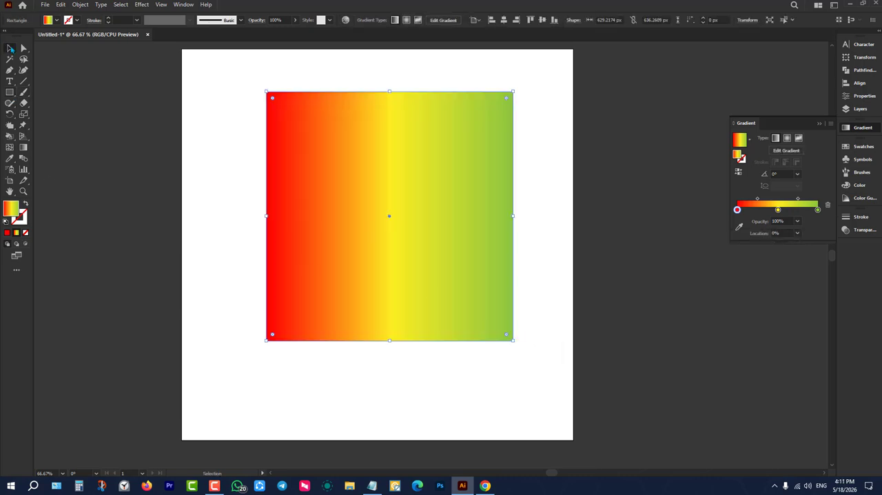
{"action": "left_click", "coordinate": [504, 19]}
{"action": "left_click", "coordinate": [542, 20]}
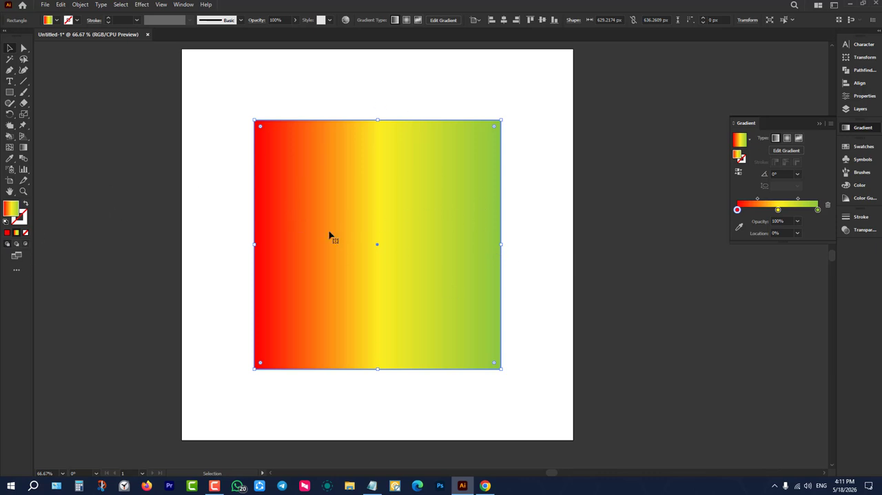
Shift the midpoint between the red and yellow gradient stops toward yellow and back toward red, and move the yellow stop closer to red.
{"action": "left_click", "coordinate": [26, 146]}
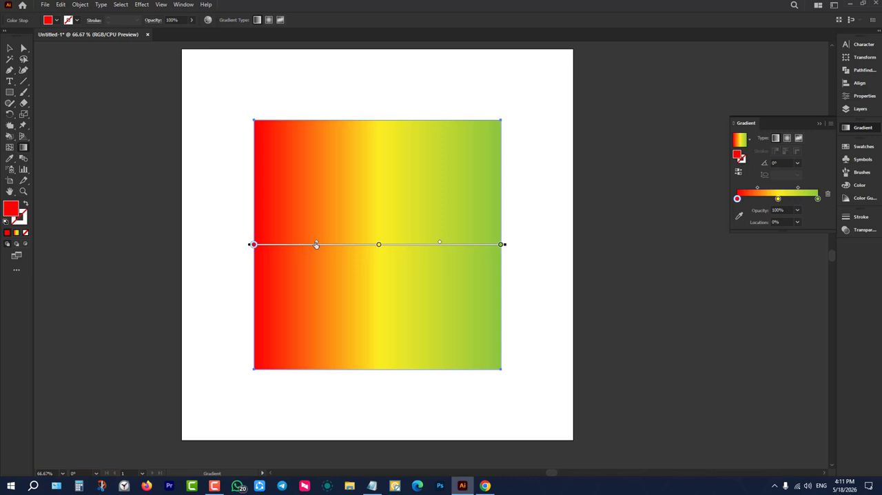
{"action": "mouse_move", "coordinate": [316, 244]}
{"action": "left_mouse_down"}
{"action": "mouse_move", "coordinate": [288, 244]}
{"action": "mouse_move", "coordinate": [335, 243]}
{"action": "left_mouse_up"}
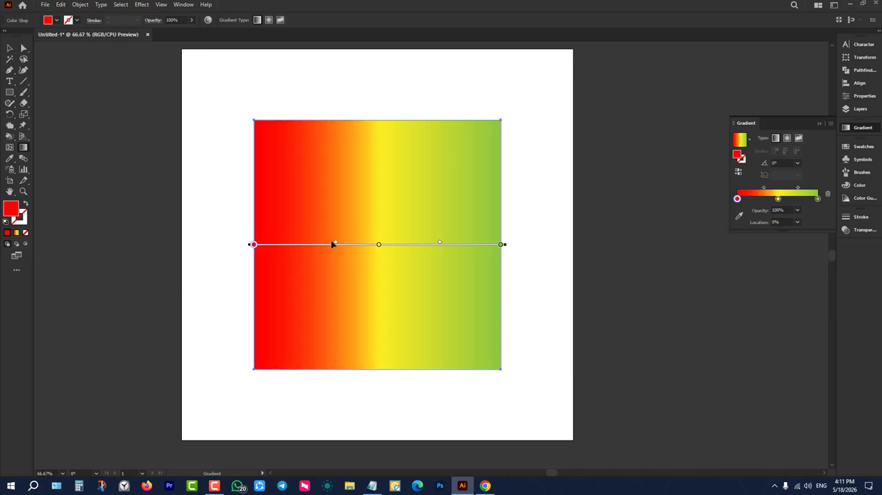
{"action": "left_click_drag", "start_coordinate": [335, 244], "coordinate": [357, 244]}
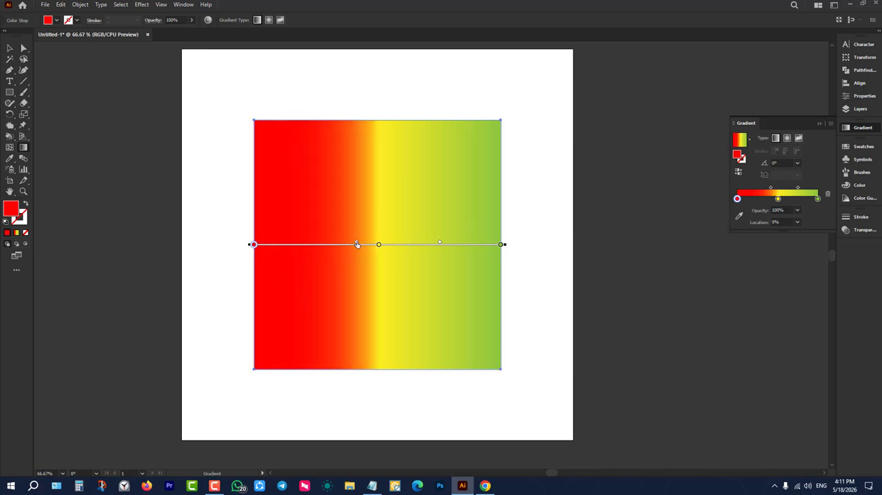
{"action": "left_click_drag", "start_coordinate": [356, 244], "coordinate": [295, 244]}
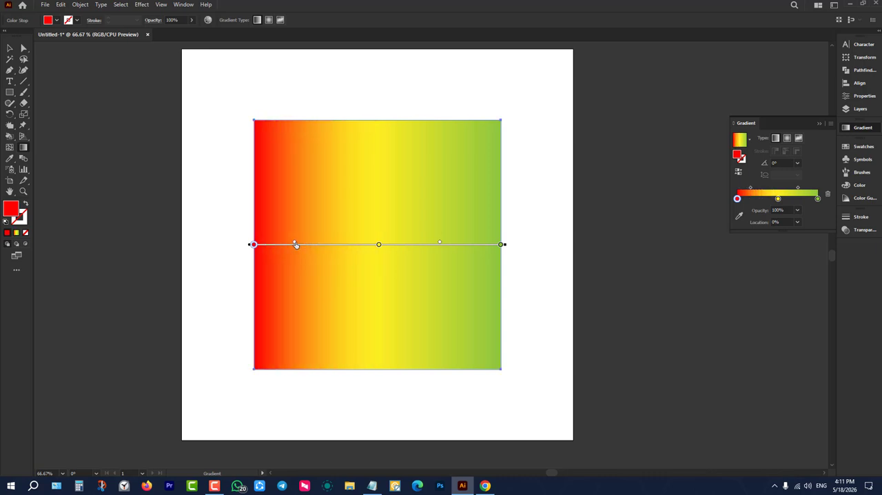
{"action": "left_click_drag", "start_coordinate": [378, 245], "coordinate": [325, 244]}
Try moving the green gradient stop inward to about 46.92%, and undo the move.
{"action": "left_click", "coordinate": [502, 244]}
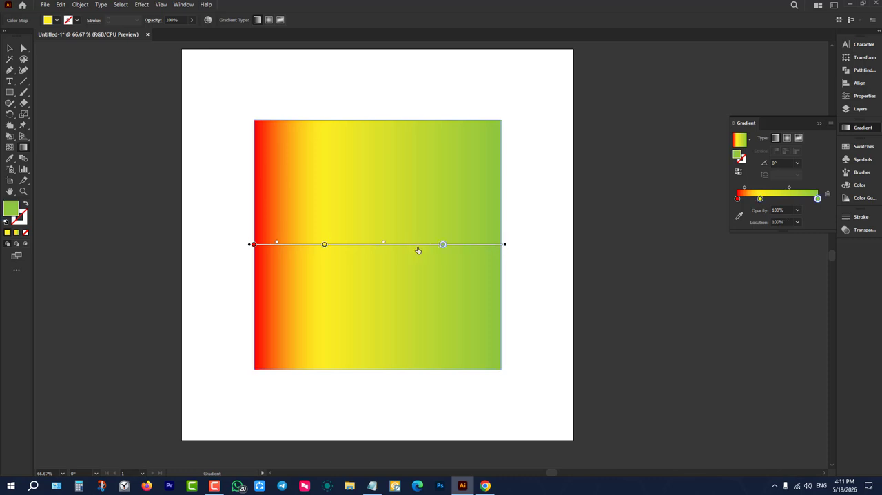
{"action": "left_click_drag", "start_coordinate": [417, 250], "coordinate": [368, 250]}
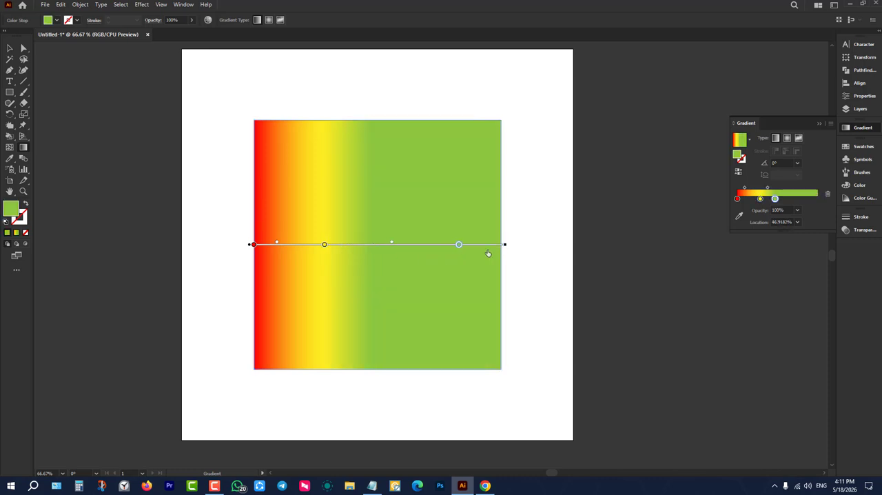
{"action": "key", "text": "ctrl+z"}
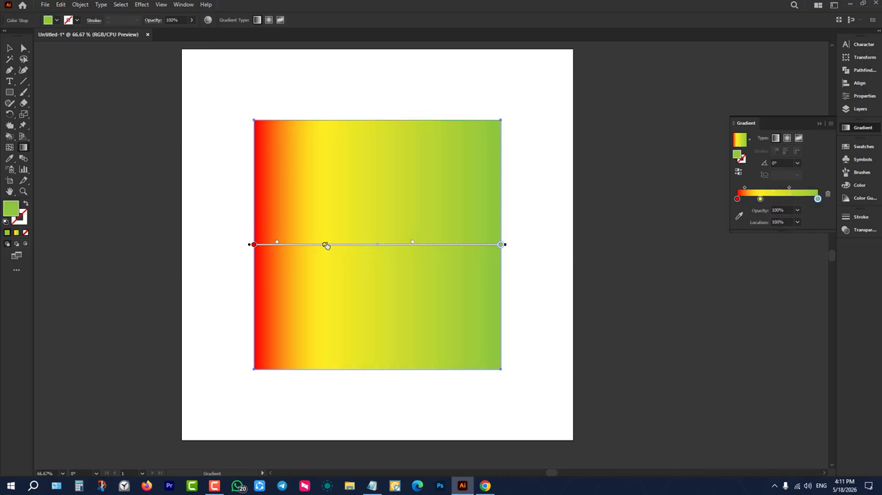
Reposition the yellow stop to about 43.19%, adjusting the red-yellow midpoint, and move the green stop to about 99.72%.
{"action": "left_click_drag", "start_coordinate": [325, 245], "coordinate": [390, 244]}
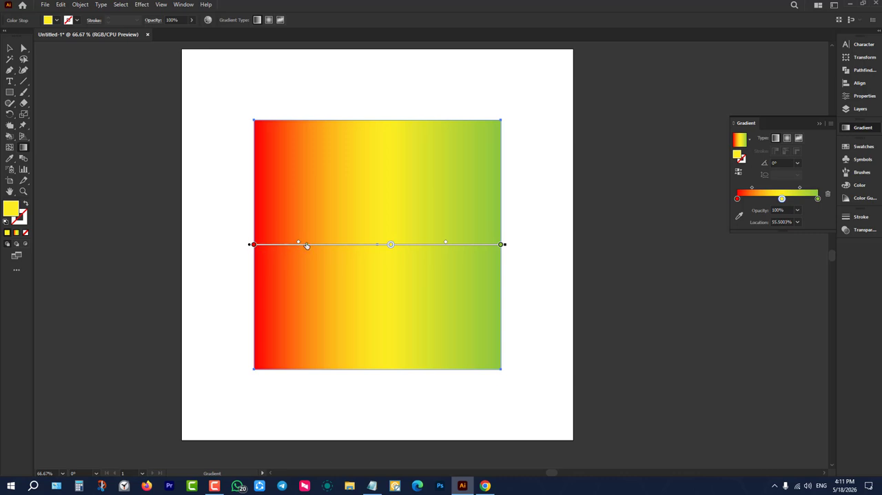
{"action": "mouse_move", "coordinate": [306, 246]}
{"action": "left_mouse_down"}
{"action": "mouse_move", "coordinate": [356, 244]}
{"action": "mouse_move", "coordinate": [320, 247]}
{"action": "left_mouse_up"}
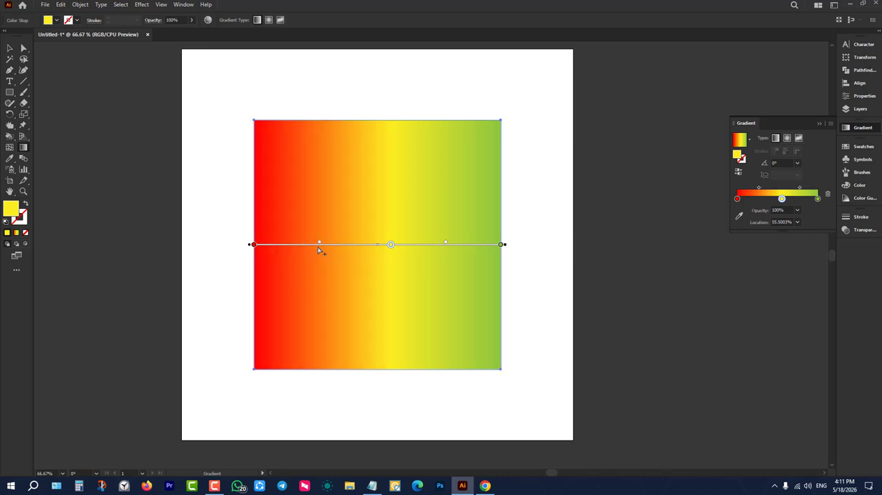
{"action": "mouse_move", "coordinate": [390, 244]}
{"action": "left_mouse_down"}
{"action": "mouse_move", "coordinate": [338, 250]}
{"action": "mouse_move", "coordinate": [427, 245]}
{"action": "mouse_move", "coordinate": [361, 248]}
{"action": "left_mouse_up"}
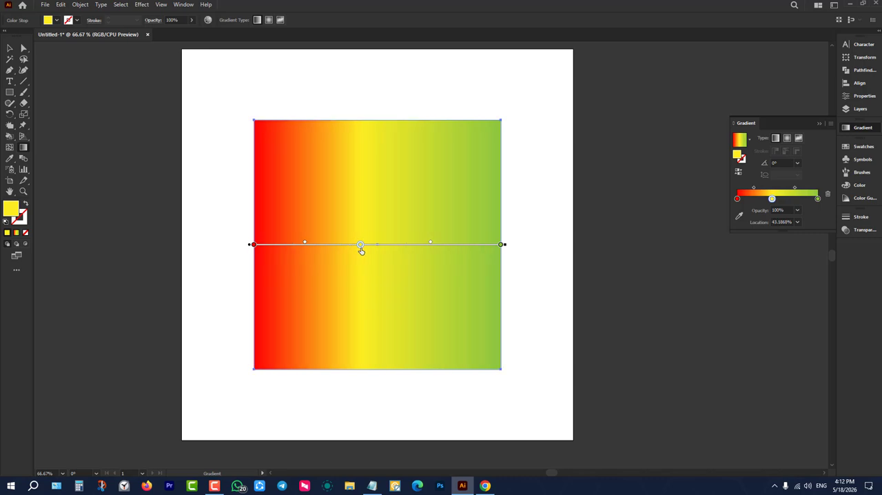
{"action": "mouse_move", "coordinate": [501, 246]}
{"action": "left_mouse_down"}
{"action": "mouse_move", "coordinate": [402, 253]}
{"action": "mouse_move", "coordinate": [500, 245]}
{"action": "left_mouse_up"}
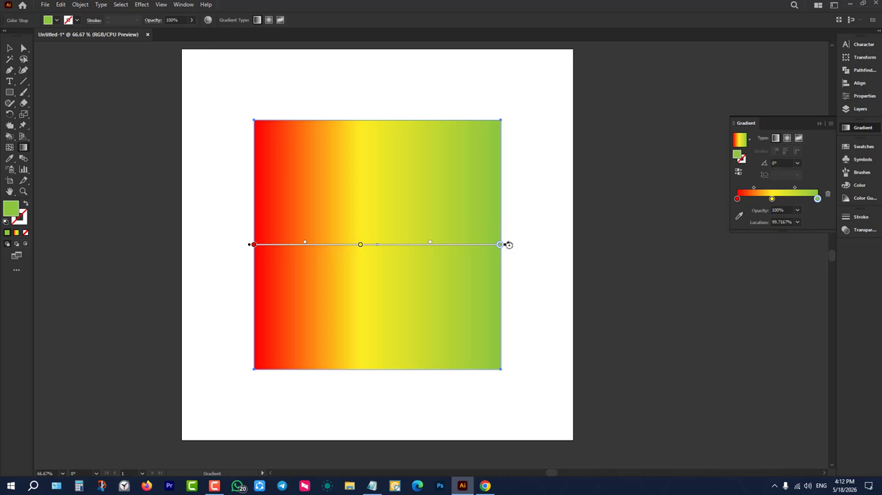
Rotate the gradient to about 47.92° and slide its annotator back and forth along the diagonal, ending nearer the rectangle's lower-left corner.
{"action": "mouse_move", "coordinate": [509, 244]}
{"action": "left_mouse_down"}
{"action": "mouse_move", "coordinate": [464, 88]}
{"action": "mouse_move", "coordinate": [425, 53]}
{"action": "left_mouse_up"}
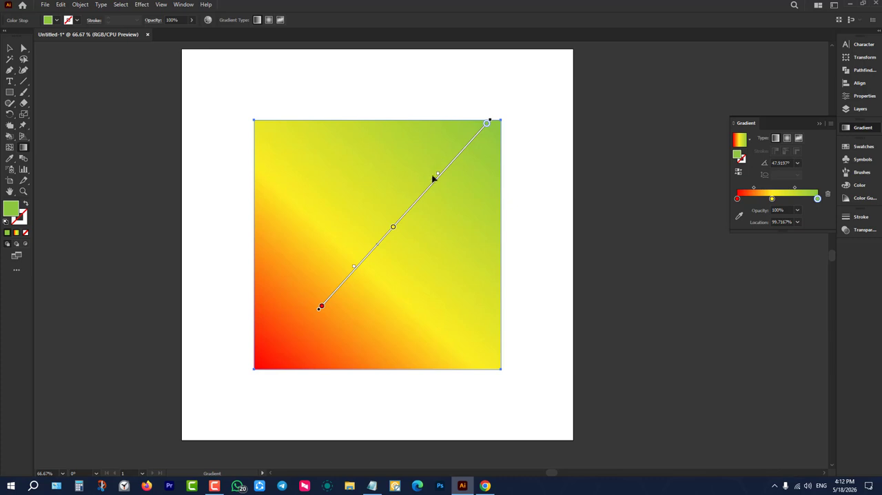
{"action": "left_click_drag", "start_coordinate": [427, 191], "coordinate": [403, 222]}
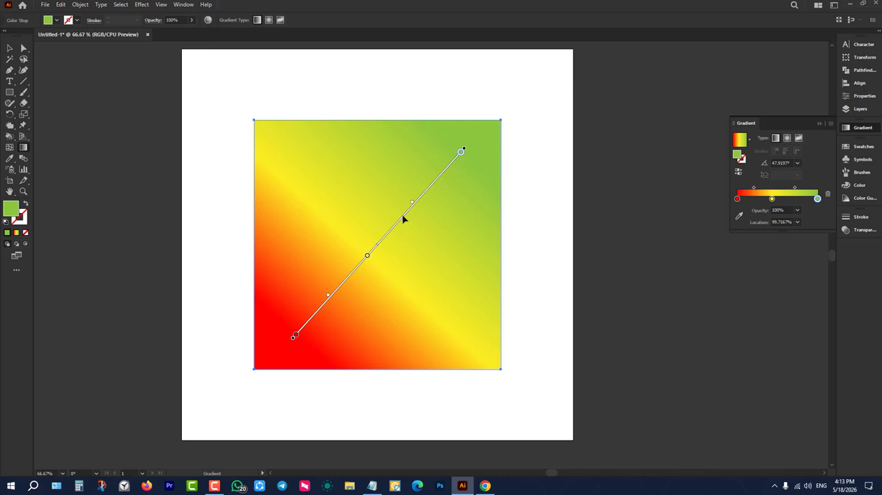
{"action": "left_click_drag", "start_coordinate": [403, 216], "coordinate": [359, 182]}
{"action": "left_click_drag", "start_coordinate": [403, 220], "coordinate": [453, 167]}
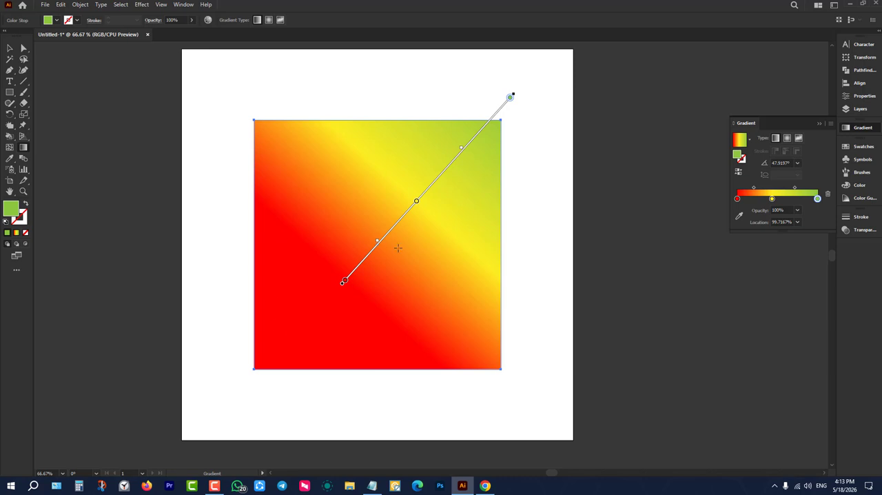
{"action": "mouse_move", "coordinate": [438, 178]}
{"action": "left_mouse_down"}
{"action": "mouse_move", "coordinate": [319, 305]}
{"action": "mouse_move", "coordinate": [387, 233]}
{"action": "left_mouse_up"}
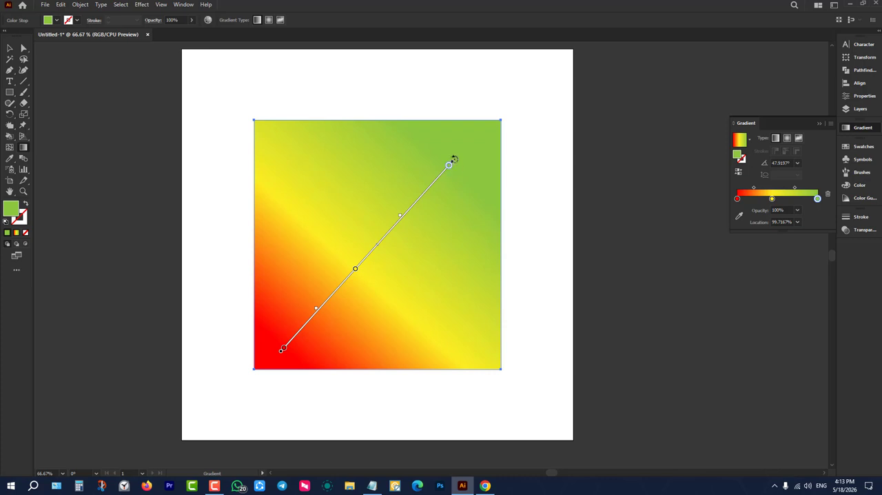
Rotate the rectangle's gradient to about 10.62° and switch back to the Selection tool.
{"action": "mouse_move", "coordinate": [454, 159]}
{"action": "left_mouse_down"}
{"action": "mouse_move", "coordinate": [489, 207]}
{"action": "mouse_move", "coordinate": [534, 351]}
{"action": "left_mouse_up"}
{"action": "mouse_move", "coordinate": [535, 246]}
{"action": "left_mouse_down"}
{"action": "mouse_move", "coordinate": [507, 165]}
{"action": "mouse_move", "coordinate": [525, 202]}
{"action": "left_mouse_up"}
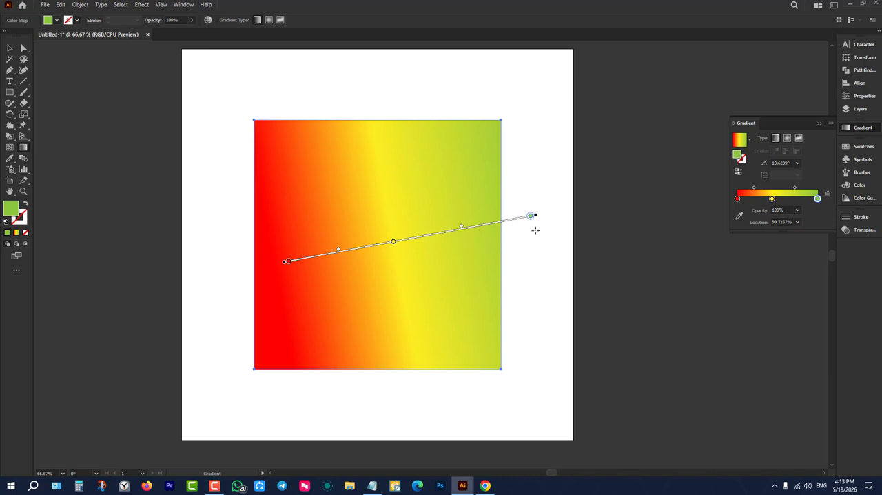
{"action": "left_click", "coordinate": [9, 49]}
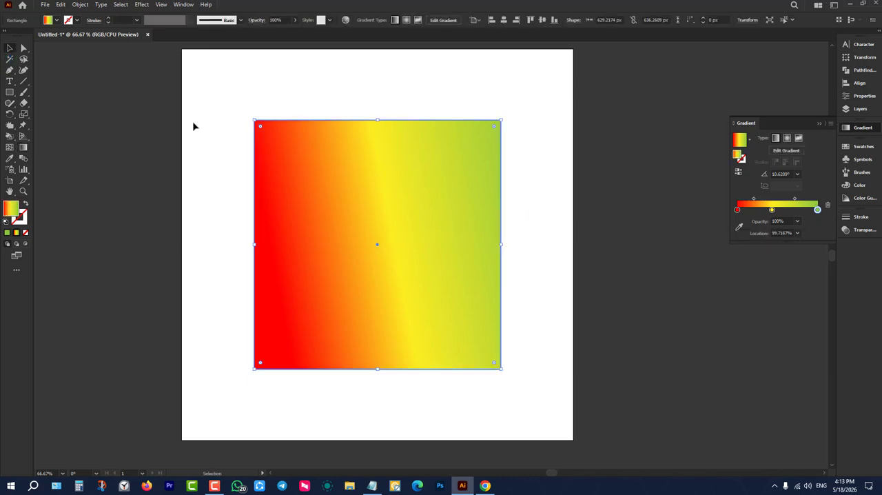
Stretch the rectangle's gradient annotator so its green end lies slightly beyond the right edge, and deselect the rectangle.
{"action": "left_click_drag", "start_coordinate": [194, 126], "coordinate": [539, 316]}
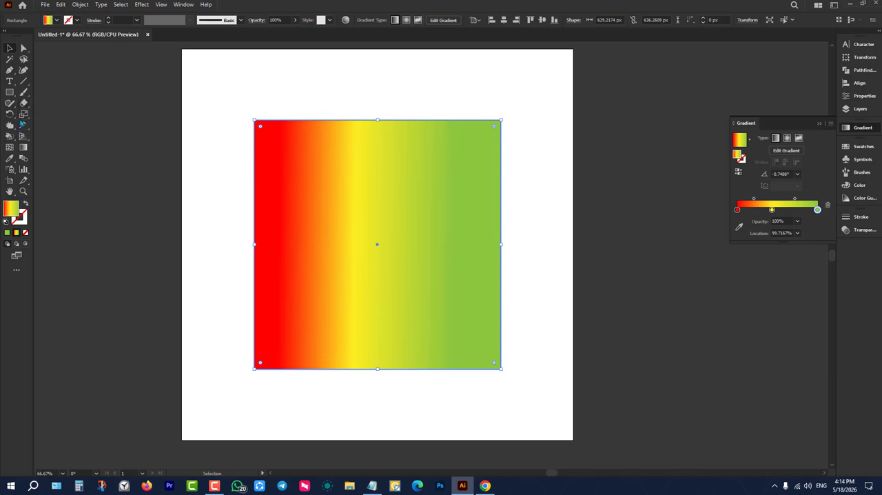
{"action": "left_click", "coordinate": [24, 148]}
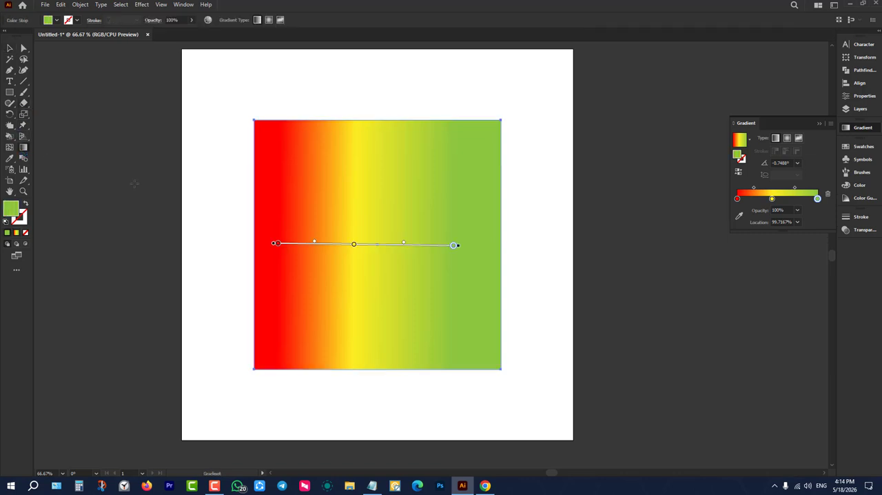
{"action": "left_click", "coordinate": [455, 245]}
{"action": "left_click_drag", "start_coordinate": [458, 246], "coordinate": [627, 256]}
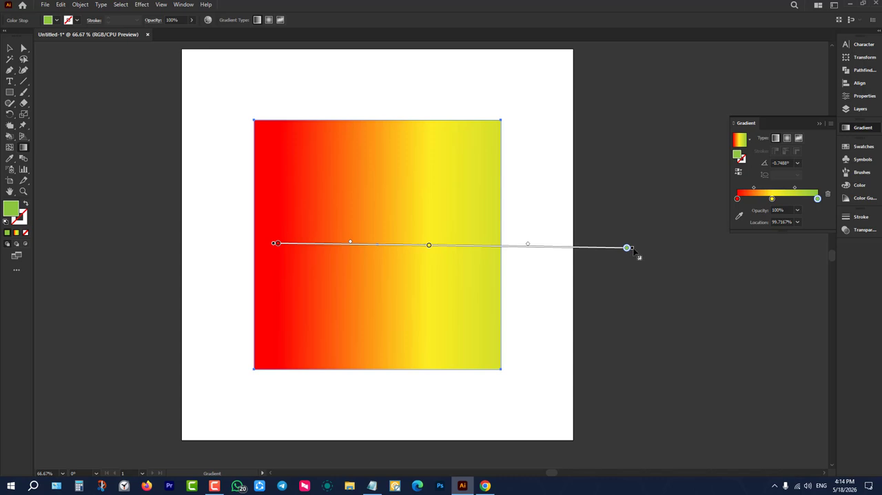
{"action": "left_click_drag", "start_coordinate": [627, 247], "coordinate": [519, 252]}
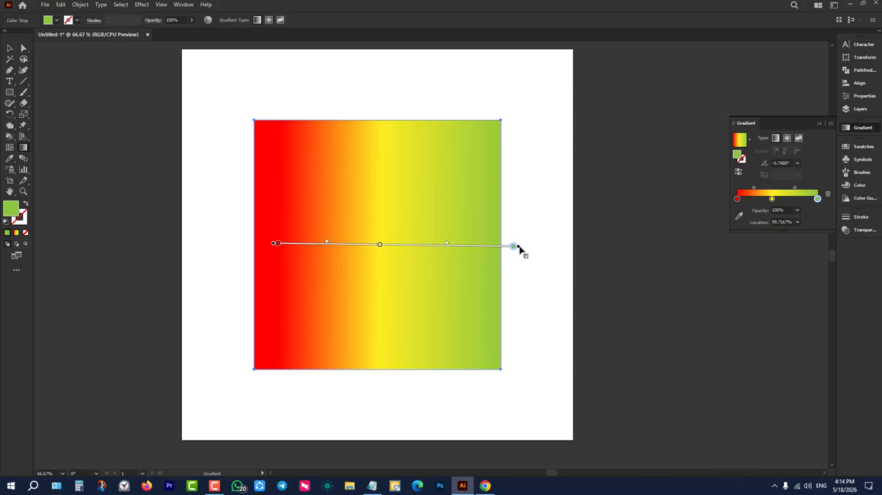
{"action": "mouse_move", "coordinate": [519, 249]}
{"action": "left_mouse_down"}
{"action": "mouse_move", "coordinate": [567, 248]}
{"action": "mouse_move", "coordinate": [531, 246]}
{"action": "left_mouse_up"}
{"action": "key", "text": "v"}
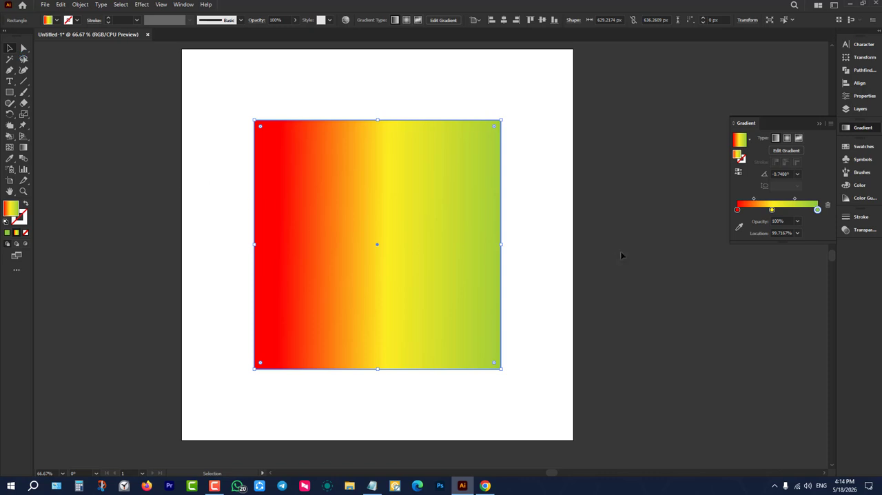
{"action": "left_click", "coordinate": [620, 251]}
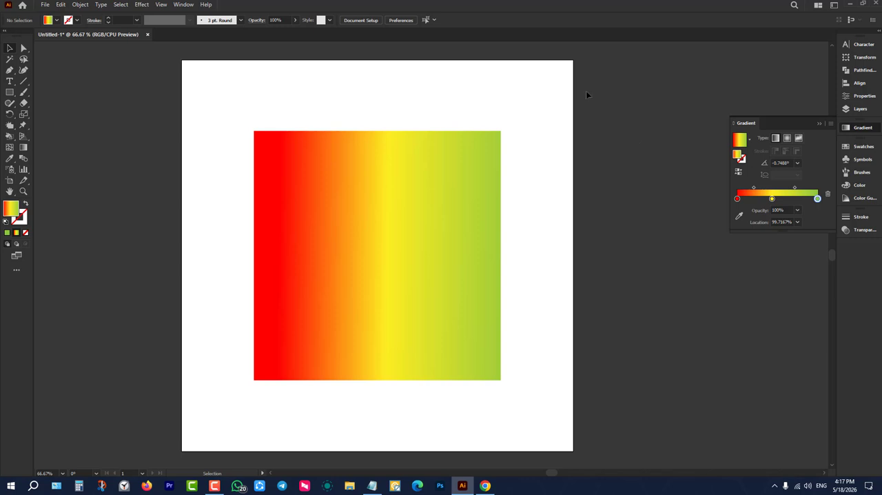
Reselect the rectangle for gradient editing, remove the green stop, and shift the annotator so its red end passes the left edge.
{"action": "left_click", "coordinate": [23, 149]}
{"action": "left_click", "coordinate": [9, 49]}
{"action": "left_click", "coordinate": [413, 210]}
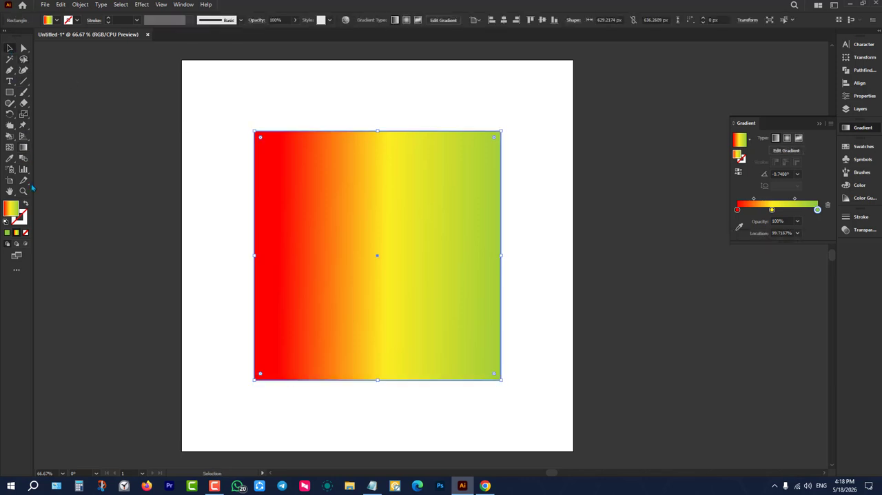
{"action": "left_click", "coordinate": [24, 151]}
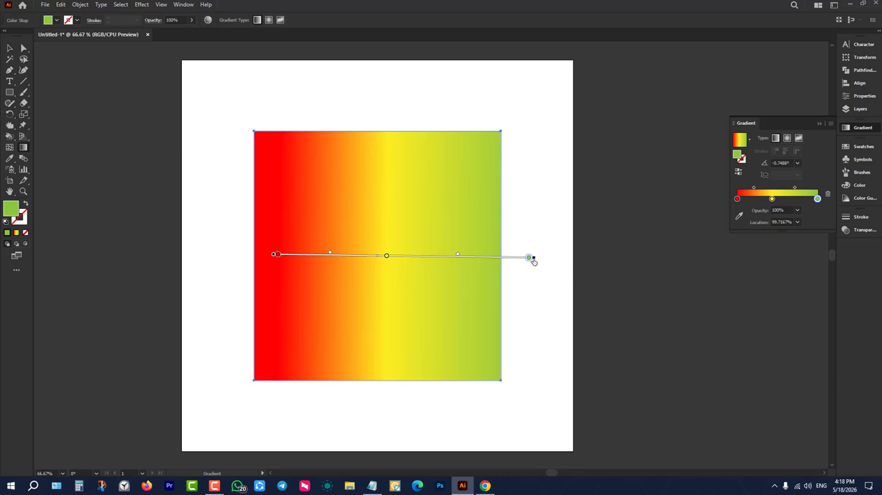
{"action": "mouse_move", "coordinate": [532, 260]}
{"action": "left_mouse_down"}
{"action": "mouse_move", "coordinate": [558, 262]}
{"action": "mouse_move", "coordinate": [525, 263]}
{"action": "left_mouse_up"}
{"action": "left_click_drag", "start_coordinate": [276, 254], "coordinate": [232, 257]}
Move the yellow stop to about 82.81% and add two new stops, one at about 42.93% and one near the yellow end.
{"action": "left_click", "coordinate": [350, 257]}
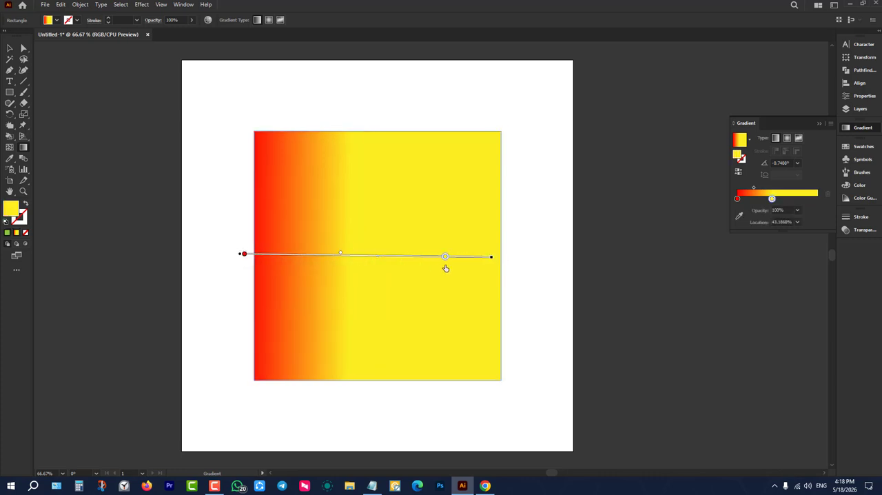
{"action": "left_click_drag", "start_coordinate": [446, 268], "coordinate": [445, 267]}
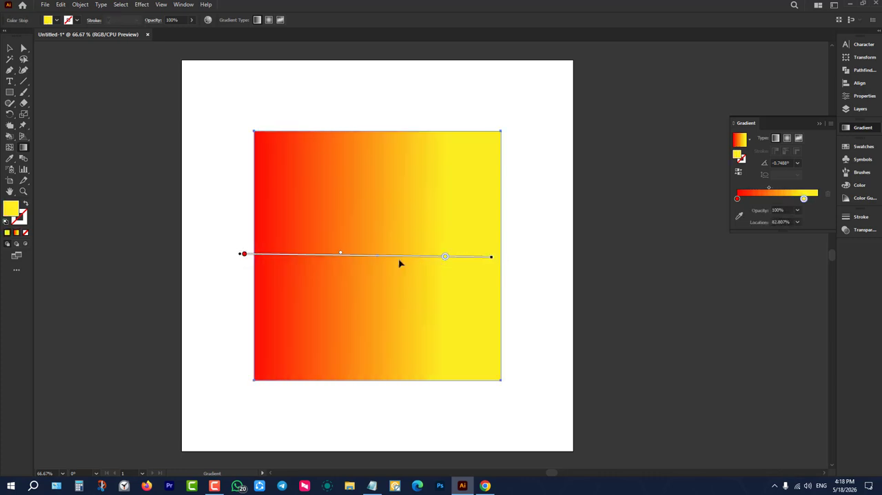
{"action": "left_click", "coordinate": [472, 257]}
{"action": "left_click", "coordinate": [350, 261]}
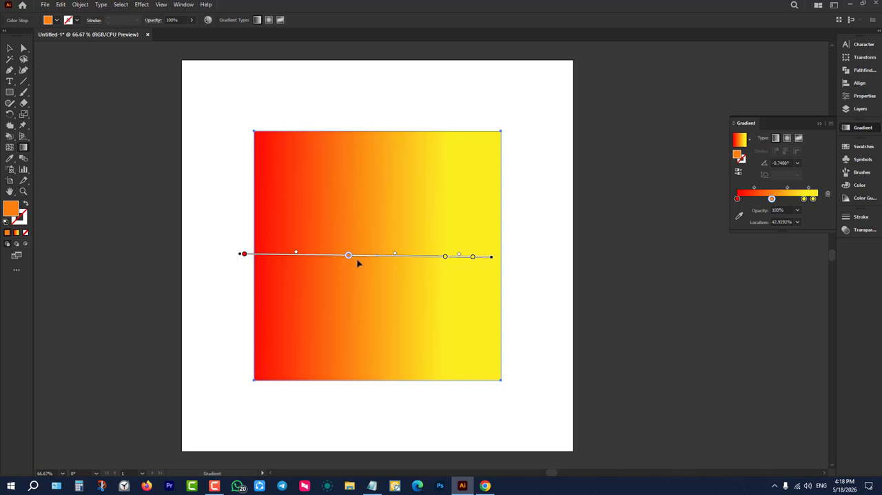
Move the outermost yellow stop to about 98.91% and recolour it magenta.
{"action": "left_click", "coordinate": [471, 256]}
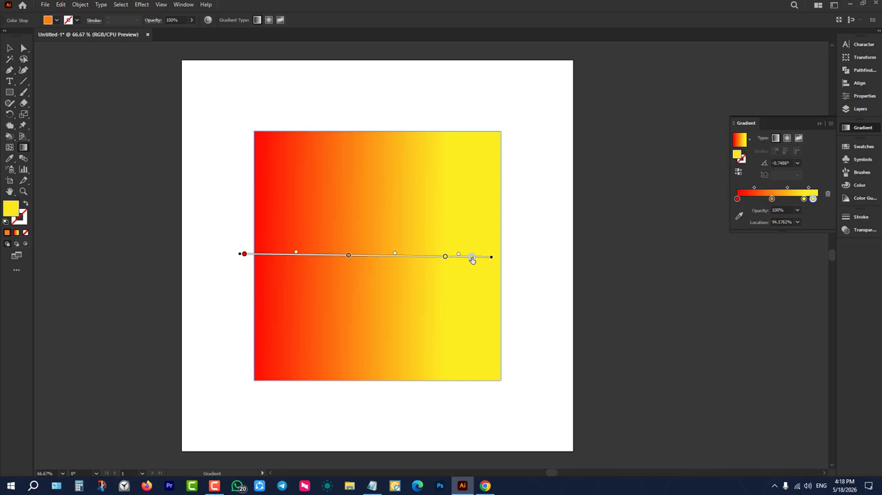
{"action": "left_click_drag", "start_coordinate": [472, 257], "coordinate": [485, 257]}
{"action": "left_click", "coordinate": [58, 20]}
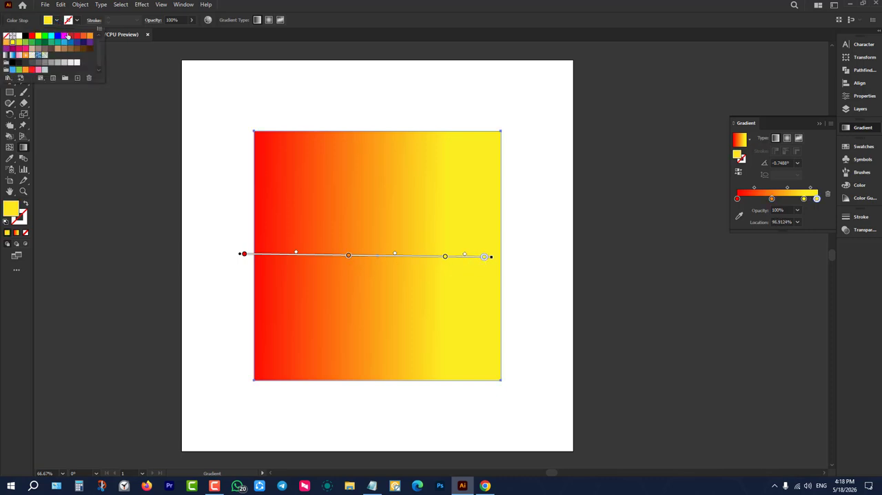
{"action": "left_click", "coordinate": [64, 35]}
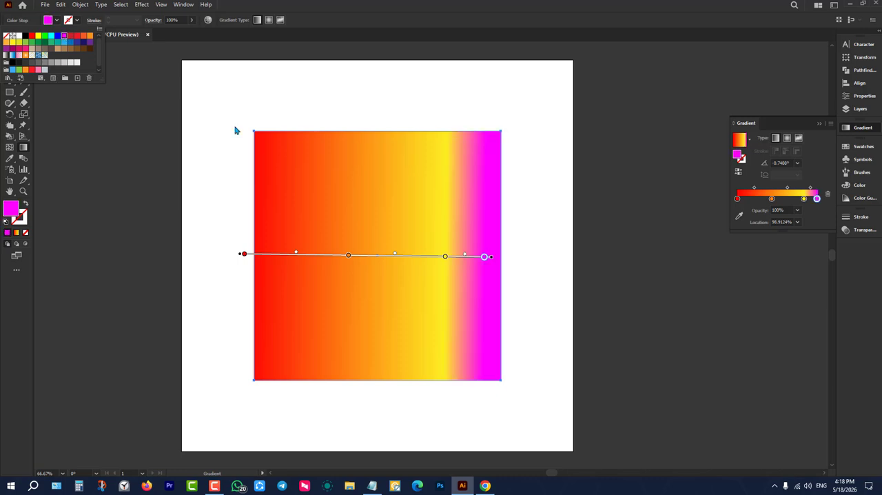
Extend the gradient annotator slightly past the rectangle's right edge and remove the magenta stop from the gradient.
{"action": "left_click", "coordinate": [492, 259]}
{"action": "left_click_drag", "start_coordinate": [496, 259], "coordinate": [518, 258]}
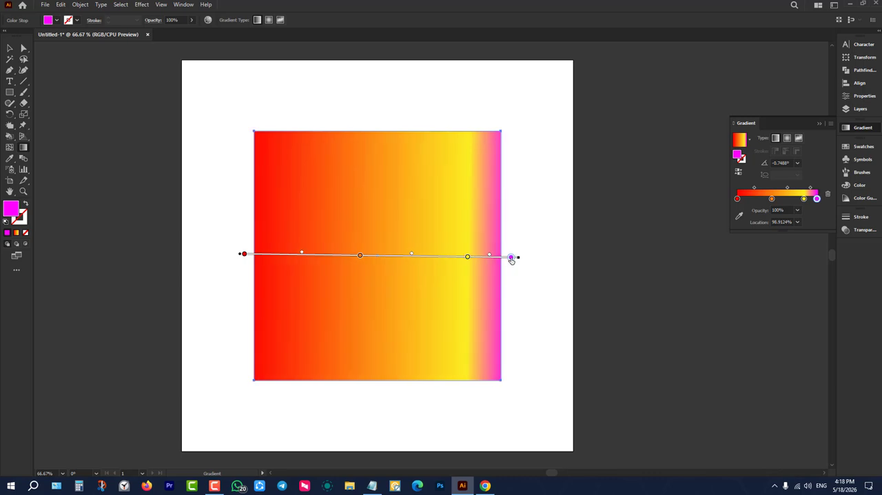
{"action": "left_click_drag", "start_coordinate": [511, 259], "coordinate": [522, 297]}
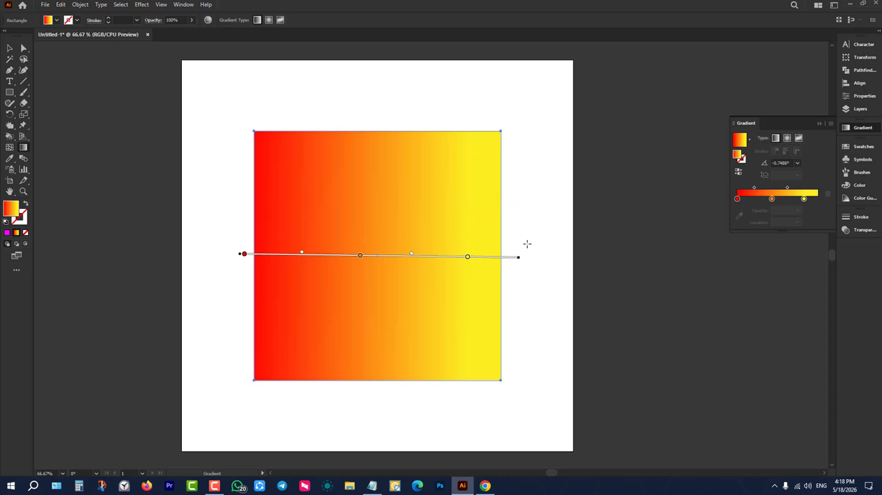
Reselect the rectangle for gradient editing, move the orange stop to about 51.68%, and move the yellow stop to 100%.
{"action": "left_click", "coordinate": [10, 48]}
{"action": "left_click_drag", "start_coordinate": [162, 120], "coordinate": [556, 315]}
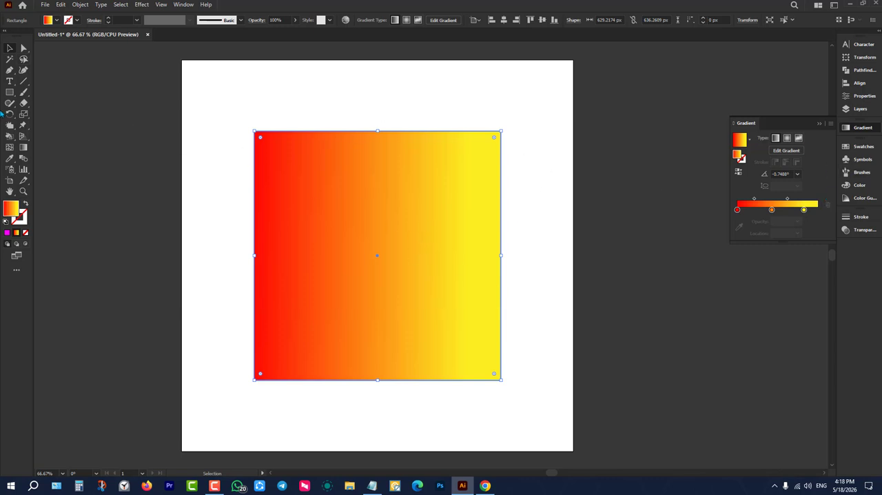
{"action": "left_click", "coordinate": [23, 147]}
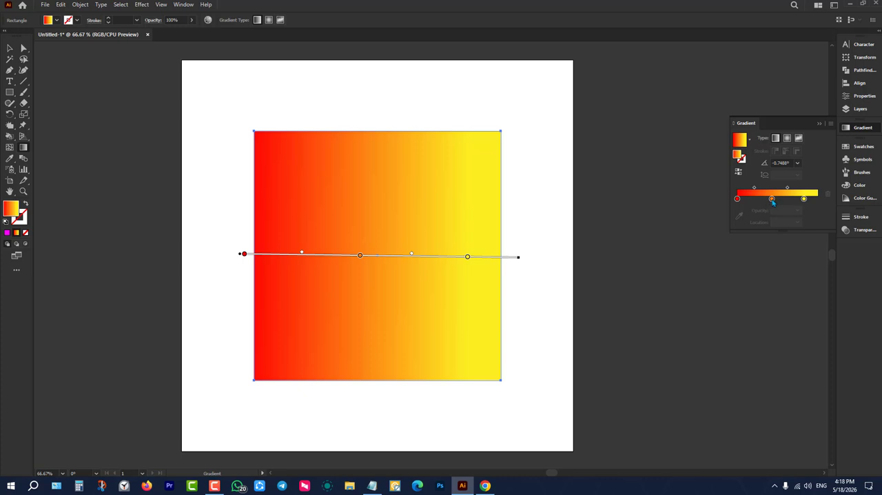
{"action": "left_click_drag", "start_coordinate": [770, 199], "coordinate": [819, 199]}
{"action": "key", "text": "ctrl+z"}
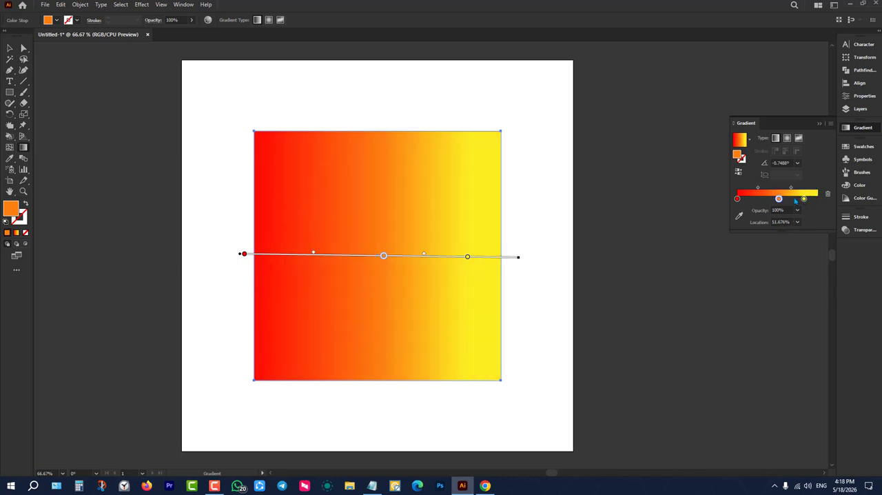
{"action": "left_click", "coordinate": [804, 199]}
{"action": "left_click_drag", "start_coordinate": [805, 199], "coordinate": [817, 199]}
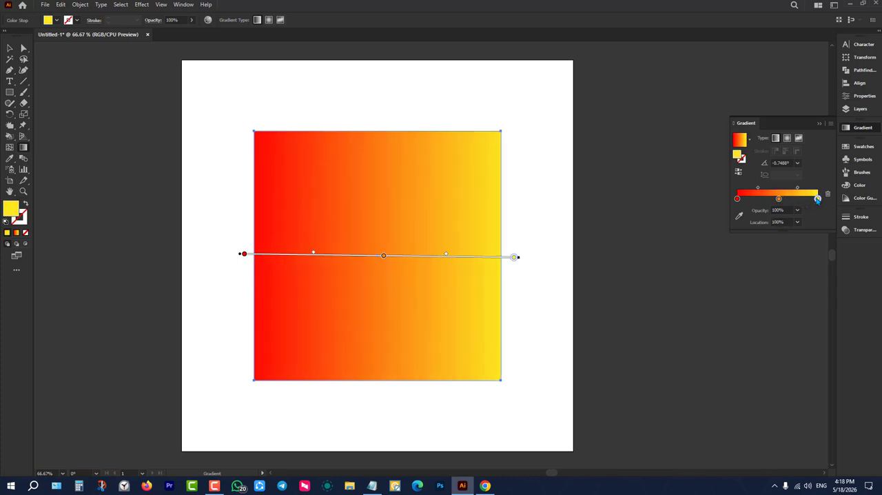
Recolour the gradient's end stop at 100%, trying light orange before settling on green.
{"action": "double_click", "coordinate": [817, 199]}
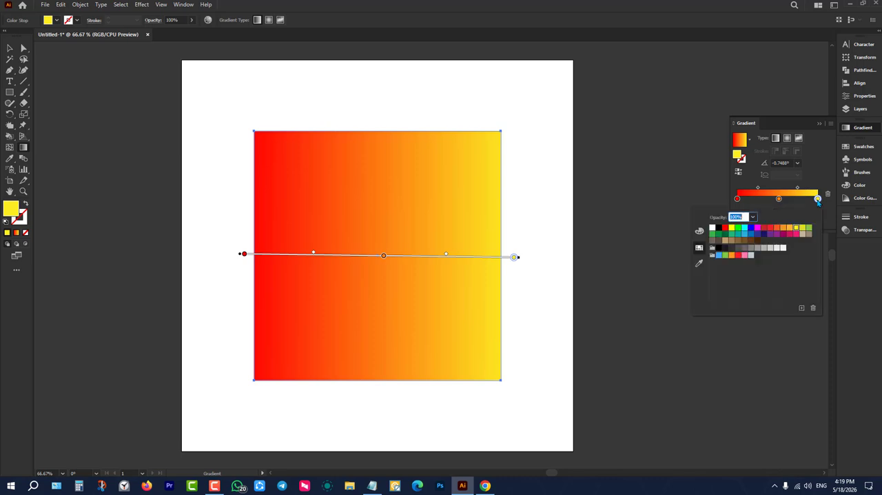
{"action": "left_click", "coordinate": [789, 227]}
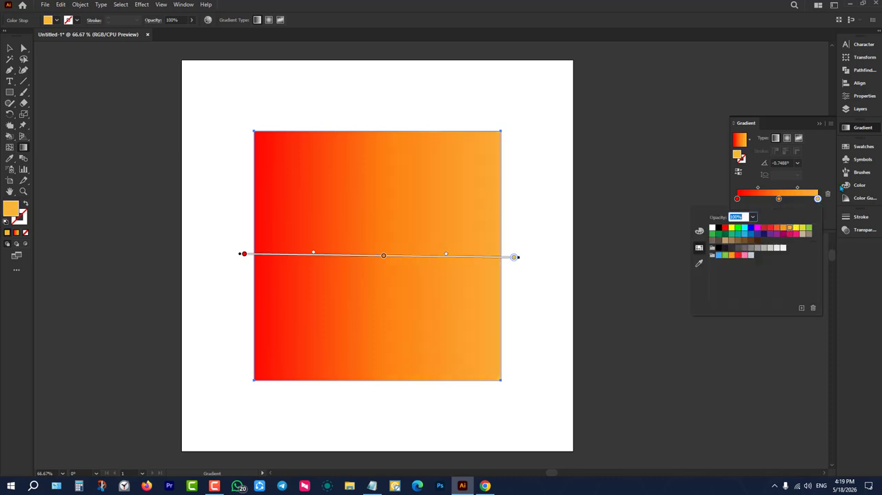
{"action": "left_click", "coordinate": [807, 228]}
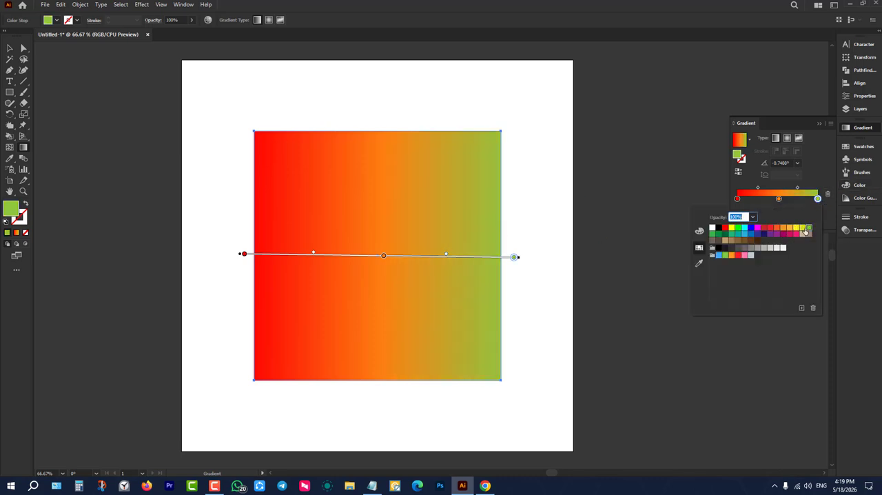
Recolour the gradient's middle orange stop blue and close its colour options.
{"action": "left_click", "coordinate": [778, 199]}
{"action": "left_click", "coordinate": [778, 199]}
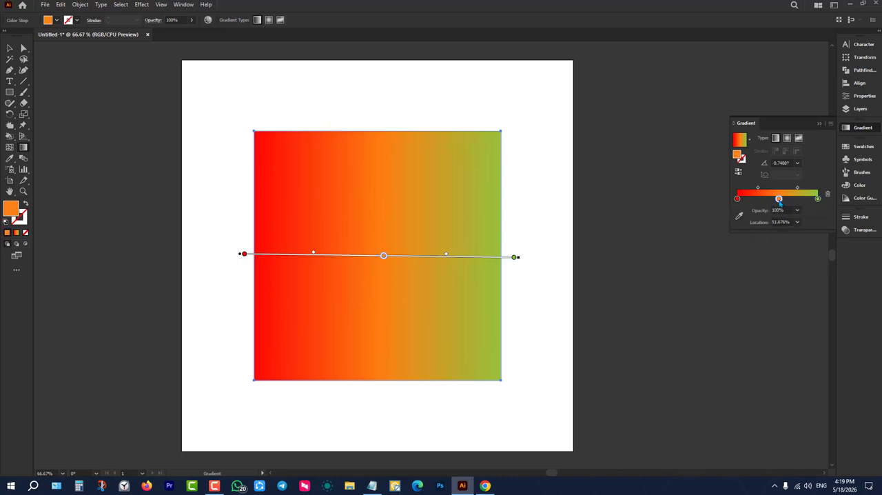
{"action": "double_click", "coordinate": [779, 199]}
{"action": "left_click", "coordinate": [751, 228]}
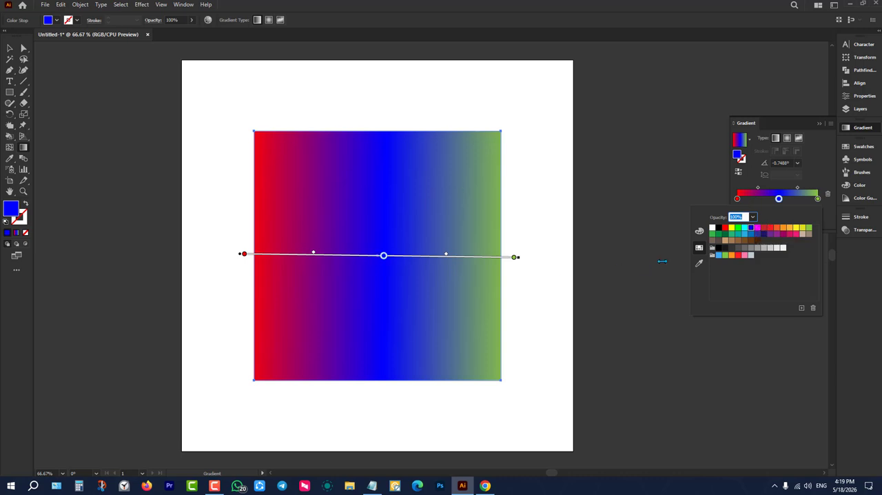
{"action": "left_click", "coordinate": [798, 202]}
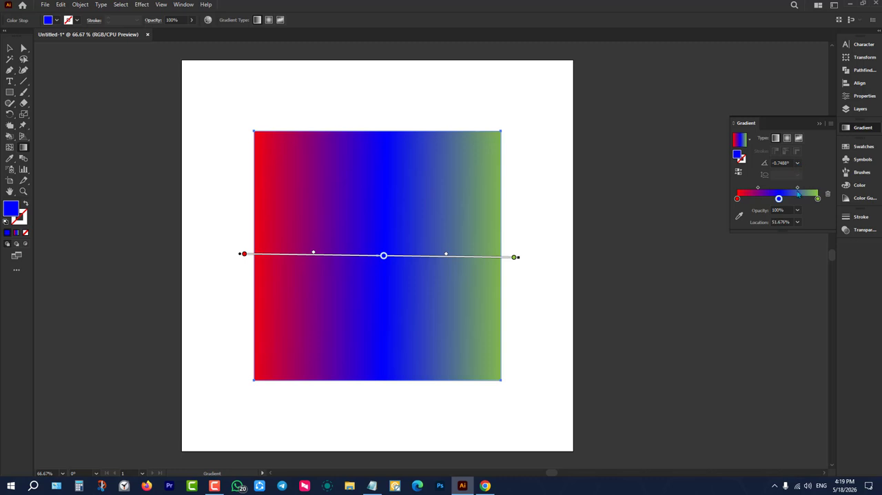
Apply the Sky preset gradient to the rectangle, shift its darker blue stop inward, and move the light blue stop to about 41.10%.
{"action": "left_click", "coordinate": [749, 140]}
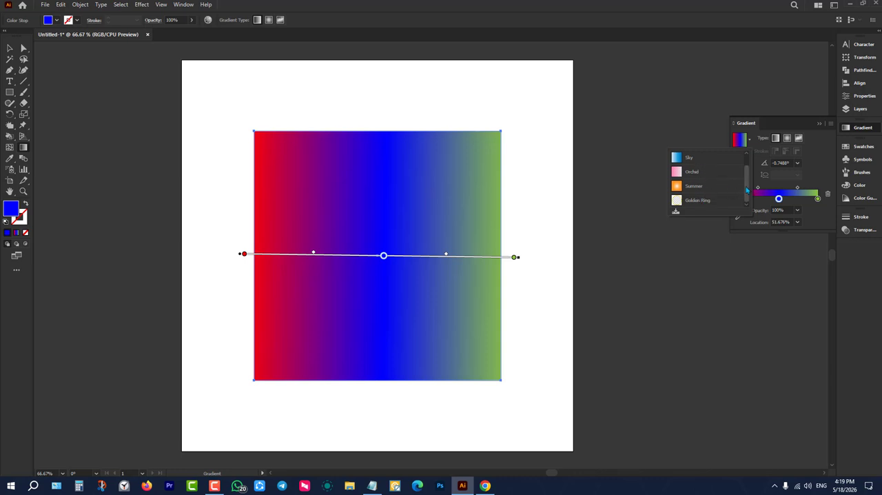
{"action": "scroll", "coordinate": [746, 190], "scroll_direction": "up", "scroll_amount": 1}
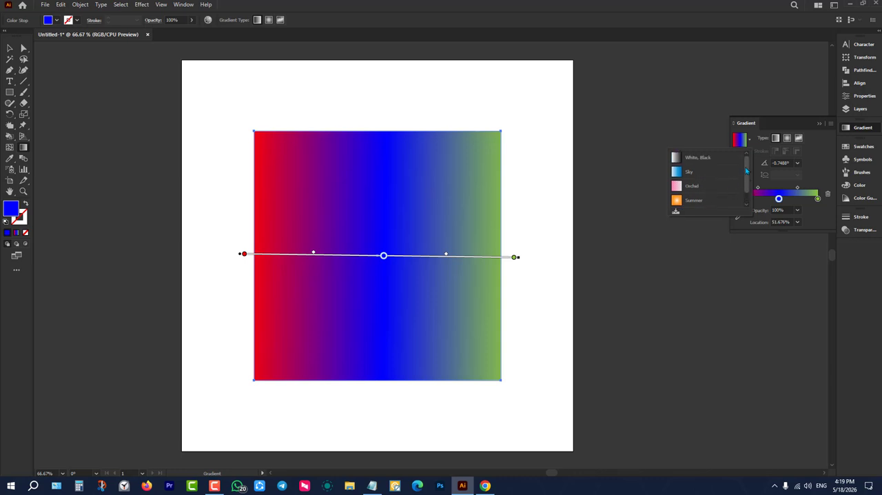
{"action": "left_click", "coordinate": [697, 178]}
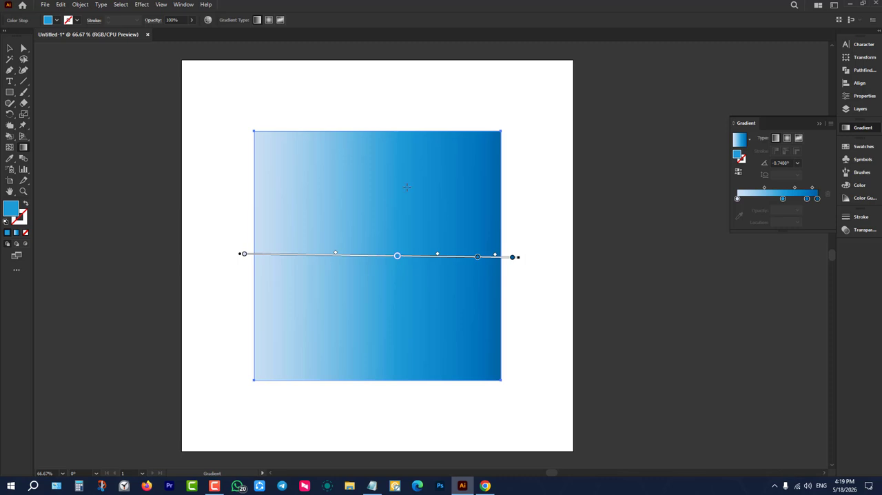
{"action": "left_click_drag", "start_coordinate": [808, 199], "coordinate": [769, 199]}
{"action": "left_click", "coordinate": [782, 199]}
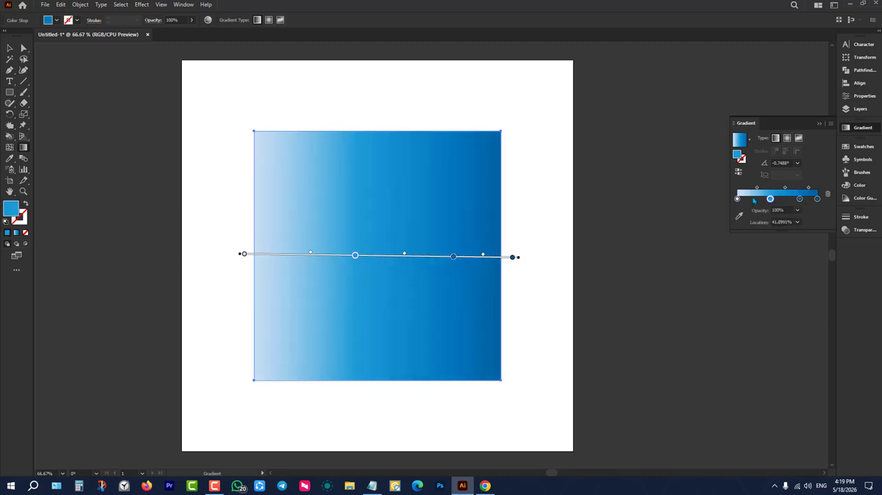
Try the Orchid and Summer preset gradients on the square, then reapply the Sky preset.
{"action": "left_click", "coordinate": [750, 139]}
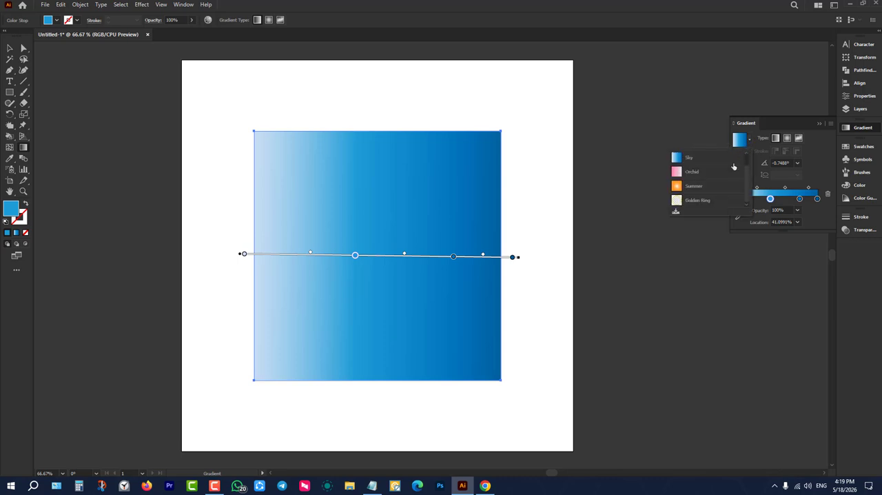
{"action": "left_click", "coordinate": [692, 173]}
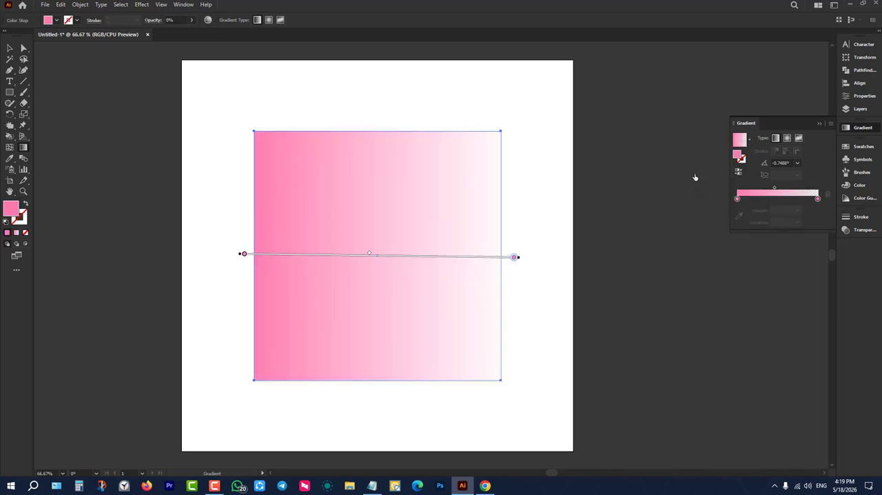
{"action": "left_click", "coordinate": [749, 139]}
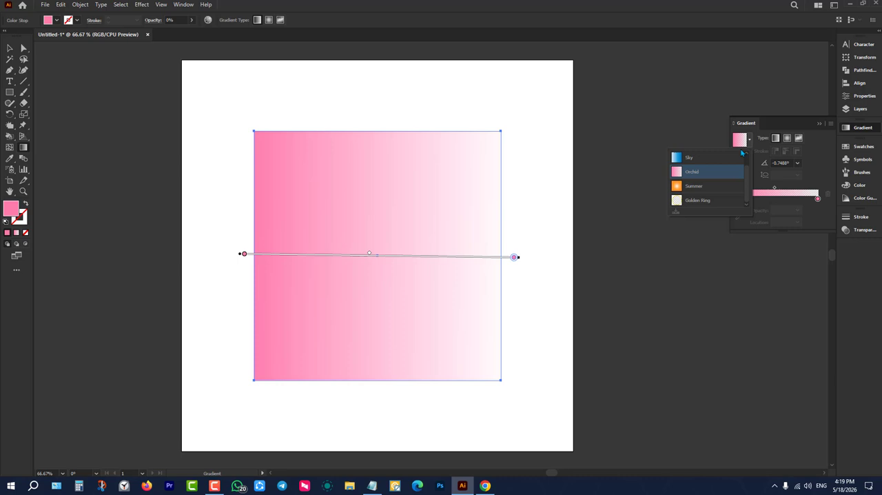
{"action": "left_click", "coordinate": [696, 197]}
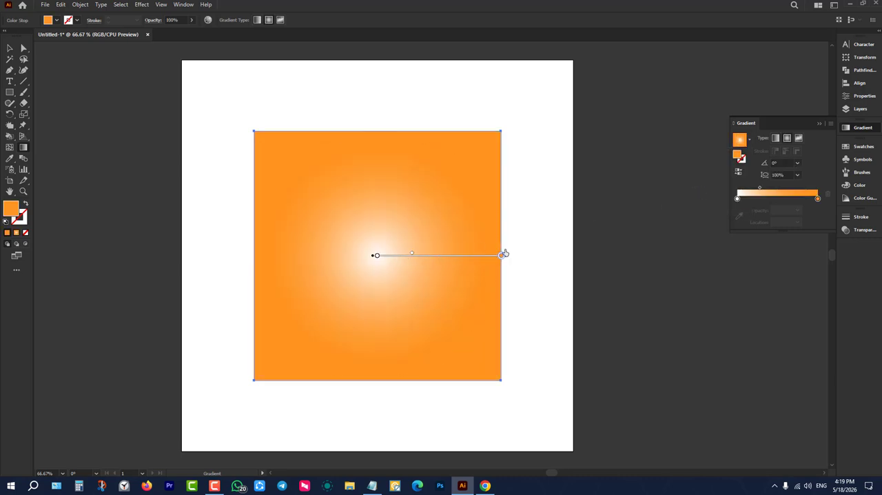
{"action": "left_click", "coordinate": [751, 140]}
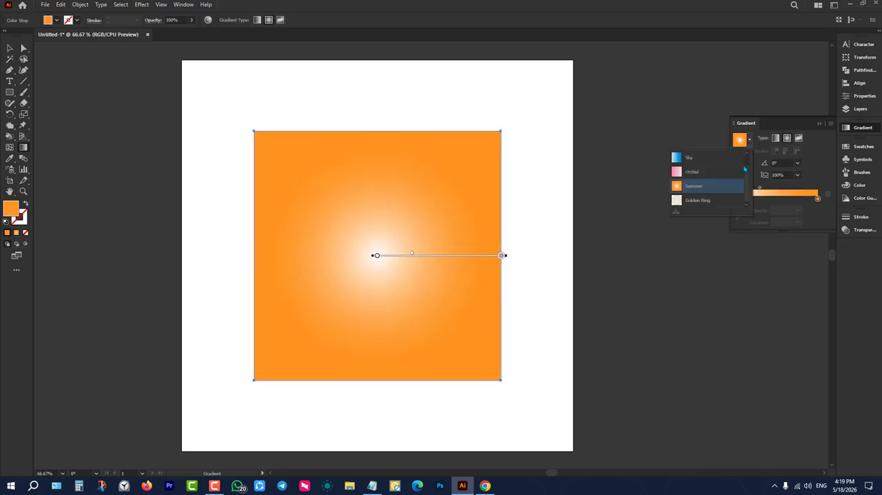
{"action": "left_click", "coordinate": [703, 171]}
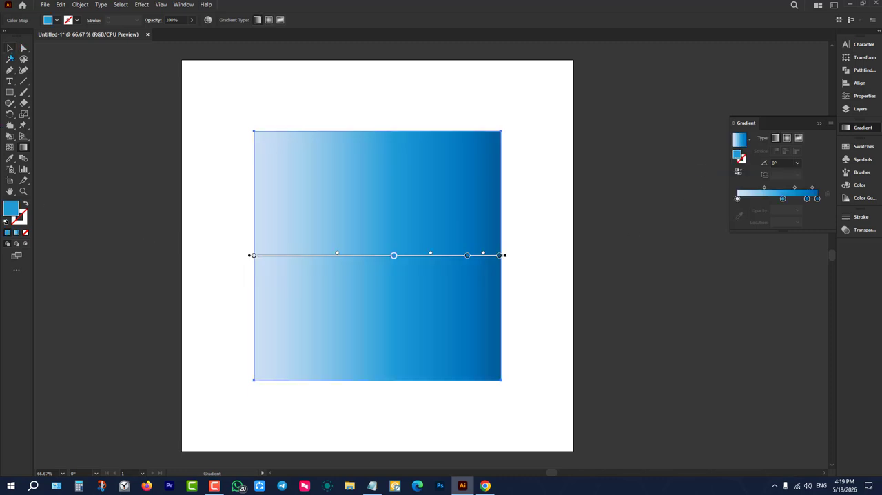
Set the opacity of the Sky gradient's stop at 0% location to 0% and deselect the square.
{"action": "left_click", "coordinate": [24, 48]}
{"action": "left_click", "coordinate": [24, 147]}
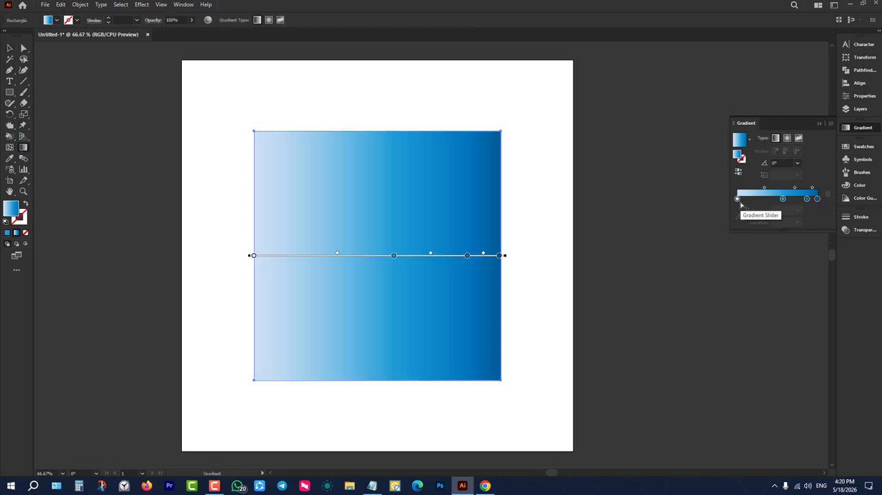
{"action": "left_click", "coordinate": [737, 198]}
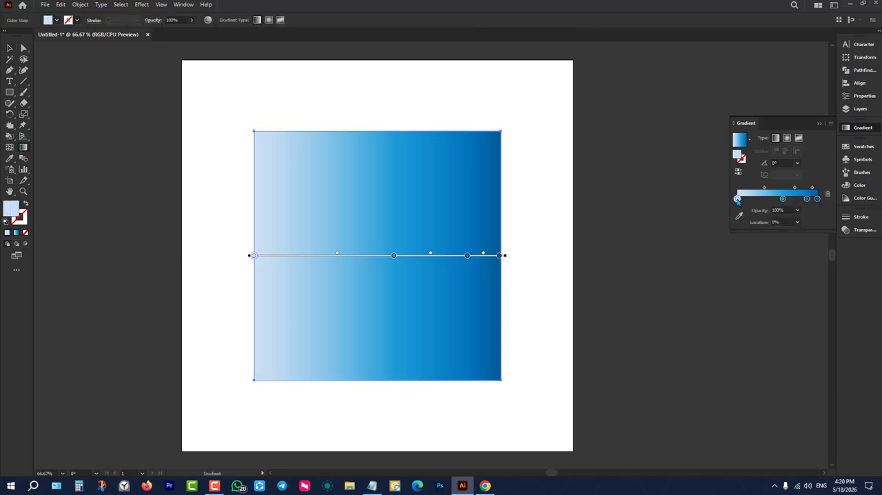
{"action": "left_click", "coordinate": [797, 215]}
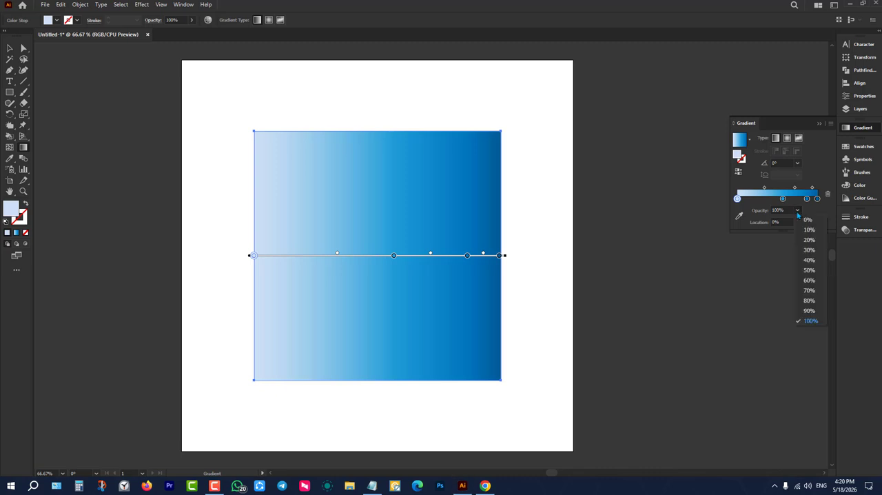
{"action": "left_click", "coordinate": [807, 220]}
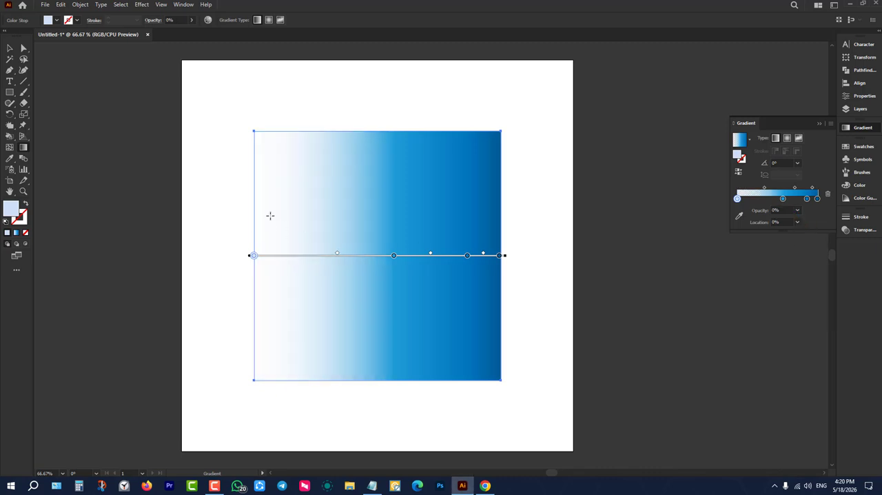
{"action": "left_click", "coordinate": [12, 48]}
{"action": "left_click", "coordinate": [131, 163]}
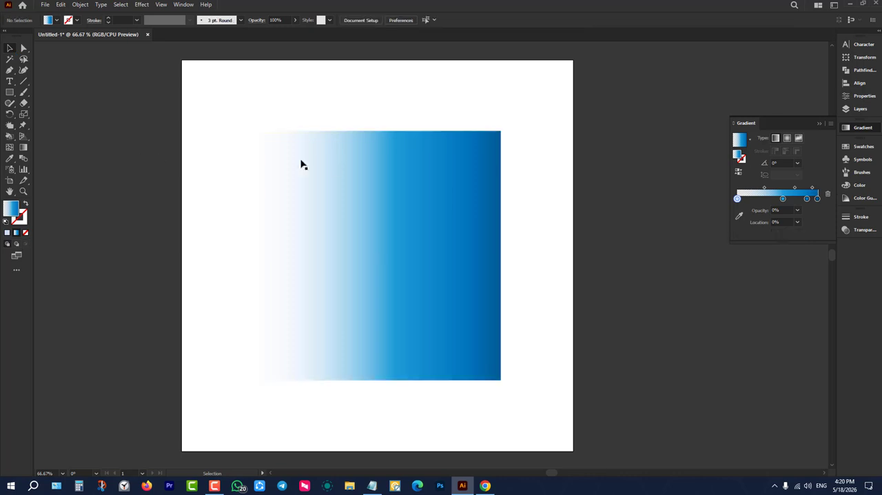
Move the gradient square off the artboard onto the dark canvas to its right and deselect it.
{"action": "left_click_drag", "start_coordinate": [385, 181], "coordinate": [692, 230]}
{"action": "left_click", "coordinate": [608, 134]}
{"action": "scroll", "coordinate": [427, 237], "scroll_direction": "down", "scroll_amount": 3}
{"action": "left_click_drag", "start_coordinate": [511, 272], "coordinate": [585, 310]}
{"action": "left_click", "coordinate": [577, 229]}
Draw a rectangle about 1230 by 803 px overlapping the artboard's lower right corner and fill it with orange R=241 G=90 B=36.
{"action": "left_click", "coordinate": [10, 91]}
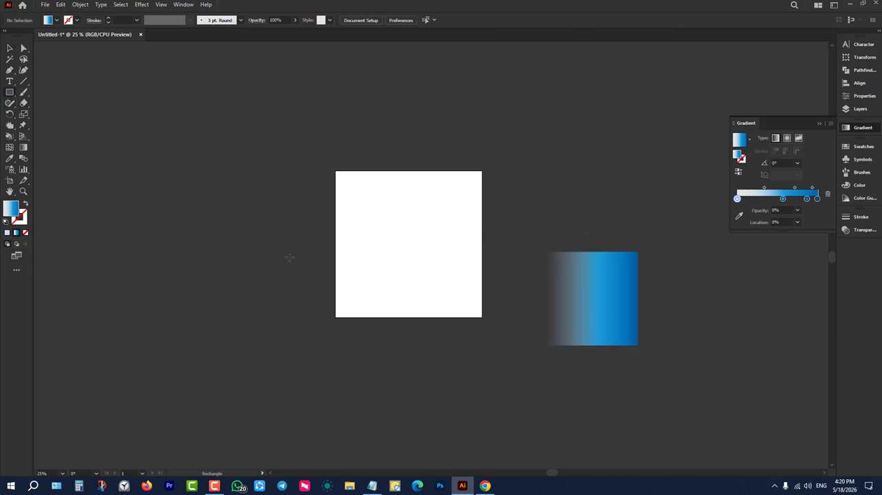
{"action": "left_click_drag", "start_coordinate": [357, 244], "coordinate": [537, 361]}
{"action": "left_click", "coordinate": [48, 20]}
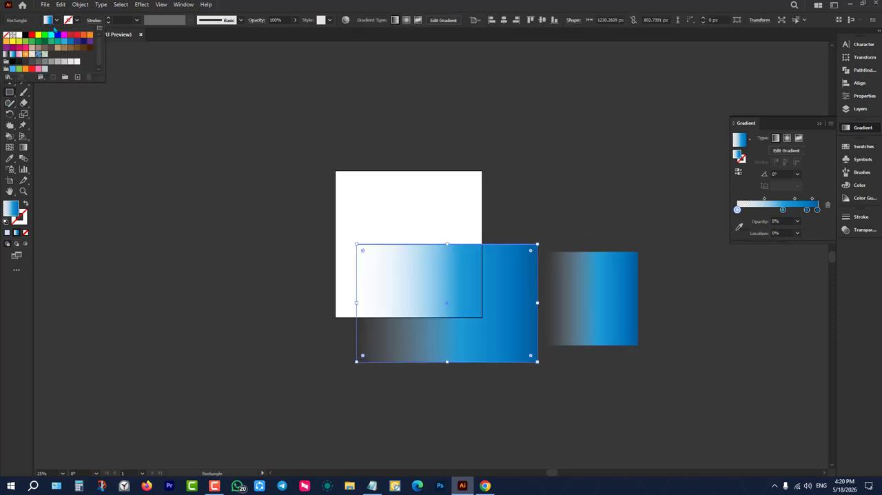
{"action": "left_click", "coordinate": [57, 35]}
{"action": "left_click", "coordinate": [83, 35]}
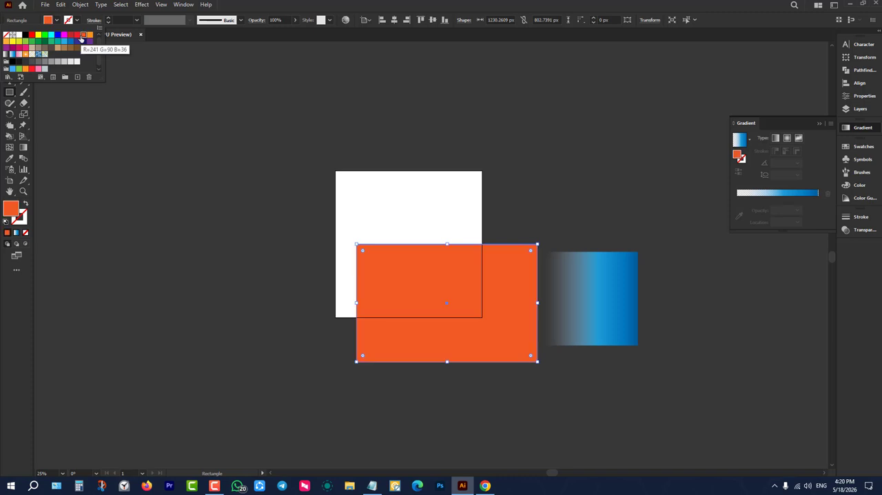
{"action": "left_click", "coordinate": [11, 47]}
{"action": "left_click", "coordinate": [726, 371]}
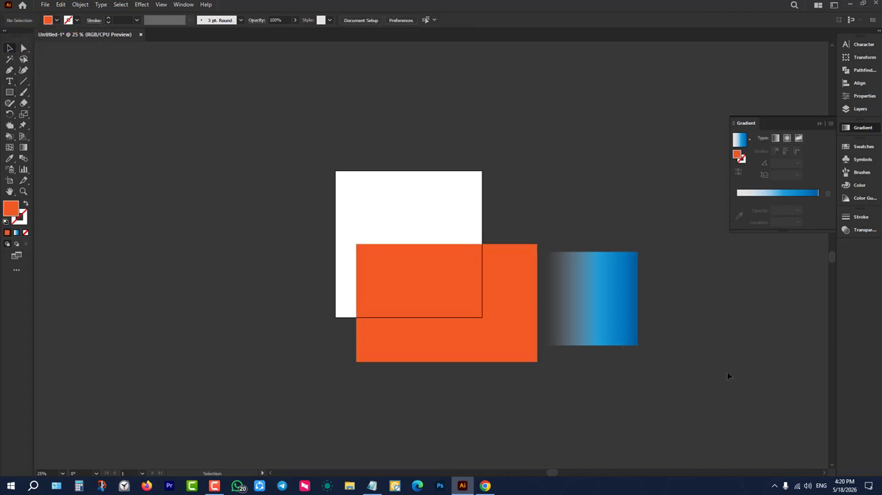
Move the gradient square over the orange rectangle's right edge and bring it to the front.
{"action": "scroll", "coordinate": [727, 371], "scroll_direction": "up", "scroll_amount": 1}
{"action": "left_click_drag", "start_coordinate": [547, 278], "coordinate": [490, 262]}
{"action": "scroll", "coordinate": [531, 283], "scroll_direction": "up", "scroll_amount": 2}
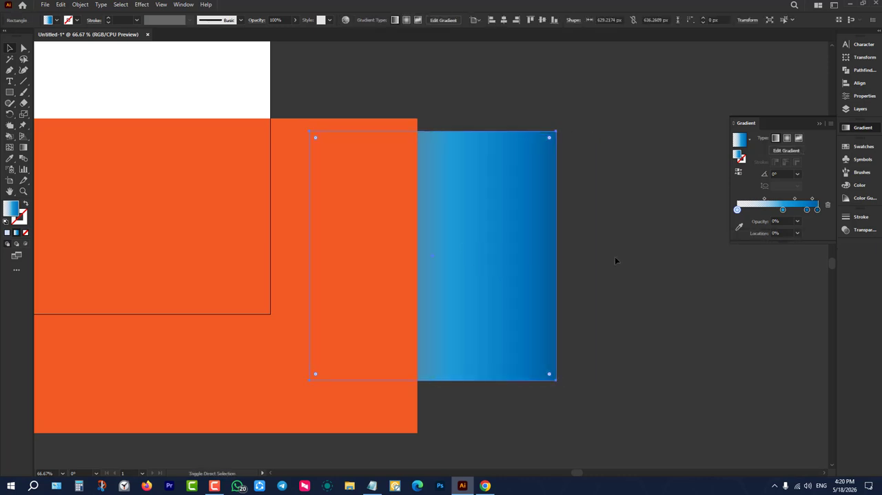
{"action": "key", "text": "ctrl+shift+bracketright"}
{"action": "left_click", "coordinate": [615, 259]}
{"action": "scroll", "coordinate": [616, 259], "scroll_direction": "down", "scroll_amount": 2}
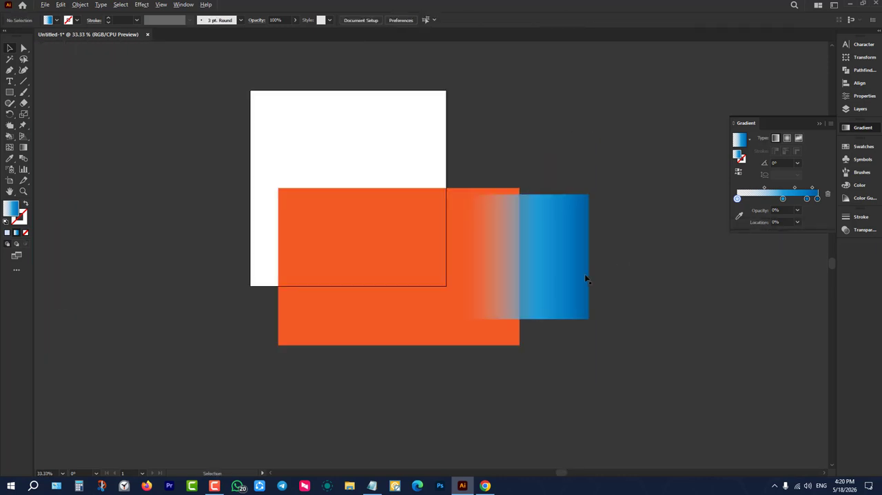
Move the gradient square further onto the orange rectangle, then shift it back across the rectangle's right edge.
{"action": "left_click_drag", "start_coordinate": [555, 264], "coordinate": [435, 279]}
{"action": "left_click", "coordinate": [596, 403]}
{"action": "scroll", "coordinate": [563, 289], "scroll_direction": "up", "scroll_amount": 1}
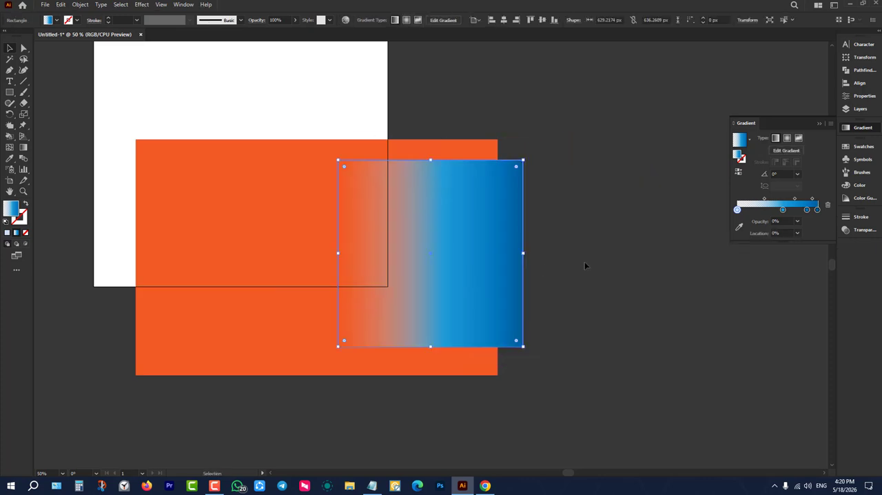
{"action": "left_click", "coordinate": [584, 265]}
{"action": "left_click_drag", "start_coordinate": [482, 236], "coordinate": [591, 237]}
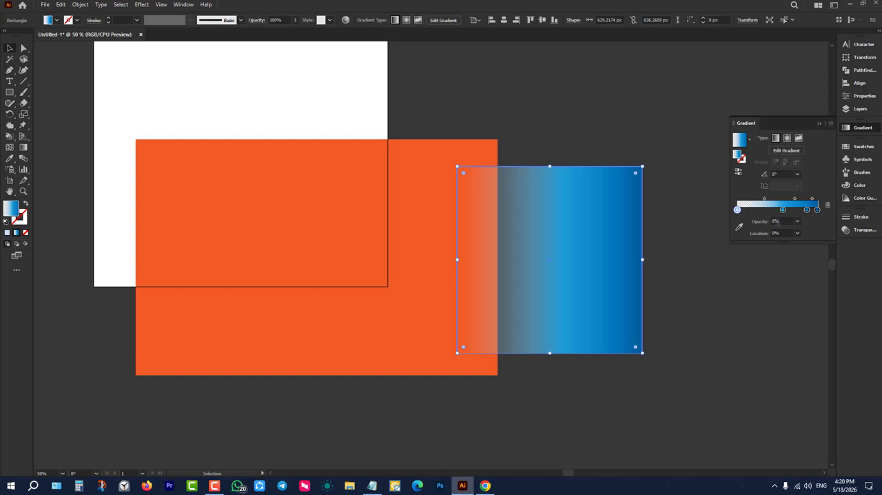
Try 100% opacity on the gradient's first stop, then set it to 10%.
{"action": "left_click", "coordinate": [796, 221]}
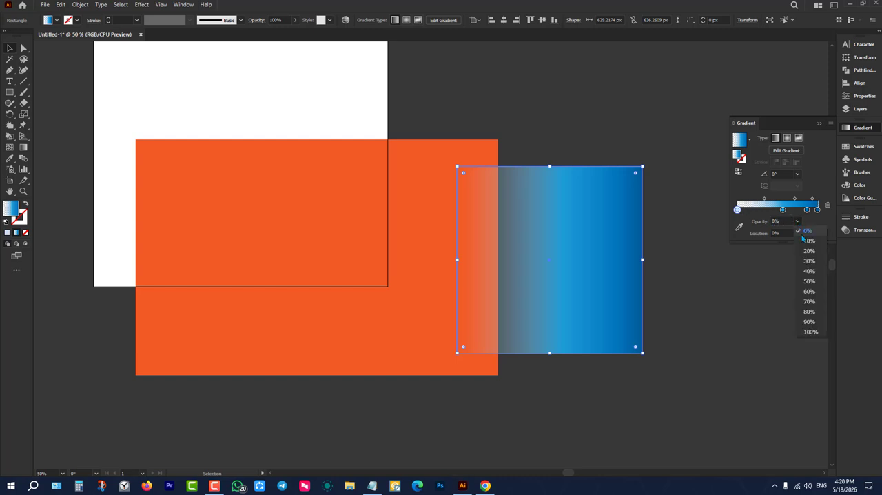
{"action": "left_click", "coordinate": [811, 332]}
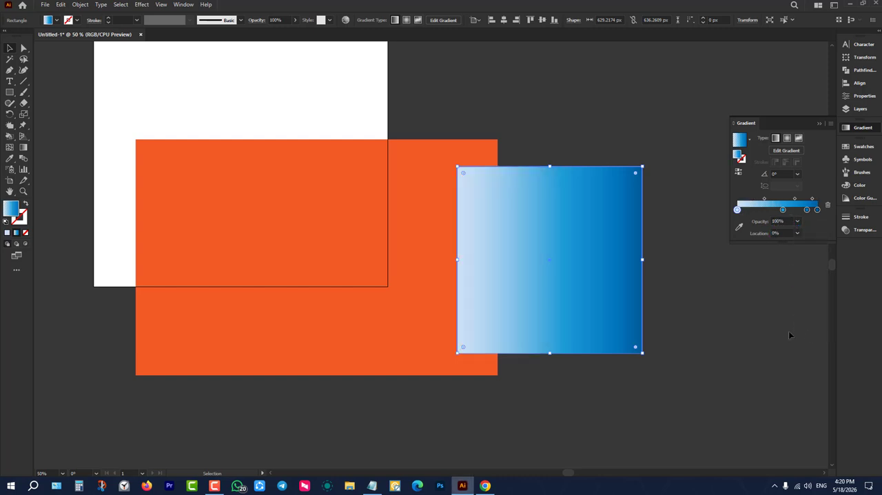
{"action": "left_click", "coordinate": [797, 222]}
{"action": "left_click", "coordinate": [809, 240]}
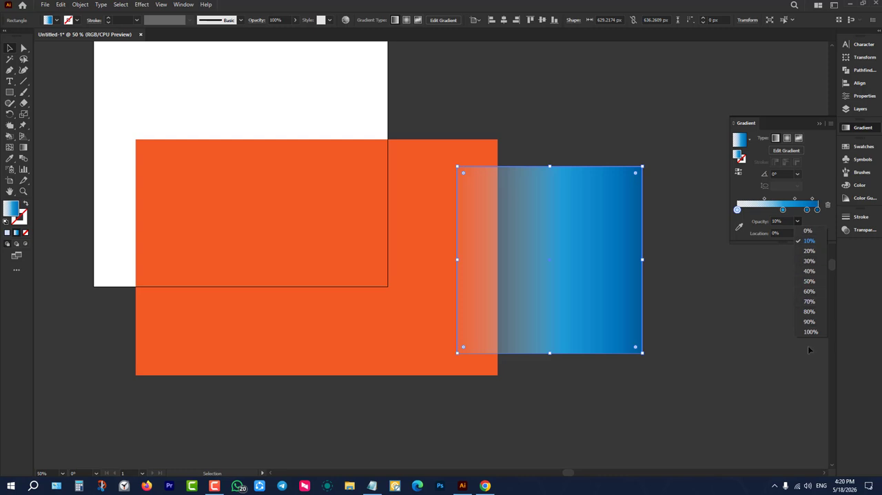
{"action": "left_click", "coordinate": [766, 260]}
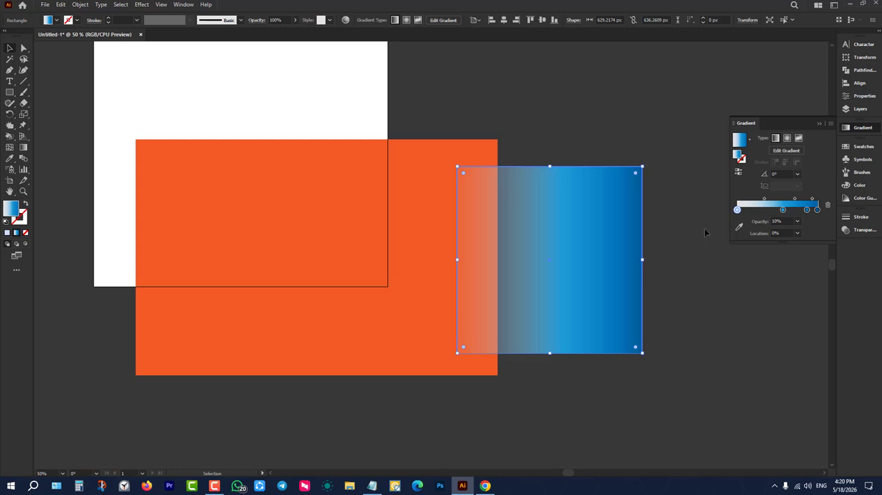
Delete the gradient square and fill the orange rectangle with the same blue gradient.
{"action": "key", "text": "Delete"}
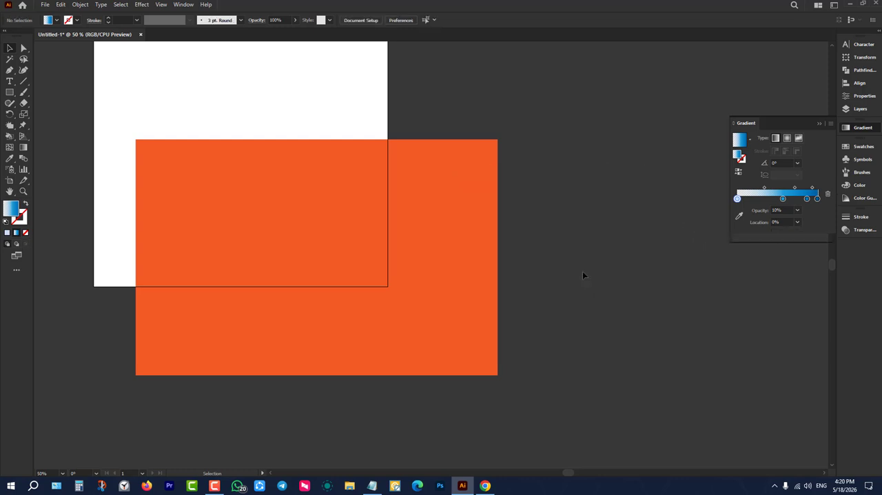
{"action": "left_click", "coordinate": [496, 272]}
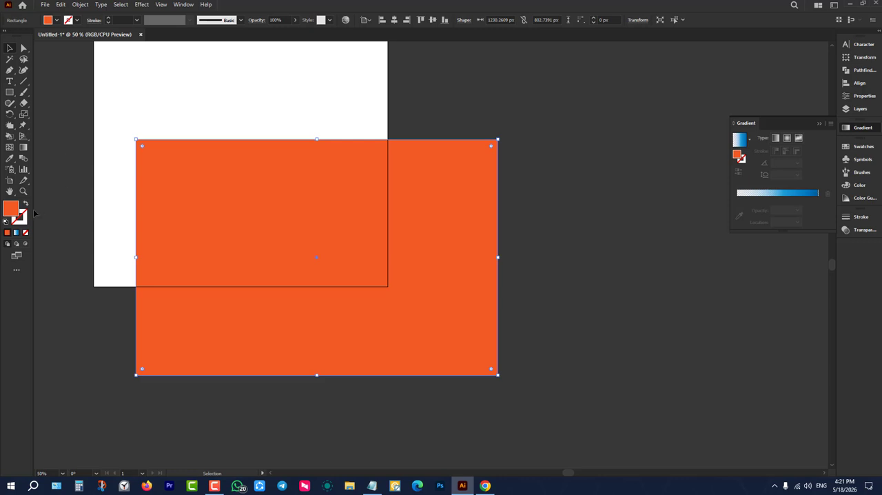
{"action": "left_click", "coordinate": [16, 233]}
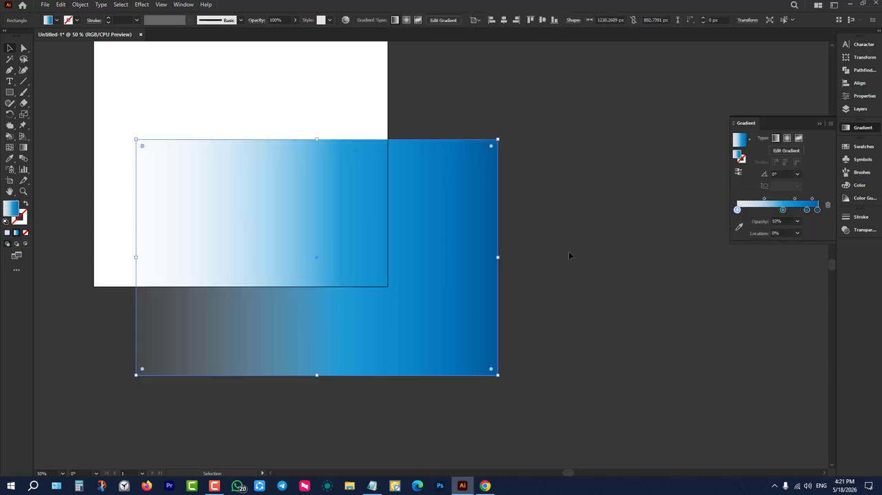
Move the large gradient rectangle to the empty canvas right of the artboard.
{"action": "scroll", "coordinate": [457, 244], "scroll_direction": "up", "scroll_amount": 2}
{"action": "scroll", "coordinate": [457, 244], "scroll_direction": "down", "scroll_amount": 3}
{"action": "scroll", "coordinate": [232, 285], "scroll_direction": "down", "scroll_amount": 3}
{"action": "left_click_drag", "start_coordinate": [272, 267], "coordinate": [404, 266]}
{"action": "scroll", "coordinate": [404, 265], "scroll_direction": "up", "scroll_amount": 3}
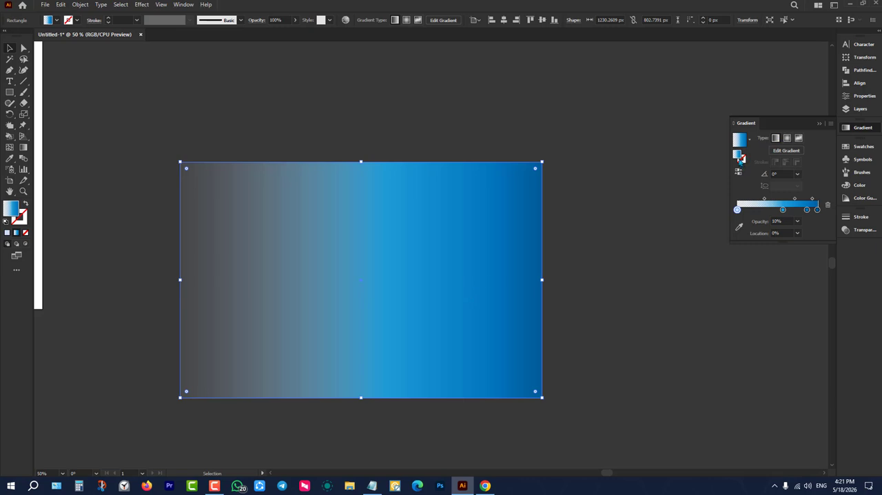
Reverse the rectangle's gradient back and forth several times to compare both directions.
{"action": "left_click", "coordinate": [739, 173]}
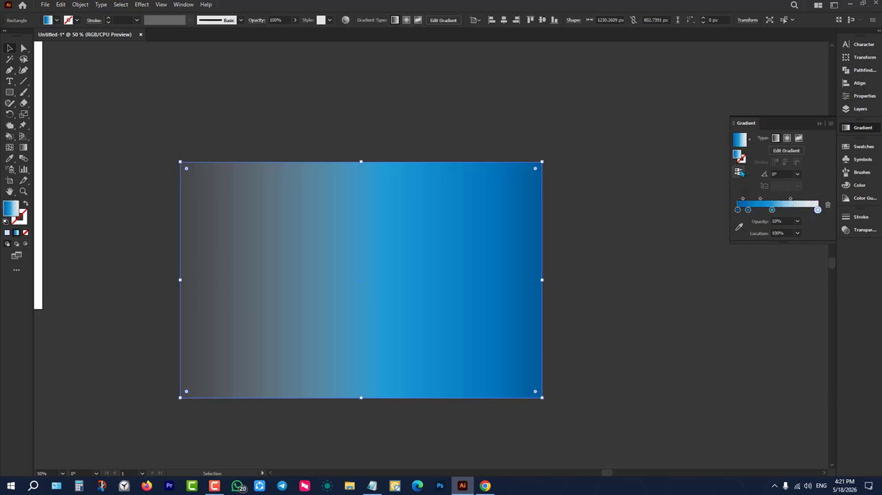
{"action": "left_click", "coordinate": [740, 172]}
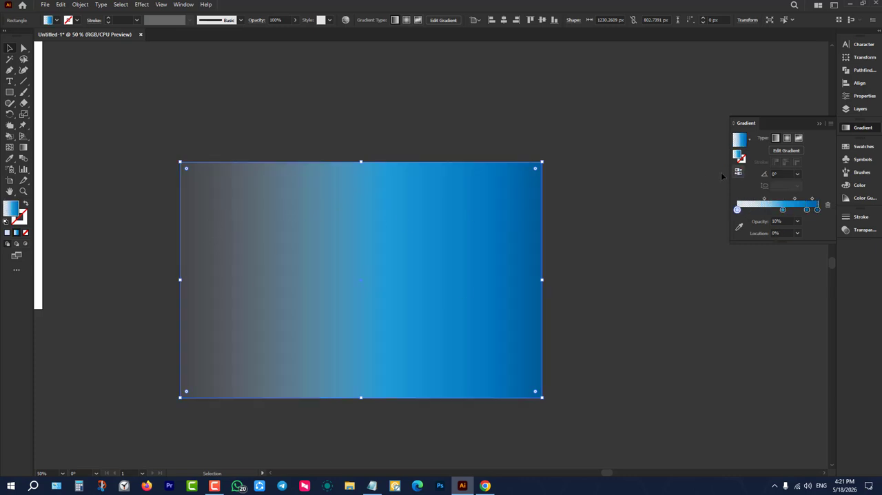
{"action": "left_click", "coordinate": [738, 172]}
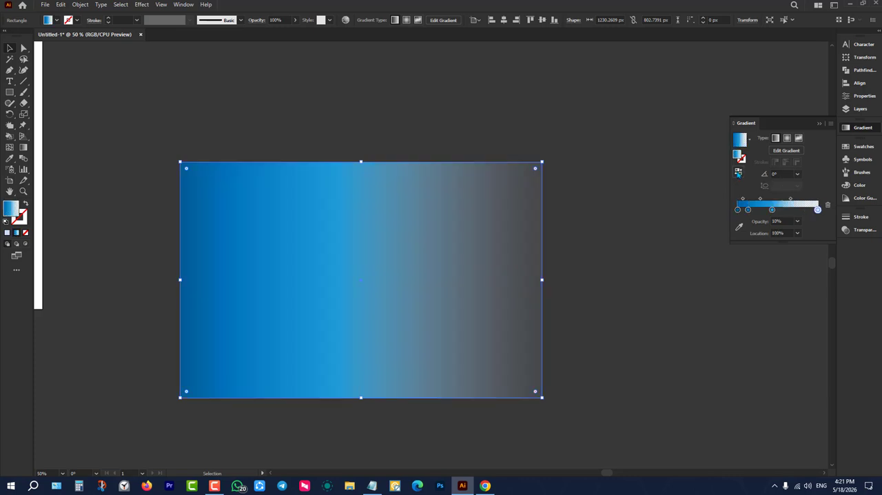
{"action": "left_click", "coordinate": [738, 172]}
{"action": "left_click", "coordinate": [738, 172]}
{"action": "left_click", "coordinate": [739, 172]}
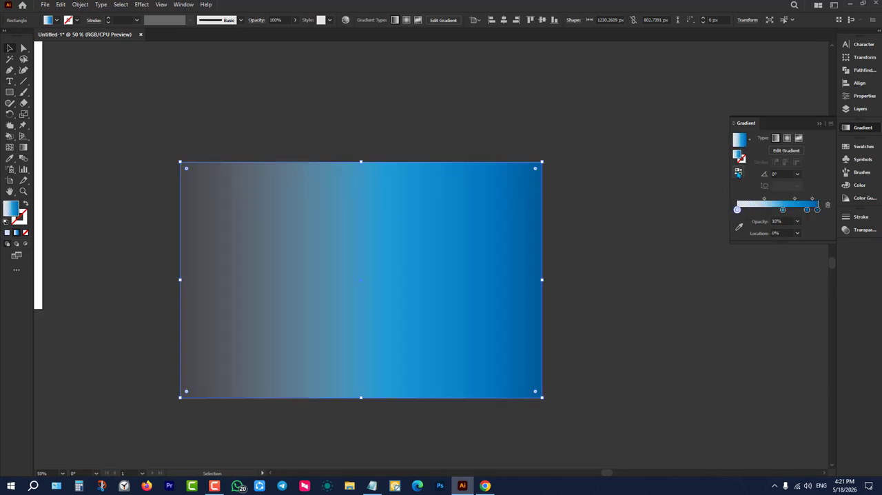
{"action": "left_click", "coordinate": [739, 172]}
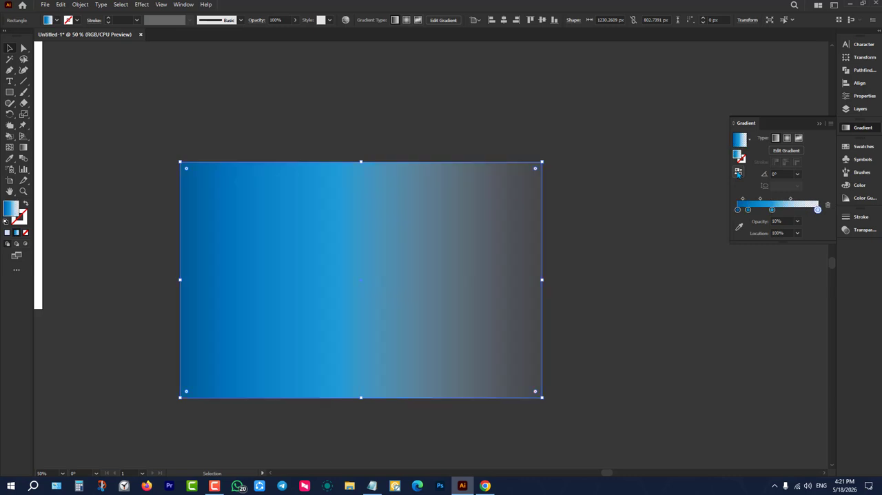
{"action": "left_click", "coordinate": [738, 172]}
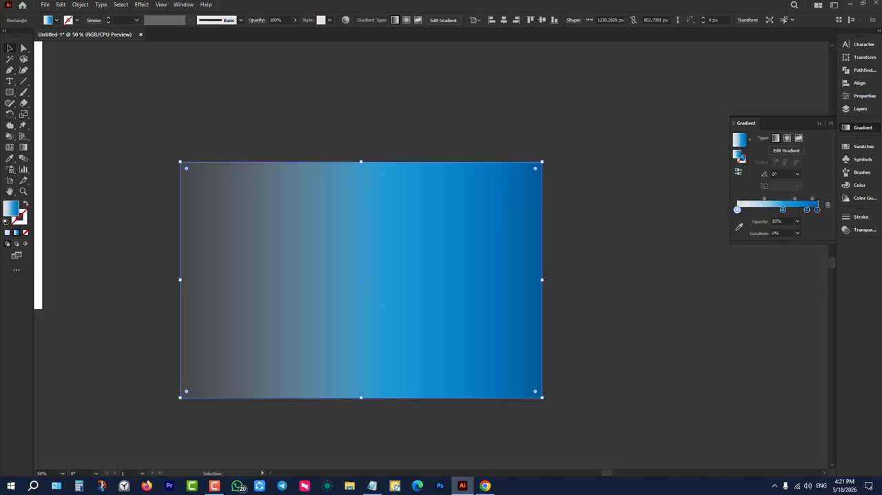
Switch between the rectangle's stroke and fill, and change the fill gradient to the radial type.
{"action": "left_click", "coordinate": [743, 158]}
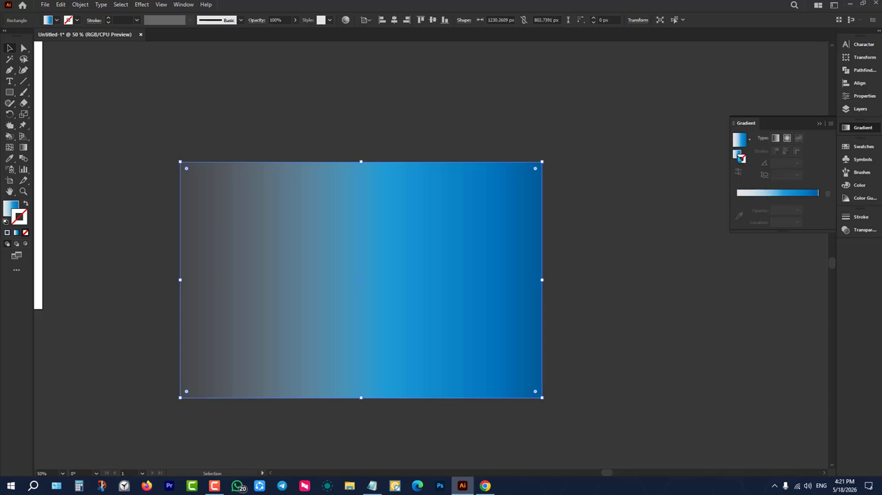
{"action": "left_click", "coordinate": [735, 154]}
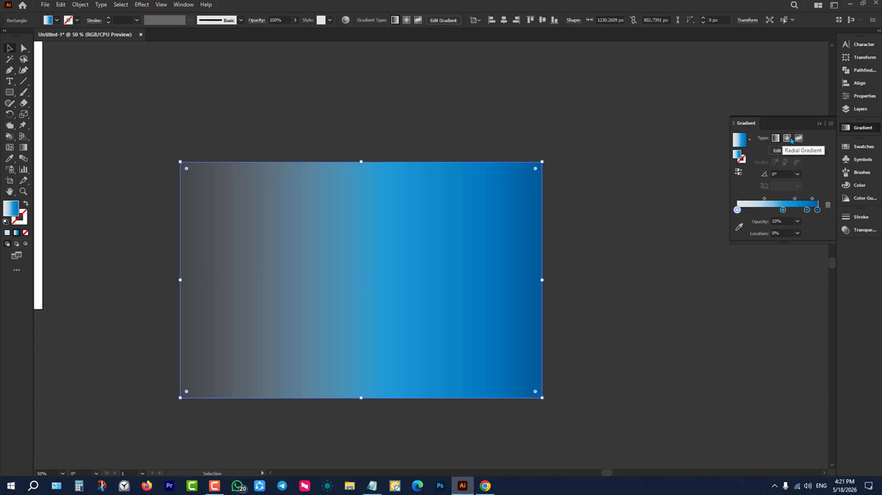
{"action": "left_click", "coordinate": [790, 140]}
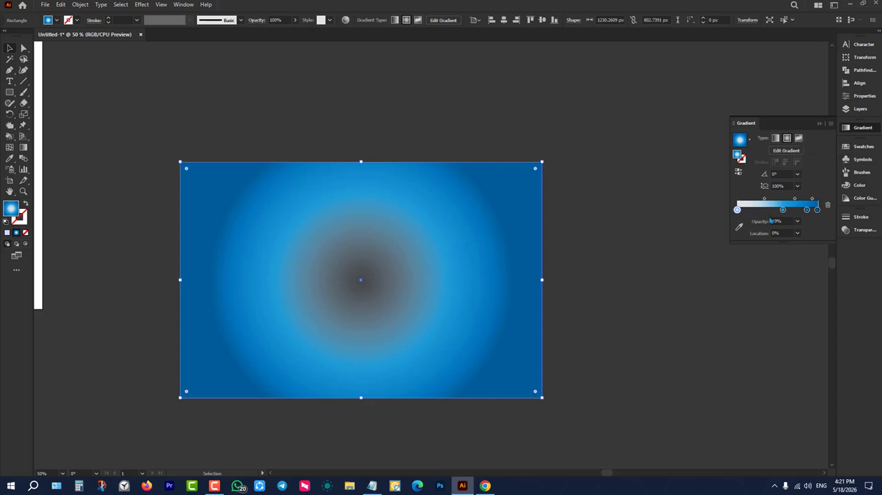
Reverse the radial gradient twice and move the light blue stop to a location of about 43%.
{"action": "left_click", "coordinate": [739, 172]}
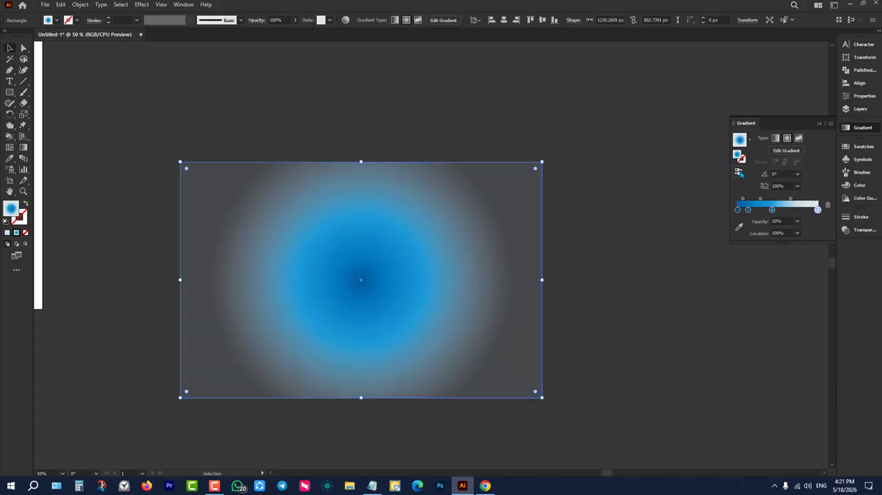
{"action": "left_click", "coordinate": [739, 173]}
{"action": "left_click_drag", "start_coordinate": [781, 210], "coordinate": [770, 214]}
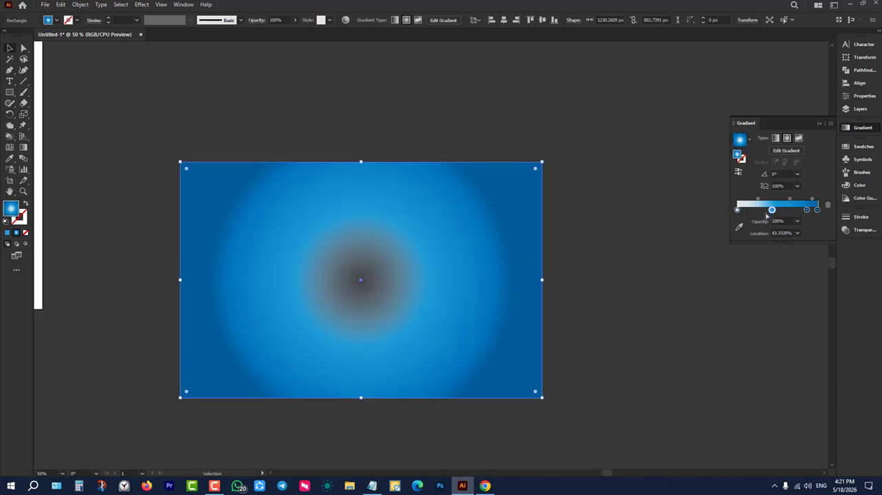
Recolour the semi-transparent centre stop red and set its opacity to 100%.
{"action": "left_click", "coordinate": [737, 210]}
{"action": "double_click", "coordinate": [737, 210]}
{"action": "left_click", "coordinate": [724, 239]}
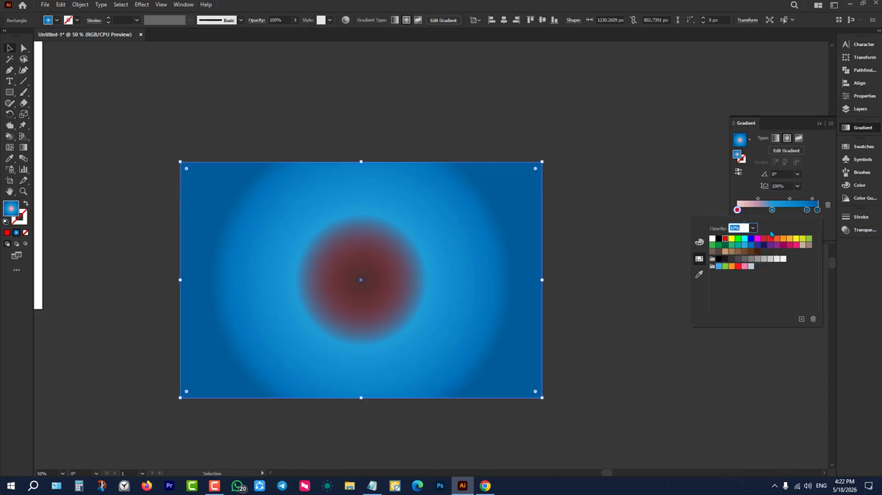
{"action": "left_click", "coordinate": [738, 211]}
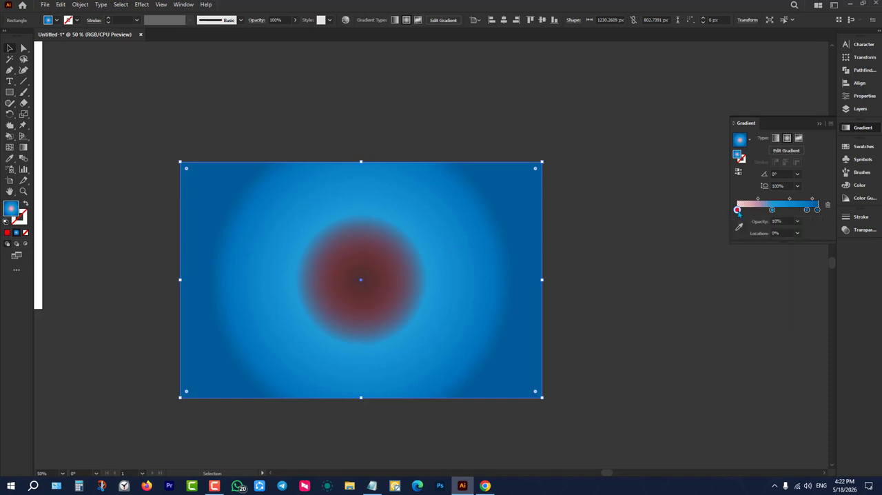
{"action": "left_click", "coordinate": [799, 222]}
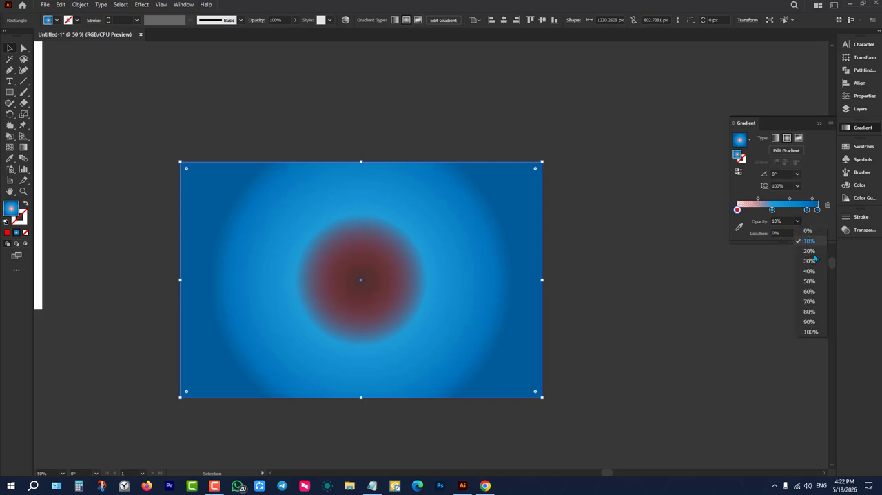
{"action": "left_click", "coordinate": [797, 321]}
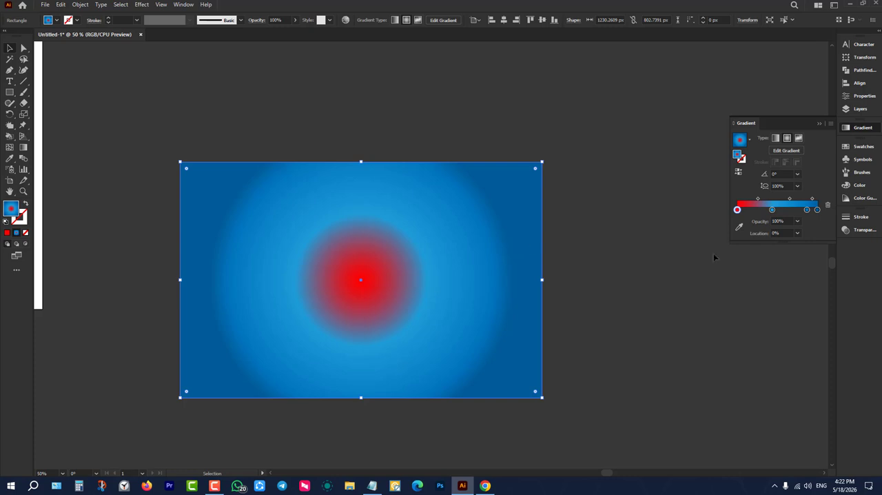
Sharpen the red centre's edge by moving the adjoining blue stop to about 37%, and remove that stop from the gradient.
{"action": "mouse_move", "coordinate": [758, 200]}
{"action": "left_mouse_down"}
{"action": "mouse_move", "coordinate": [782, 201]}
{"action": "mouse_move", "coordinate": [766, 210]}
{"action": "left_mouse_up"}
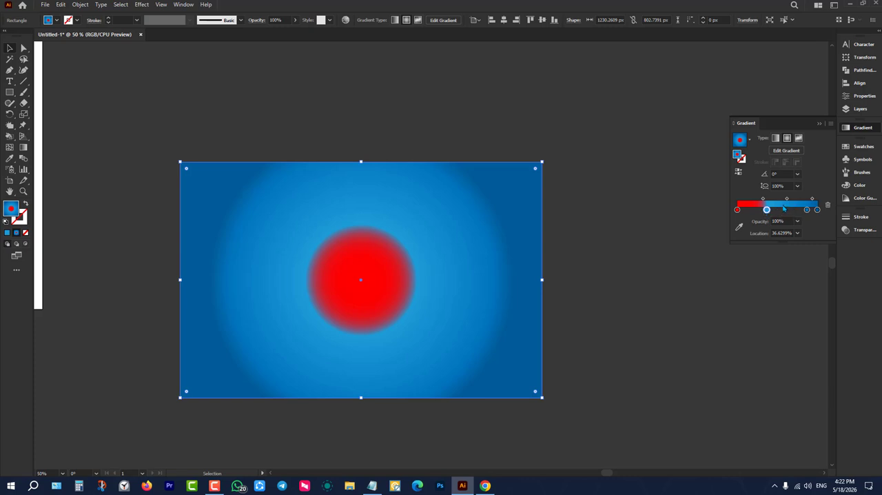
{"action": "key", "text": "Delete"}
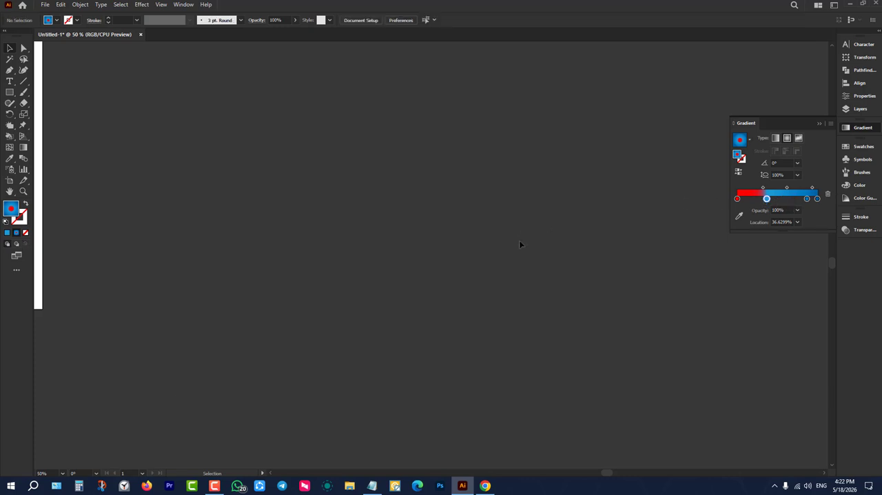
{"action": "key", "text": "ctrl+z"}
{"action": "left_click_drag", "start_coordinate": [767, 209], "coordinate": [766, 240]}
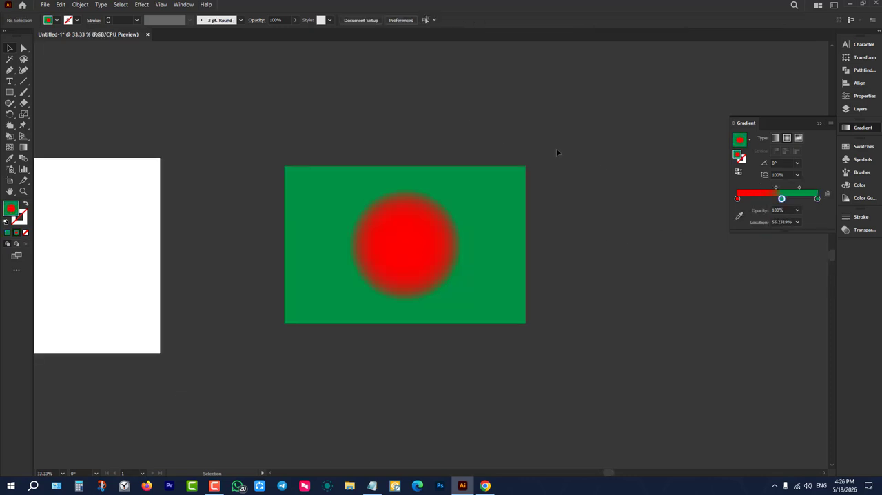
Delete the green rectangle with the red radial centre.
{"action": "left_click_drag", "start_coordinate": [619, 180], "coordinate": [390, 314]}
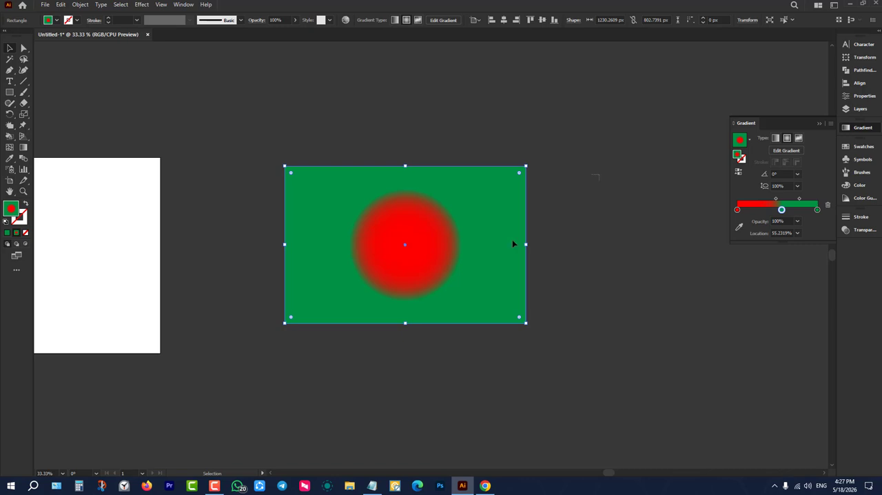
{"action": "key", "text": "Delete"}
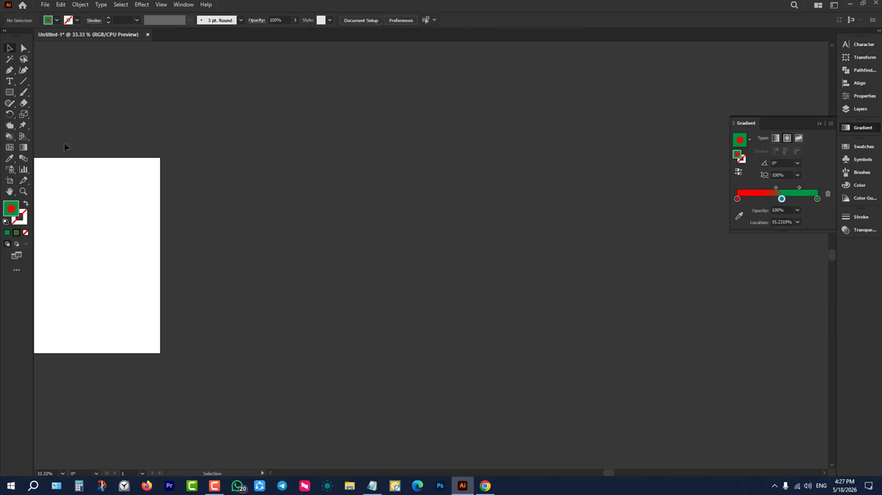
Switch to the Batch 8 notes in Notepad, highlight the blend, artboard and panel topics line, and return to Illustrator.
{"action": "mouse_move", "coordinate": [377, 487]}
{"action": "left_click", "coordinate": [372, 486]}
{"action": "scroll", "coordinate": [206, 275], "scroll_direction": "down", "scroll_amount": 3}
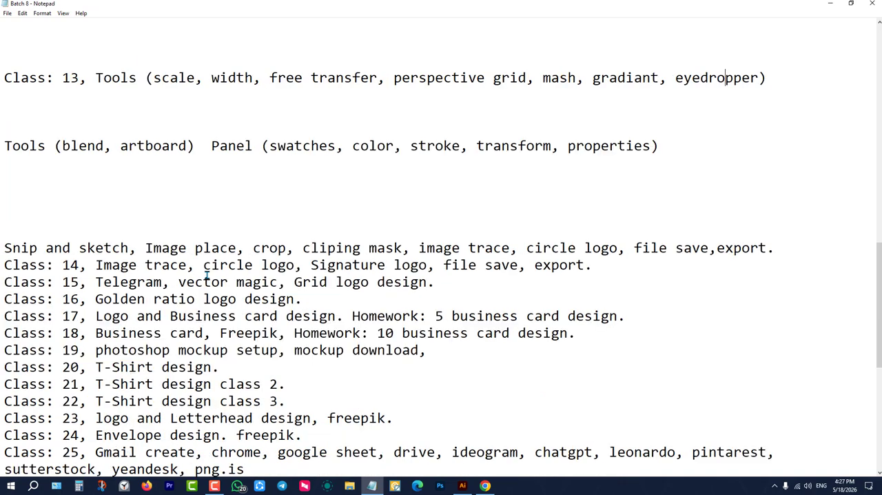
{"action": "scroll", "coordinate": [179, 199], "scroll_direction": "up", "scroll_amount": 3}
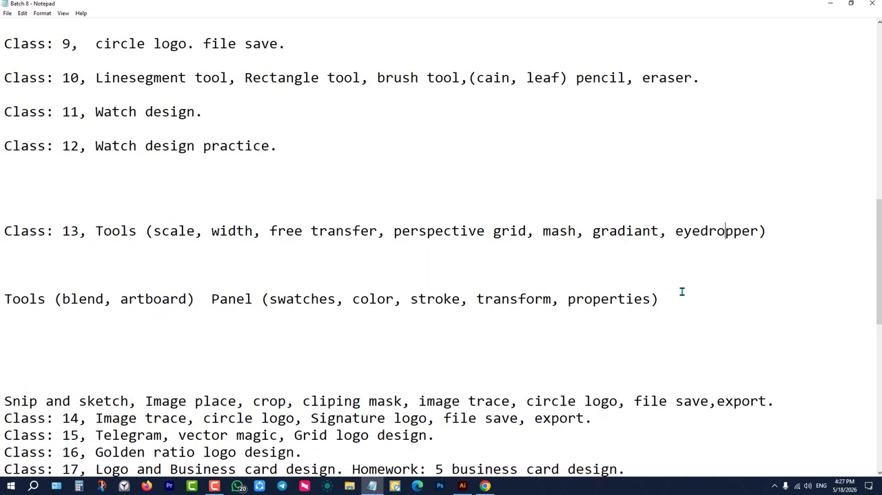
{"action": "left_click_drag", "start_coordinate": [667, 299], "coordinate": [2, 299]}
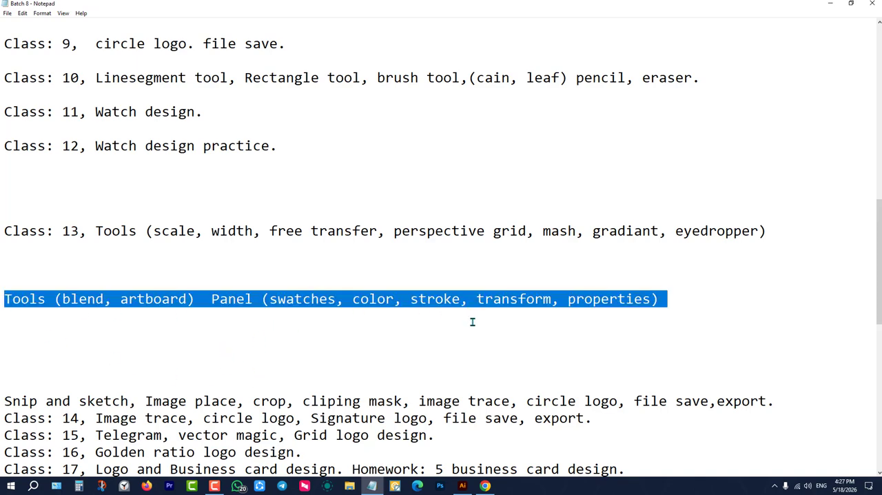
{"action": "scroll", "coordinate": [351, 341], "scroll_direction": "down", "scroll_amount": 3}
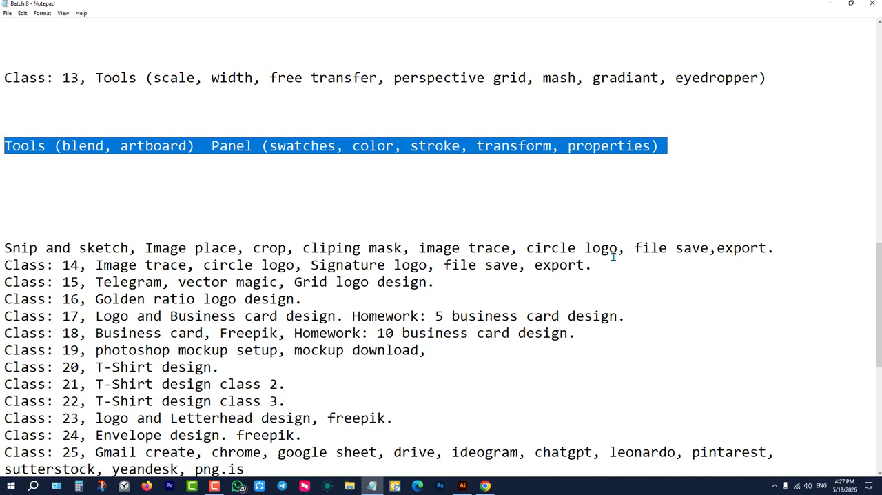
{"action": "left_click", "coordinate": [830, 4]}
{"action": "scroll", "coordinate": [316, 263], "scroll_direction": "down", "scroll_amount": 2}
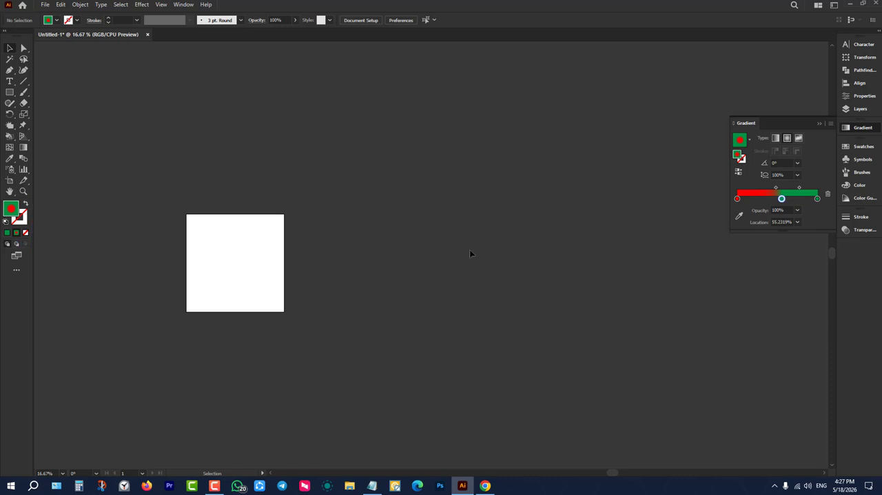
Reopen the Batch 8 notes to review the topics up to Class 14, and minimise them again.
{"action": "left_click", "coordinate": [372, 485]}
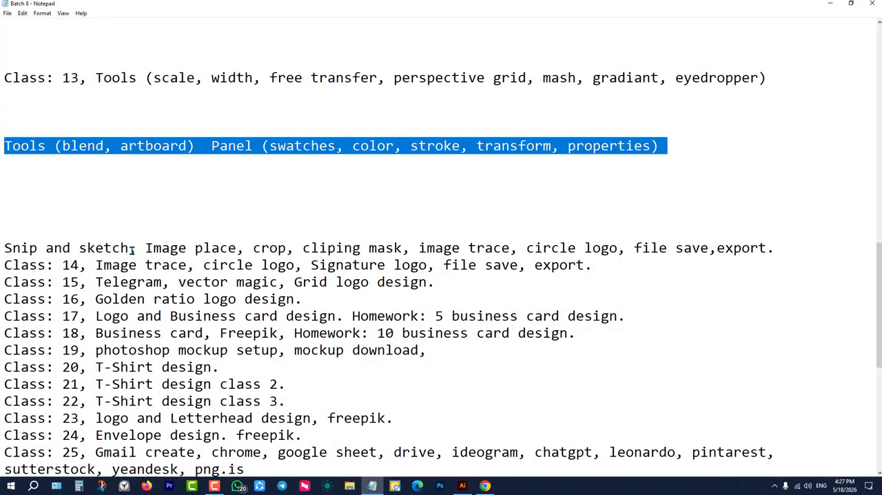
{"action": "left_click", "coordinate": [420, 275]}
{"action": "left_click", "coordinate": [436, 278]}
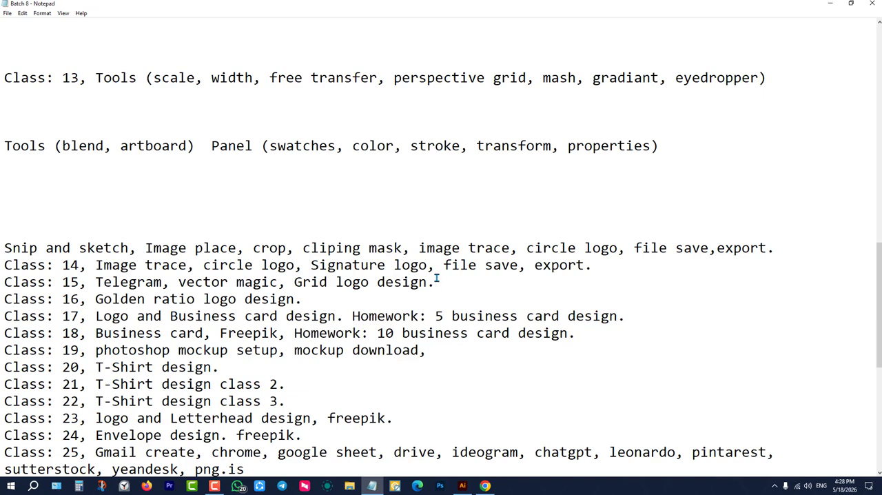
{"action": "left_click", "coordinate": [625, 266]}
{"action": "left_click", "coordinate": [830, 3]}
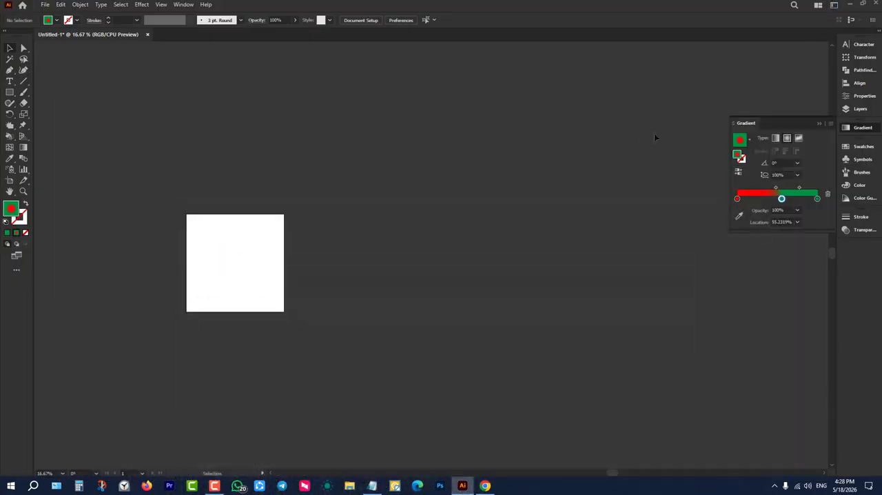
Minimise Illustrator and refresh the desktop.
{"action": "left_click", "coordinate": [849, 4]}
{"action": "right_click", "coordinate": [726, 101]}
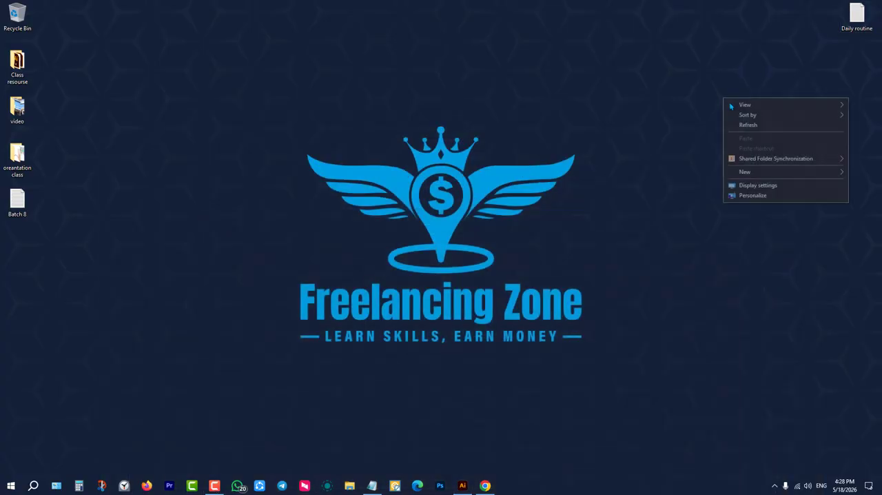
{"action": "left_click", "coordinate": [748, 125]}
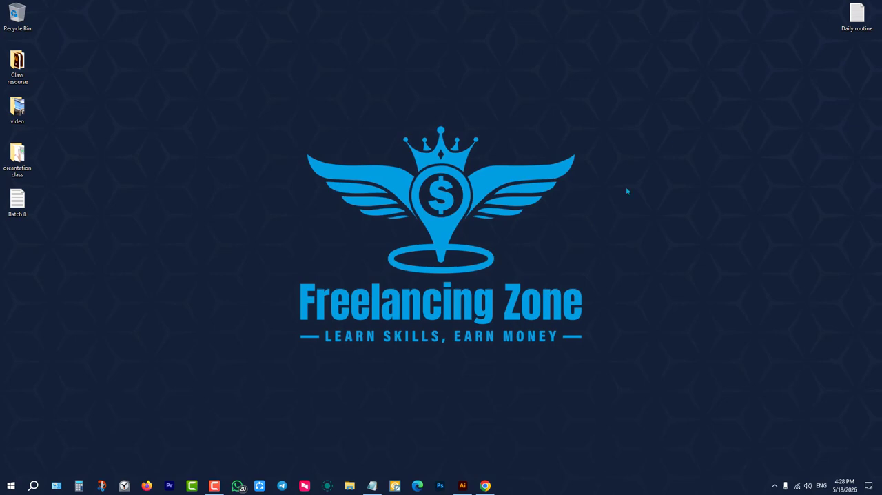
Examine the Batch 8 class list in Notepad from Class 13 through Class 43, and clear the open windows from the desktop.
{"action": "left_click", "coordinate": [395, 486]}
{"action": "left_click", "coordinate": [373, 486]}
{"action": "scroll", "coordinate": [387, 311], "scroll_direction": "down", "scroll_amount": 6}
{"action": "scroll", "coordinate": [387, 310], "scroll_direction": "down", "scroll_amount": 1}
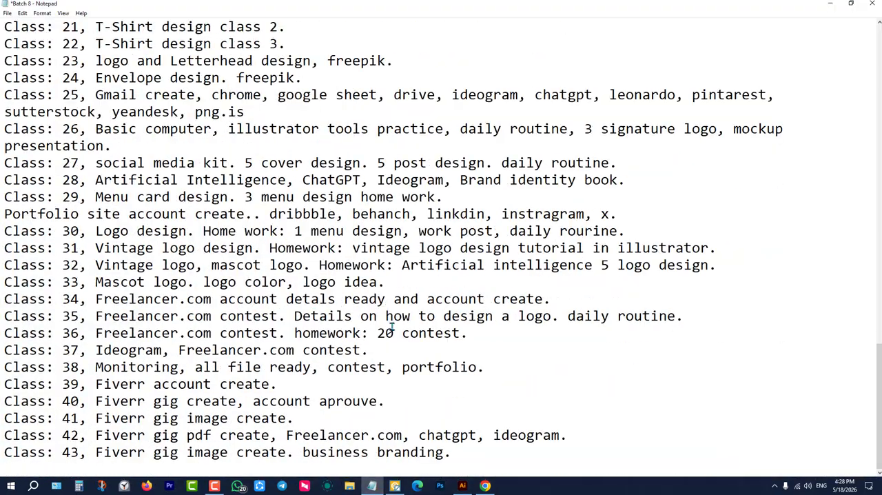
{"action": "scroll", "coordinate": [392, 329], "scroll_direction": "up", "scroll_amount": 10}
{"action": "scroll", "coordinate": [405, 324], "scroll_direction": "down", "scroll_amount": 6}
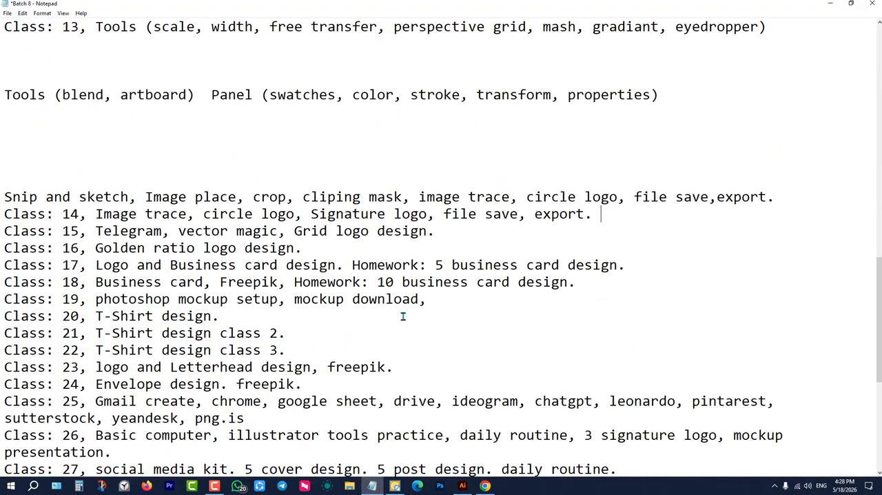
{"action": "scroll", "coordinate": [406, 281], "scroll_direction": "down", "scroll_amount": 6}
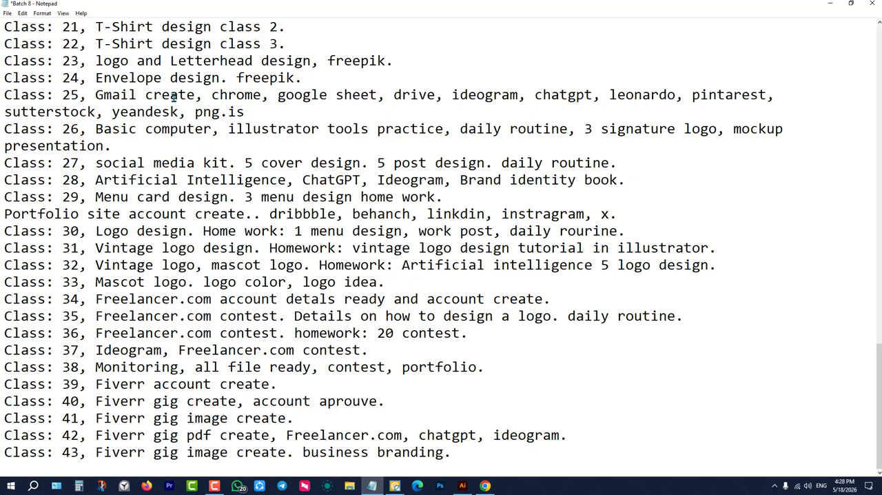
{"action": "scroll", "coordinate": [172, 113], "scroll_direction": "up", "scroll_amount": 3}
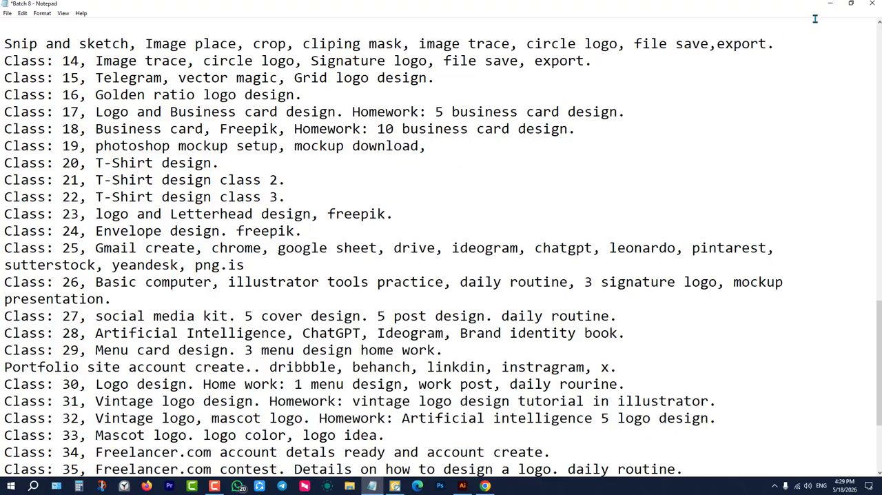
{"action": "left_click", "coordinate": [831, 5]}
{"action": "left_click", "coordinate": [872, 8]}
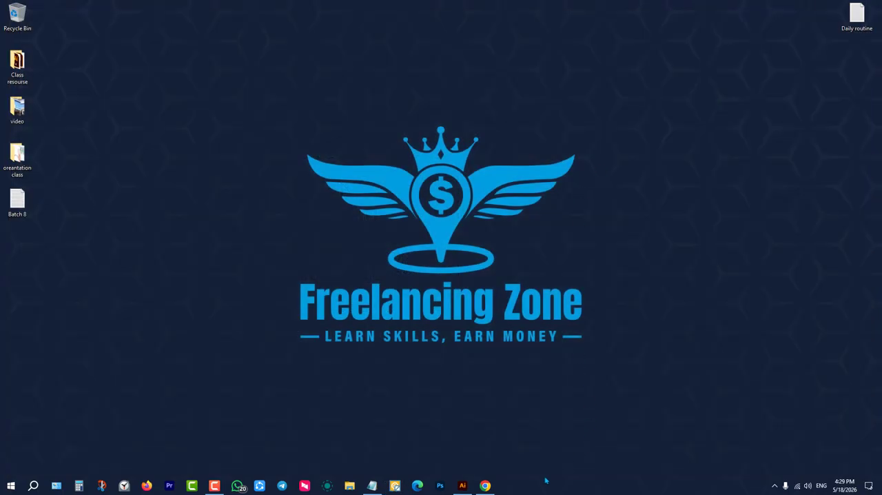
View the Batch 8 spreadsheet in Chrome and minimise the browser.
{"action": "mouse_move", "coordinate": [491, 487]}
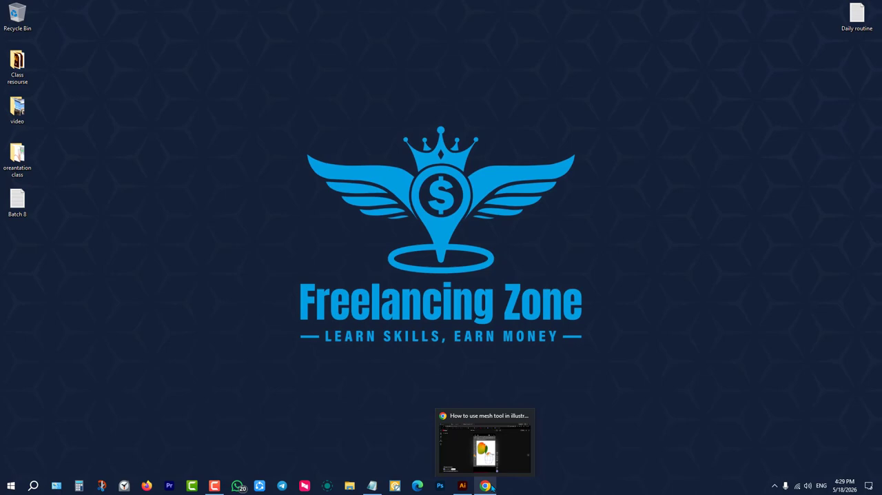
{"action": "left_click", "coordinate": [491, 486]}
{"action": "left_click", "coordinate": [160, 8]}
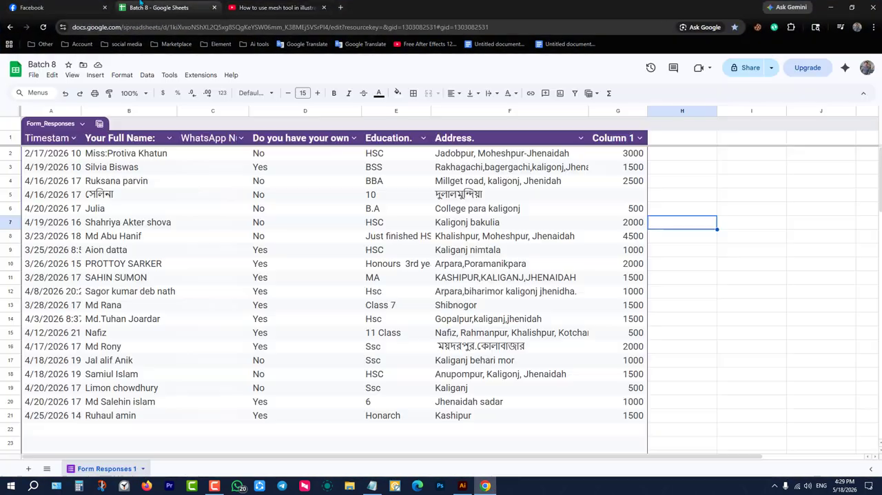
{"action": "left_click", "coordinate": [830, 6]}
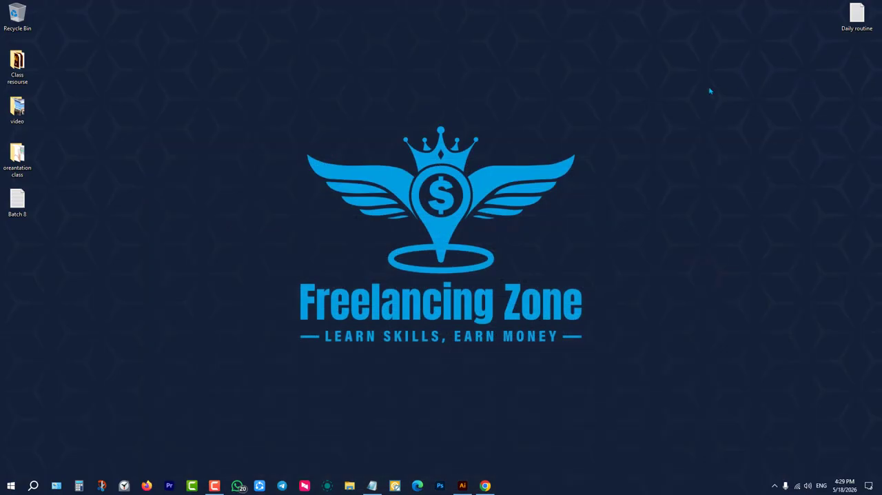
Open the Daily routine note from the desktop and highlight "freelancing news" in its first item.
{"action": "double_click", "coordinate": [850, 25]}
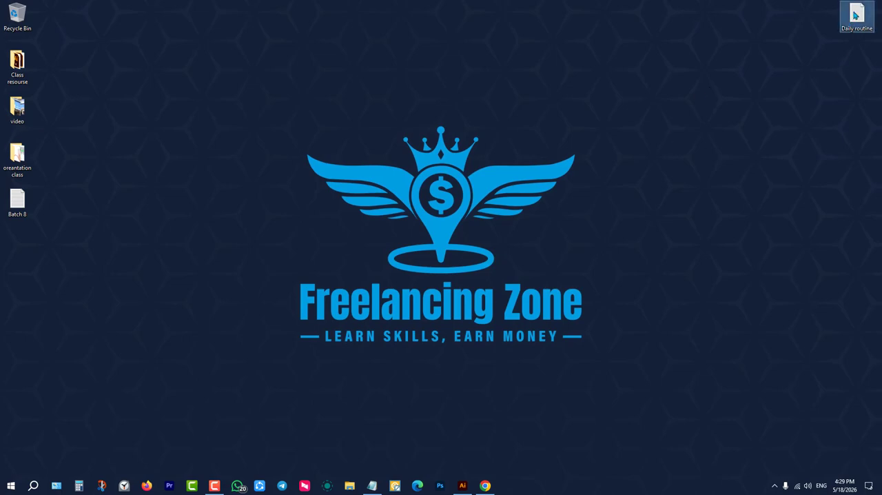
{"action": "double_click", "coordinate": [854, 15]}
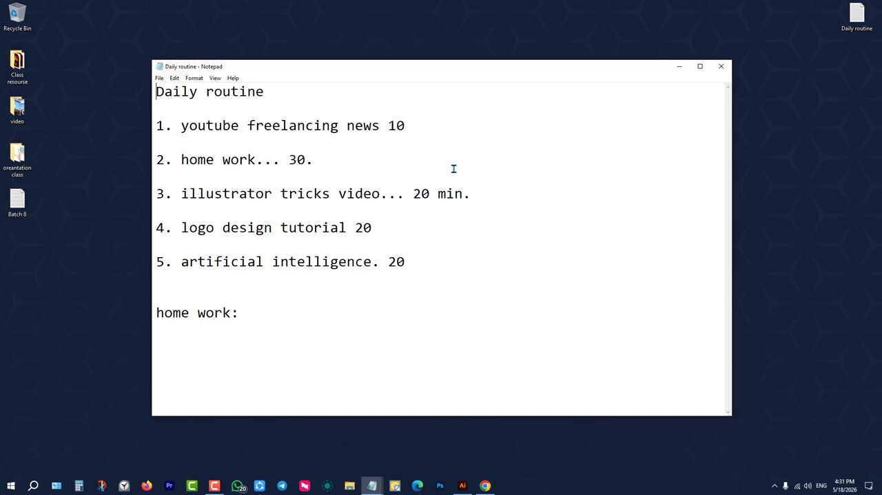
{"action": "left_click", "coordinate": [426, 122]}
{"action": "left_click", "coordinate": [182, 127]}
{"action": "left_click_drag", "start_coordinate": [182, 126], "coordinate": [424, 126]}
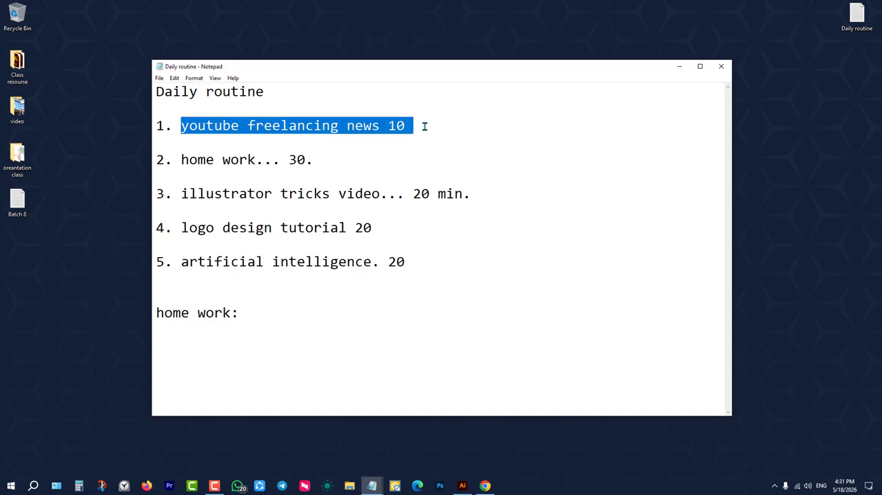
{"action": "left_click", "coordinate": [424, 126]}
{"action": "left_click_drag", "start_coordinate": [181, 127], "coordinate": [434, 123]}
{"action": "left_click", "coordinate": [446, 126]}
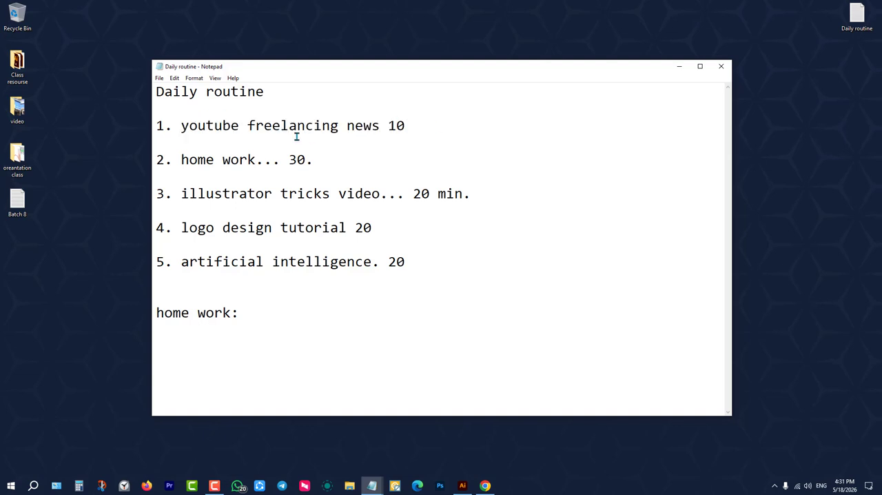
{"action": "left_click_drag", "start_coordinate": [248, 126], "coordinate": [378, 125]}
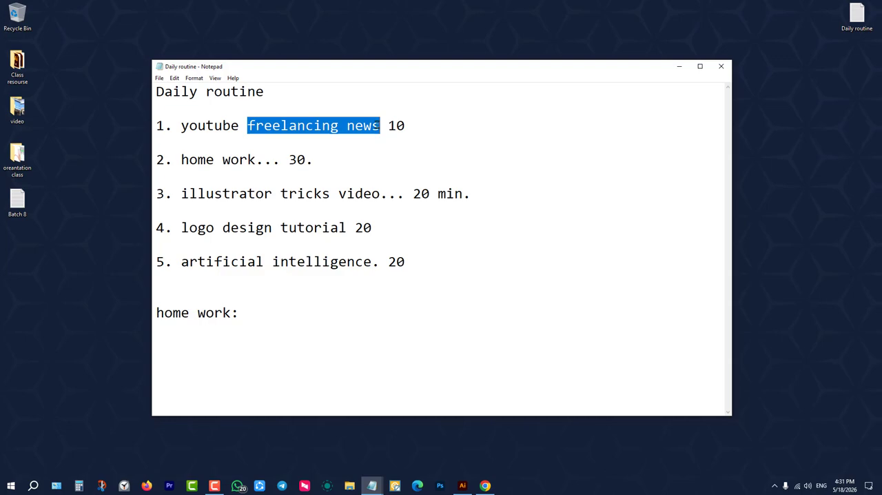
Switch to the YouTube page in Chrome and search for "freelancing news".
{"action": "left_click", "coordinate": [485, 485]}
{"action": "left_click", "coordinate": [291, 7]}
{"action": "triple_click", "coordinate": [381, 69]}
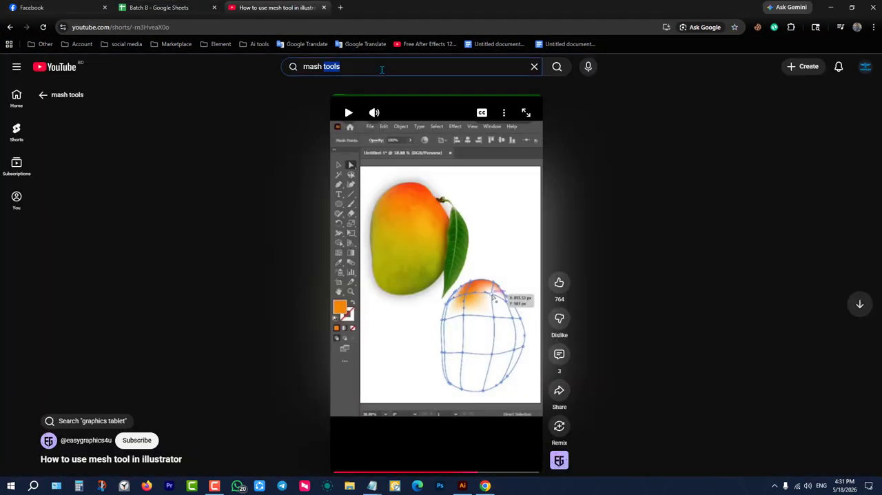
{"action": "type", "text": "freel"}
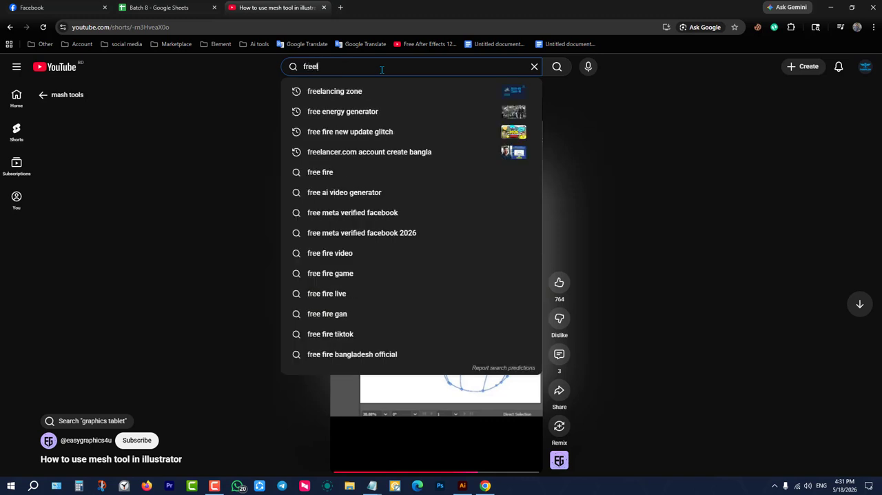
{"action": "type", "text": "ancing ne"}
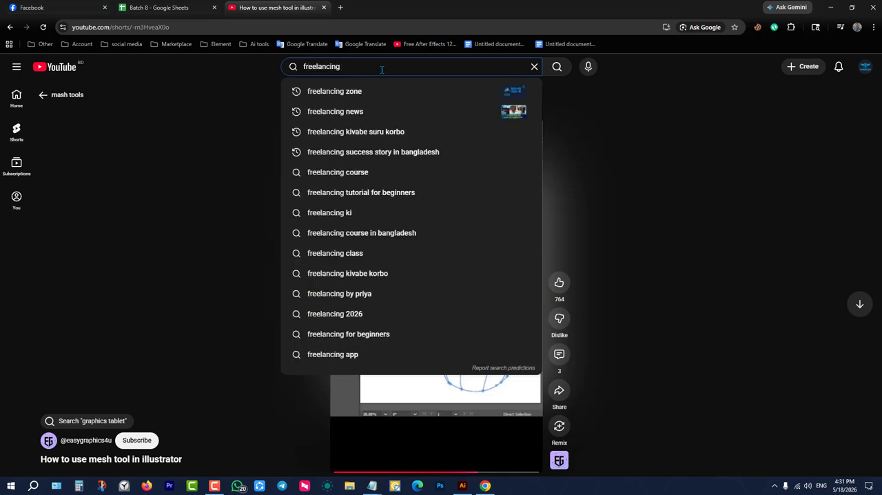
{"action": "type", "text": "s"}
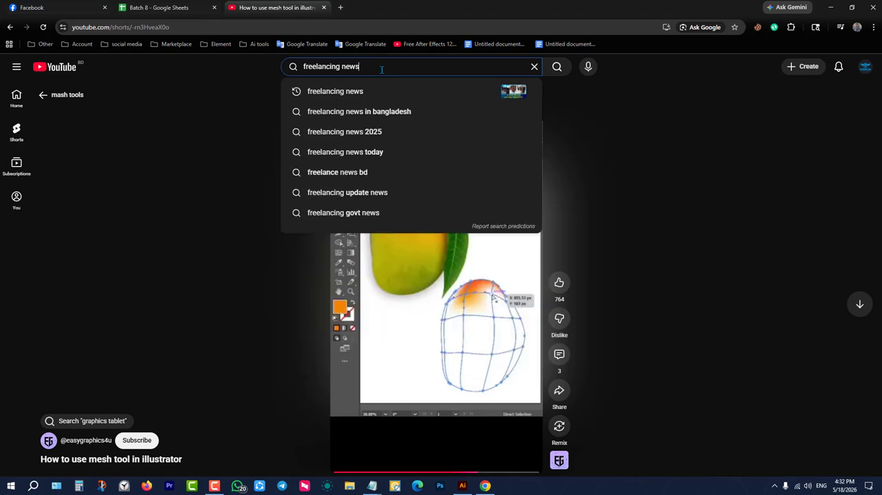
{"action": "key", "text": "Return"}
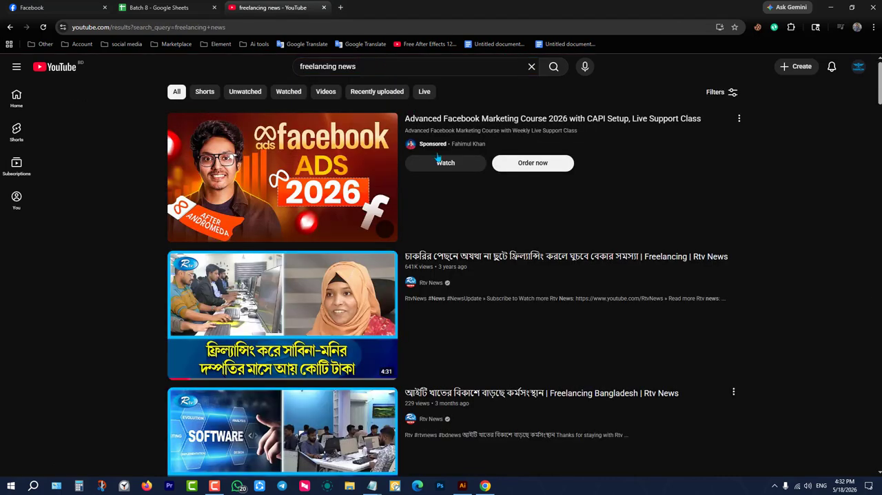
Examine the freelancing news videos in the YouTube search results, return to the start of the list, and minimise the browser.
{"action": "mouse_move", "coordinate": [511, 327]}
{"action": "scroll", "coordinate": [342, 312], "scroll_direction": "down", "scroll_amount": 2}
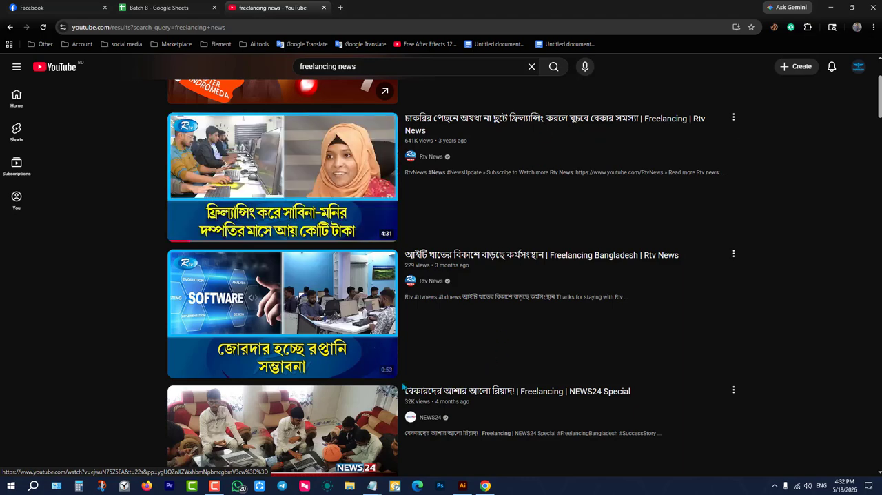
{"action": "mouse_move", "coordinate": [569, 273]}
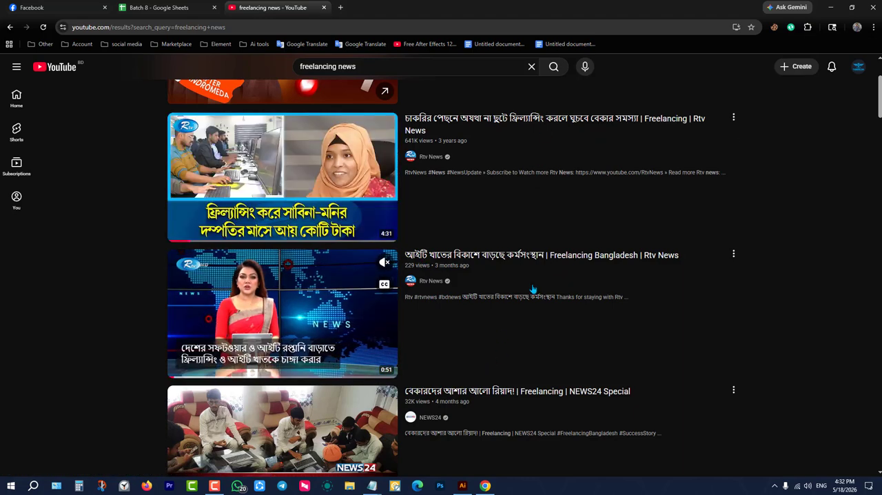
{"action": "scroll", "coordinate": [523, 289], "scroll_direction": "down", "scroll_amount": 4}
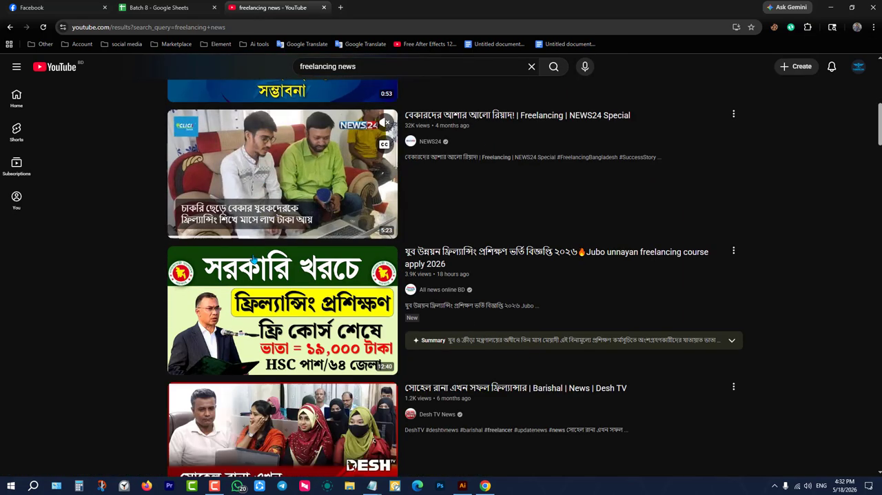
{"action": "scroll", "coordinate": [301, 295], "scroll_direction": "down", "scroll_amount": 2}
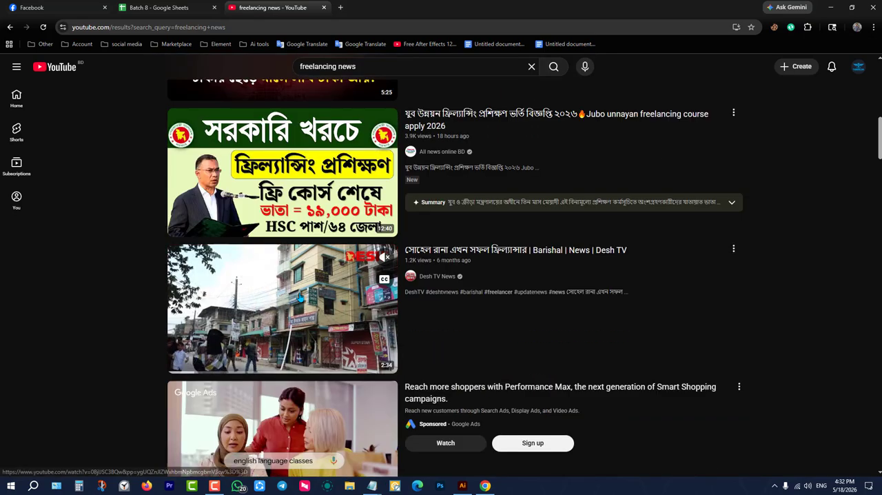
{"action": "scroll", "coordinate": [301, 294], "scroll_direction": "down", "scroll_amount": 4}
{"action": "scroll", "coordinate": [560, 311], "scroll_direction": "down", "scroll_amount": 2}
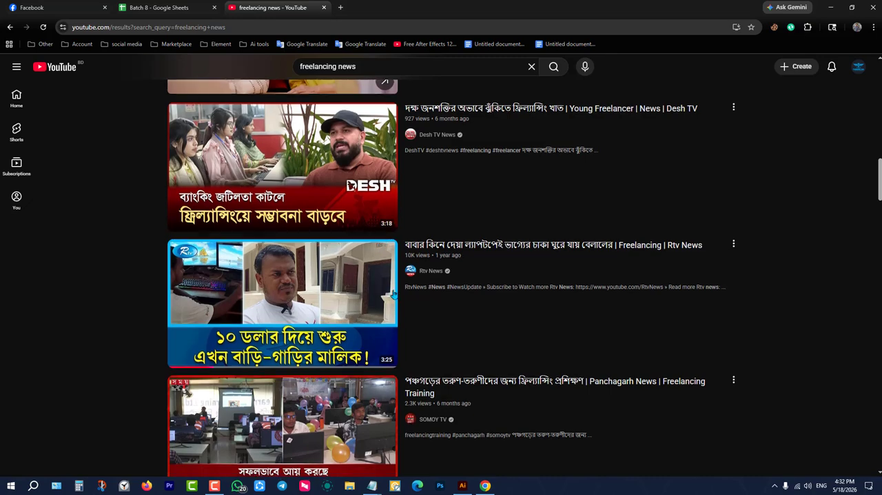
{"action": "scroll", "coordinate": [394, 294], "scroll_direction": "down", "scroll_amount": 4}
{"action": "scroll", "coordinate": [386, 350], "scroll_direction": "down", "scroll_amount": 4}
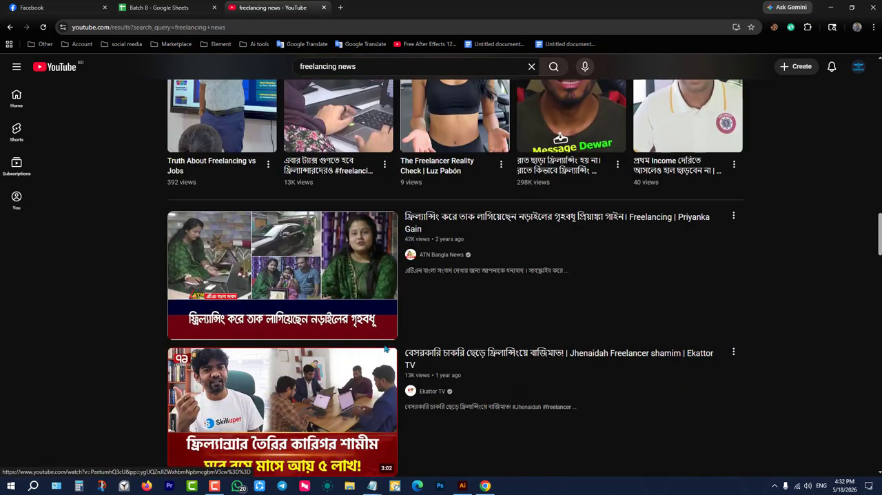
{"action": "mouse_move", "coordinate": [354, 311]}
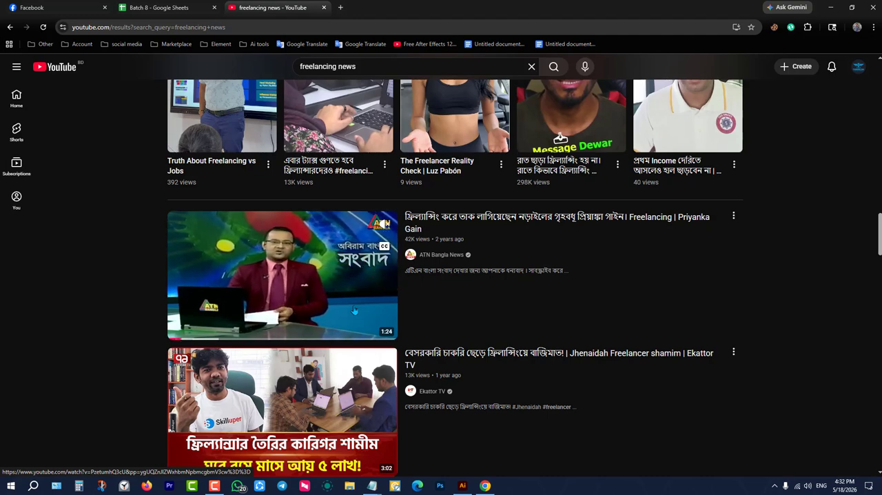
{"action": "scroll", "coordinate": [533, 321], "scroll_direction": "up", "scroll_amount": 1}
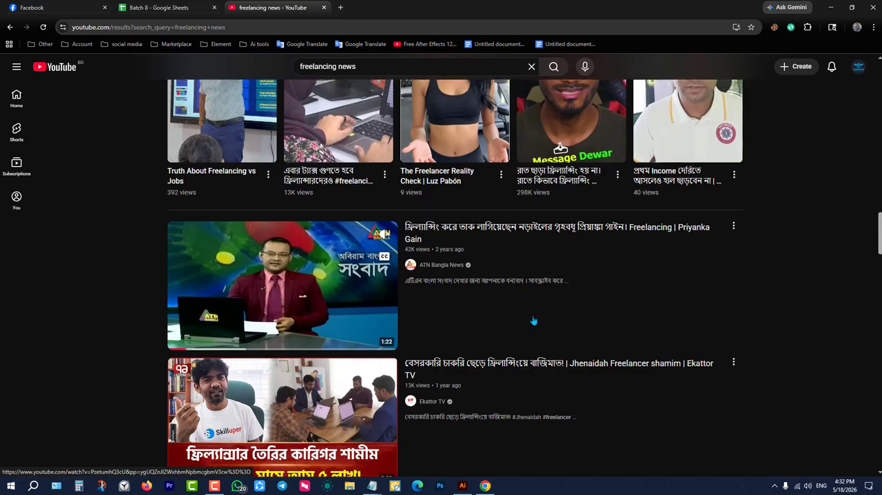
{"action": "scroll", "coordinate": [533, 320], "scroll_direction": "up", "scroll_amount": 10}
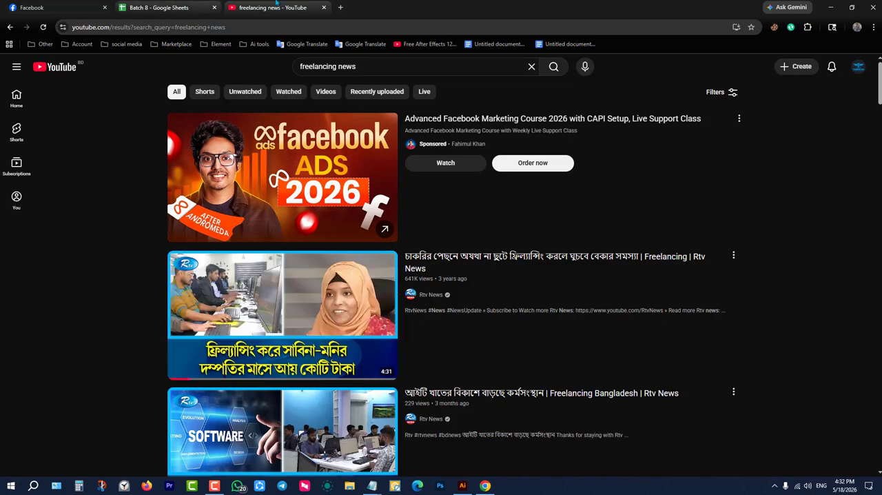
{"action": "left_click", "coordinate": [830, 7]}
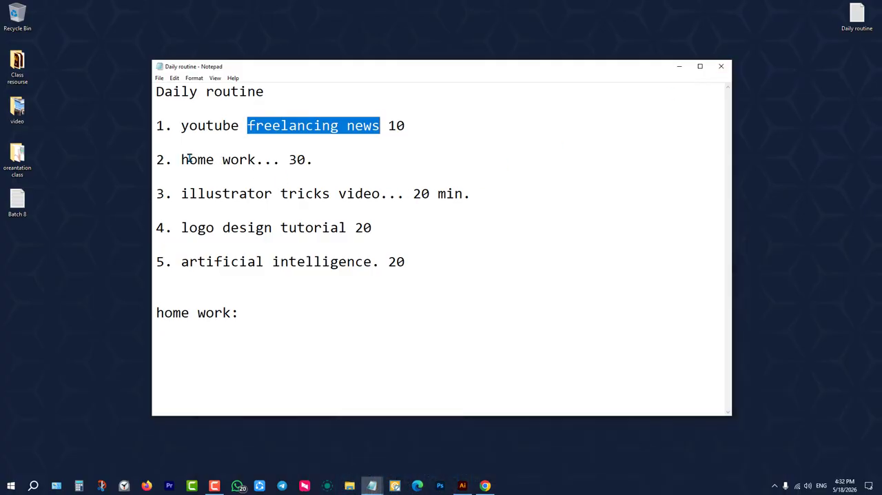
Highlight the home work item in the Daily routine note, and select "illustrator tricks" in the third item for copying.
{"action": "left_click_drag", "start_coordinate": [182, 159], "coordinate": [322, 159]}
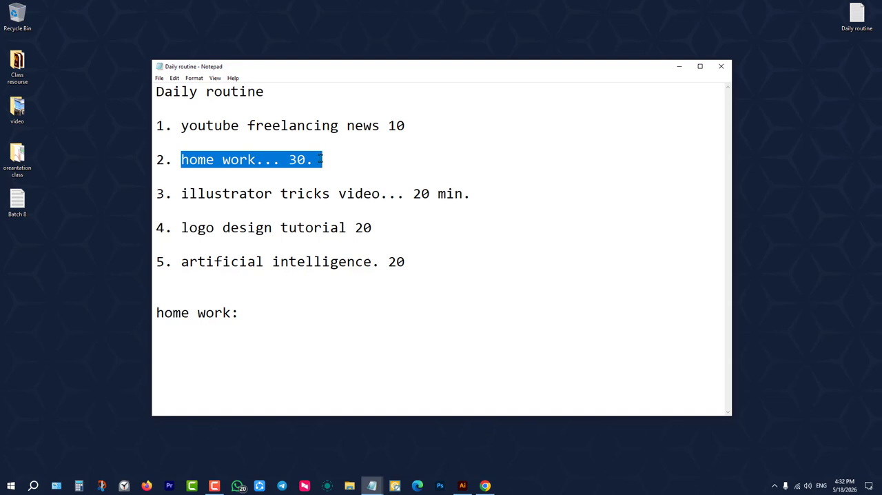
{"action": "left_click", "coordinate": [321, 159]}
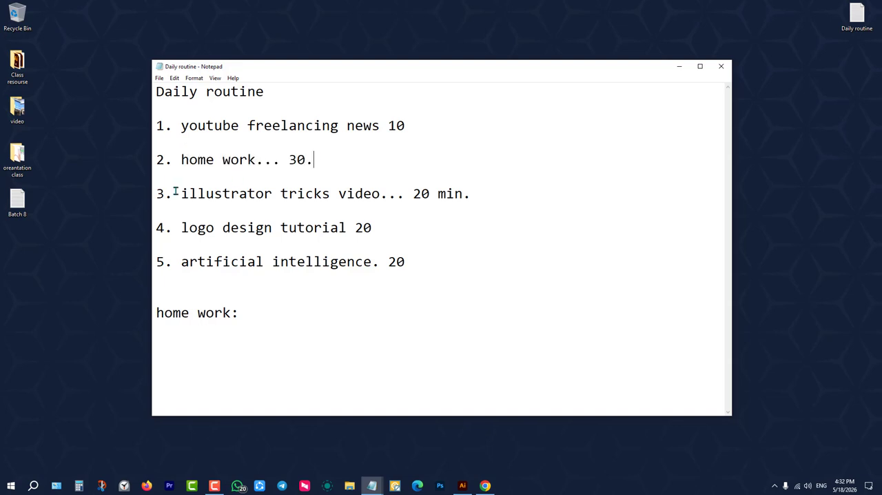
{"action": "left_click_drag", "start_coordinate": [182, 194], "coordinate": [499, 196]}
{"action": "left_click", "coordinate": [179, 194]}
{"action": "left_click_drag", "start_coordinate": [156, 194], "coordinate": [279, 194]}
{"action": "left_click", "coordinate": [228, 194]}
{"action": "left_click_drag", "start_coordinate": [181, 194], "coordinate": [337, 196]}
{"action": "key", "text": "ctrl+c"}
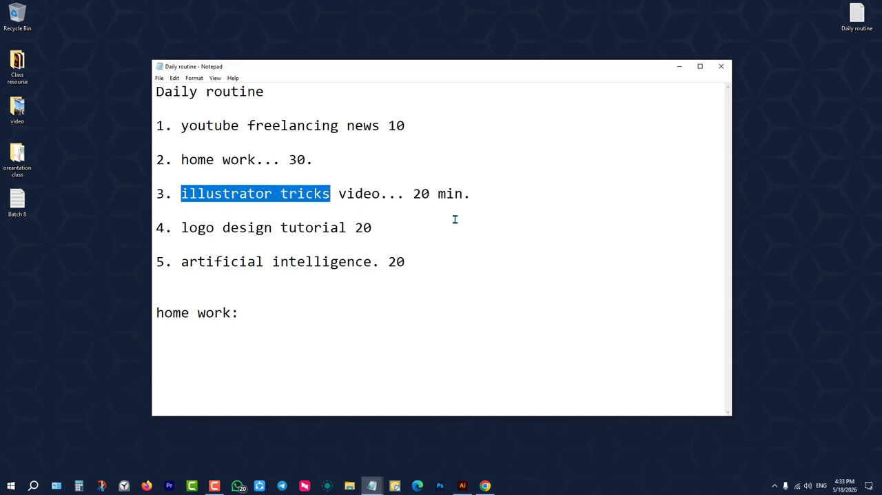
Switch to Chrome and search YouTube for the copied phrase "illustrator tricks".
{"action": "left_click", "coordinate": [485, 486]}
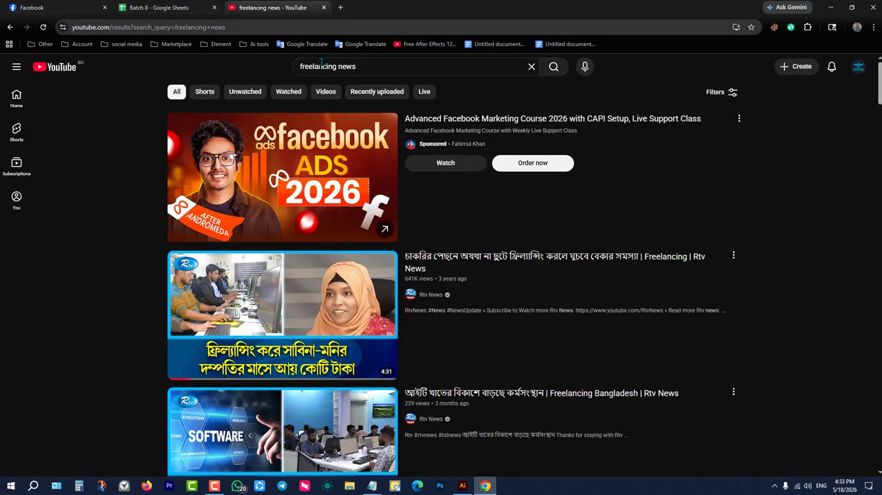
{"action": "left_click", "coordinate": [380, 67]}
{"action": "triple_click", "coordinate": [380, 69]}
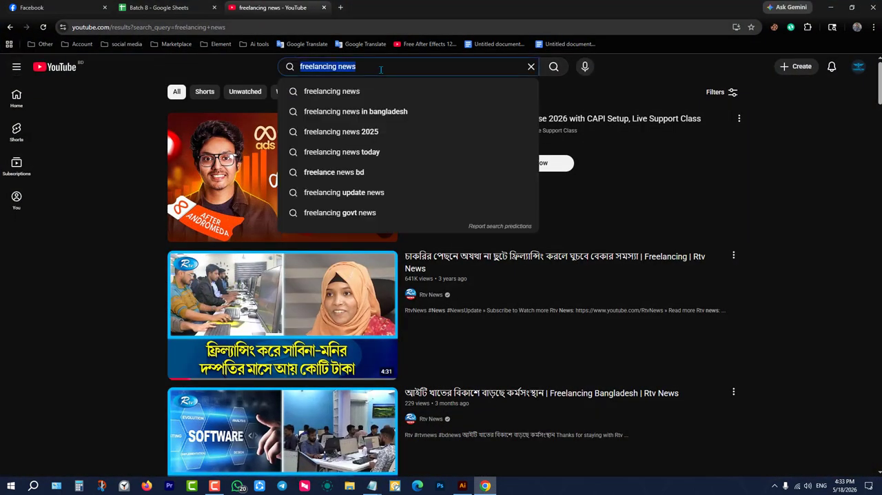
{"action": "key", "text": "ctrl+v"}
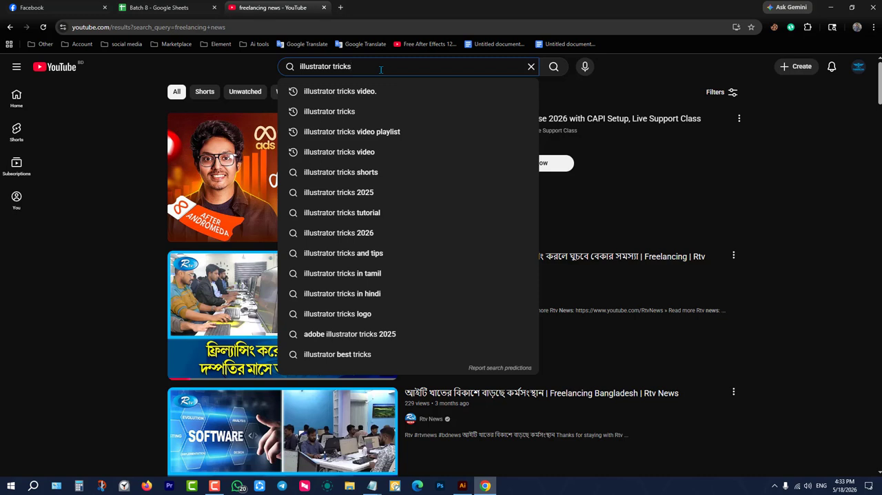
{"action": "key", "text": "Return"}
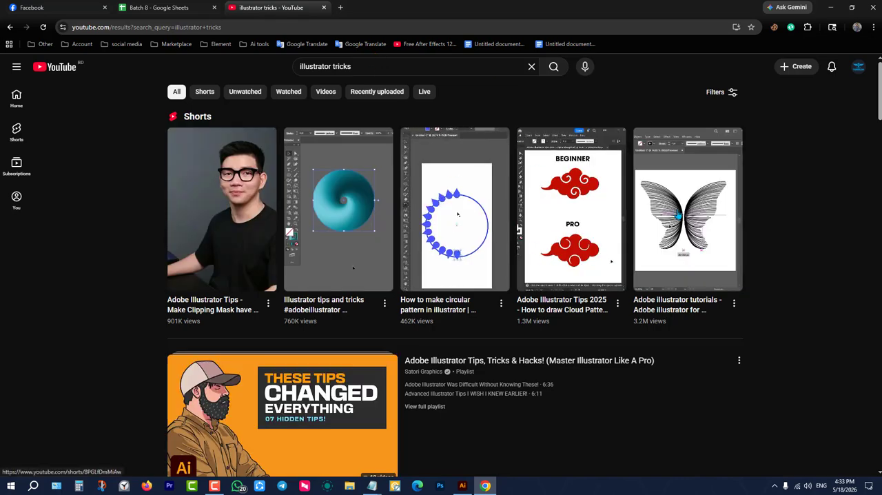
Look through the Illustrator tips Shorts and videos in the search results, and minimise the browser.
{"action": "scroll", "coordinate": [359, 333], "scroll_direction": "down", "scroll_amount": 2}
{"action": "scroll", "coordinate": [359, 334], "scroll_direction": "down", "scroll_amount": 2}
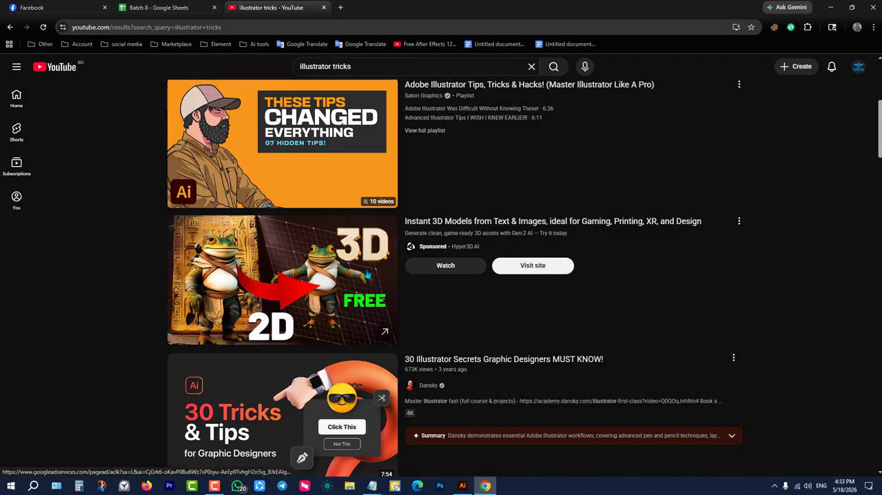
{"action": "scroll", "coordinate": [359, 333], "scroll_direction": "up", "scroll_amount": 2}
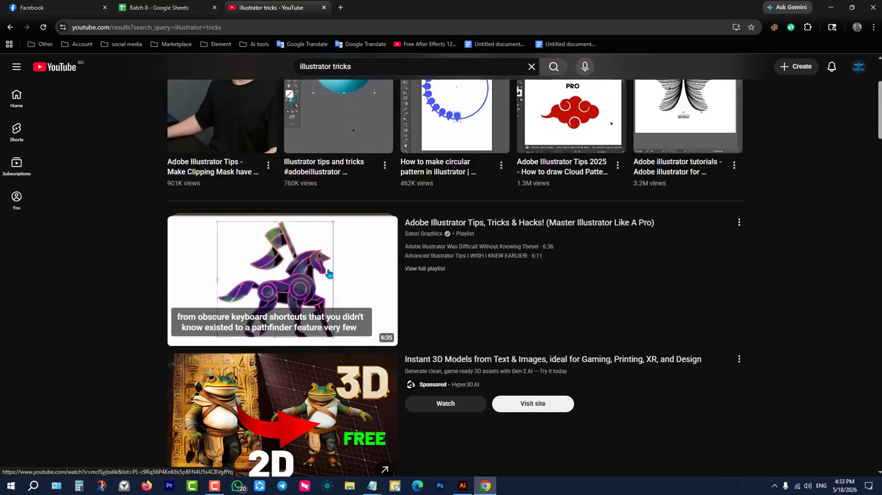
{"action": "scroll", "coordinate": [359, 334], "scroll_direction": "up", "scroll_amount": 2}
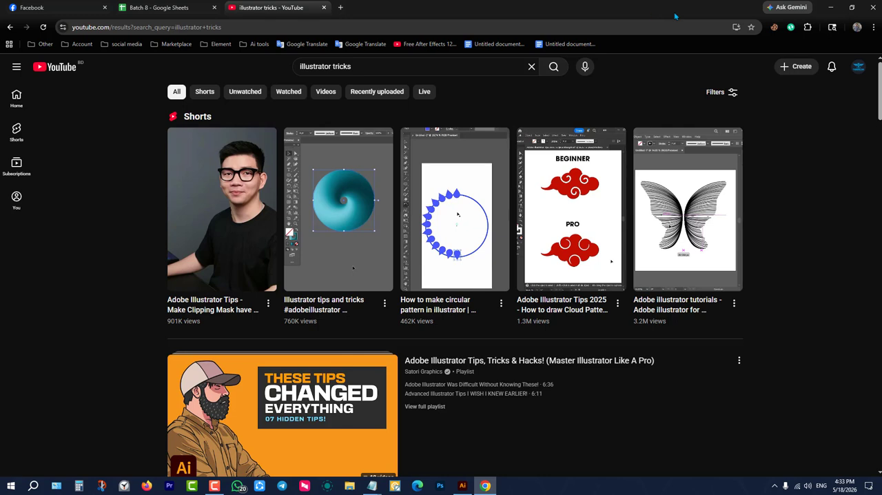
{"action": "left_click", "coordinate": [830, 7]}
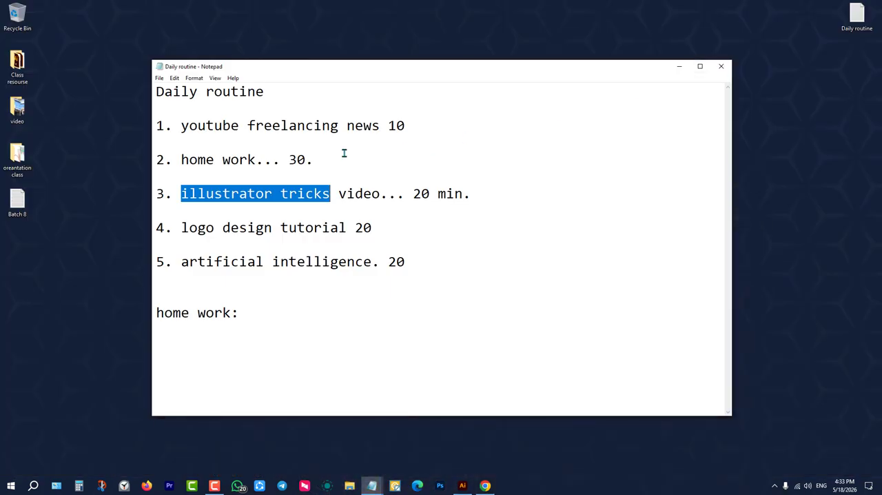
Highlight the Daily routine items one by one, from home work through artificial intelligence, and clear the selection.
{"action": "left_click_drag", "start_coordinate": [182, 159], "coordinate": [313, 159]}
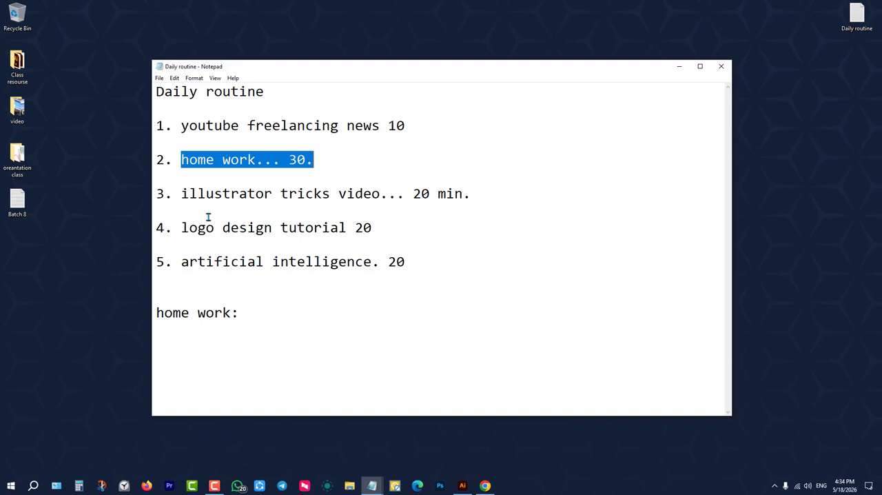
{"action": "left_click", "coordinate": [183, 195]}
{"action": "left_click_drag", "start_coordinate": [183, 195], "coordinate": [488, 193]}
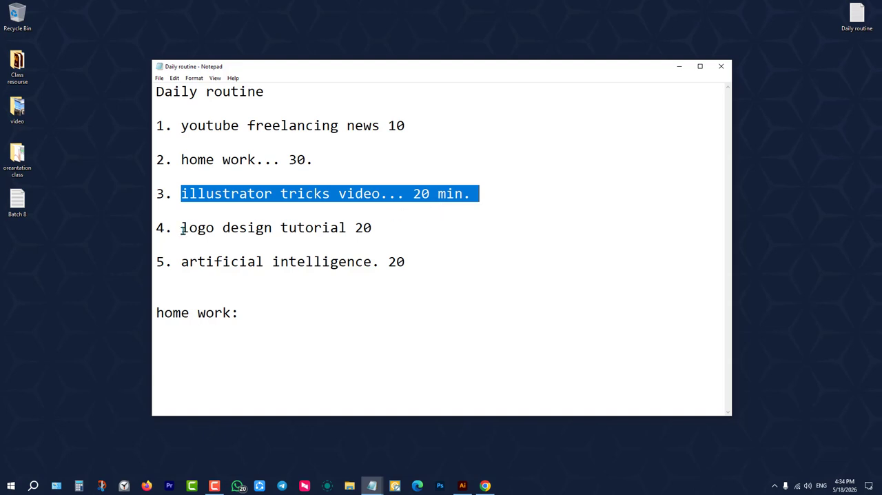
{"action": "left_click_drag", "start_coordinate": [181, 228], "coordinate": [388, 228]}
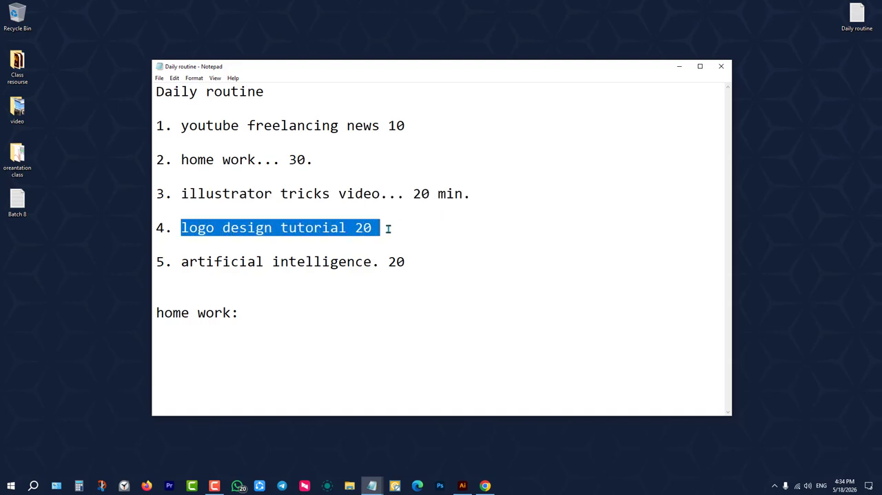
{"action": "left_click_drag", "start_coordinate": [182, 261], "coordinate": [415, 262]}
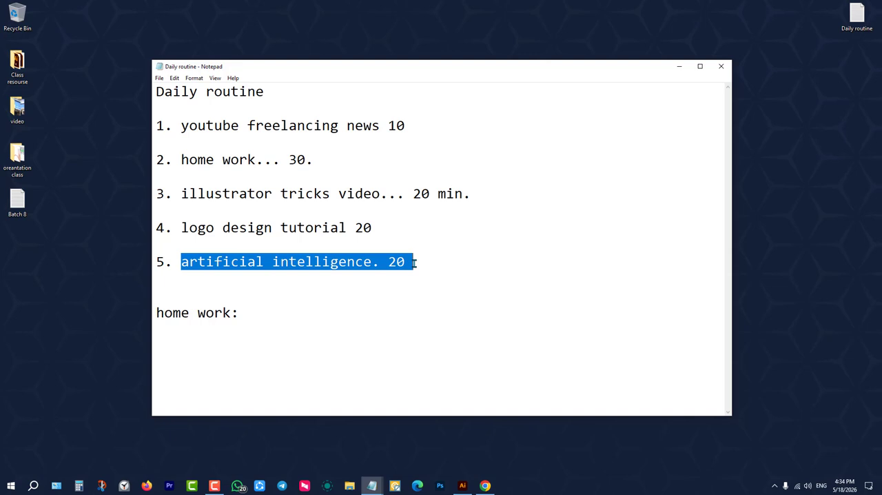
{"action": "left_click", "coordinate": [414, 262]}
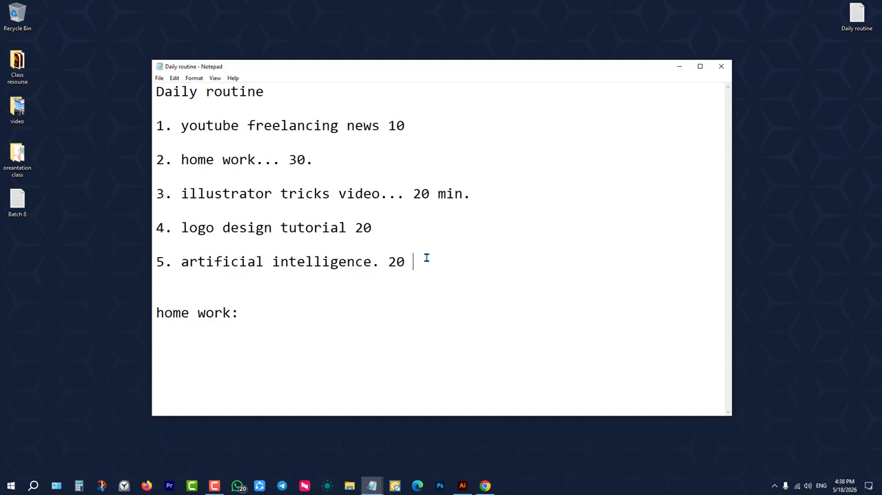
Highlight the artificial intelligence item again and minimise the Daily routine note.
{"action": "left_click", "coordinate": [417, 230]}
{"action": "left_click_drag", "start_coordinate": [418, 260], "coordinate": [175, 263]}
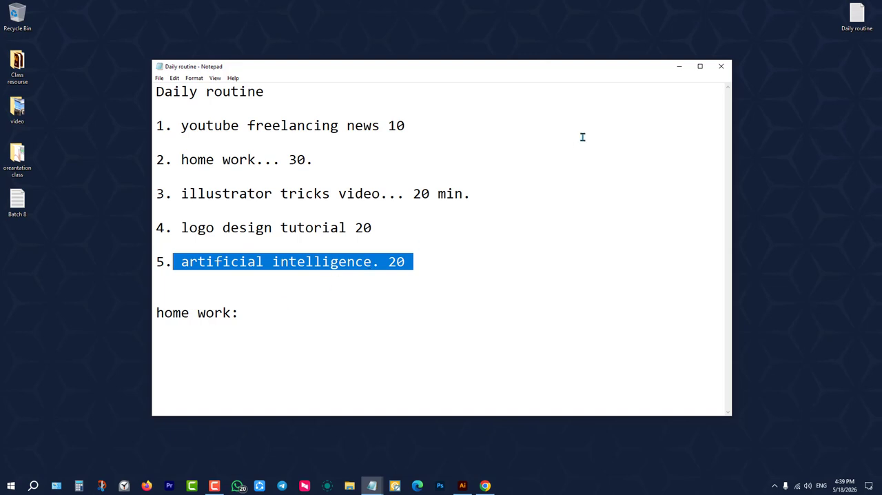
{"action": "left_click", "coordinate": [684, 64]}
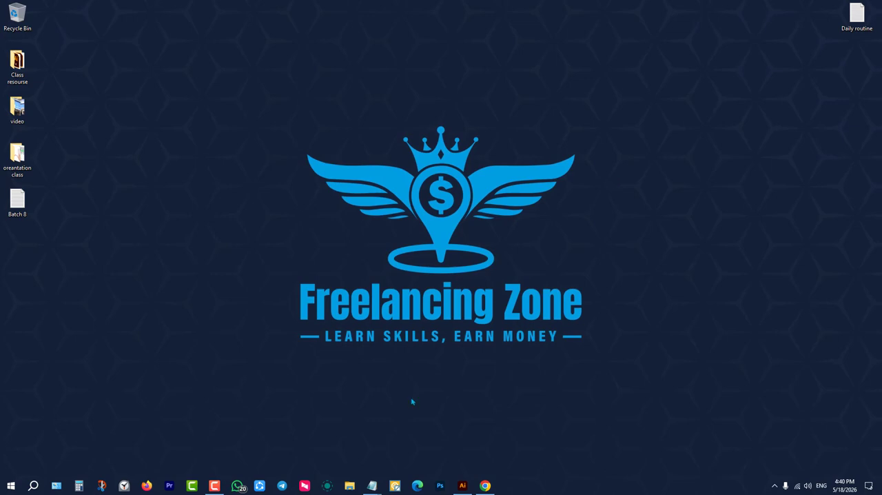
Restore the Daily routine note from its minimised state and clear the text selection.
{"action": "mouse_move", "coordinate": [372, 485]}
{"action": "left_click", "coordinate": [402, 446]}
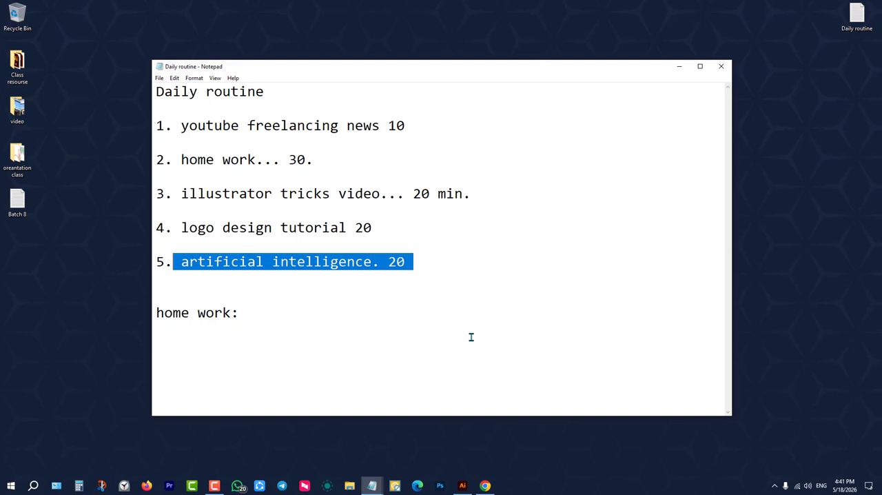
{"action": "left_click", "coordinate": [472, 336]}
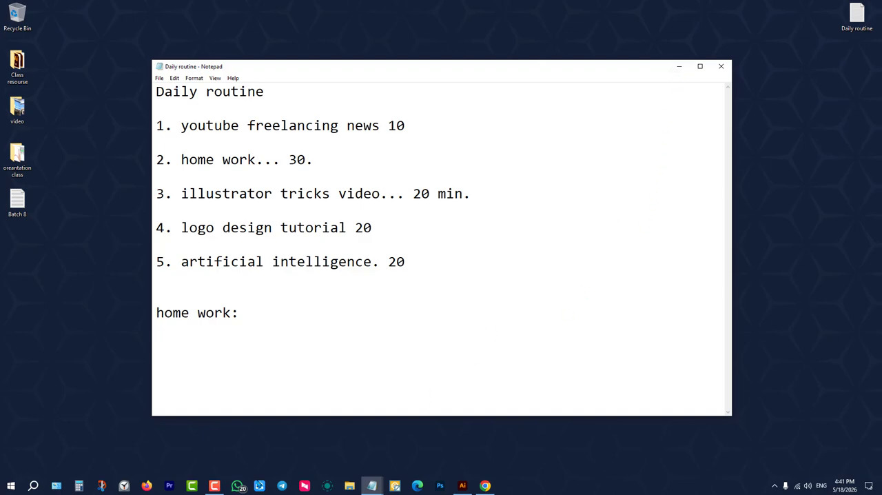